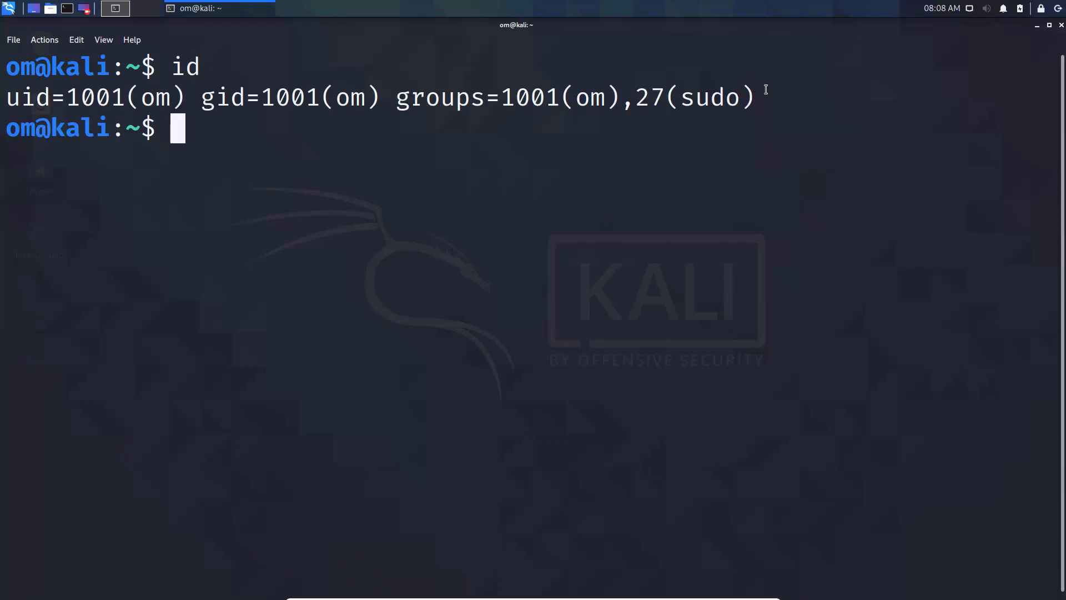
Clear the terminal output with the clear command.
{"action": "left_click_drag", "start_coordinate": [762, 95], "coordinate": [765, 95]}
{"action": "left_click", "coordinate": [761, 96]}
{"action": "type", "text": "clear"}
{"action": "key", "text": "Return"}
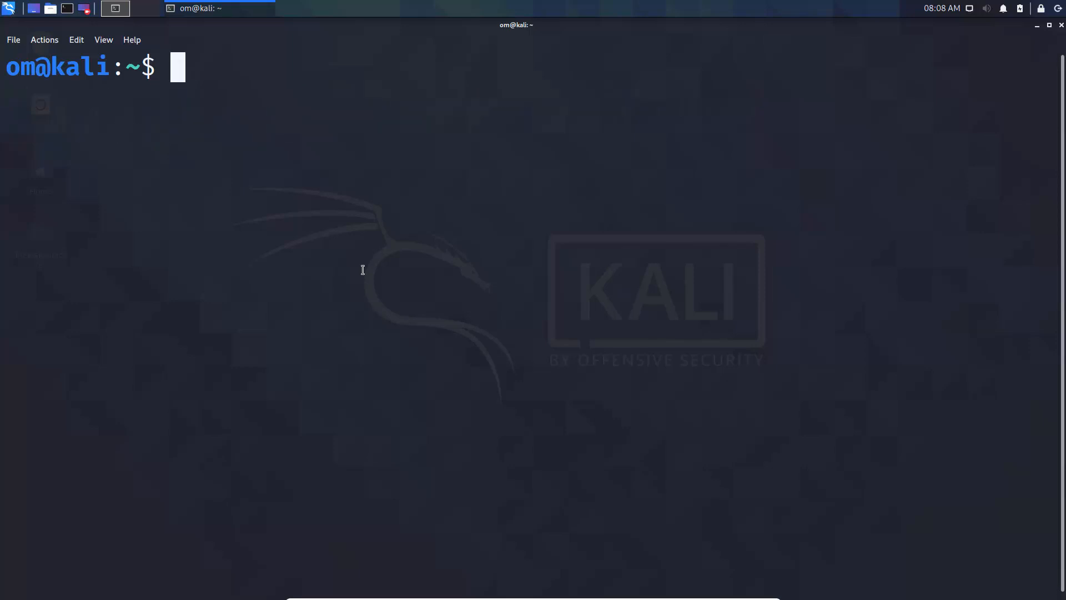
Launch Wireshark from the terminal with sudo wireshark, entering the account password.
{"action": "type", "text": "sudo w"}
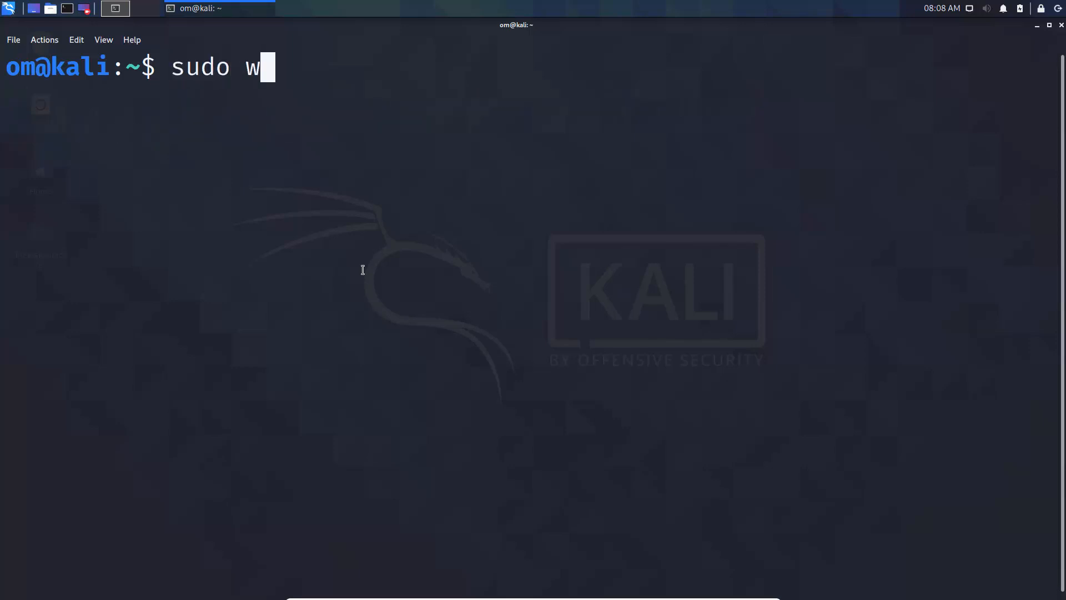
{"action": "type", "text": "ireshar"}
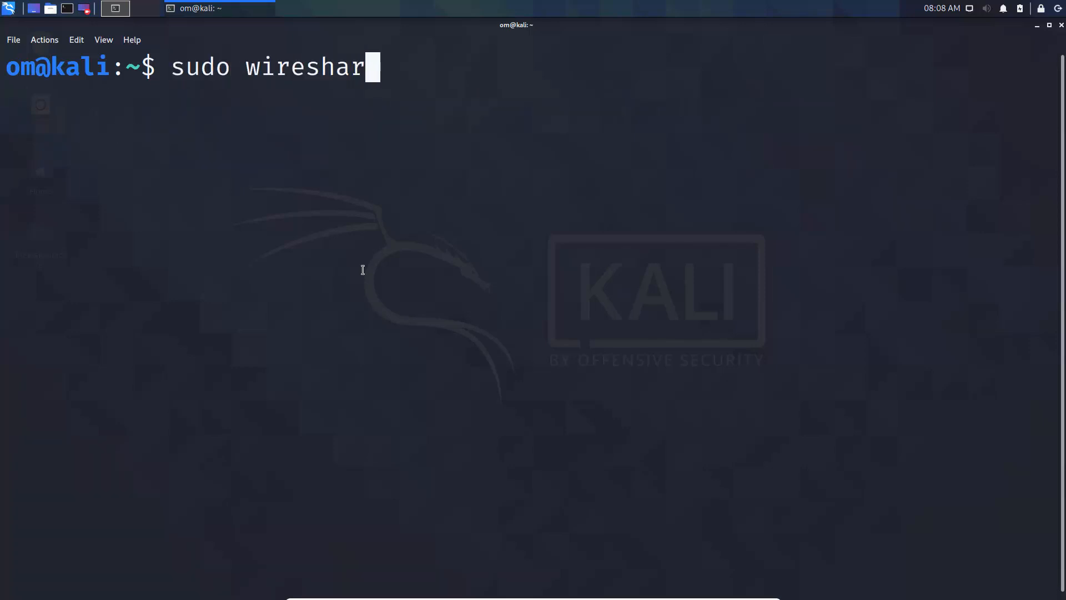
{"action": "type", "text": "k"}
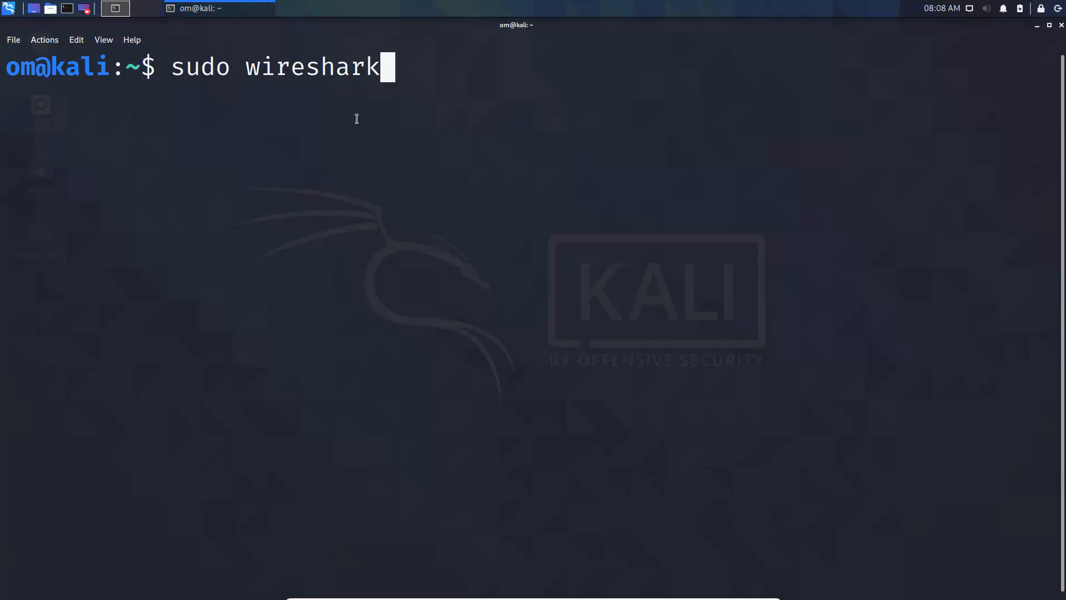
{"action": "key", "text": "Return"}
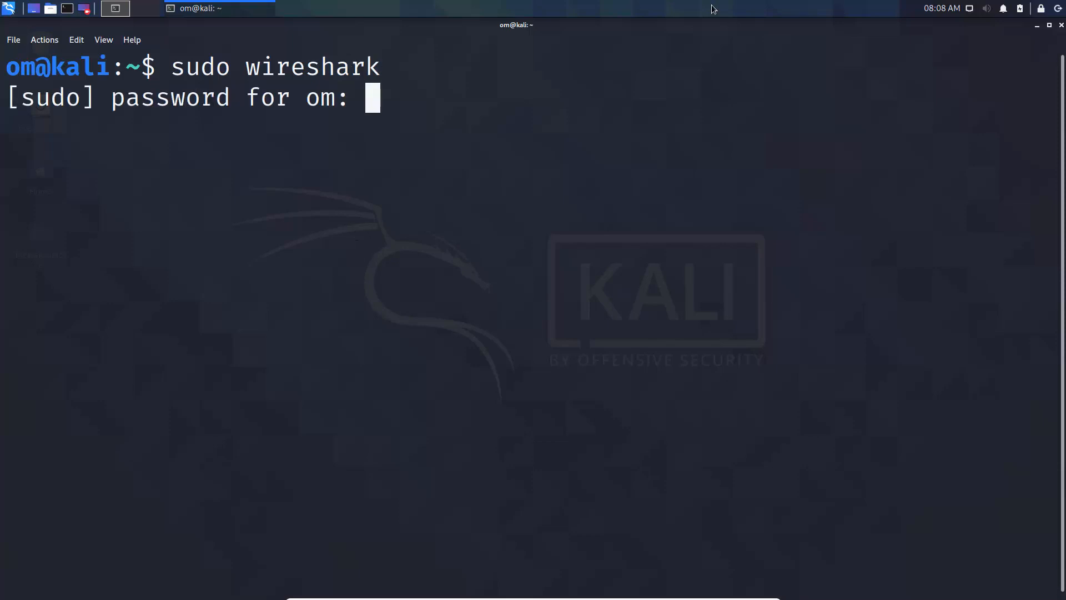
{"action": "key", "text": "Return"}
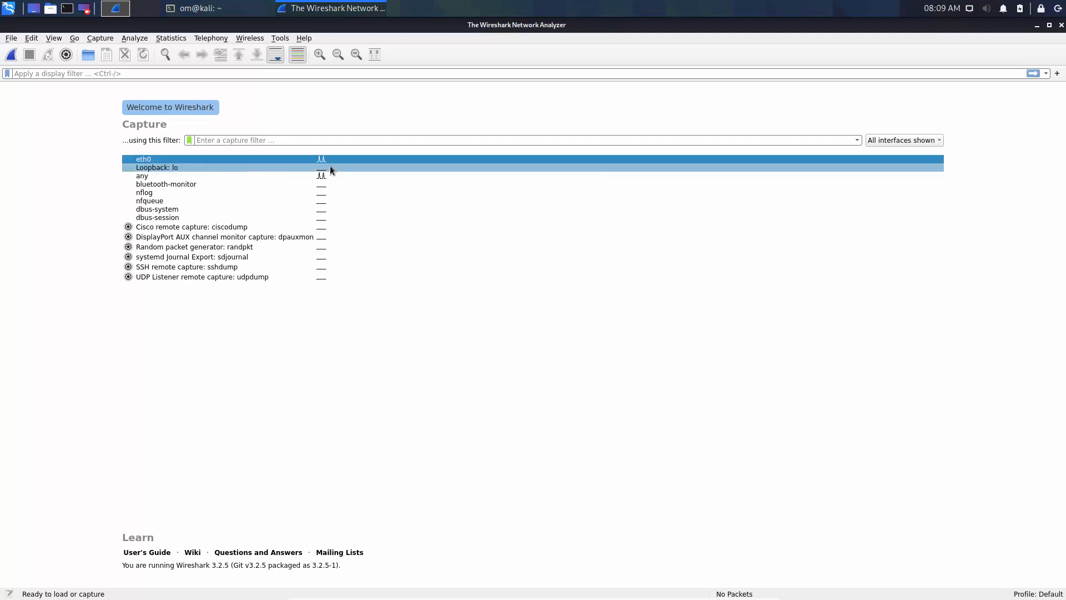
Start a live packet capture on the eth0 interface.
{"action": "key", "text": "alt+Tab"}
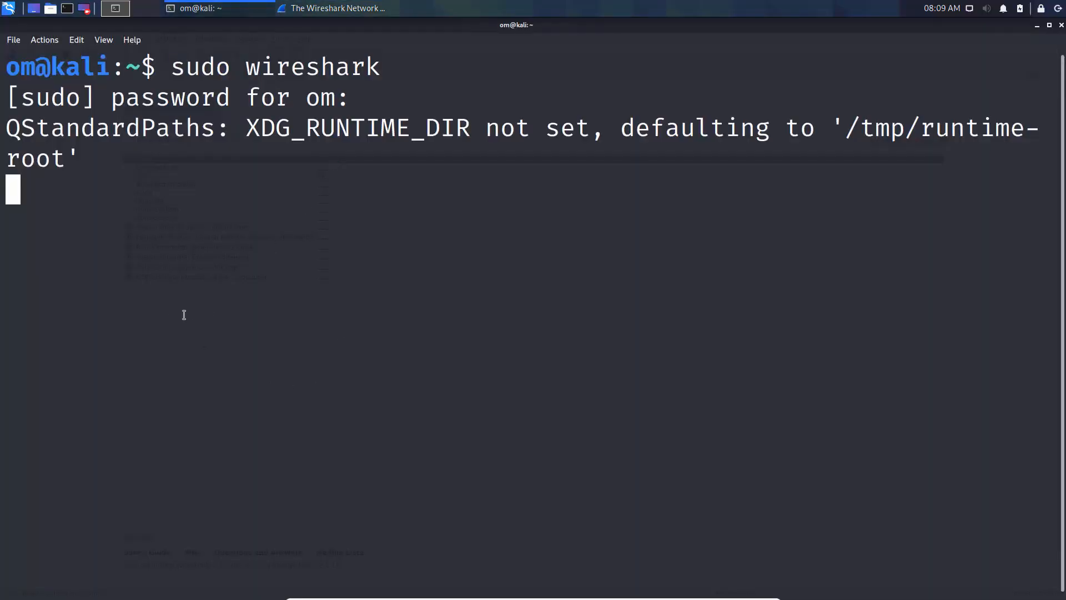
{"action": "key", "text": "alt+Tab"}
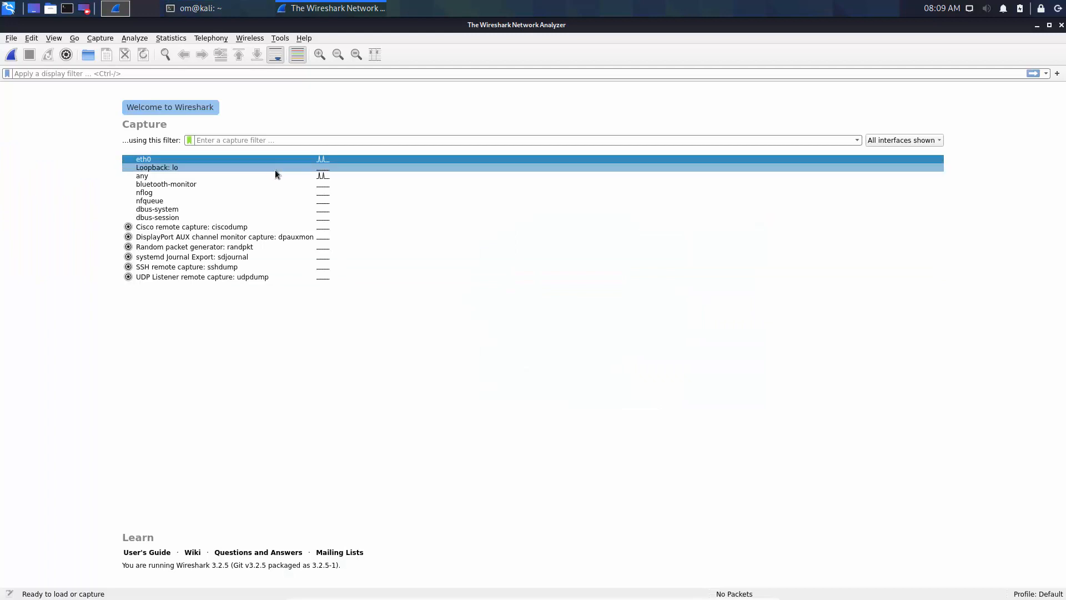
{"action": "left_click", "coordinate": [168, 168]}
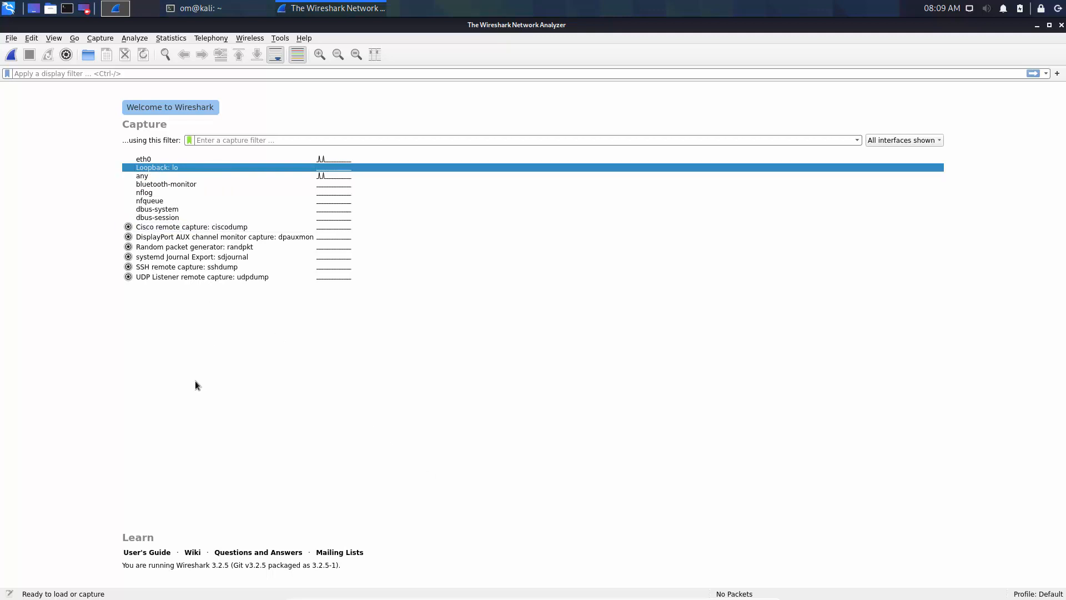
{"action": "key", "text": "alt+Tab"}
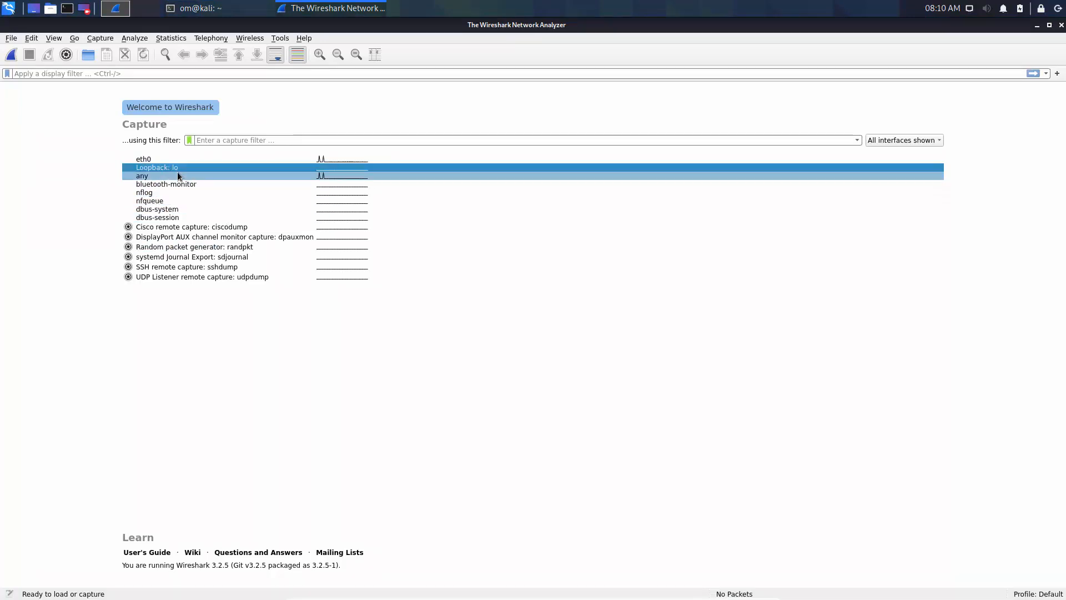
{"action": "left_click", "coordinate": [368, 167]}
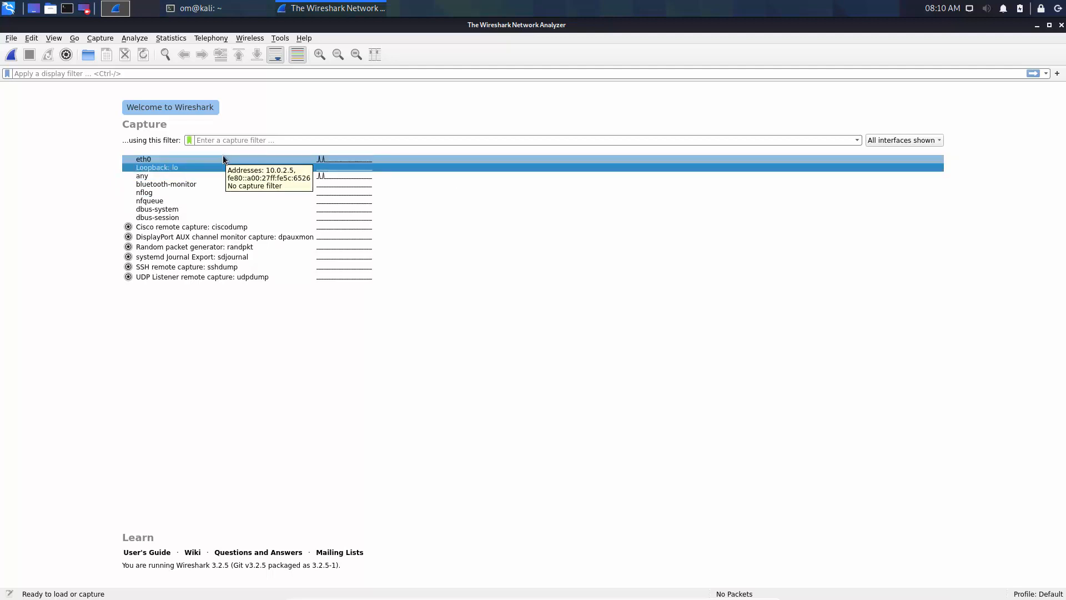
{"action": "double_click", "coordinate": [134, 160]}
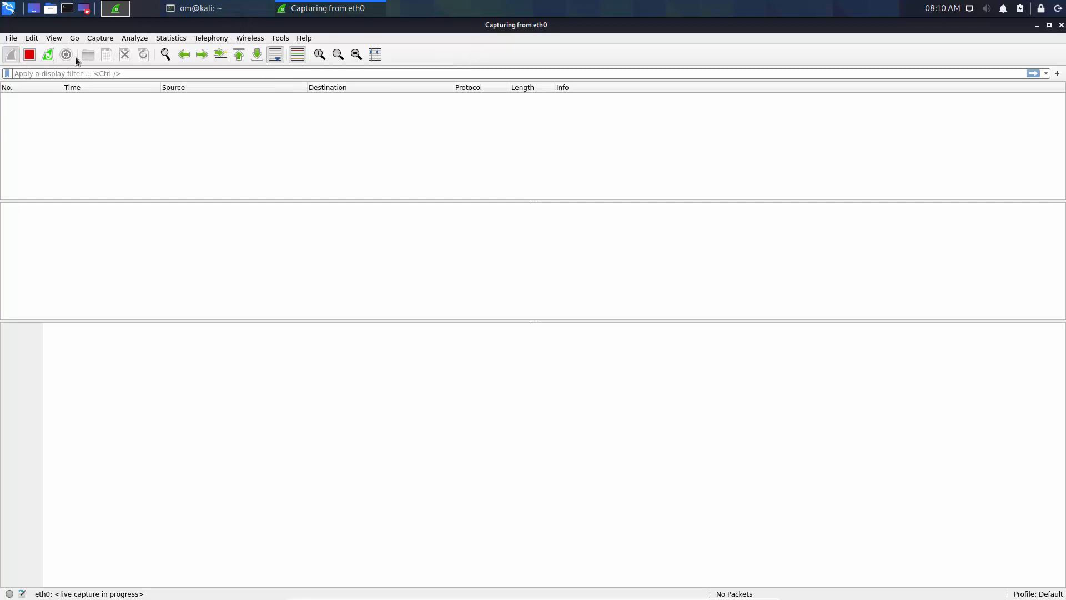
Examine the main window font options in the Font and Colors preferences, and leave without making changes.
{"action": "left_click", "coordinate": [27, 39]}
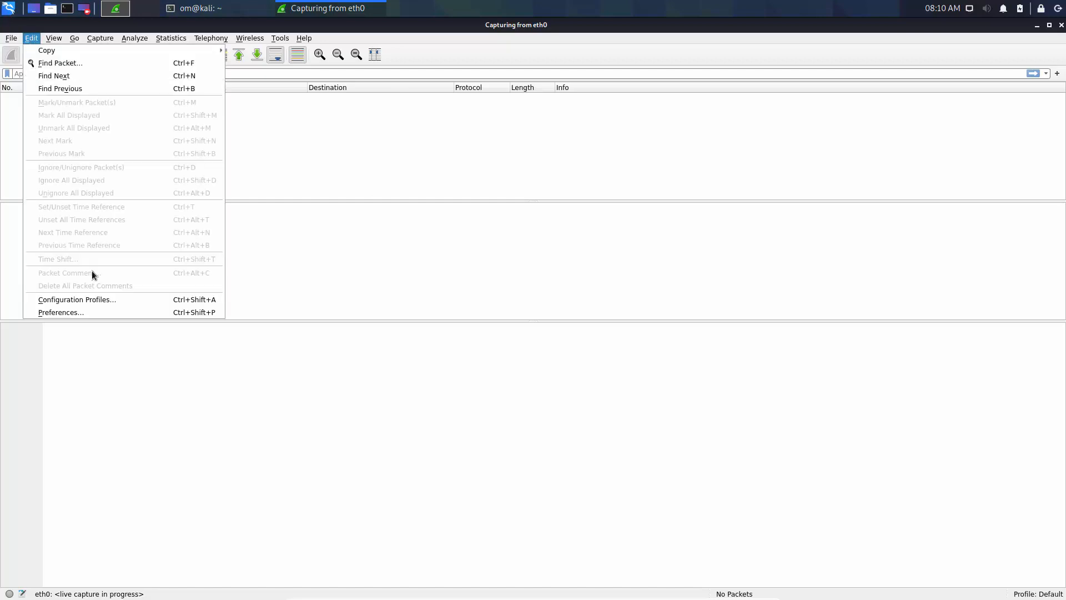
{"action": "left_click", "coordinate": [95, 312]}
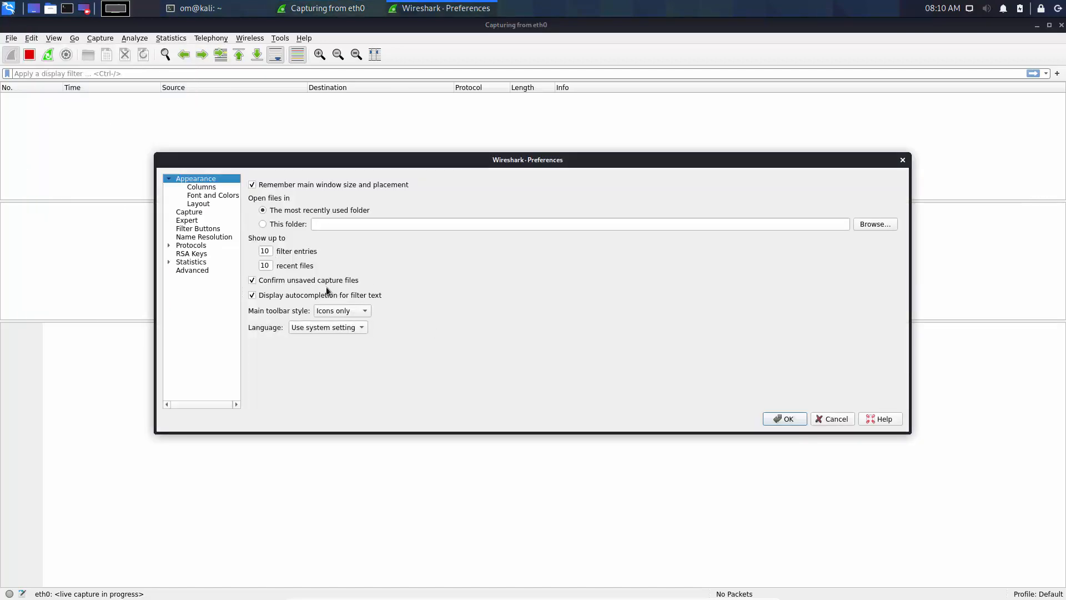
{"action": "left_click", "coordinate": [215, 204]}
{"action": "left_click", "coordinate": [213, 195]}
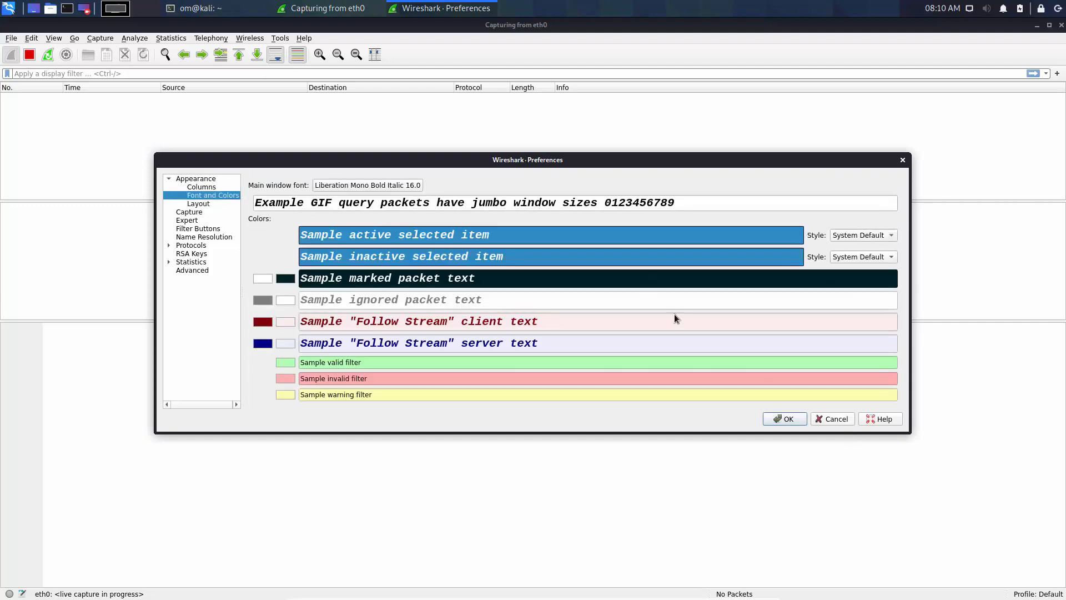
{"action": "left_click", "coordinate": [394, 184]}
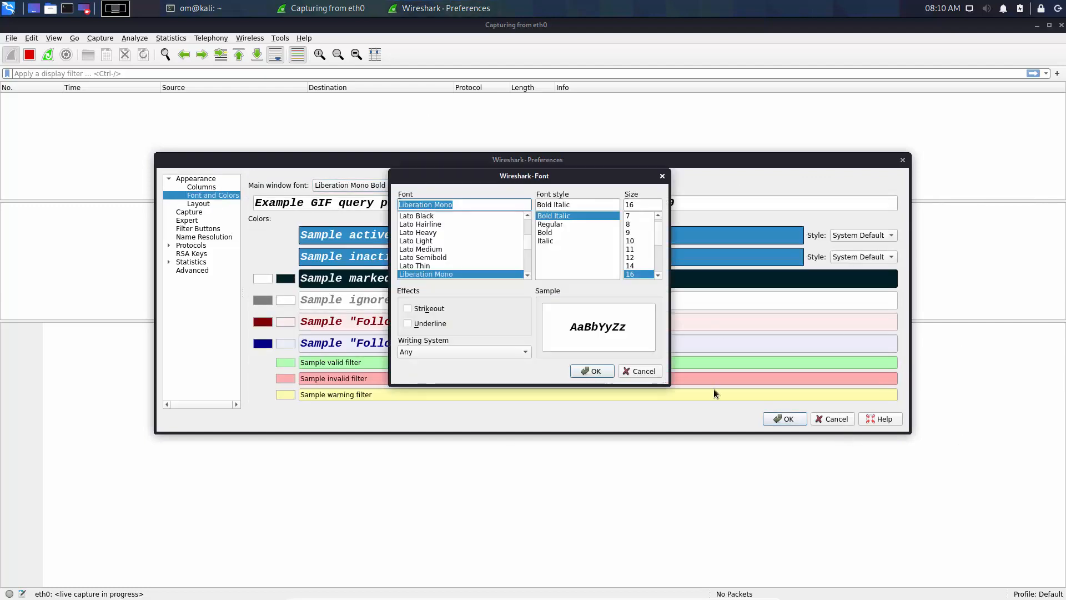
{"action": "left_click", "coordinate": [662, 175]}
{"action": "left_click", "coordinate": [832, 418]}
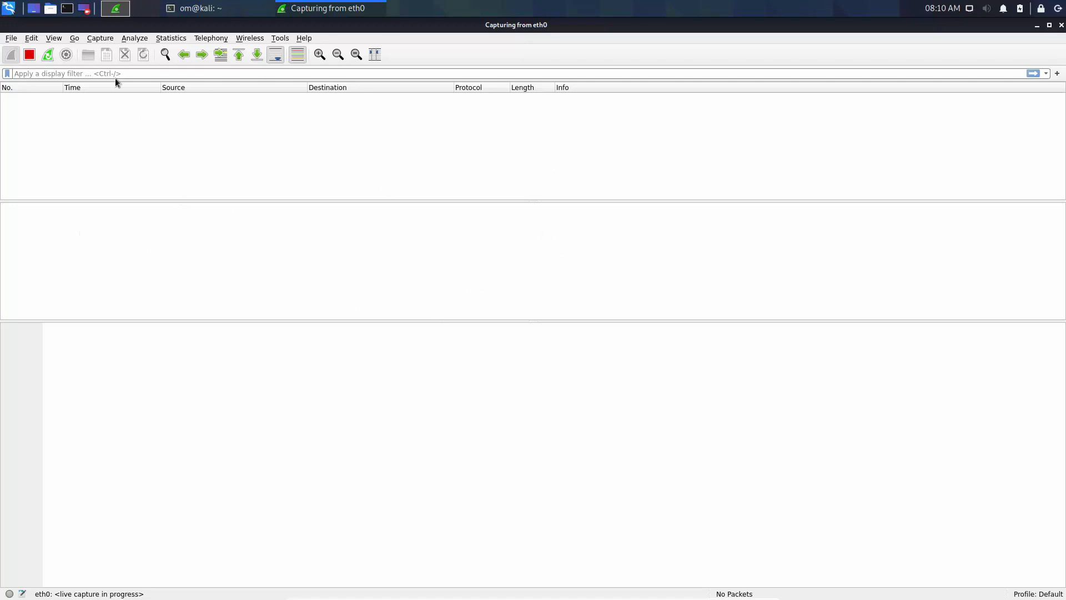
Open the Firefox web browser to generate network traffic, and return to the running Wireshark capture.
{"action": "left_click", "coordinate": [8, 8]}
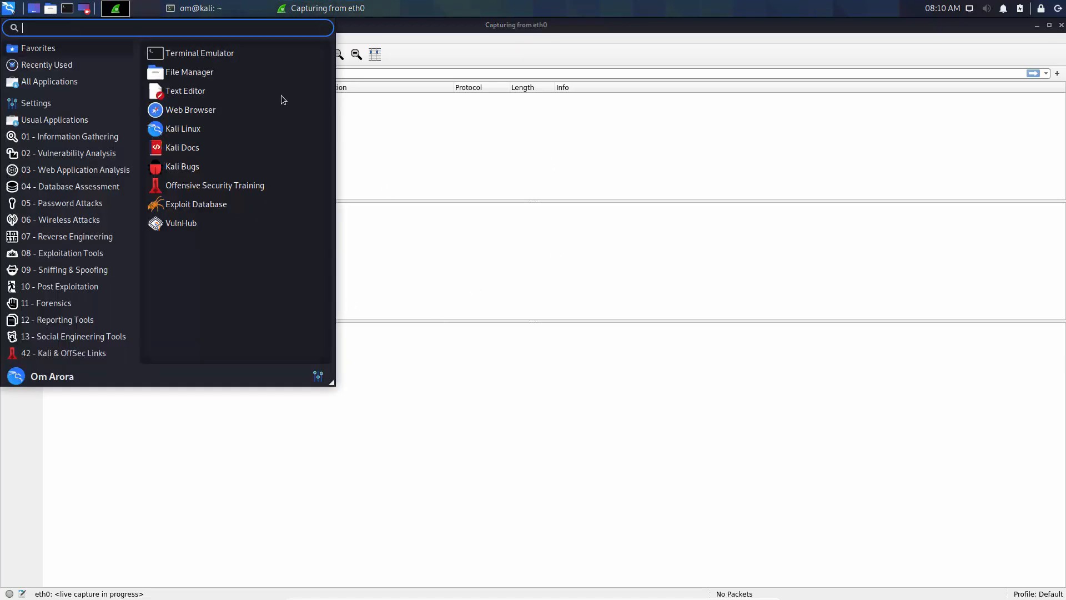
{"action": "left_click", "coordinate": [198, 114]}
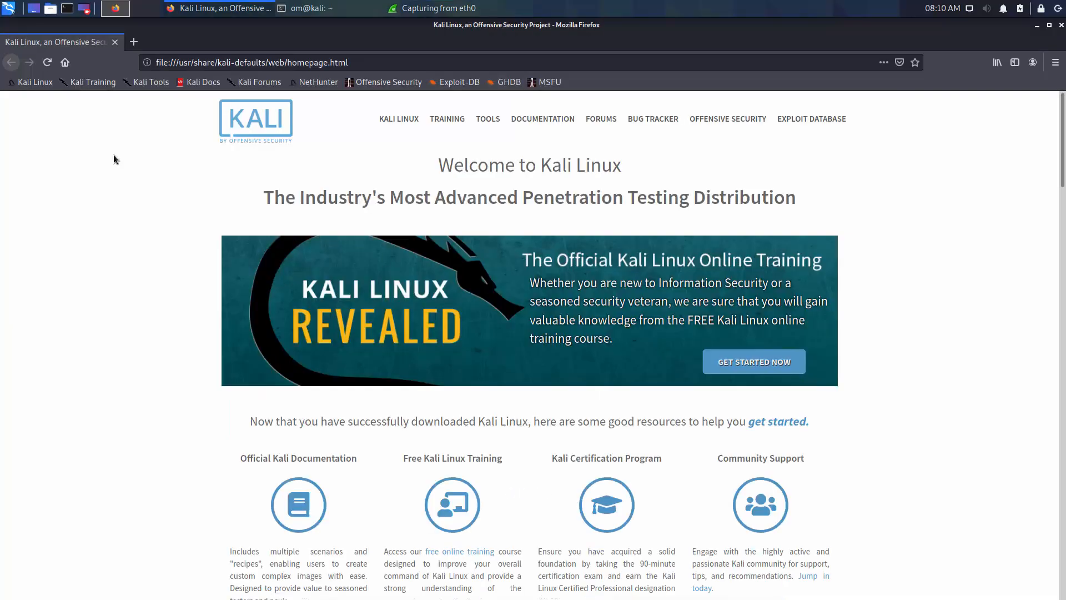
{"action": "key", "text": "alt+Tab"}
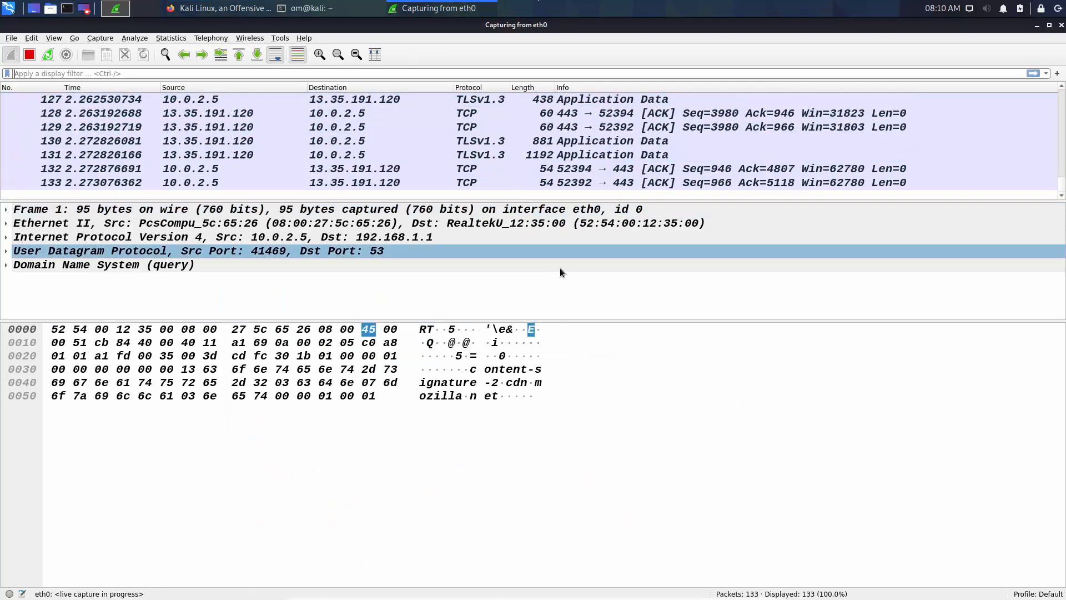
Enlarge the packet list area and shrink the packet details and packet bytes areas beneath it.
{"action": "scroll", "coordinate": [568, 141], "scroll_direction": "up", "scroll_amount": 4}
{"action": "scroll", "coordinate": [567, 141], "scroll_direction": "up", "scroll_amount": 20}
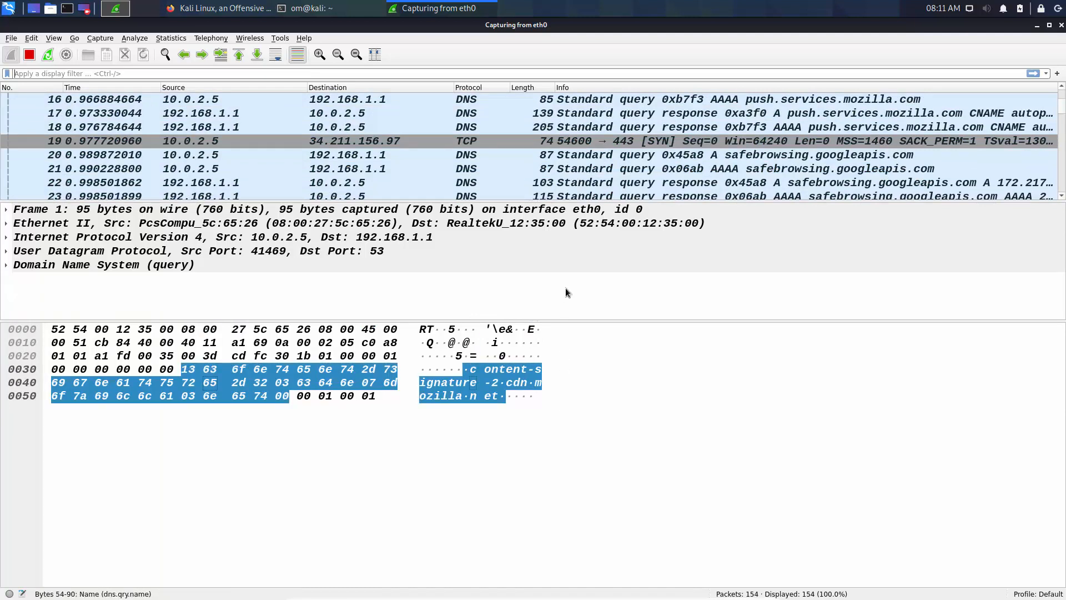
{"action": "left_click_drag", "start_coordinate": [565, 321], "coordinate": [559, 493]}
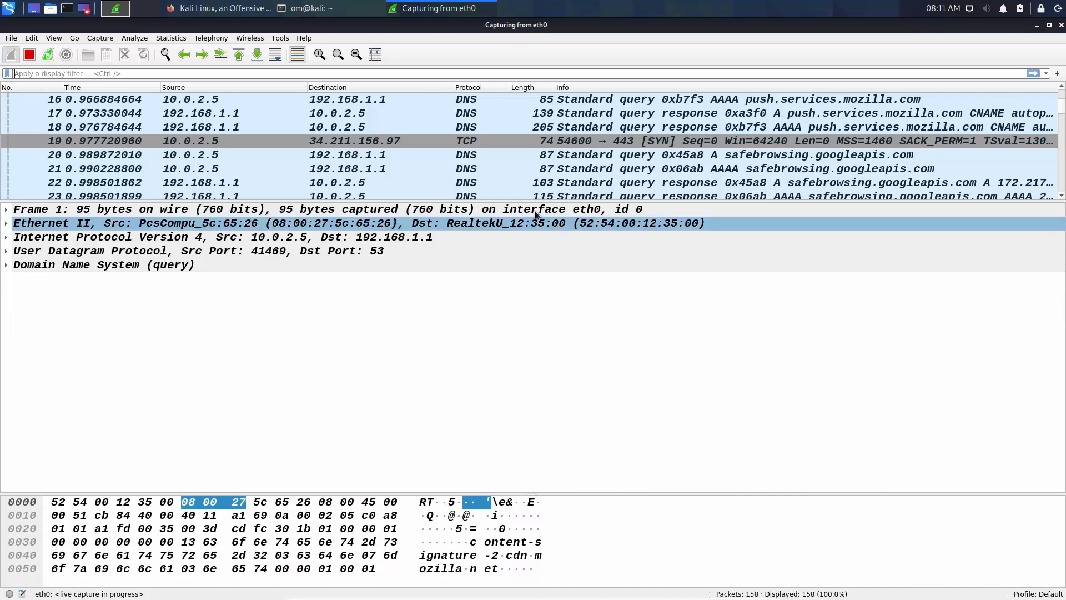
{"action": "left_click_drag", "start_coordinate": [530, 200], "coordinate": [534, 367]}
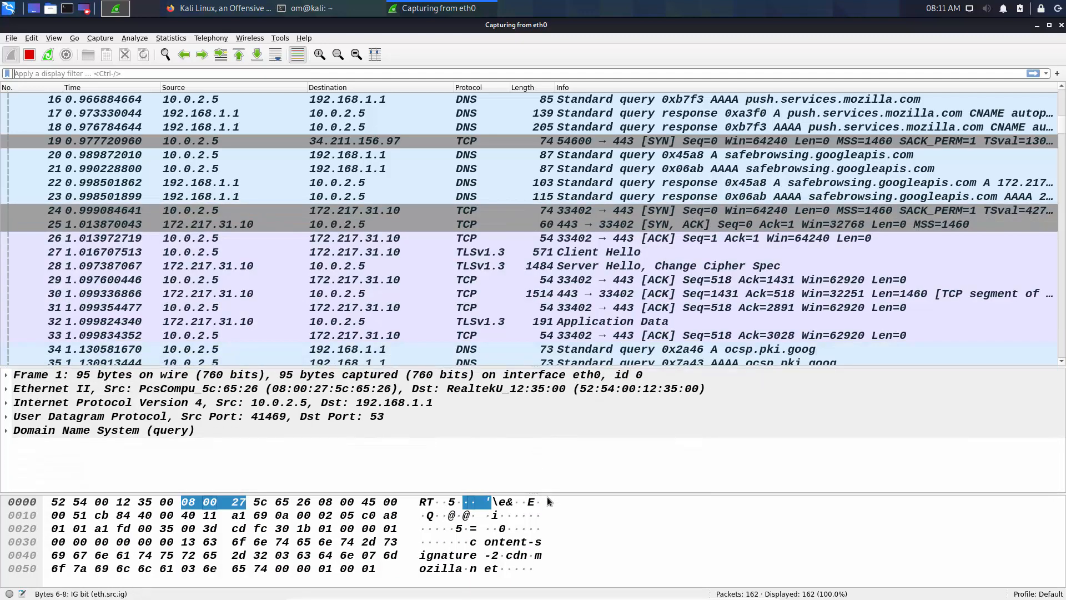
{"action": "left_click_drag", "start_coordinate": [545, 493], "coordinate": [545, 476]}
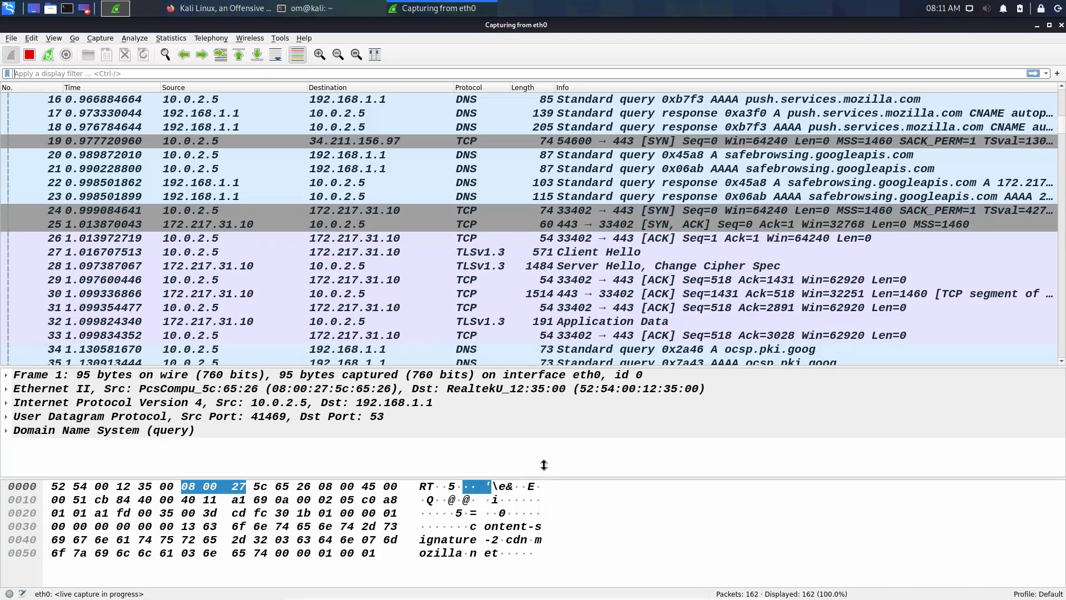
Examine the sources, destinations, protocols and info of the captured packets, selecting packets 12, 3 and 9.
{"action": "scroll", "coordinate": [562, 278], "scroll_direction": "up", "scroll_amount": 5}
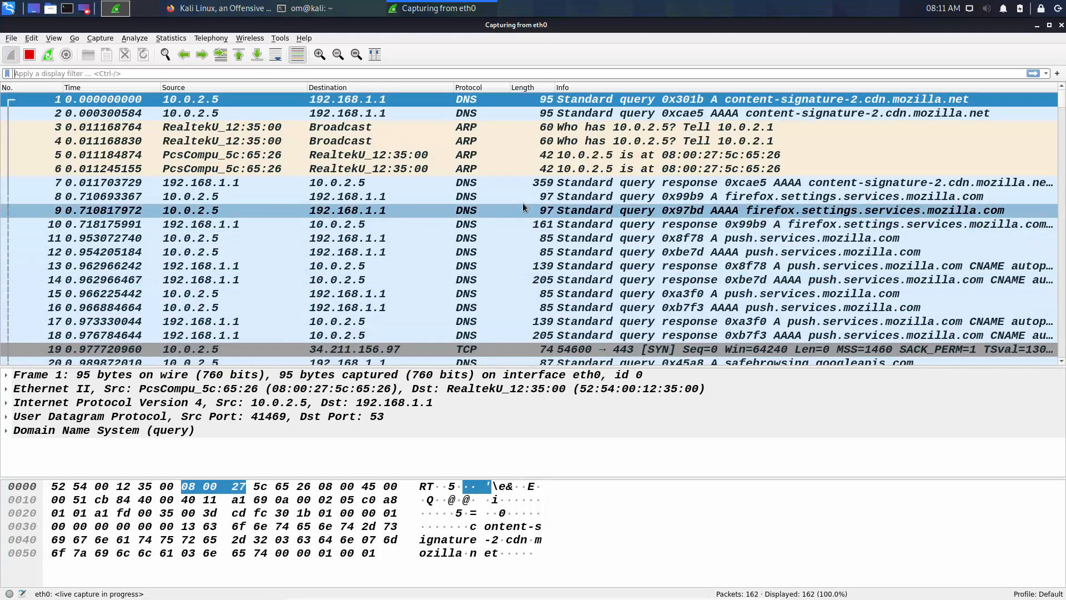
{"action": "scroll", "coordinate": [562, 296], "scroll_direction": "down", "scroll_amount": 4}
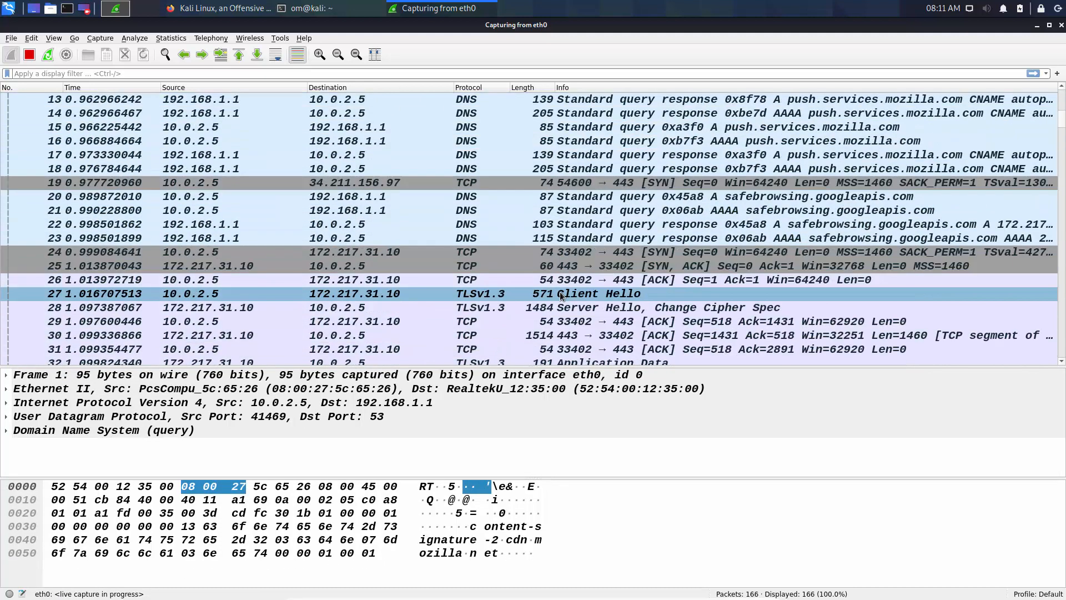
{"action": "scroll", "coordinate": [562, 296], "scroll_direction": "up", "scroll_amount": 4}
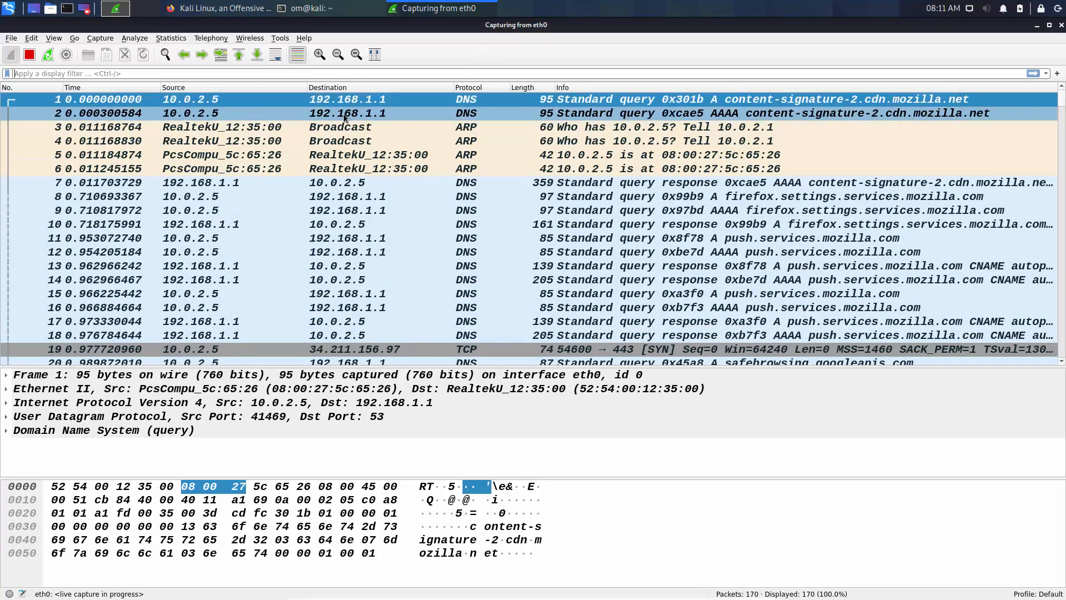
{"action": "left_click", "coordinate": [364, 105]}
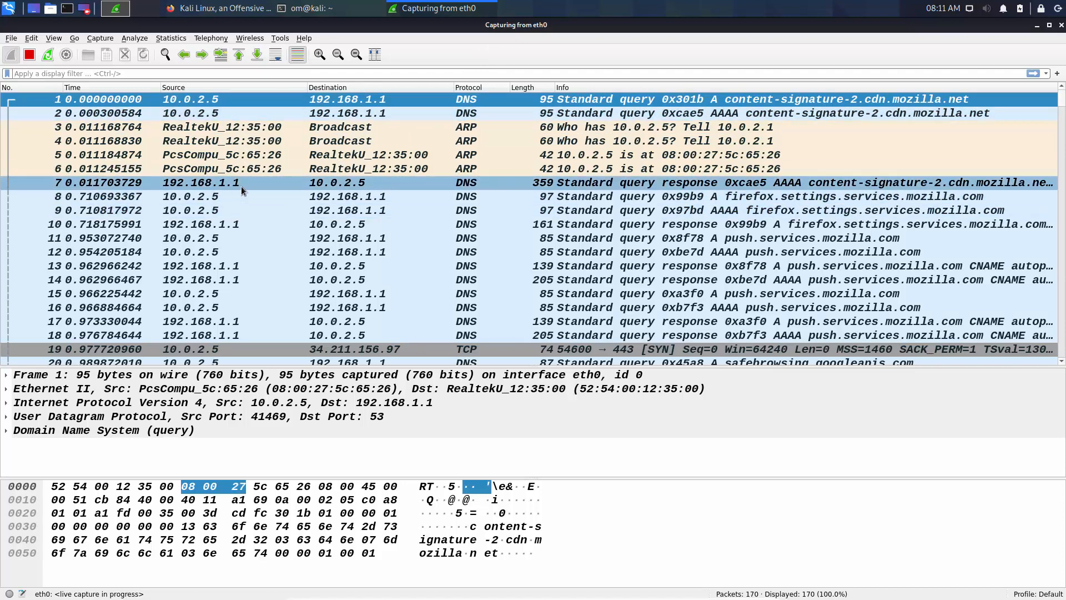
{"action": "left_click", "coordinate": [377, 253]}
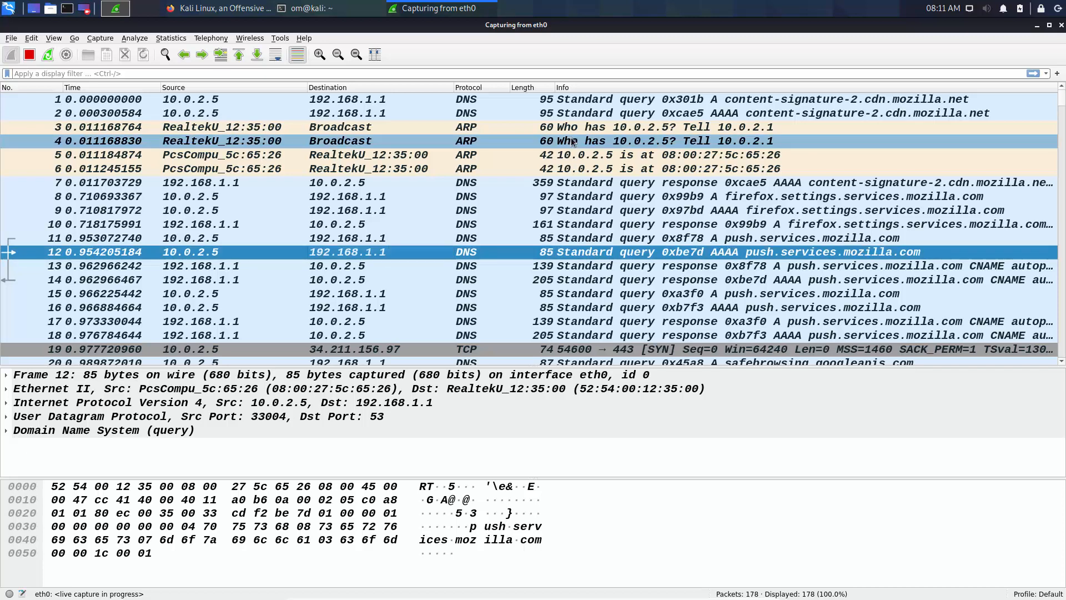
{"action": "left_click", "coordinate": [491, 127]}
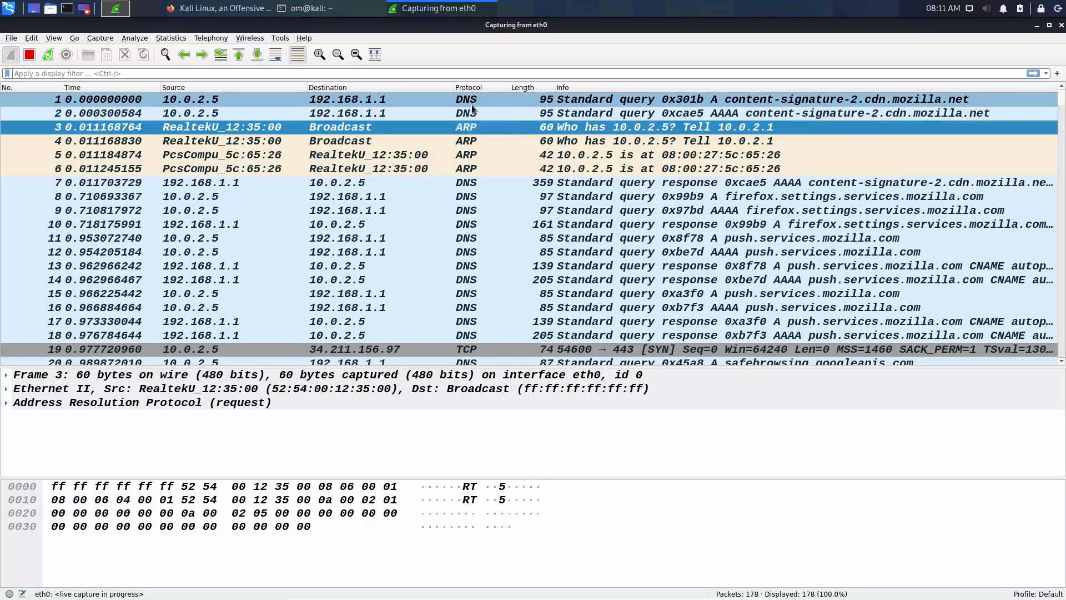
{"action": "left_click", "coordinate": [465, 211]}
{"action": "scroll", "coordinate": [478, 250], "scroll_direction": "down", "scroll_amount": 10}
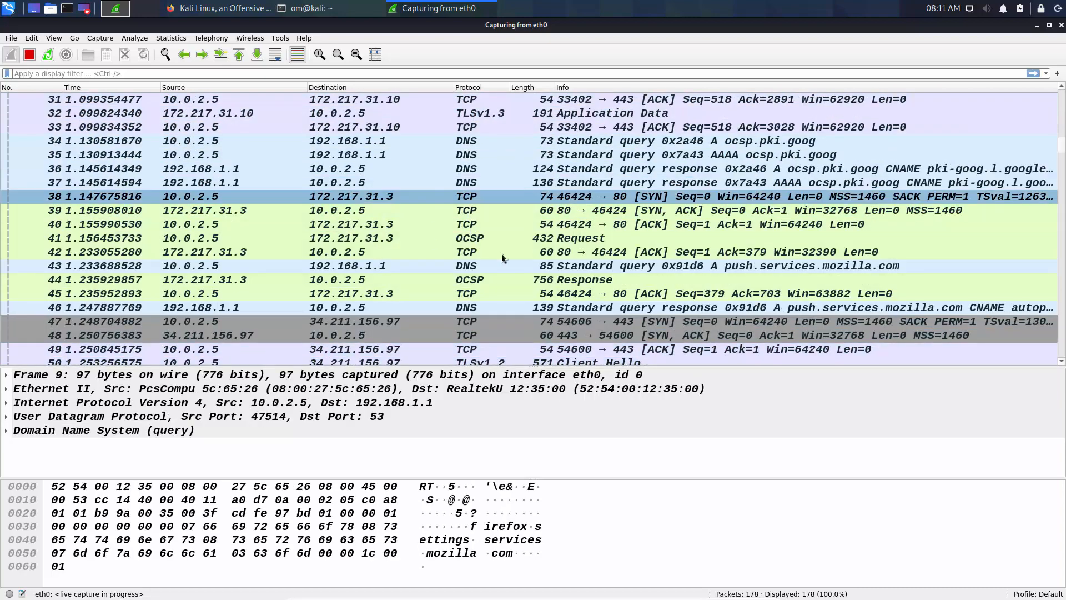
{"action": "scroll", "coordinate": [512, 340], "scroll_direction": "down", "scroll_amount": 7}
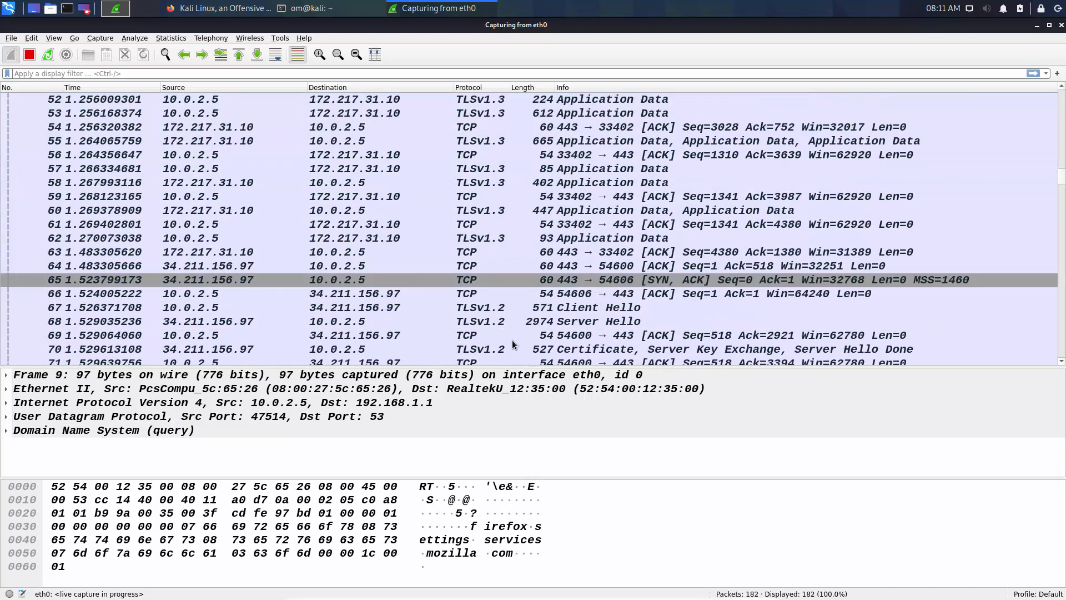
{"action": "scroll", "coordinate": [517, 296], "scroll_direction": "up", "scroll_amount": 17}
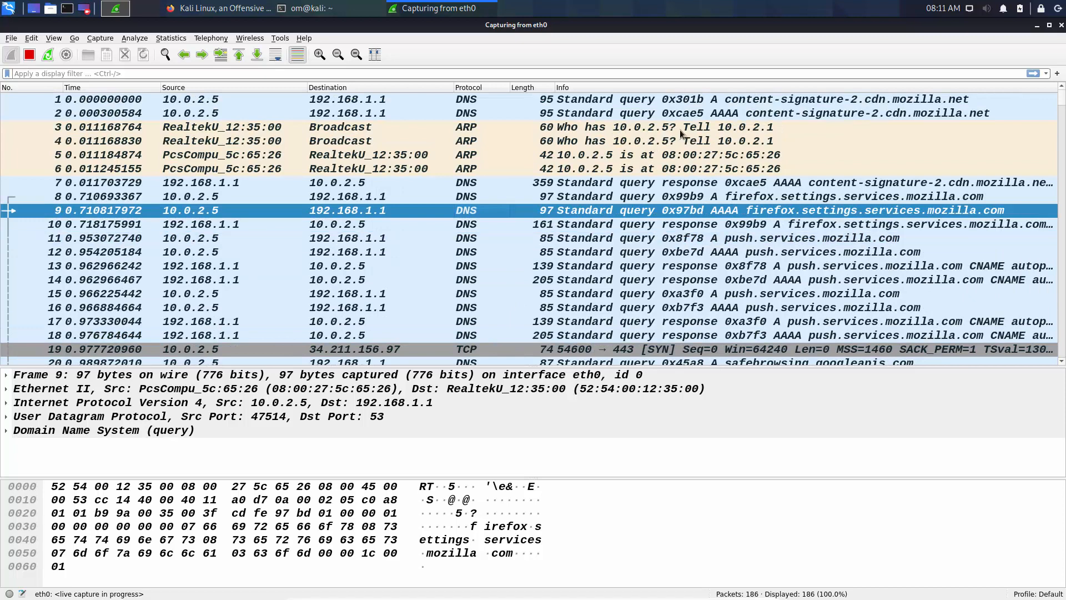
{"action": "scroll", "coordinate": [638, 231], "scroll_direction": "down", "scroll_amount": 4}
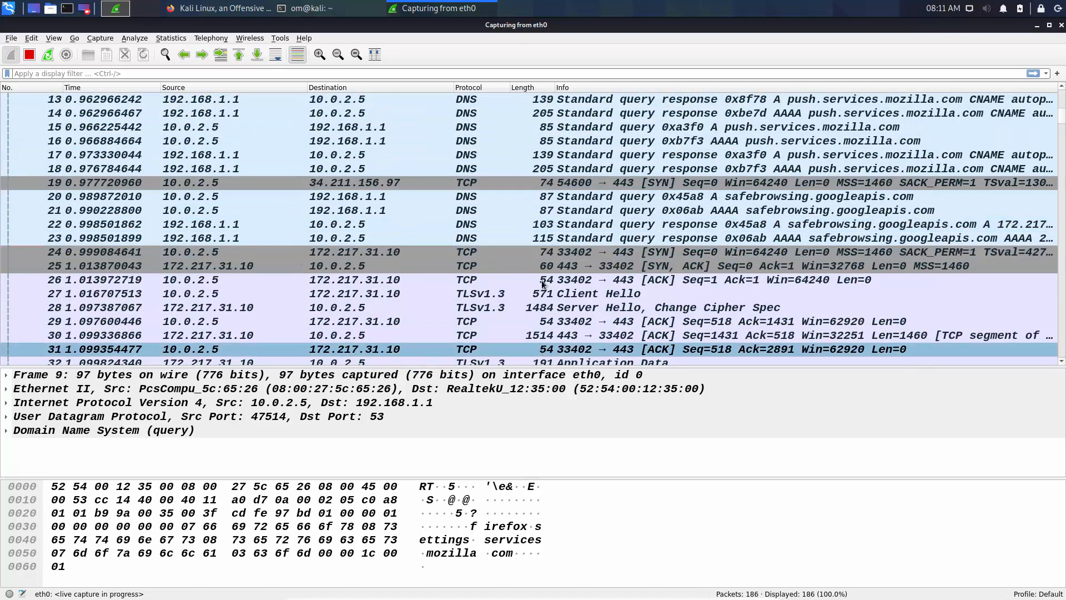
{"action": "scroll", "coordinate": [621, 312], "scroll_direction": "up", "scroll_amount": 2}
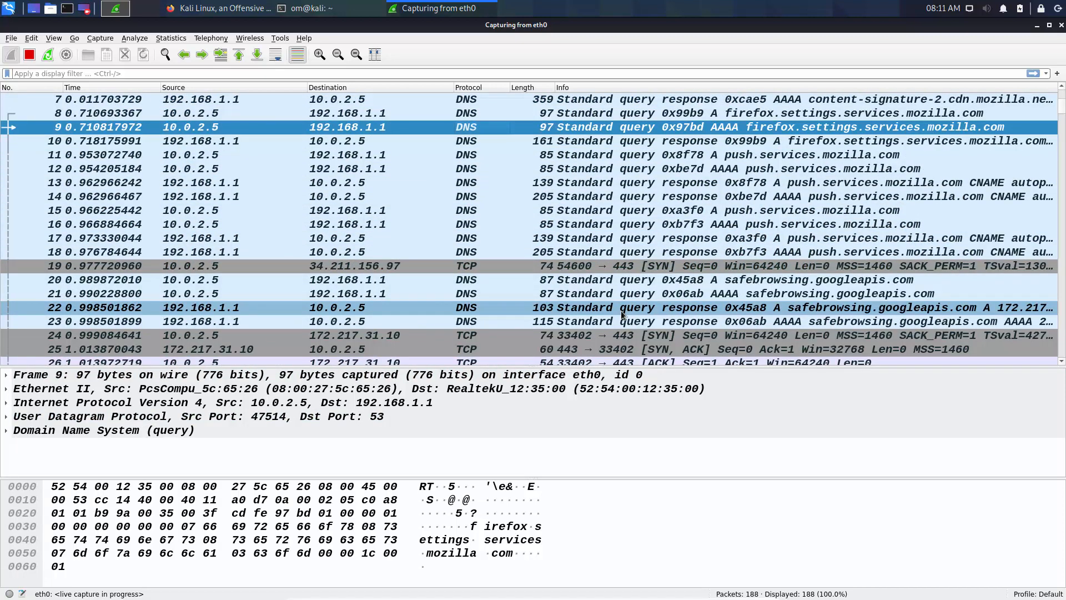
Examine the captured packets from the DNS query in packet 1 through the TCP RST in packet 100, selecting both.
{"action": "key", "text": "alt+Tab"}
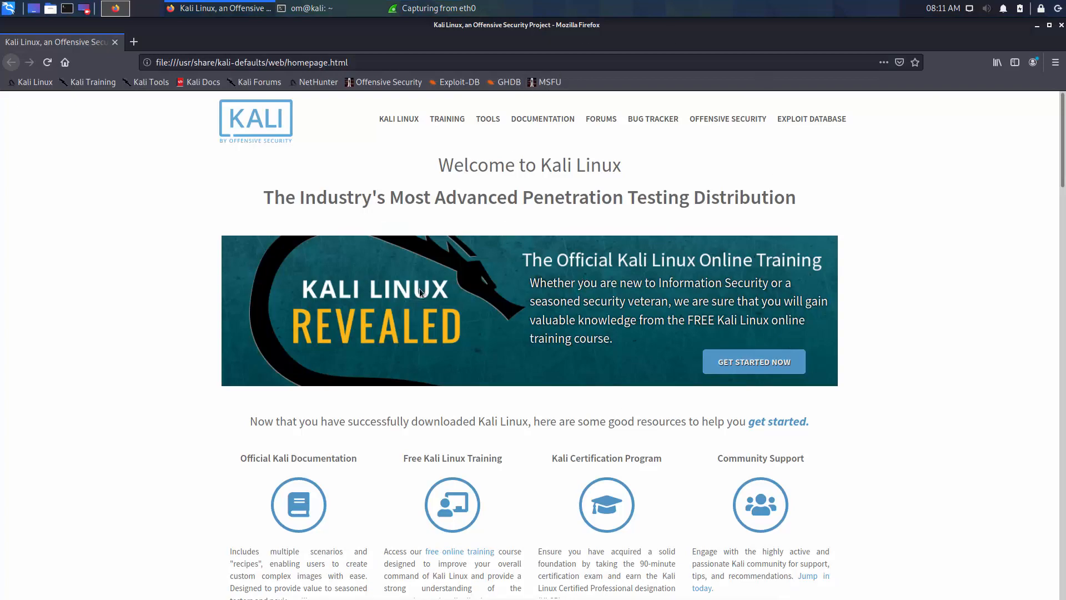
{"action": "key", "text": "alt+Tab"}
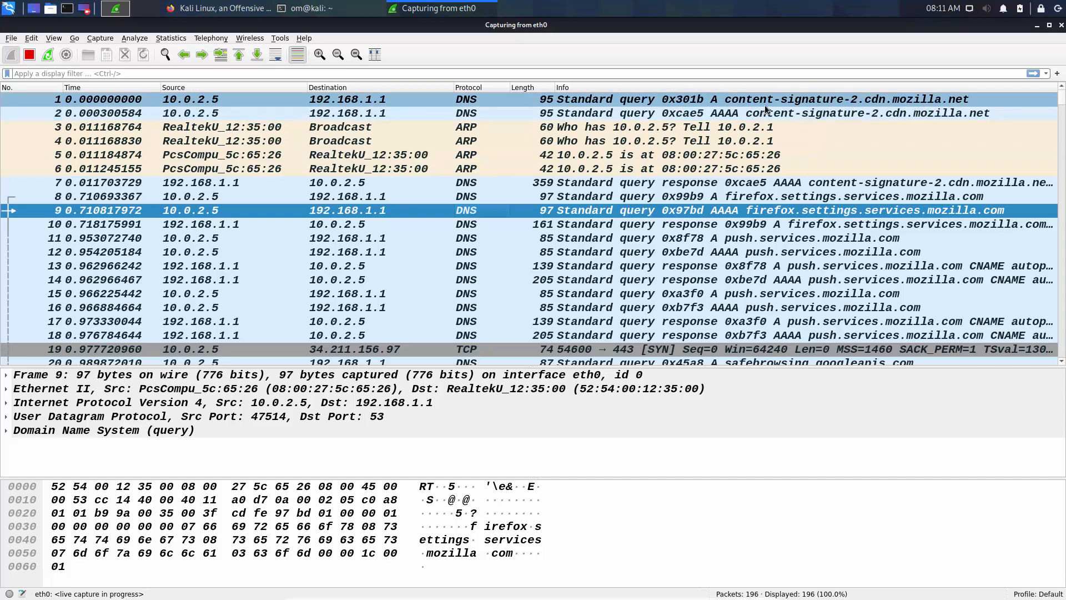
{"action": "left_click", "coordinate": [749, 102]}
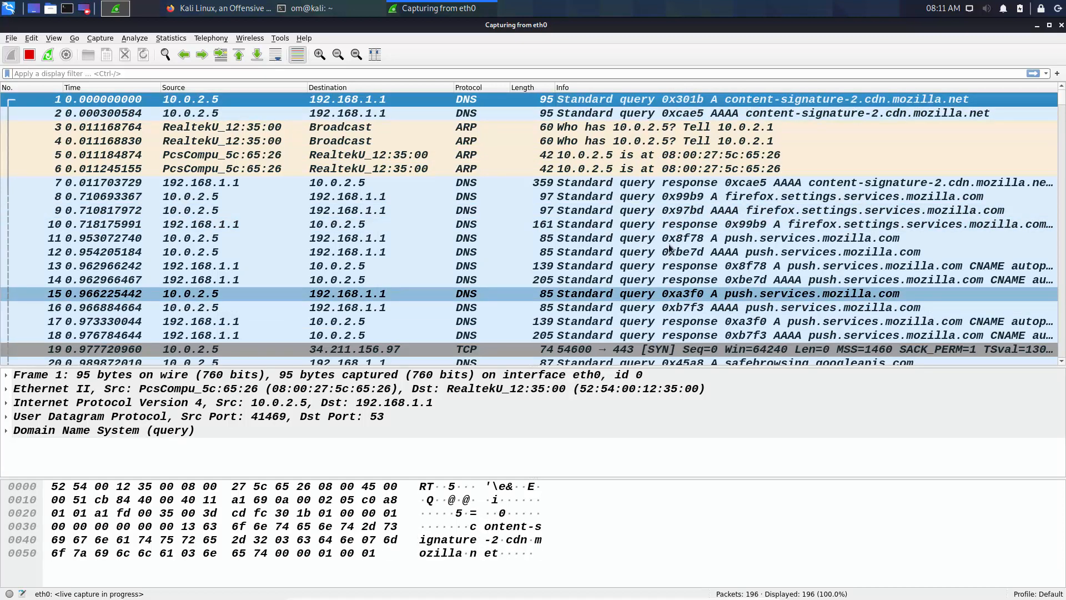
{"action": "scroll", "coordinate": [675, 242], "scroll_direction": "down", "scroll_amount": 1}
{"action": "scroll", "coordinate": [675, 242], "scroll_direction": "down", "scroll_amount": 7}
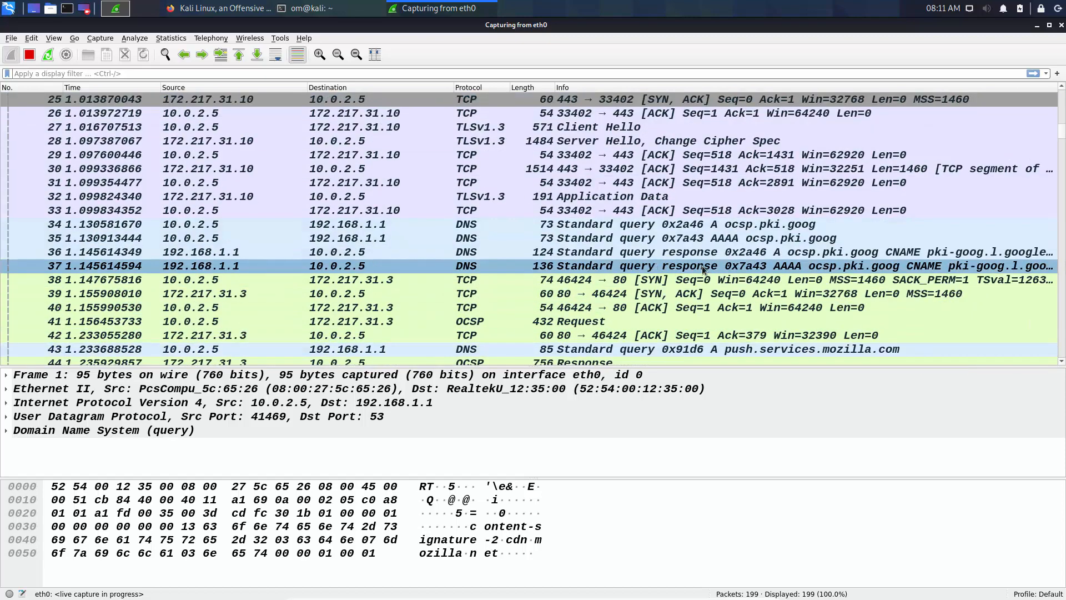
{"action": "scroll", "coordinate": [703, 266], "scroll_direction": "down", "scroll_amount": 13}
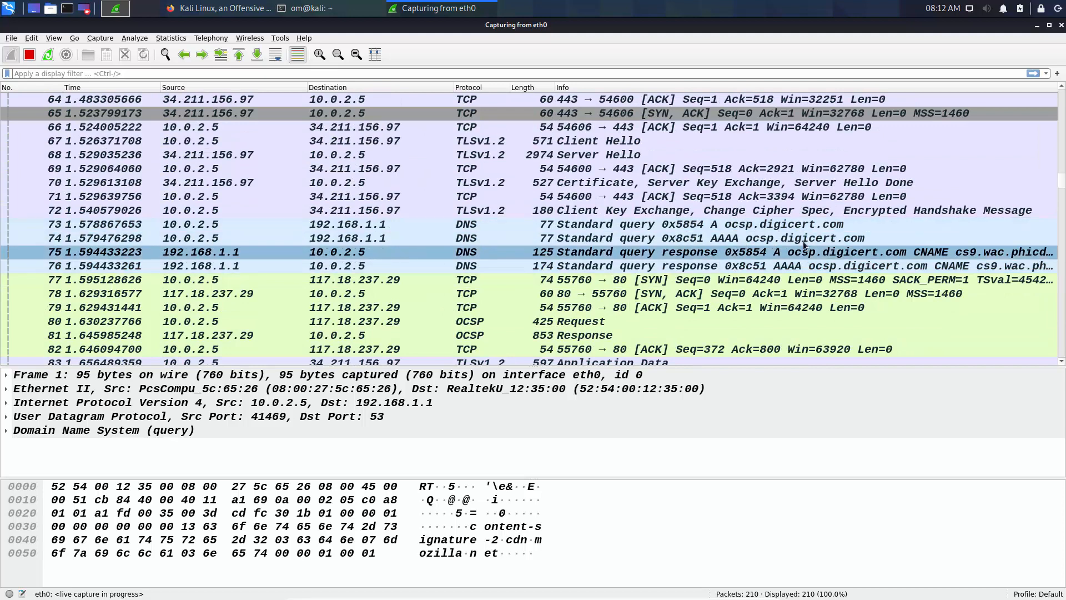
{"action": "scroll", "coordinate": [651, 267], "scroll_direction": "down", "scroll_amount": 7}
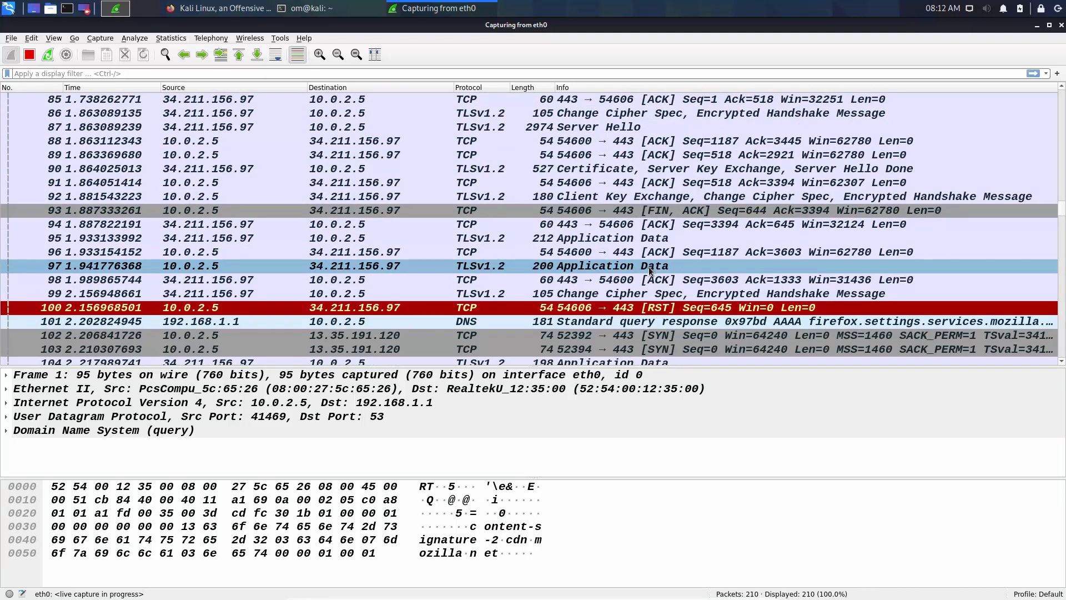
{"action": "left_click", "coordinate": [629, 307]}
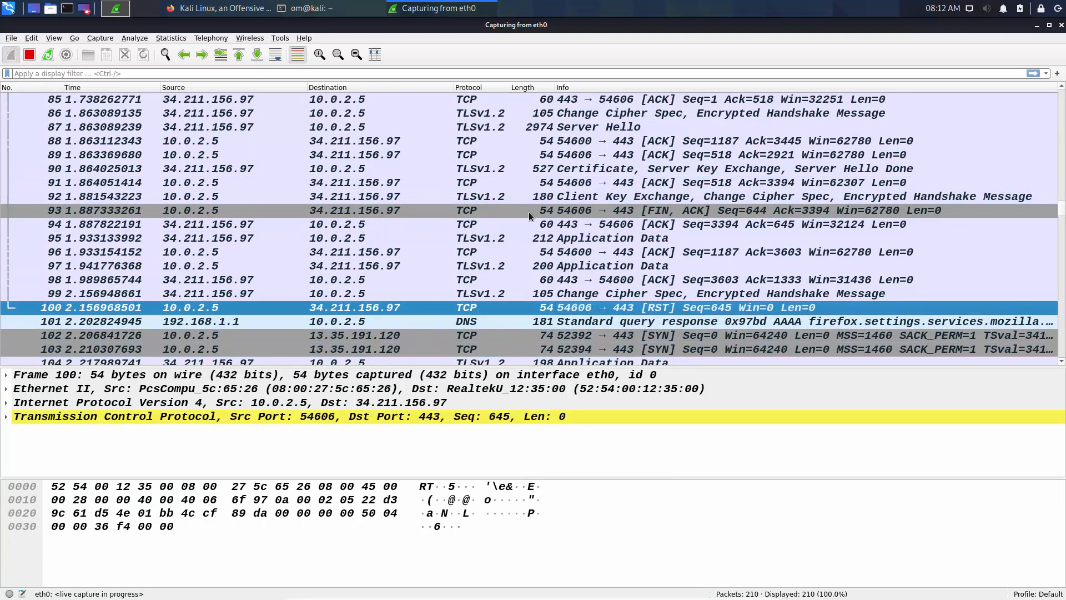
Examine the TCP SYN packets 102 and 103 sent from 10.0.2.5 to 13.35.191.120.
{"action": "scroll", "coordinate": [529, 212], "scroll_direction": "down", "scroll_amount": 3}
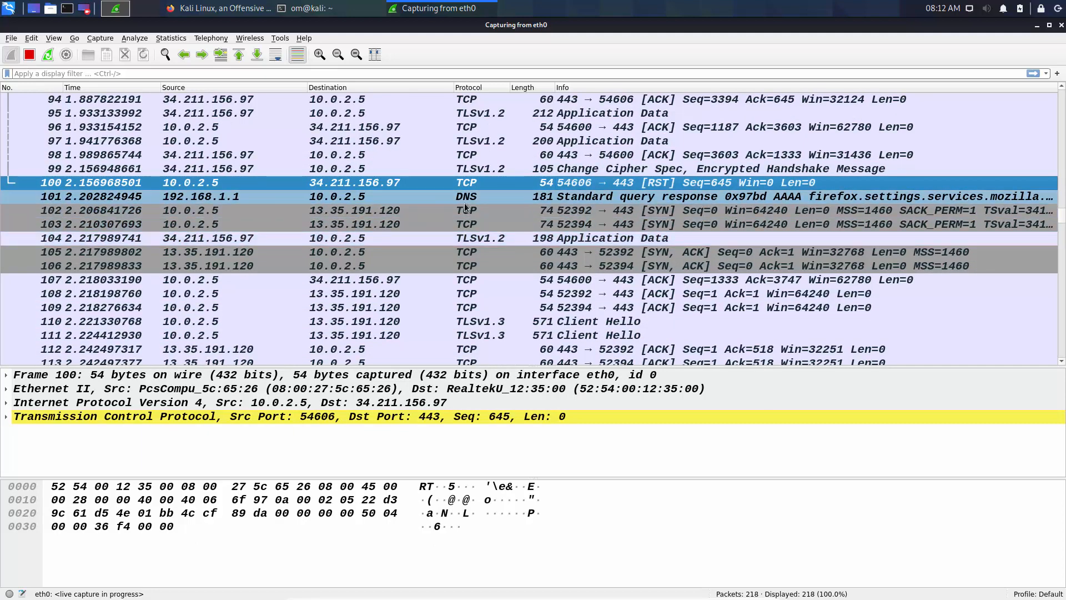
{"action": "left_click", "coordinate": [501, 214]}
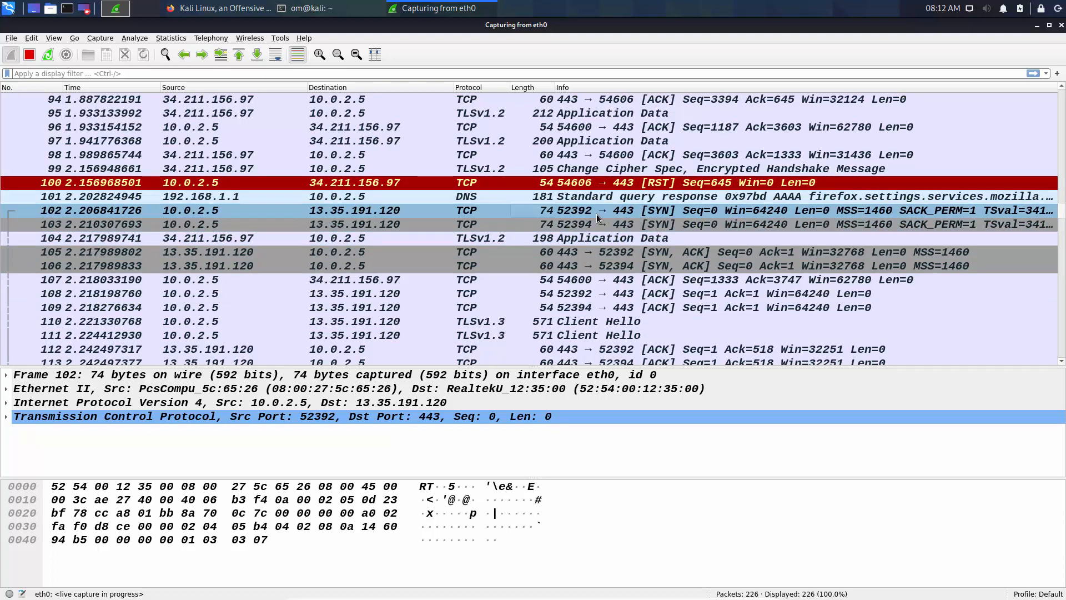
{"action": "left_click", "coordinate": [630, 225]}
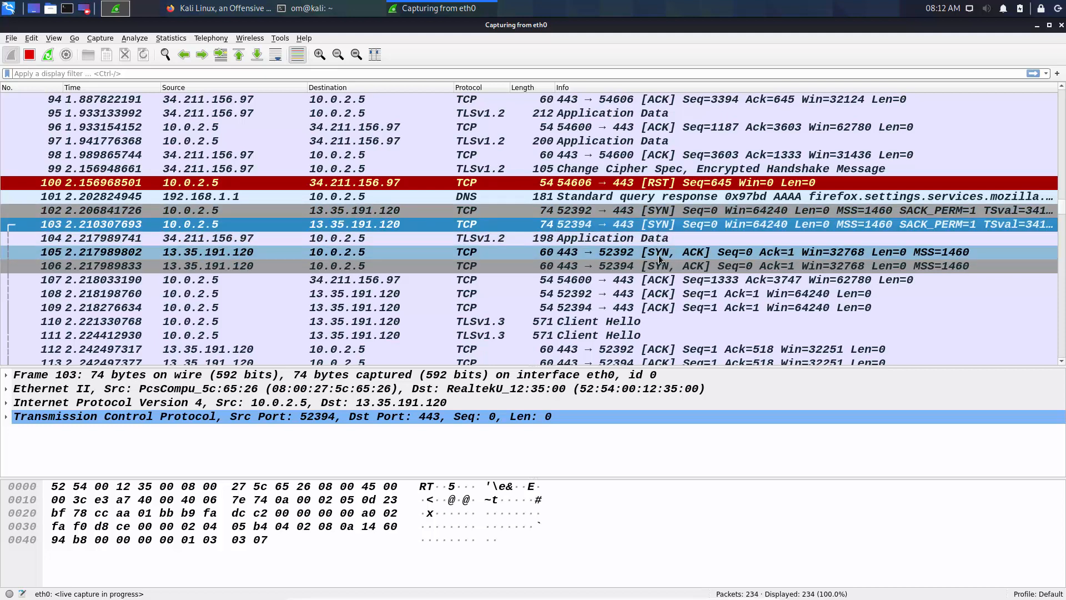
Examine the TCP SYN and SYN, ACK exchange between 10.0.2.5 and 99.86.47.114 in packets 138 and 139.
{"action": "scroll", "coordinate": [659, 257], "scroll_direction": "down", "scroll_amount": 14}
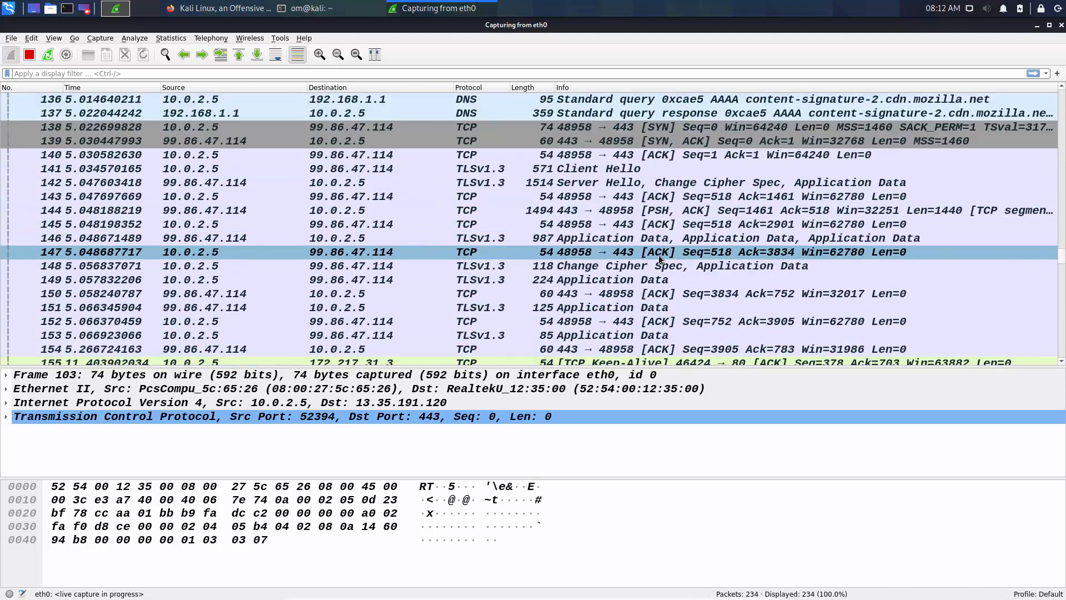
{"action": "scroll", "coordinate": [658, 255], "scroll_direction": "down", "scroll_amount": 1}
{"action": "scroll", "coordinate": [658, 255], "scroll_direction": "up", "scroll_amount": 1}
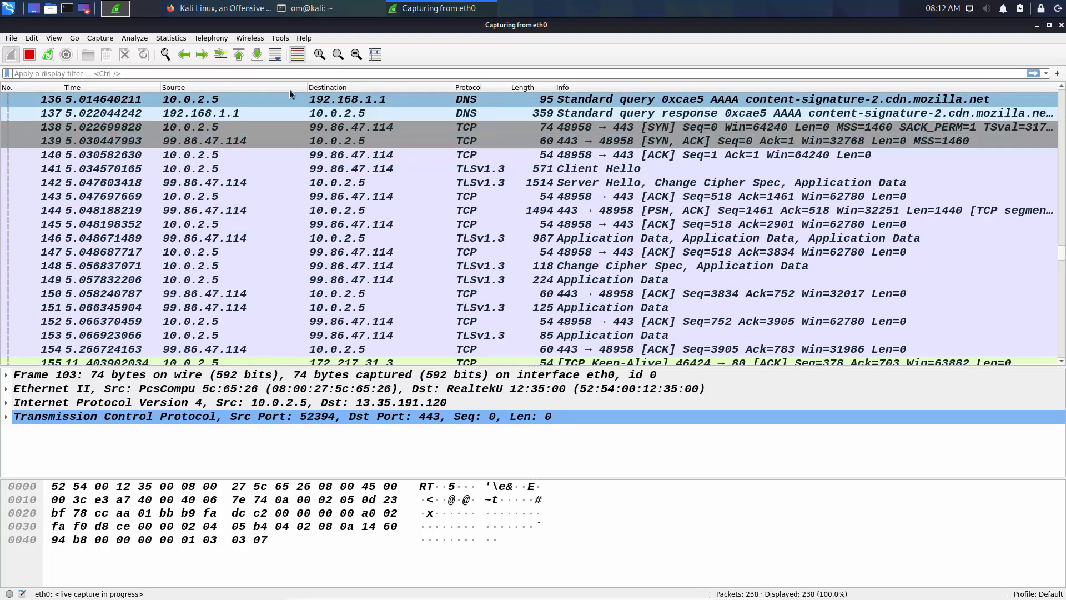
{"action": "left_click", "coordinate": [185, 128]}
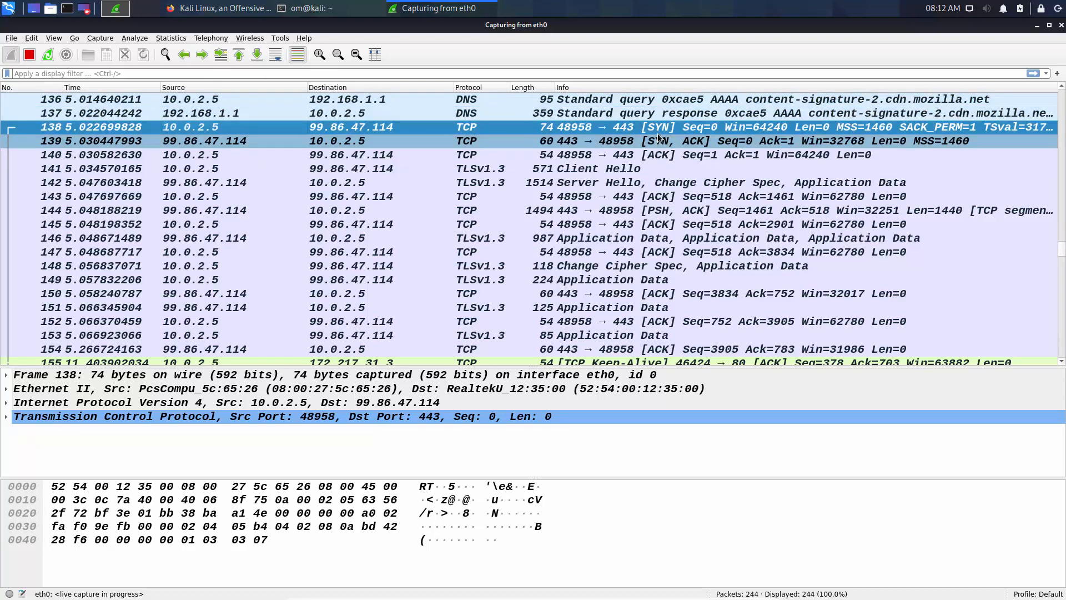
{"action": "left_click", "coordinate": [224, 142]}
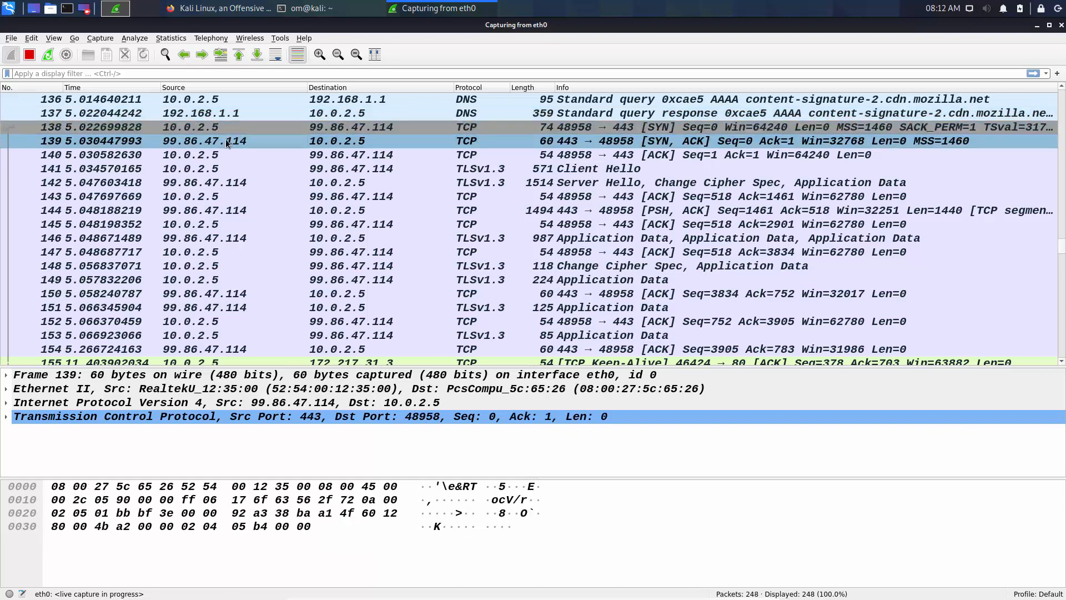
Look through the whole packet list, comparing the protocols and info of the captured traffic from first to last packet.
{"action": "scroll", "coordinate": [662, 184], "scroll_direction": "down", "scroll_amount": 3}
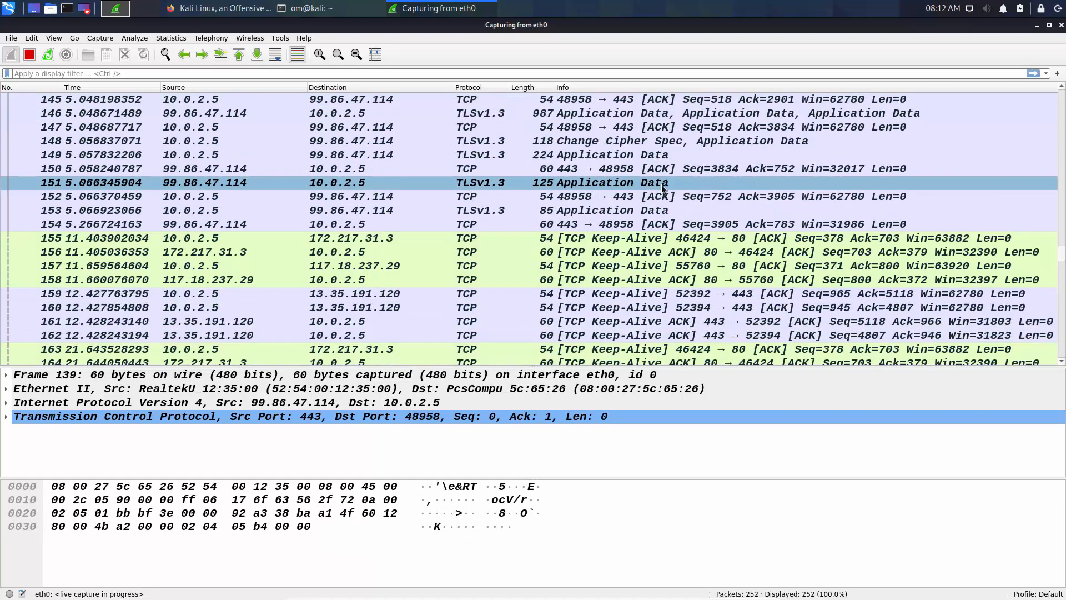
{"action": "scroll", "coordinate": [661, 184], "scroll_direction": "up", "scroll_amount": 20}
{"action": "scroll", "coordinate": [662, 185], "scroll_direction": "up", "scroll_amount": 14}
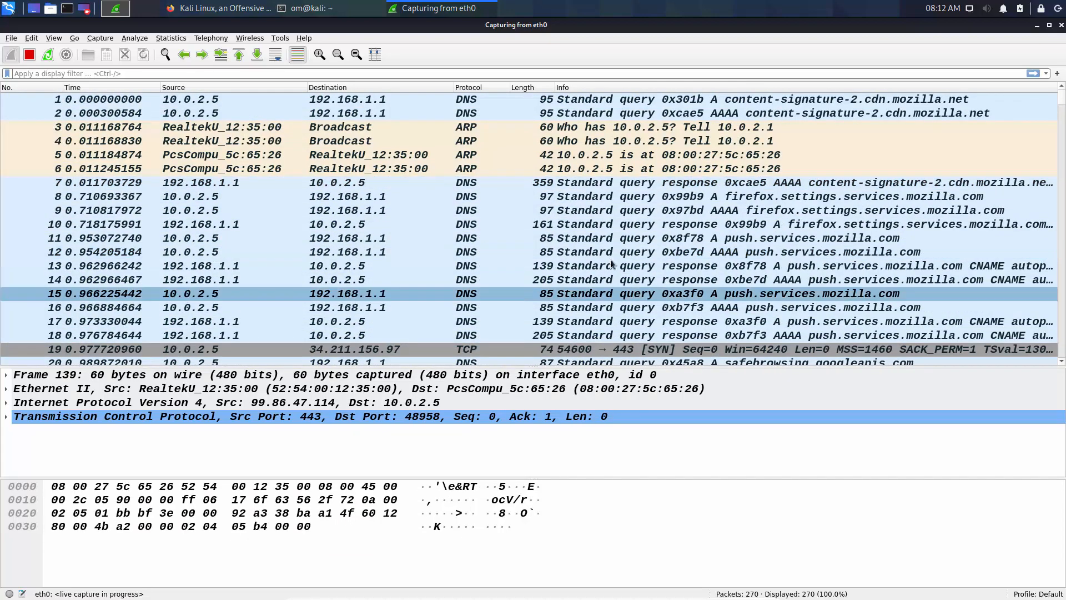
{"action": "scroll", "coordinate": [484, 217], "scroll_direction": "down", "scroll_amount": 20}
{"action": "scroll", "coordinate": [485, 218], "scroll_direction": "down", "scroll_amount": 10}
{"action": "scroll", "coordinate": [484, 218], "scroll_direction": "up", "scroll_amount": 16}
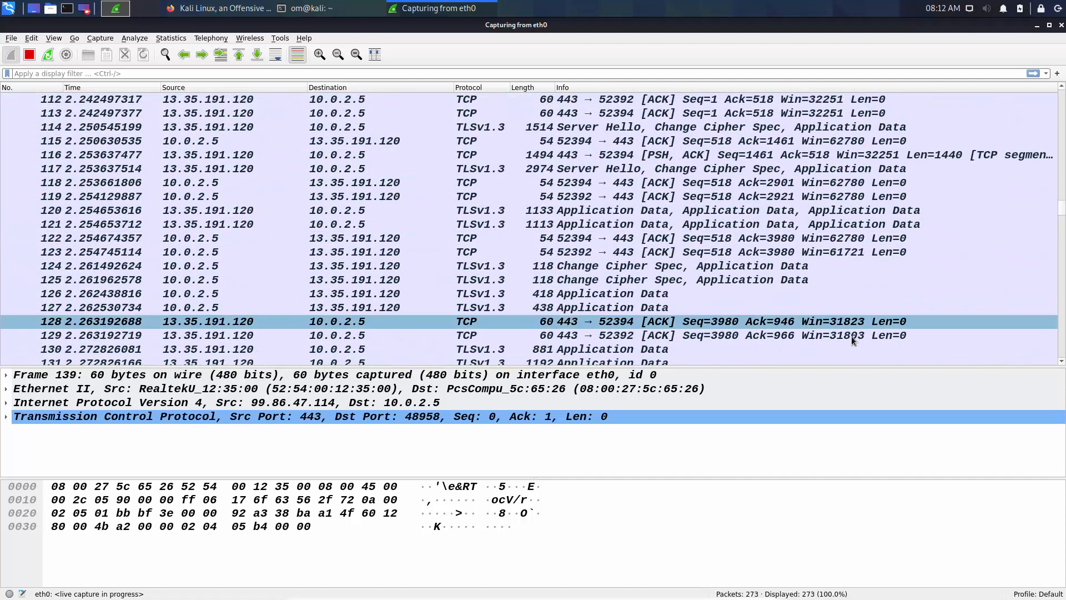
{"action": "scroll", "coordinate": [638, 311], "scroll_direction": "down", "scroll_amount": 20}
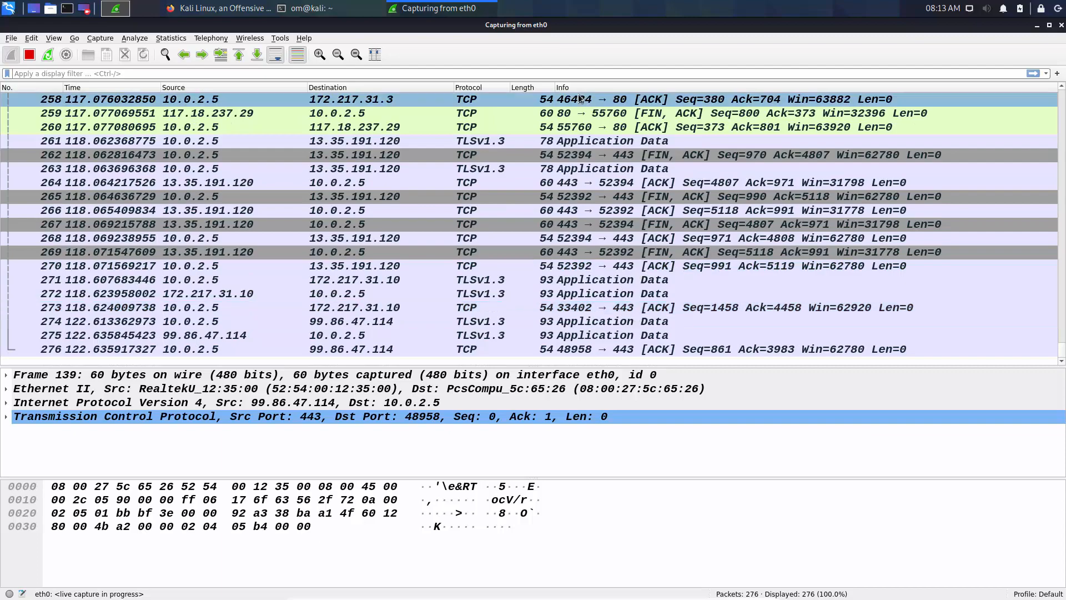
{"action": "scroll", "coordinate": [533, 304], "scroll_direction": "up", "scroll_amount": 20}
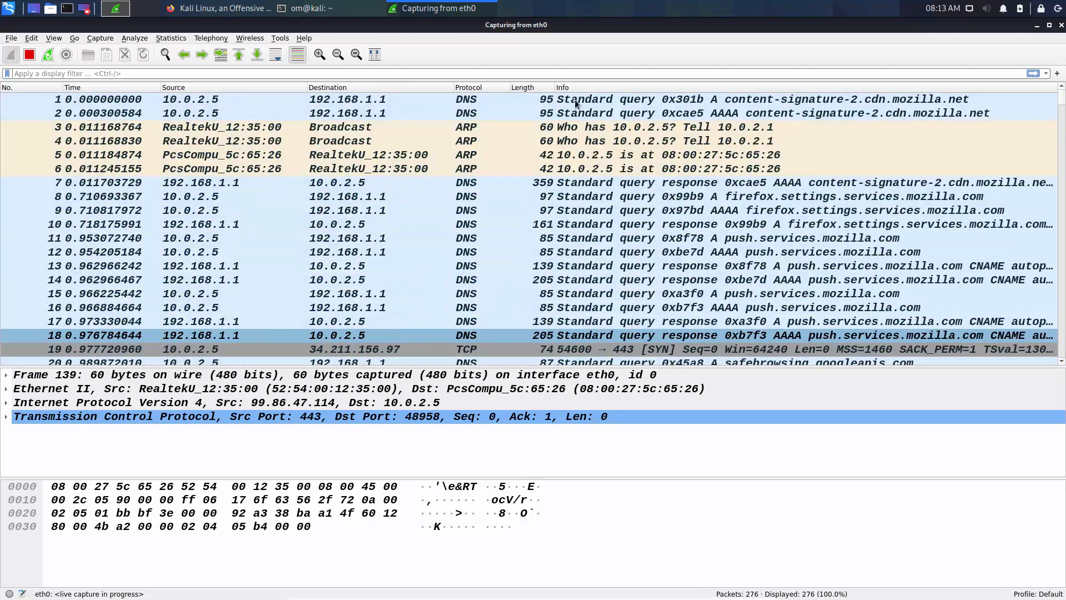
{"action": "scroll", "coordinate": [501, 249], "scroll_direction": "down", "scroll_amount": 6}
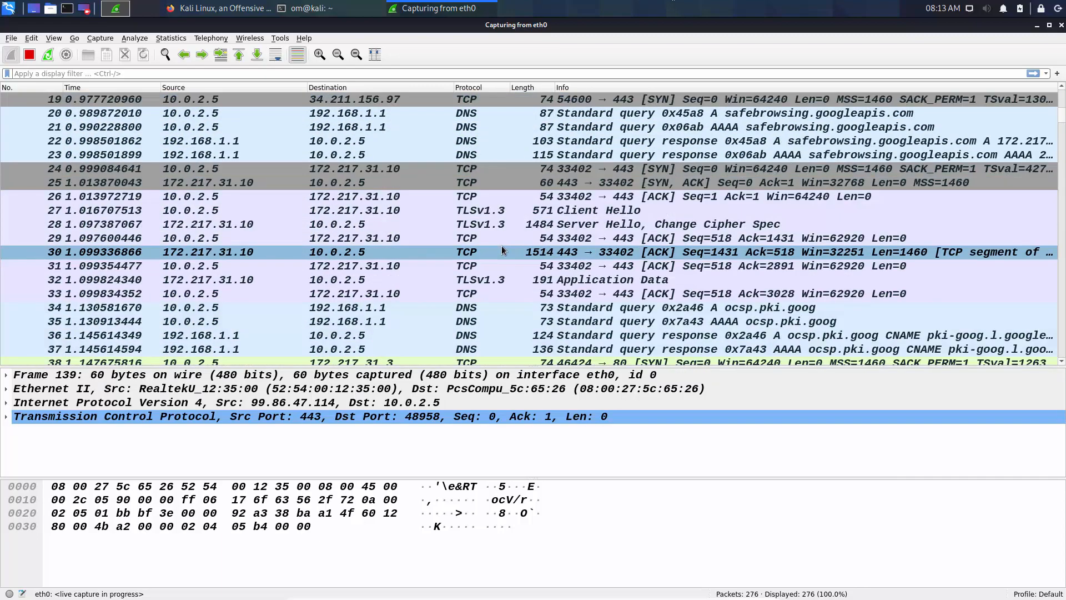
{"action": "scroll", "coordinate": [501, 252], "scroll_direction": "up", "scroll_amount": 6}
Switch to Firefox and load the web page at 10.0.2.6 in a new tab to generate HTTP traffic.
{"action": "key", "text": "alt+Tab"}
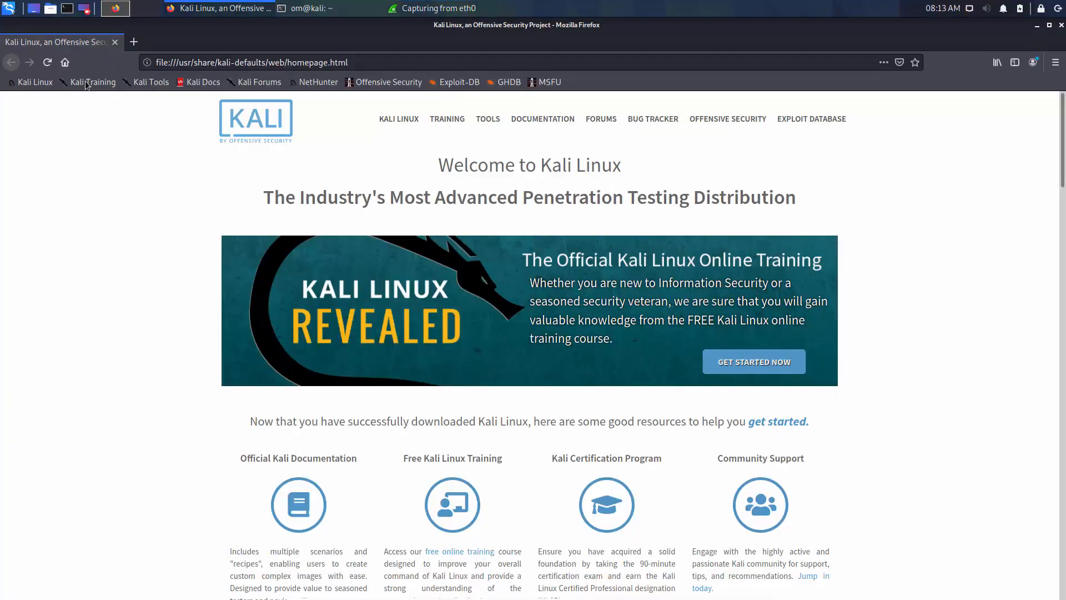
{"action": "left_click", "coordinate": [134, 41]}
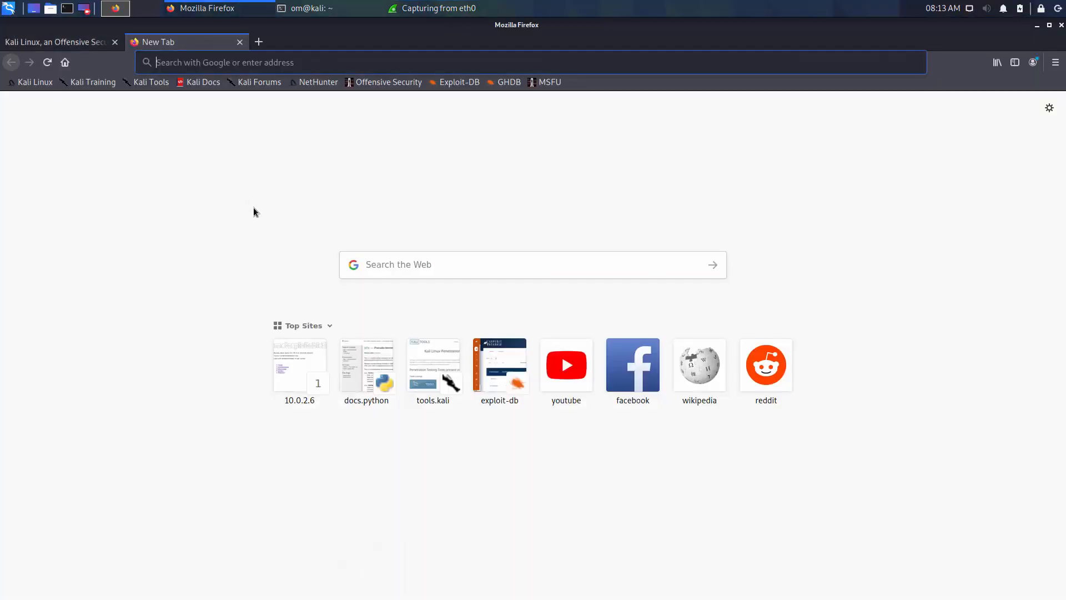
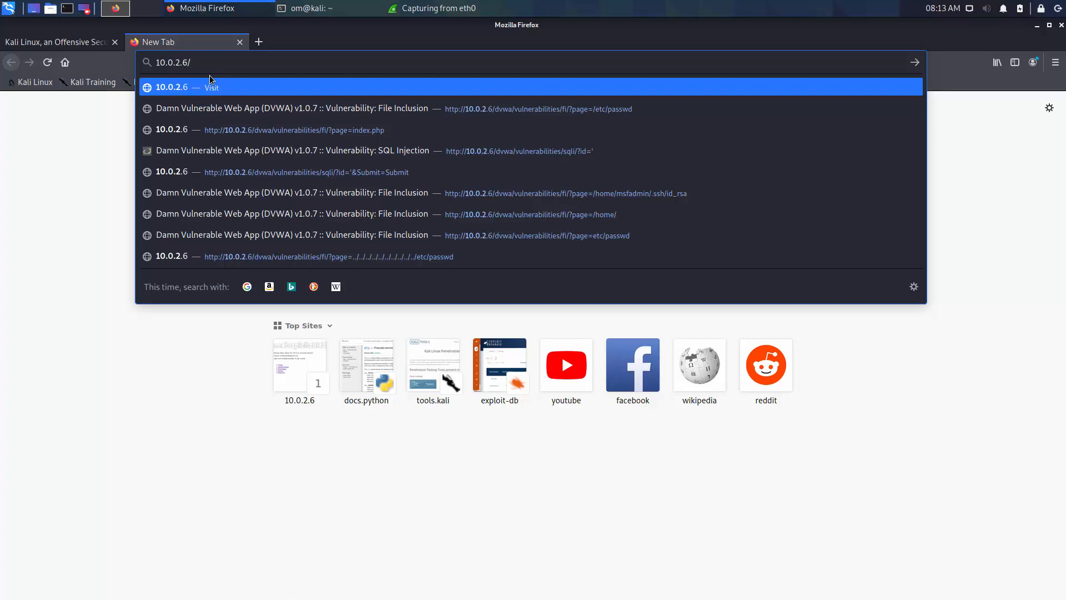
{"action": "key", "text": "Return"}
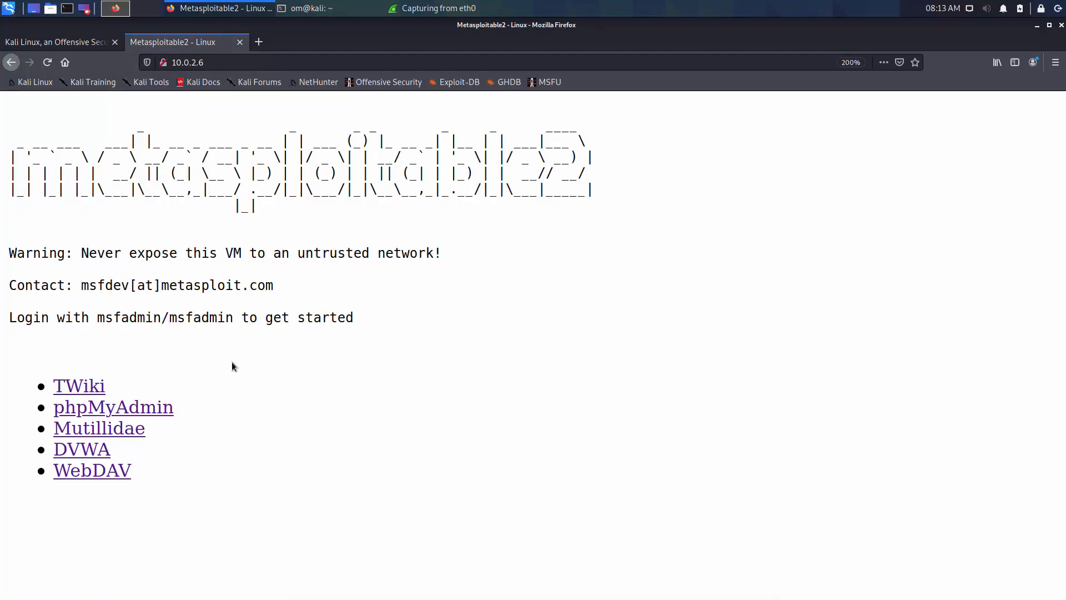
Return to the Wireshark capture and examine the HTTP GET request from 10.0.2.5 to 10.0.2.6 in packet 282.
{"action": "key", "text": "alt+Tab"}
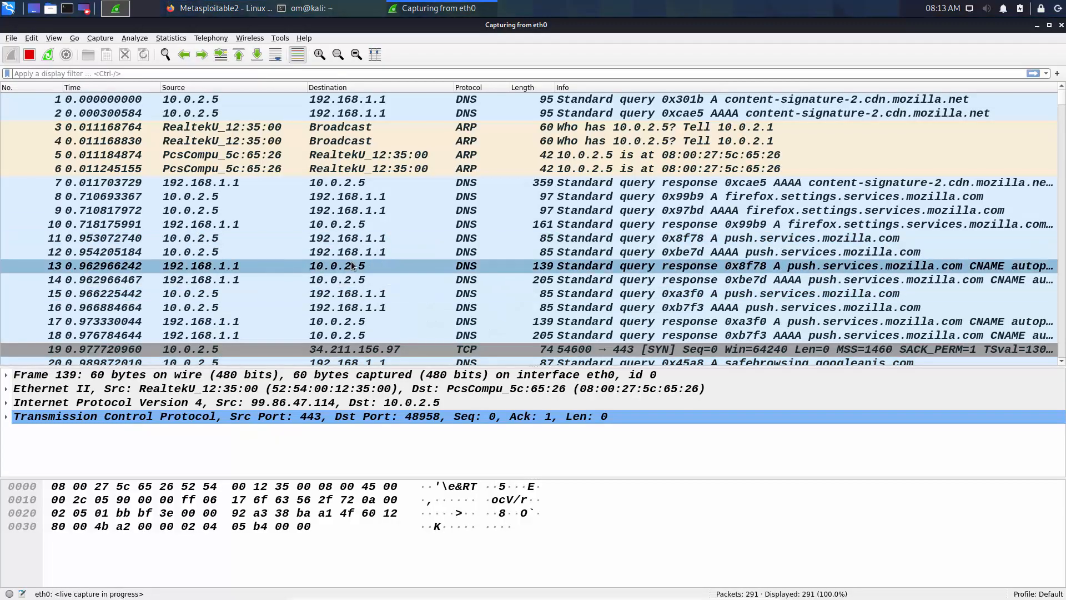
{"action": "scroll", "coordinate": [351, 266], "scroll_direction": "down", "scroll_amount": 14}
{"action": "scroll", "coordinate": [351, 266], "scroll_direction": "down", "scroll_amount": 20}
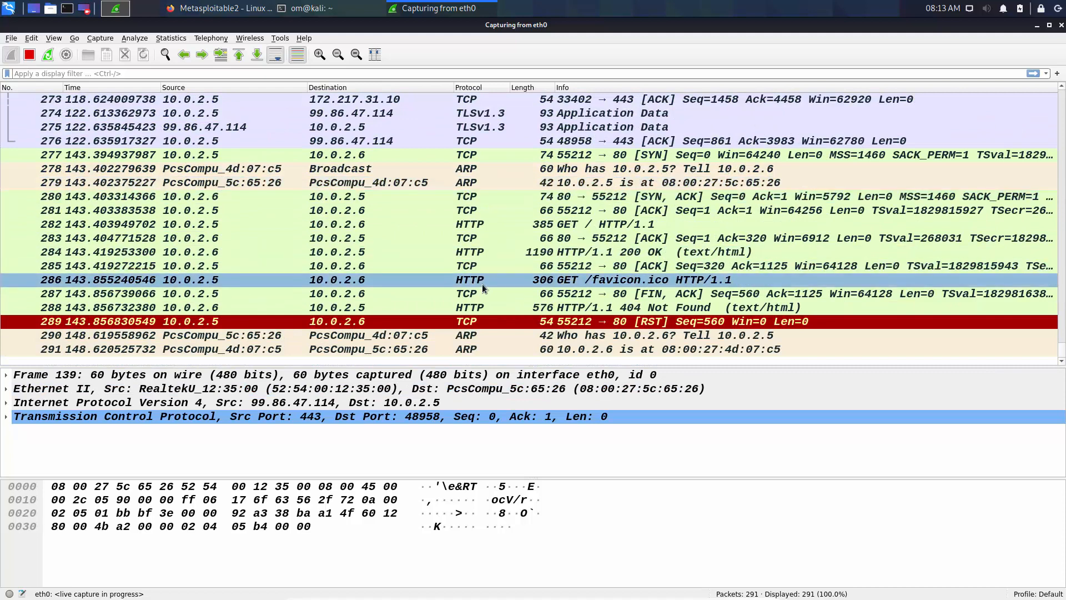
{"action": "left_click", "coordinate": [525, 252]}
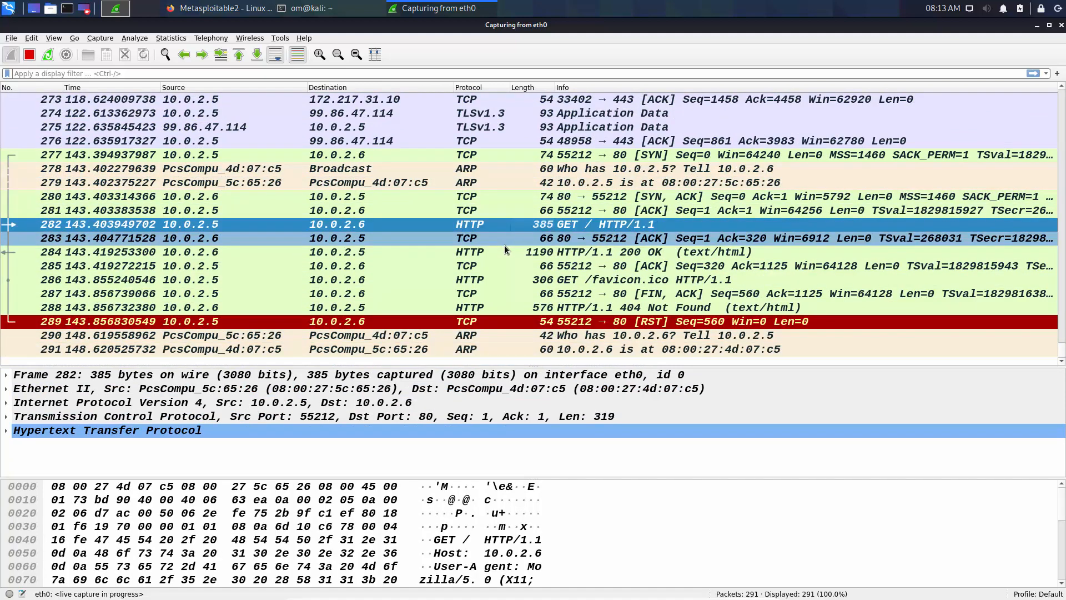
{"action": "left_click", "coordinate": [614, 228]}
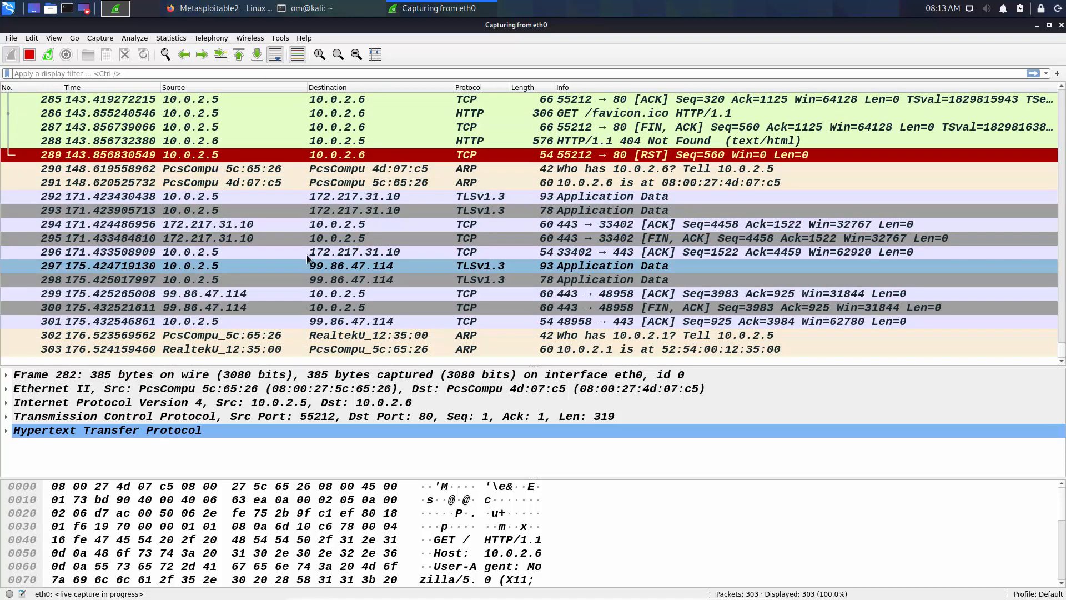
Stop the live capture on eth0 and look over the full list of captured packets.
{"action": "left_click", "coordinate": [28, 58]}
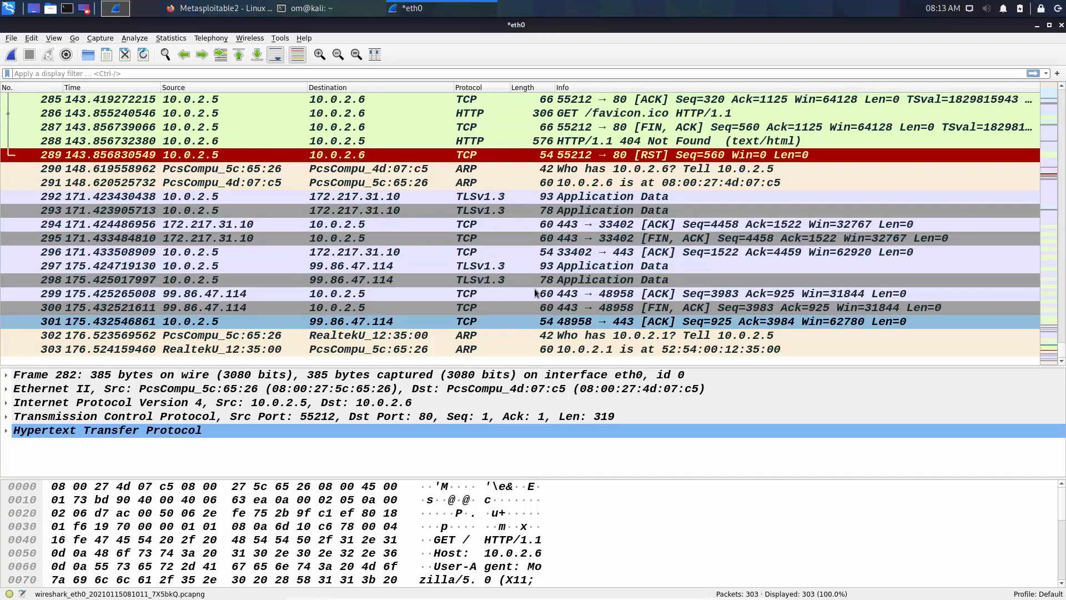
{"action": "scroll", "coordinate": [597, 221], "scroll_direction": "up", "scroll_amount": 20}
{"action": "scroll", "coordinate": [597, 222], "scroll_direction": "down", "scroll_amount": 20}
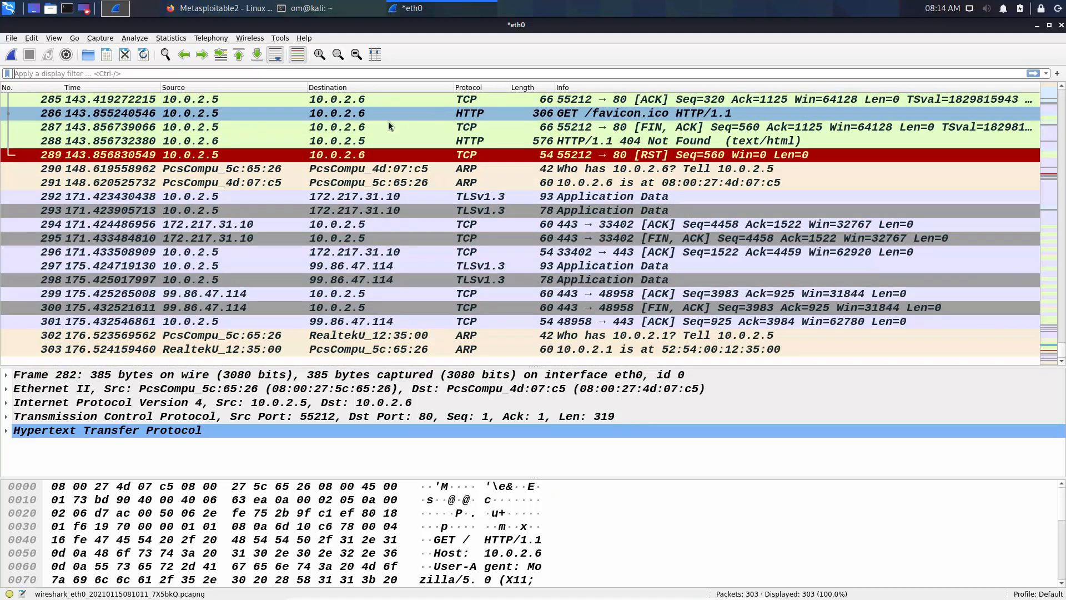
Check the HTTP 404 response in packet 288, and select the HTTP GET request in packet 282.
{"action": "left_click", "coordinate": [271, 142]}
{"action": "scroll", "coordinate": [271, 141], "scroll_direction": "up", "scroll_amount": 2}
{"action": "scroll", "coordinate": [271, 142], "scroll_direction": "up", "scroll_amount": 1}
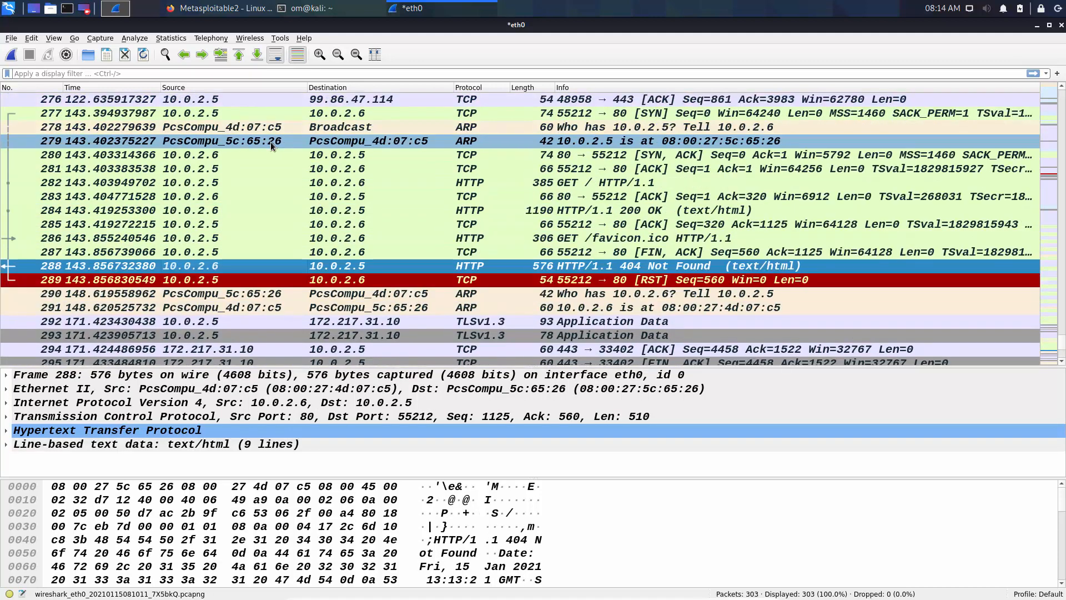
{"action": "left_click", "coordinate": [530, 188]}
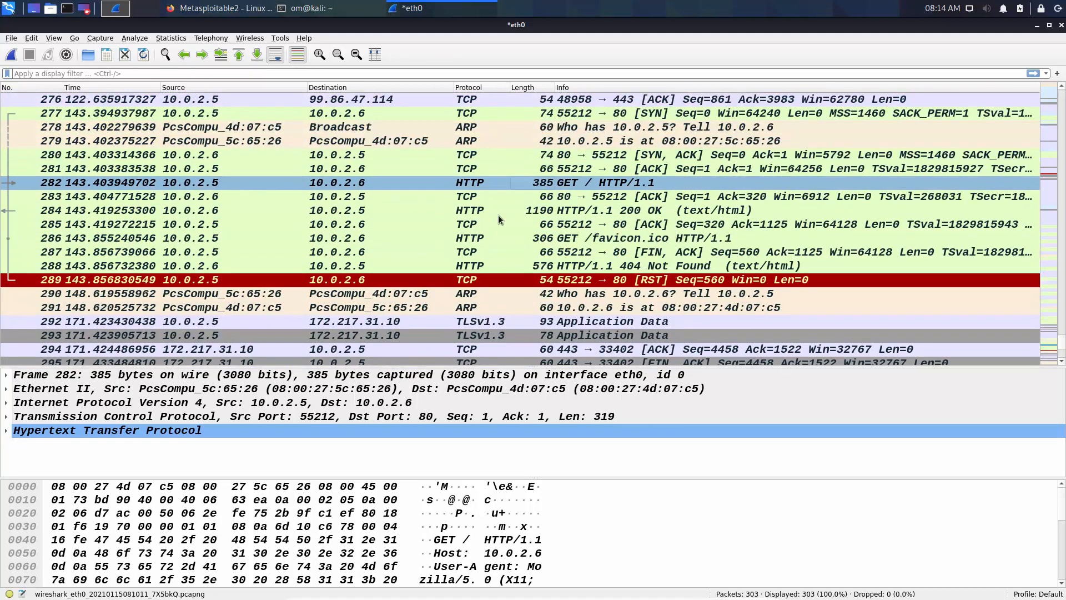
Enlarge the packet details area and expand the Hypertext Transfer Protocol section of packet 282.
{"action": "left_click", "coordinate": [338, 375]}
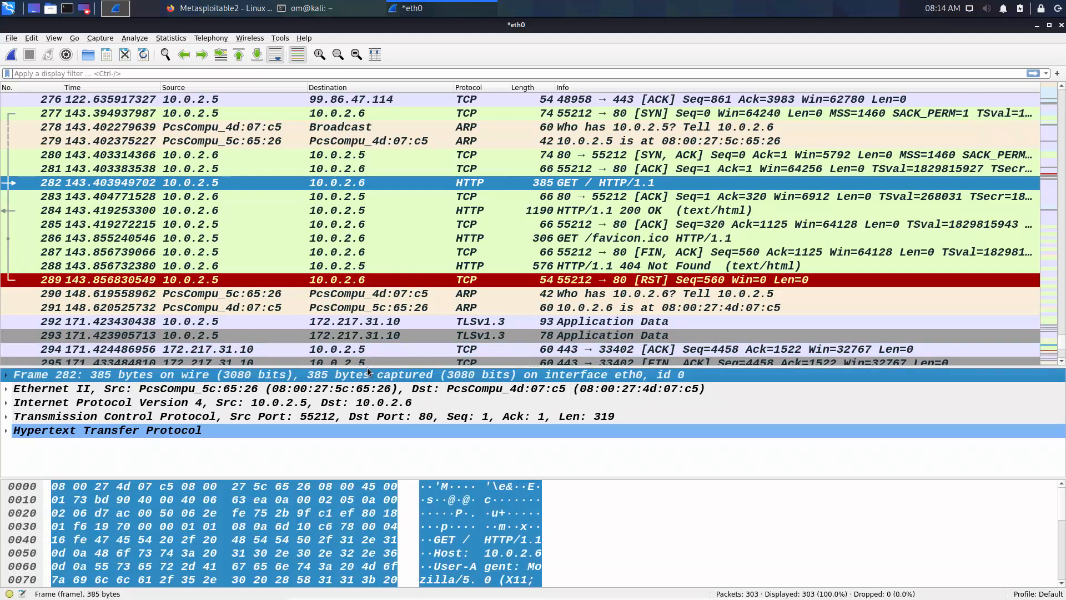
{"action": "left_click_drag", "start_coordinate": [368, 367], "coordinate": [361, 177]}
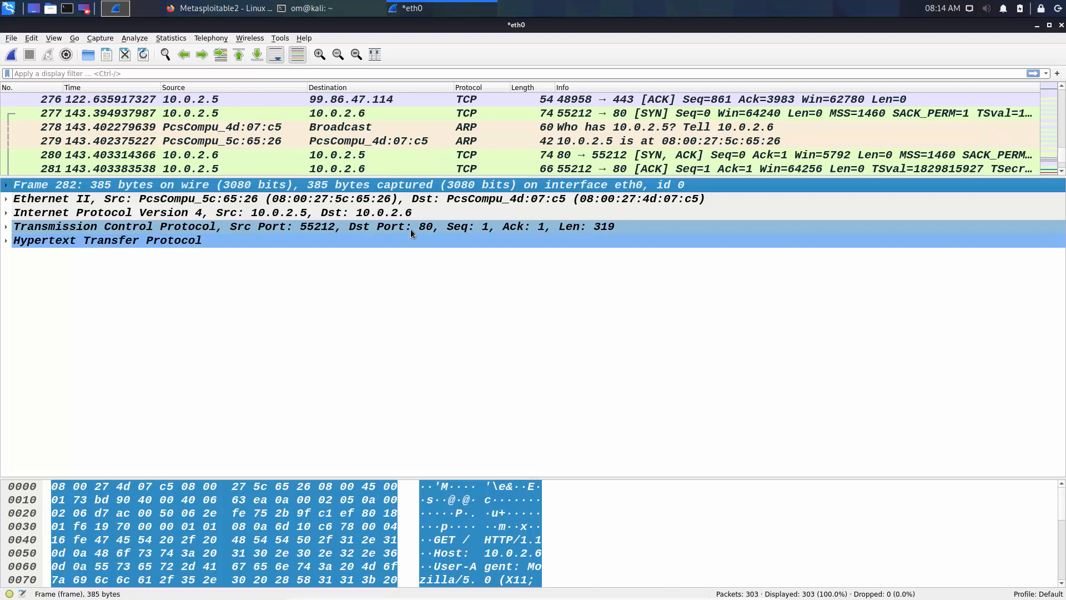
{"action": "left_click", "coordinate": [6, 241]}
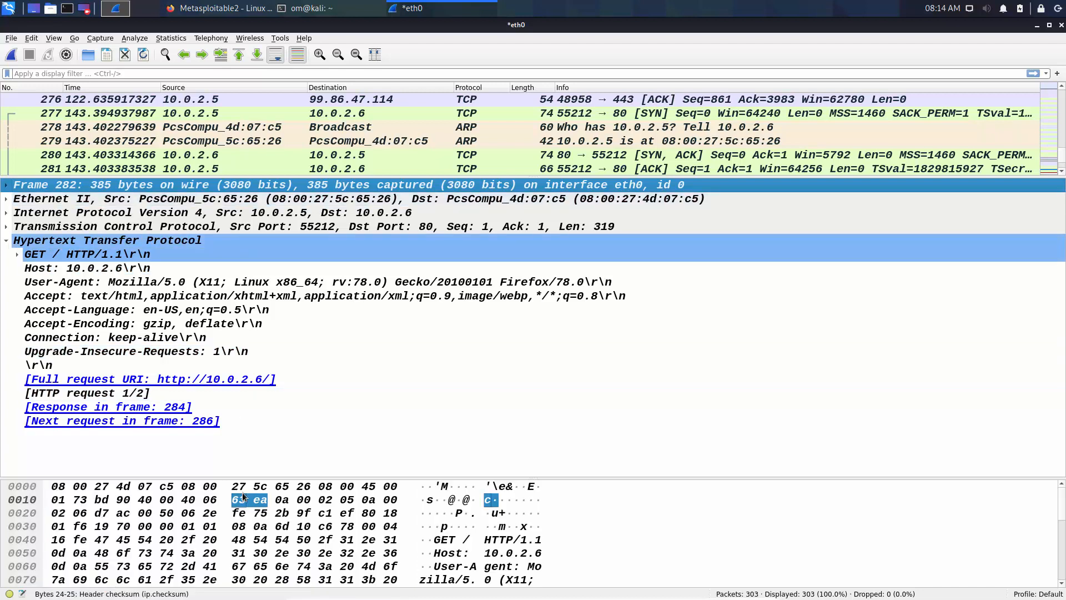
Collapse the Hypertext Transfer Protocol section of packet 282 and enlarge the packet list to show the surrounding HTTP exchange.
{"action": "left_click", "coordinate": [7, 239]}
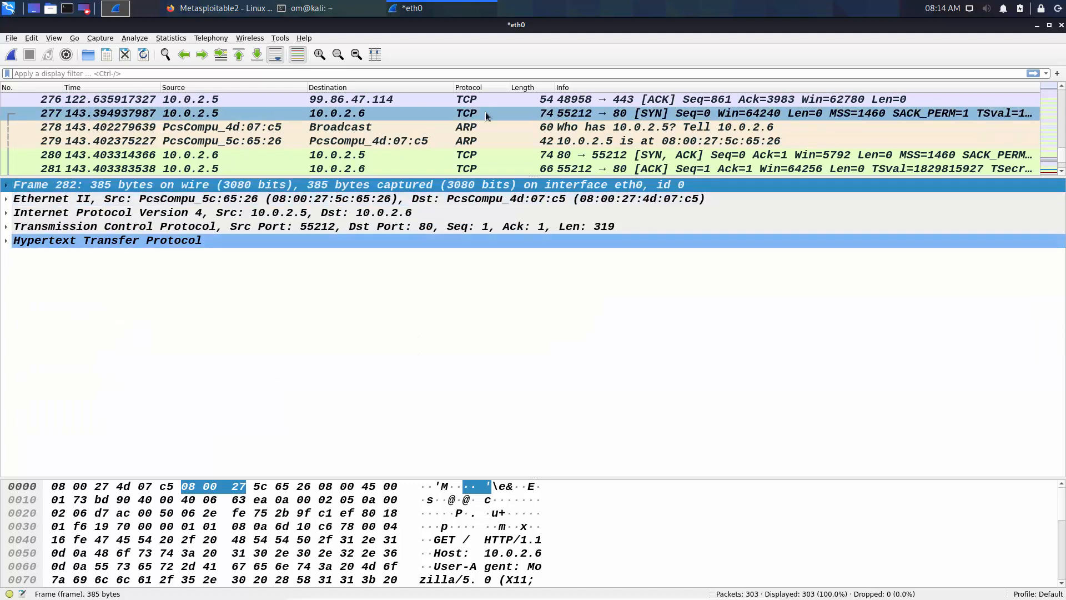
{"action": "scroll", "coordinate": [486, 112], "scroll_direction": "down", "scroll_amount": 3}
{"action": "scroll", "coordinate": [485, 112], "scroll_direction": "down", "scroll_amount": 2}
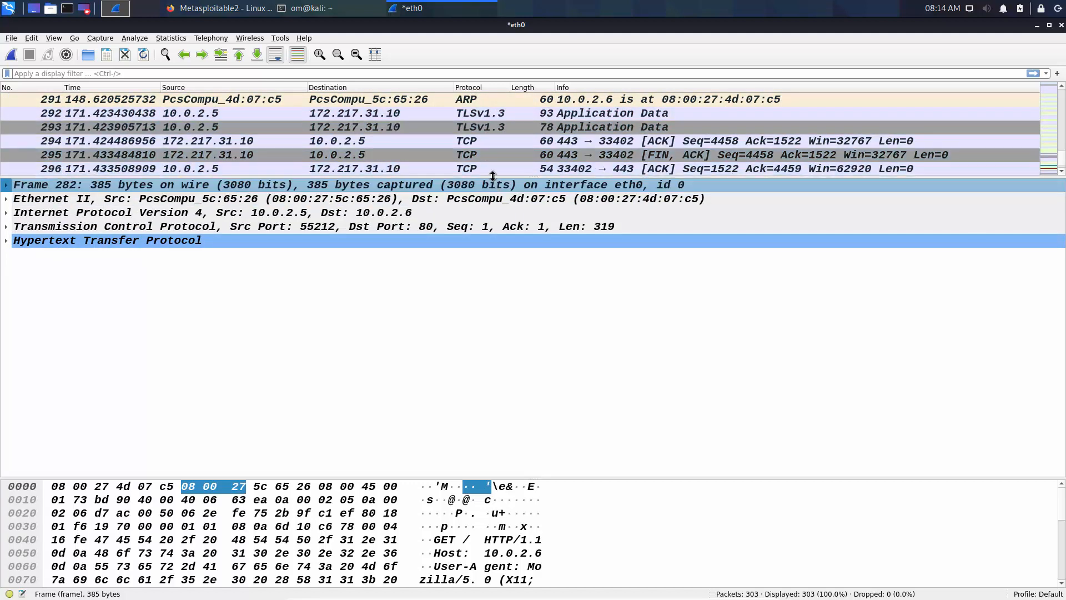
{"action": "left_click_drag", "start_coordinate": [492, 175], "coordinate": [493, 372]}
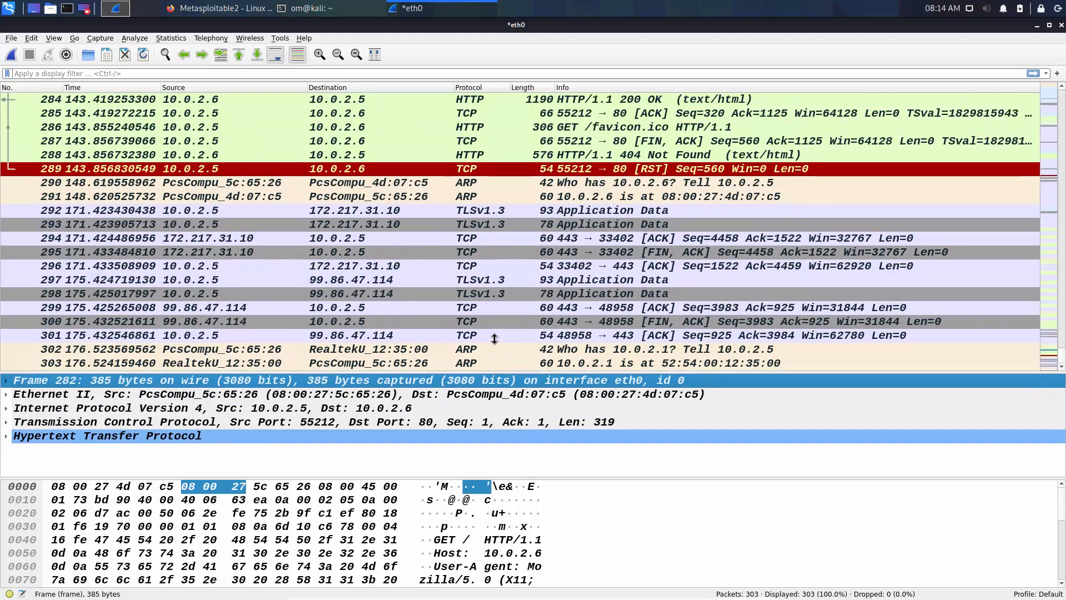
{"action": "scroll", "coordinate": [541, 183], "scroll_direction": "up", "scroll_amount": 3}
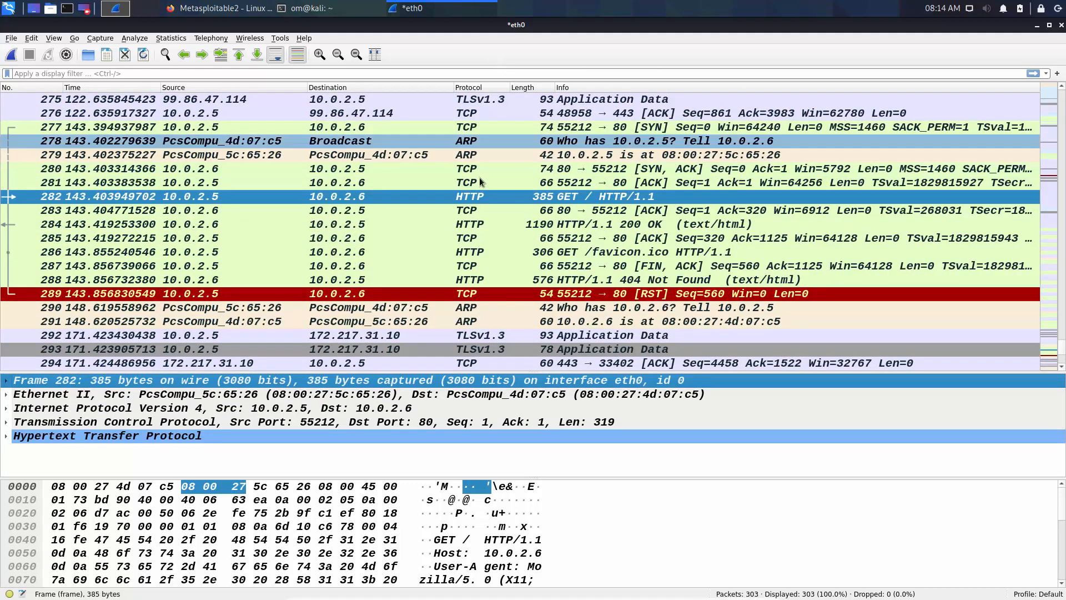
Select the HTTP 200 OK response in packet 284 and expand its line-based text data in an enlarged details area.
{"action": "left_click", "coordinate": [526, 224]}
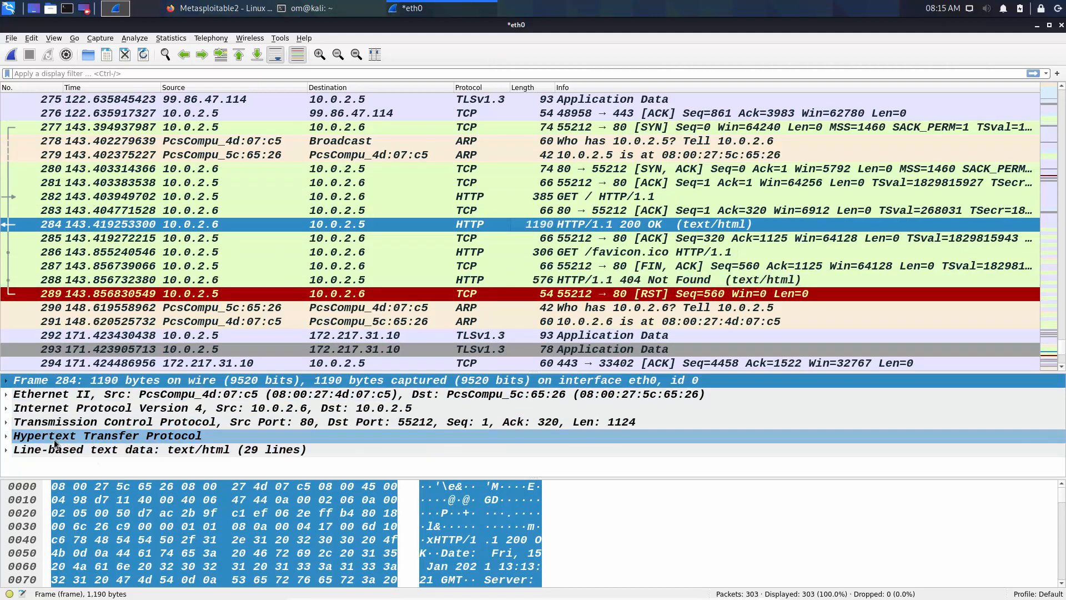
{"action": "left_click", "coordinate": [5, 449]}
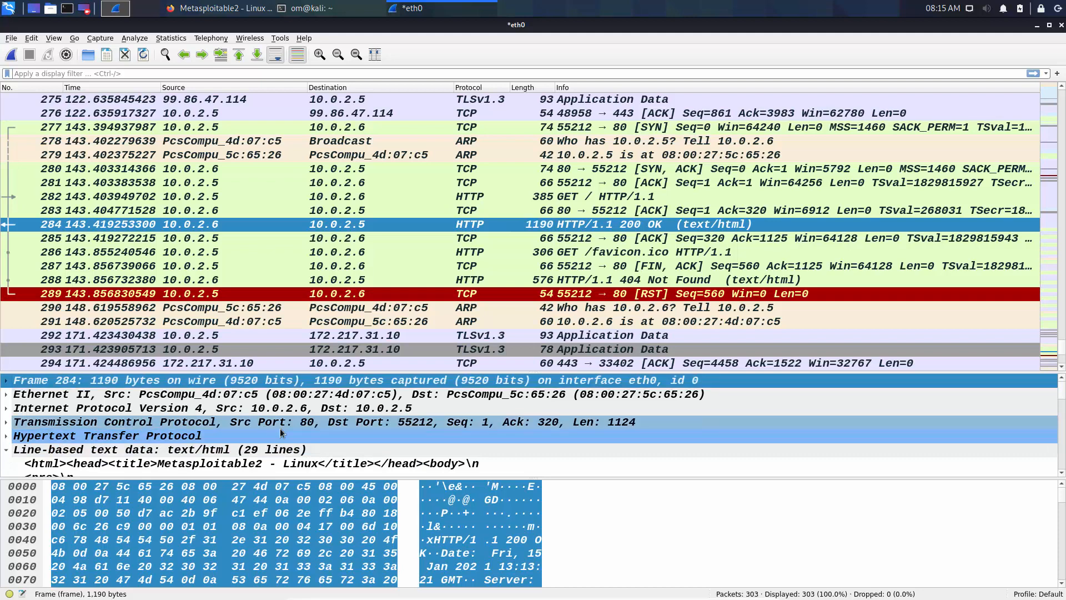
{"action": "left_click_drag", "start_coordinate": [422, 239], "coordinate": [422, 231]}
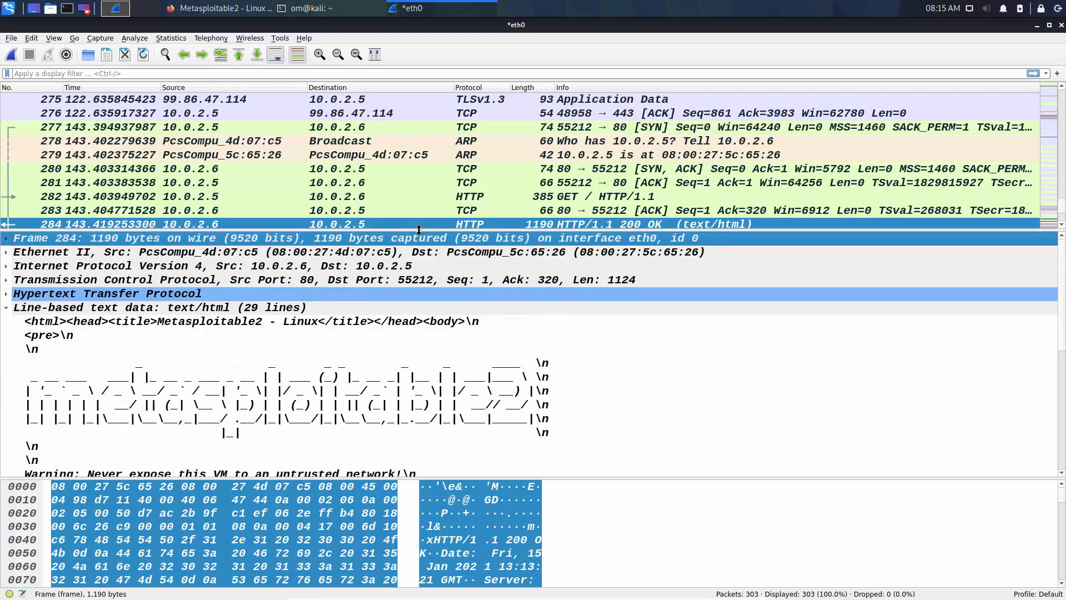
{"action": "left_click", "coordinate": [3, 310]}
{"action": "left_click", "coordinate": [4, 309]}
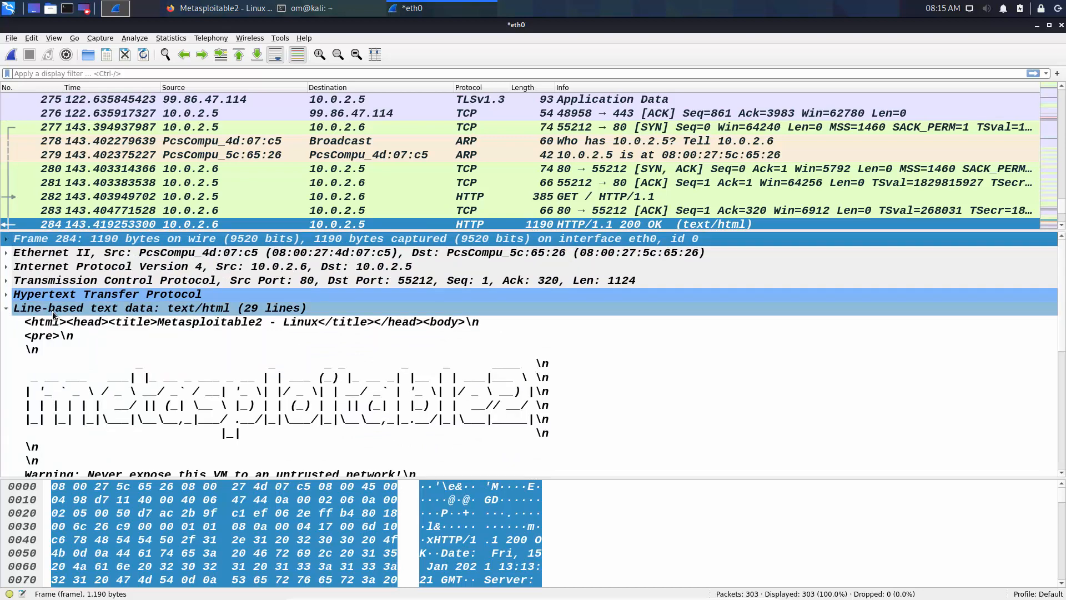
{"action": "left_click", "coordinate": [365, 323]}
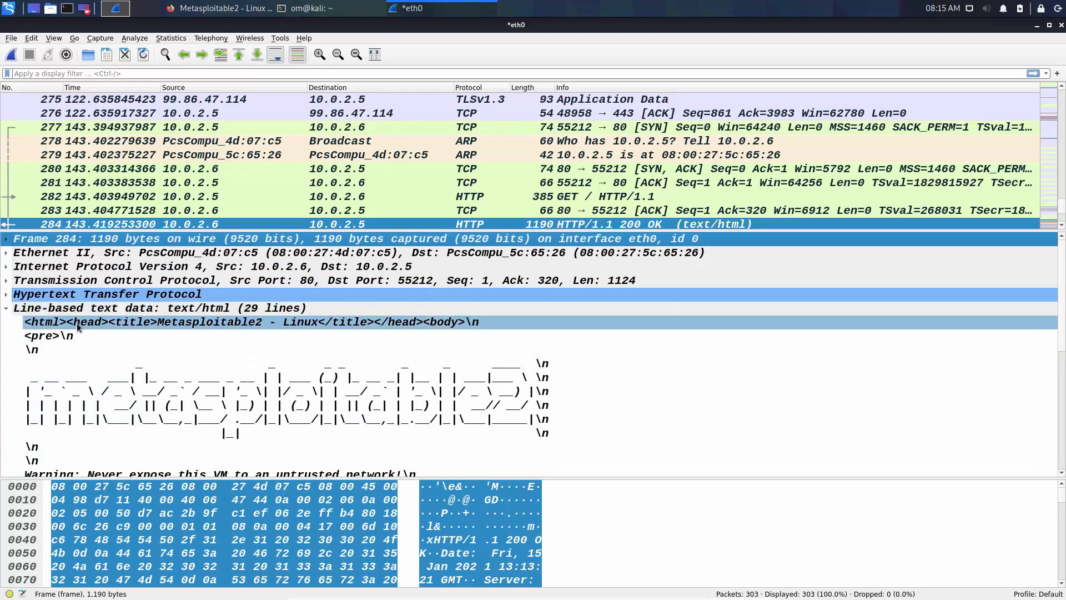
Read through the HTML body in packet 284 and compare it with the Metasploitable2 page in Firefox.
{"action": "scroll", "coordinate": [610, 409], "scroll_direction": "down", "scroll_amount": 3}
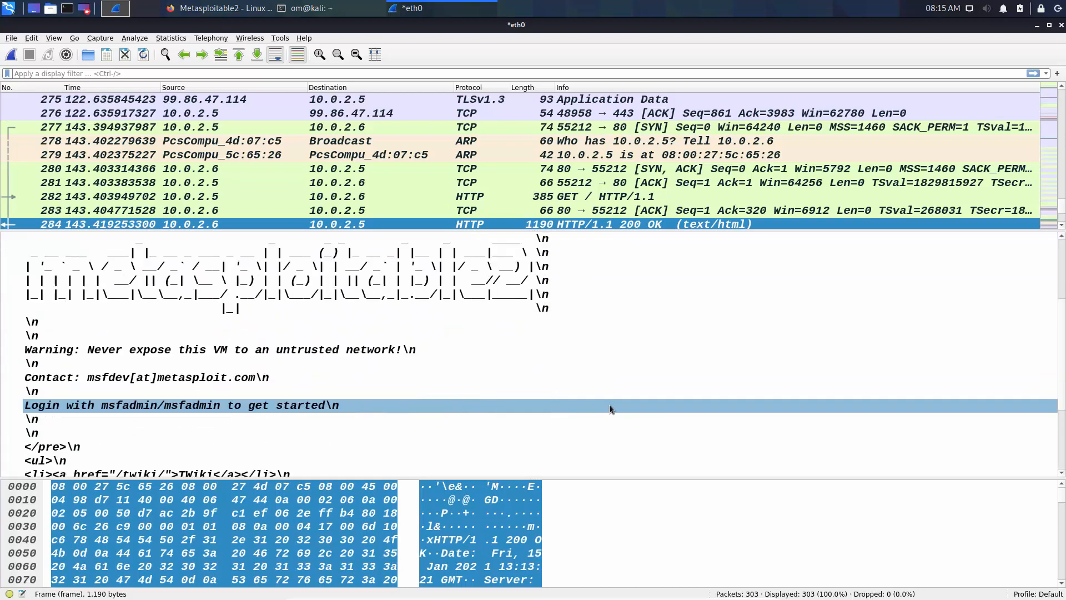
{"action": "scroll", "coordinate": [608, 404], "scroll_direction": "down", "scroll_amount": 3}
{"action": "key", "text": "alt+Tab"}
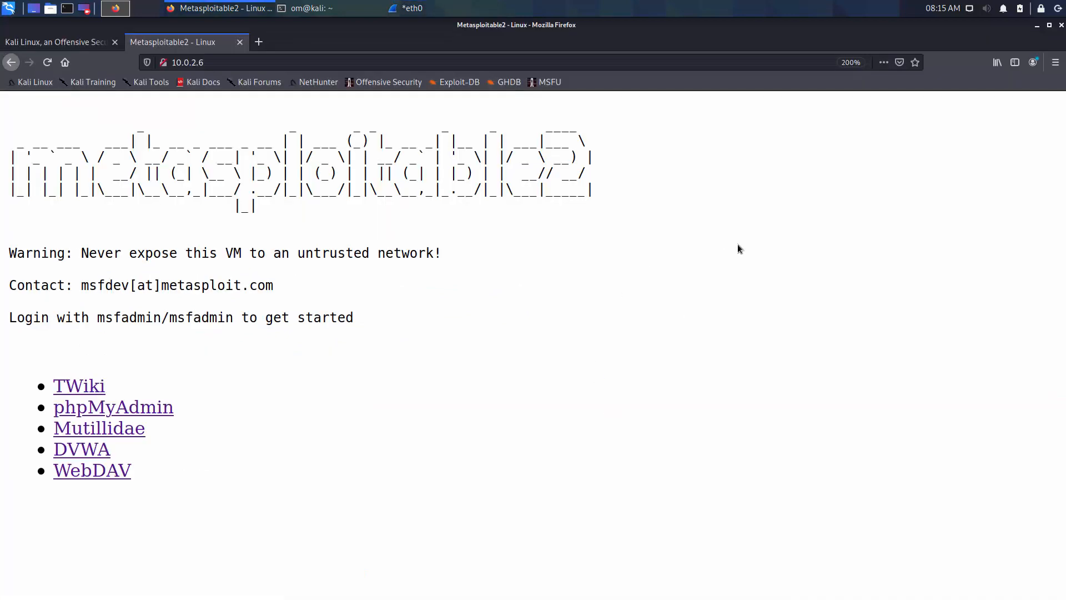
{"action": "key", "text": "alt+Tab"}
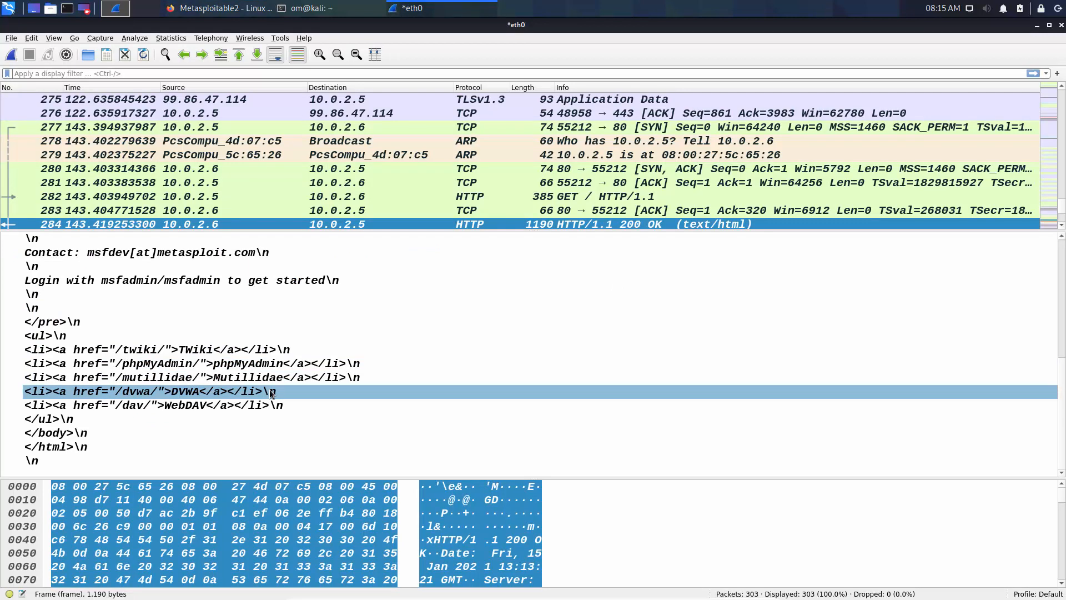
{"action": "scroll", "coordinate": [267, 432], "scroll_direction": "up", "scroll_amount": 1}
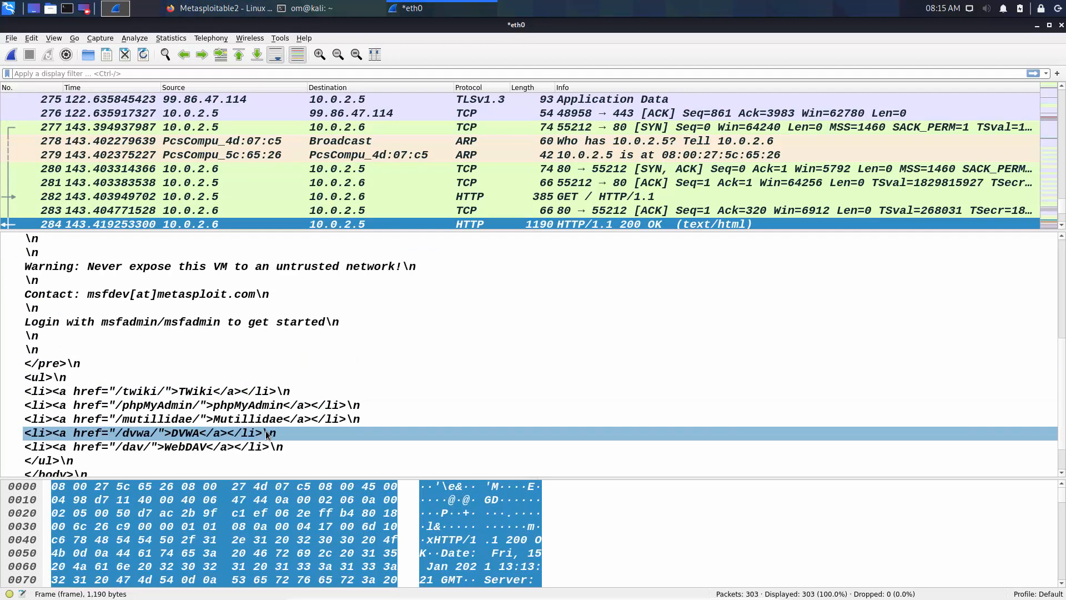
{"action": "scroll", "coordinate": [266, 433], "scroll_direction": "up", "scroll_amount": 2}
{"action": "scroll", "coordinate": [265, 433], "scroll_direction": "up", "scroll_amount": 1}
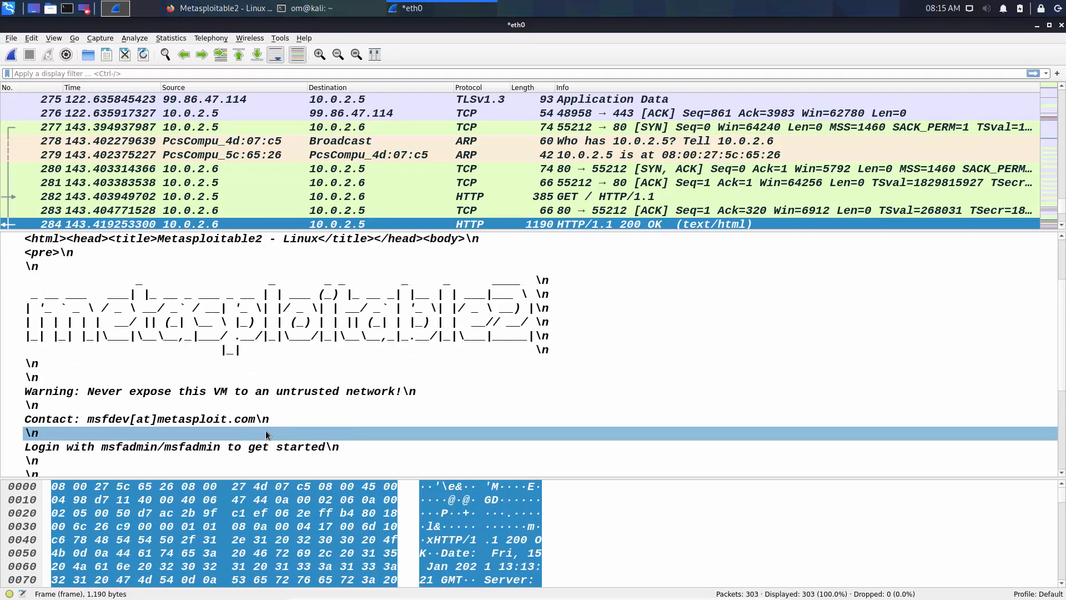
{"action": "left_click", "coordinate": [327, 239]}
Switch to Firefox and open the HTML source of the Metasploitable2 page at 10.0.2.6.
{"action": "key", "text": "alt+Tab"}
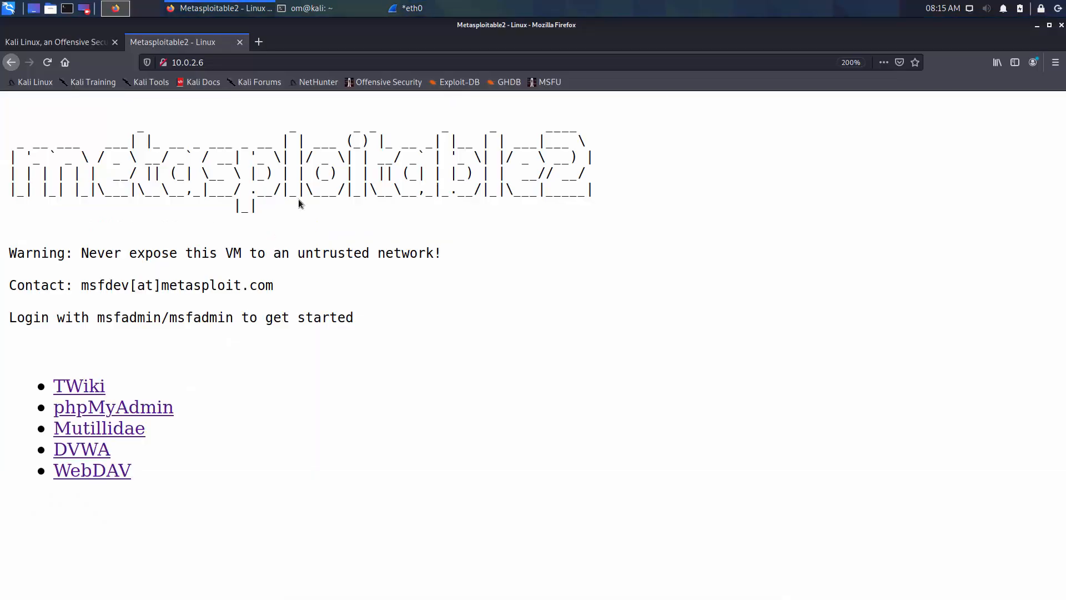
{"action": "key", "text": "ctrl+u"}
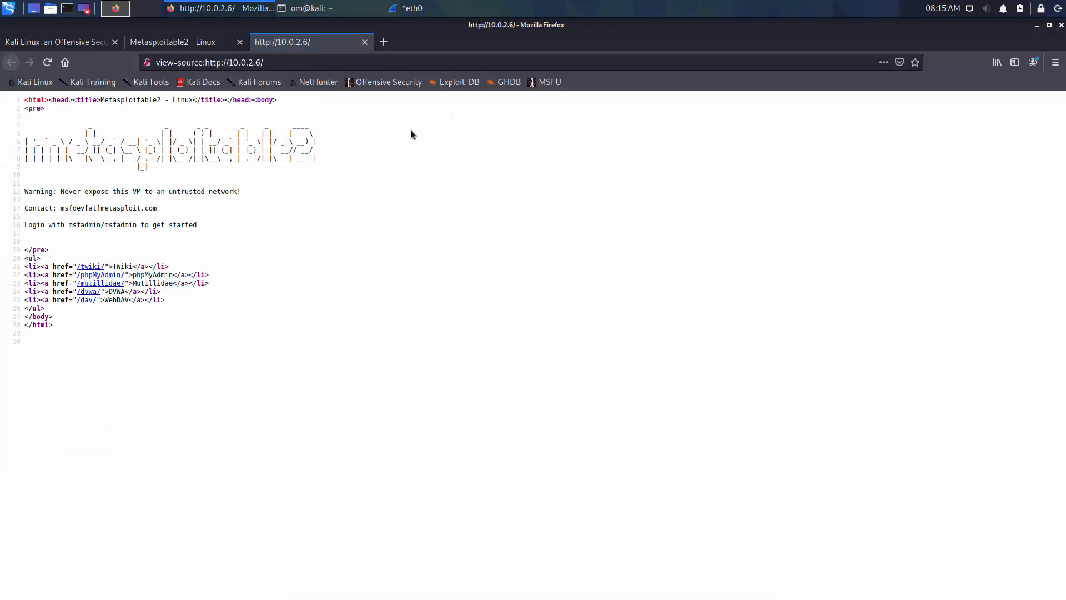
{"action": "left_click", "coordinate": [182, 40]}
{"action": "right_click", "coordinate": [298, 166]}
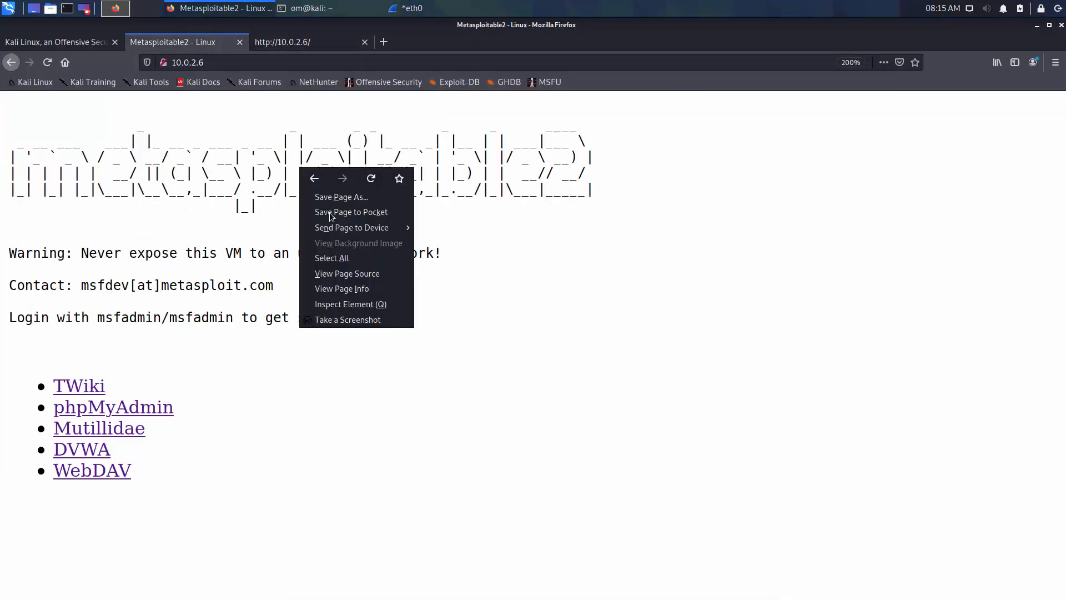
{"action": "left_click", "coordinate": [267, 116]}
{"action": "left_click", "coordinate": [278, 42]}
Enlarge the page source view to 200% and examine its HTML against the captured response.
{"action": "key", "text": "ctrl+plus"}
{"action": "key", "text": "ctrl+plus"}
{"action": "key", "text": "ctrl+plus"}
{"action": "key", "text": "ctrl+plus"}
{"action": "key", "text": "ctrl+plus"}
{"action": "key", "text": "ctrl+plus"}
{"action": "key", "text": "ctrl+plus"}
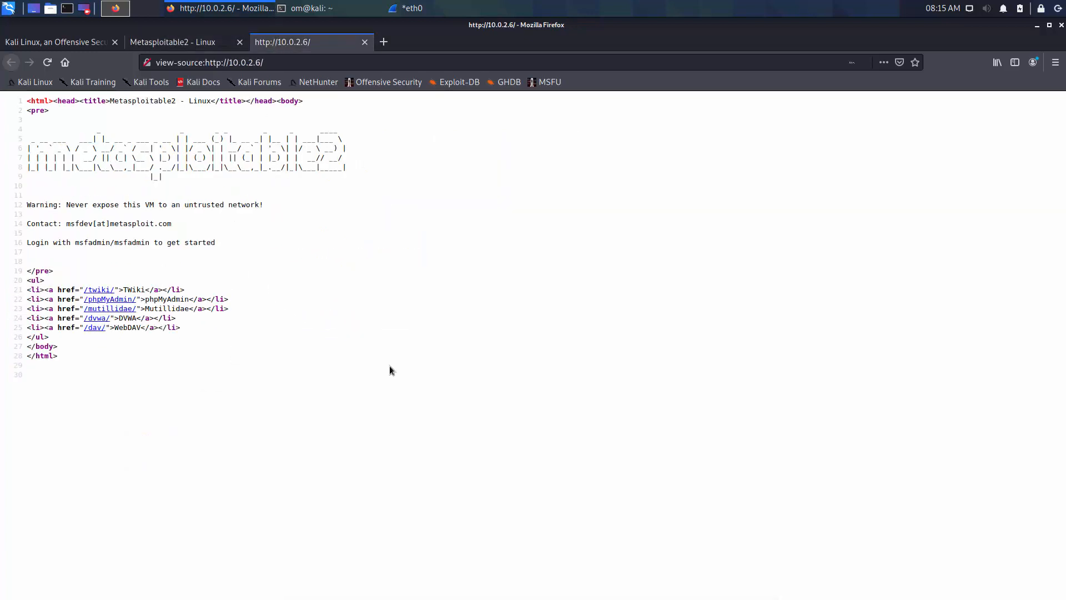
{"action": "key", "text": "ctrl+0"}
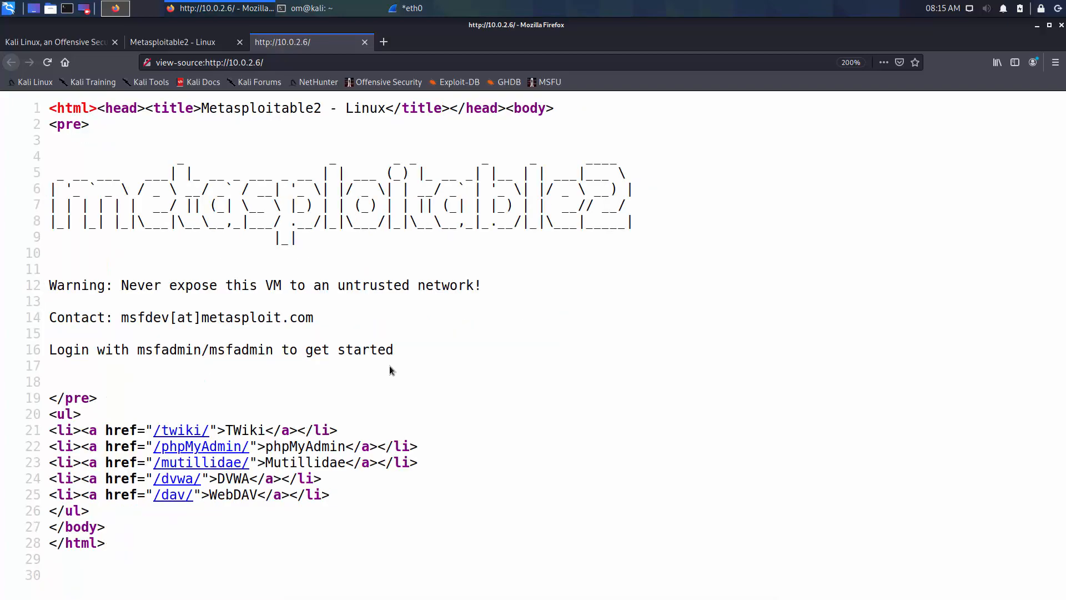
Return to the Wireshark capture, enlarge the packet list and select the HTTP GET request in packet 282.
{"action": "key", "text": "alt+Tab"}
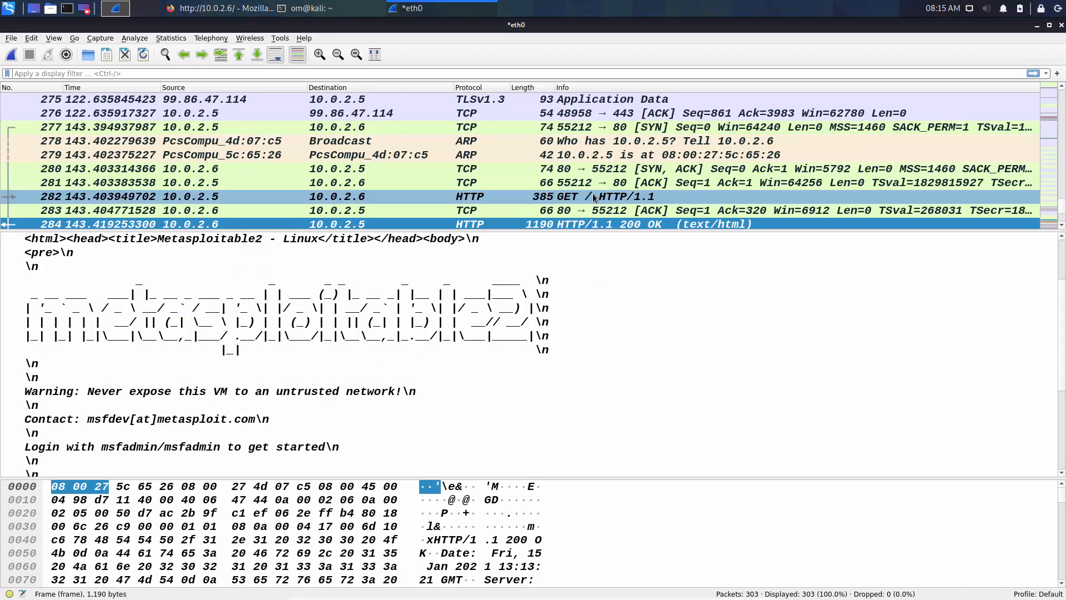
{"action": "left_click_drag", "start_coordinate": [591, 238], "coordinate": [599, 371]}
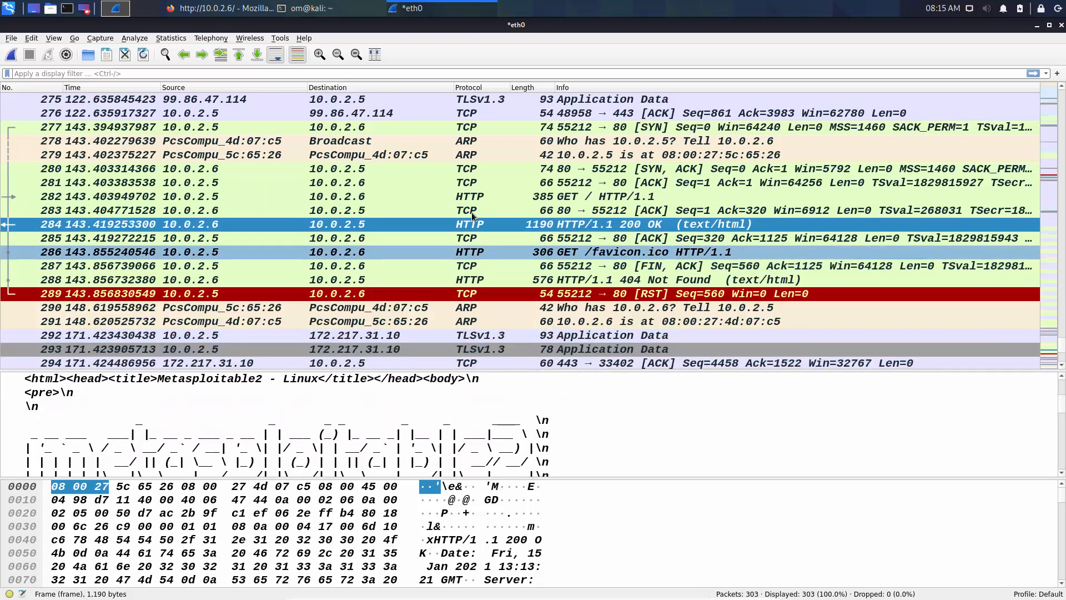
{"action": "left_click", "coordinate": [482, 196]}
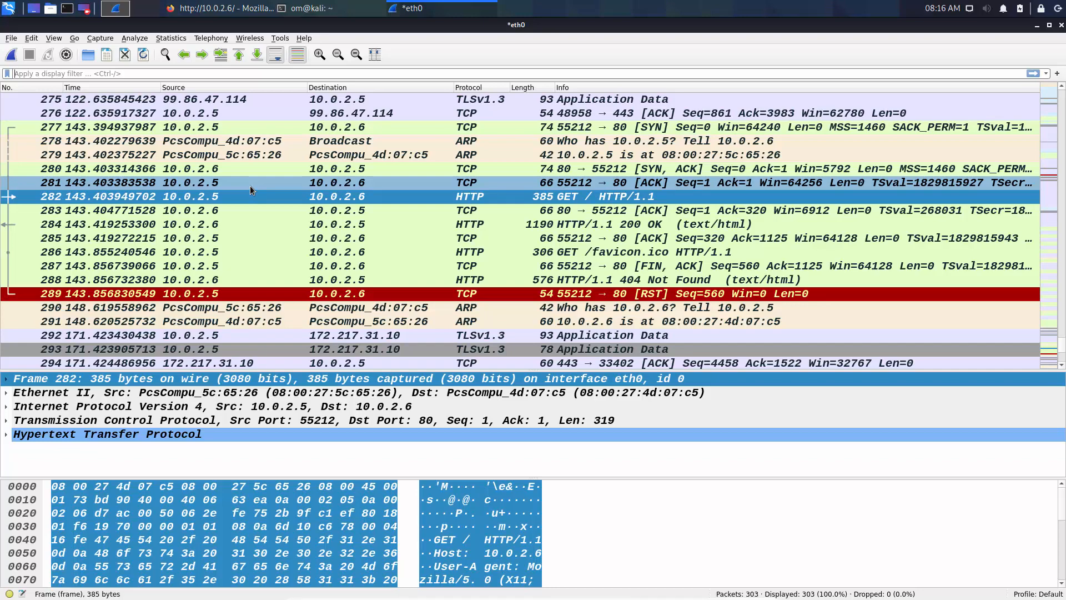
{"action": "scroll", "coordinate": [250, 185], "scroll_direction": "up", "scroll_amount": 5}
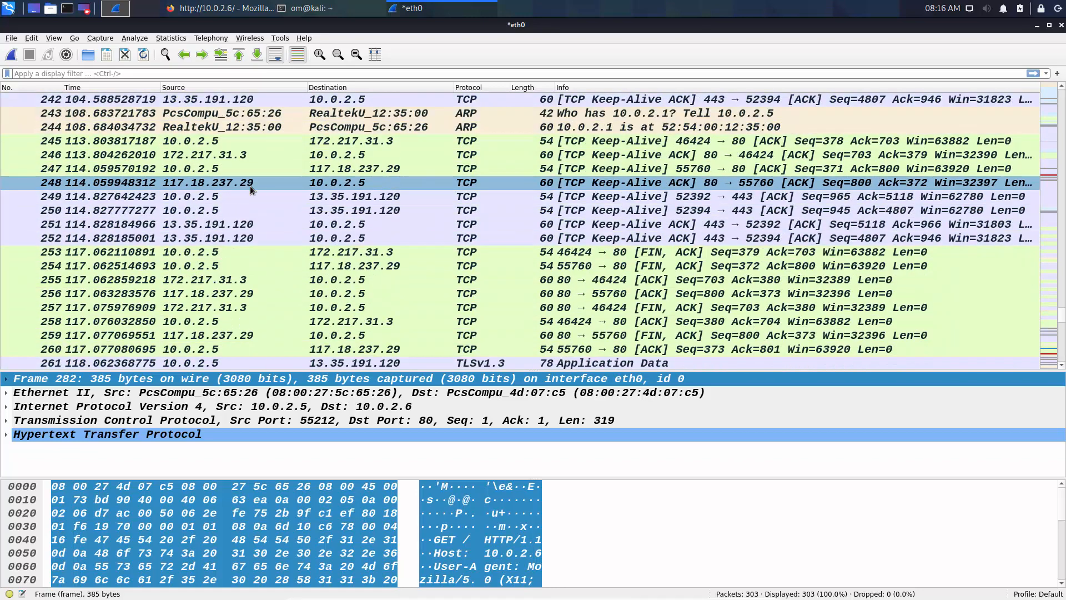
{"action": "scroll", "coordinate": [249, 185], "scroll_direction": "down", "scroll_amount": 6}
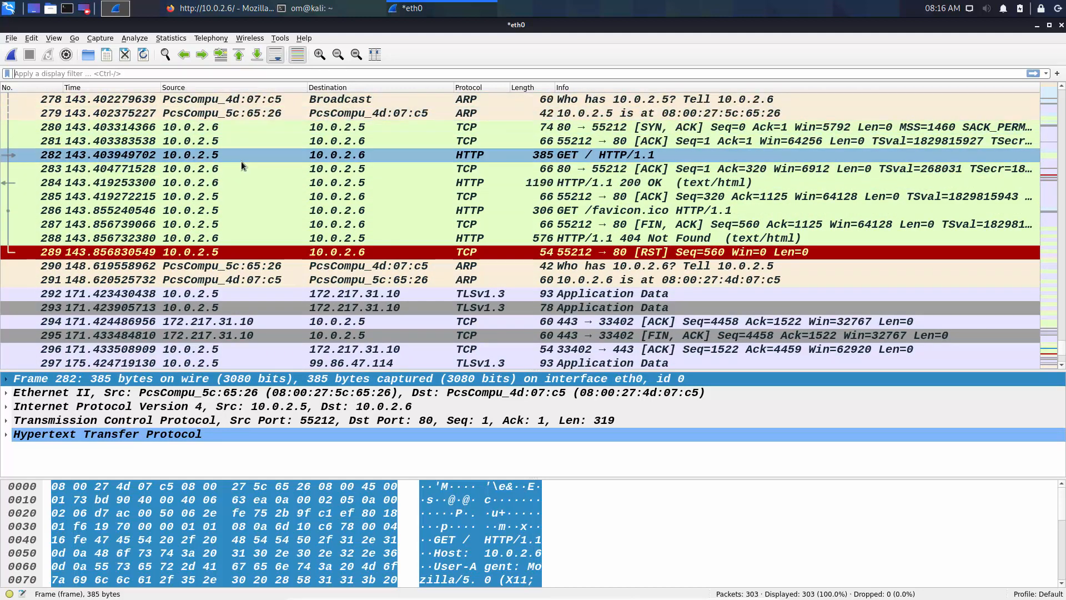
Apply the display filter ip.src == 10.0.2.5 and look over the filtered packets from the first one.
{"action": "key", "text": "ctrl+slash"}
{"action": "type", "text": "ip/src"}
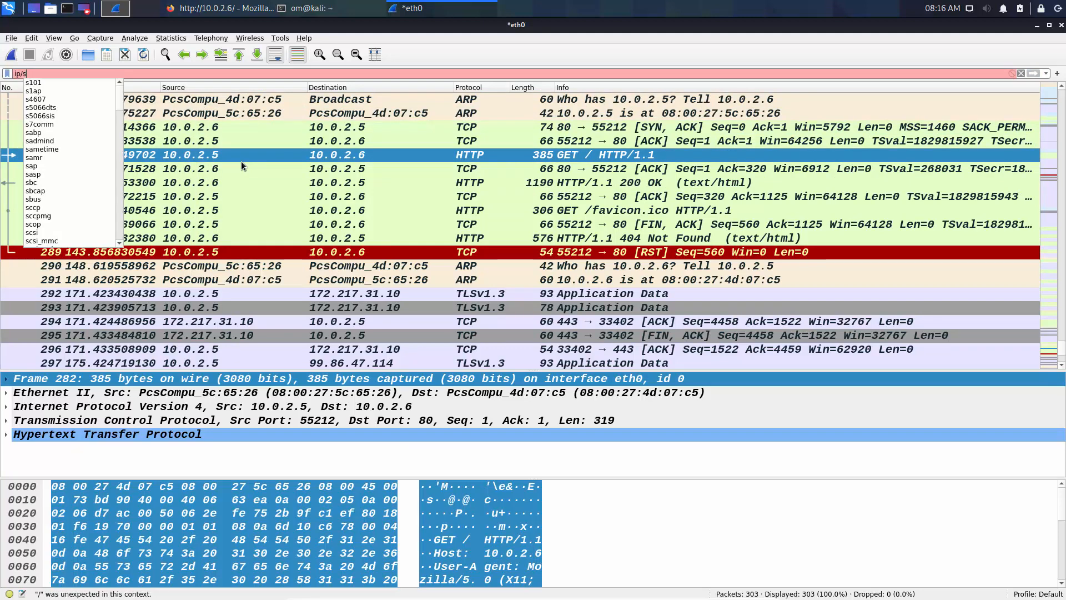
{"action": "key", "text": "BackSpace"}
{"action": "key", "text": "BackSpace"}
{"action": "key", "text": "BackSpace"}
{"action": "key", "text": "BackSpace"}
{"action": "type", "text": ".sr"}
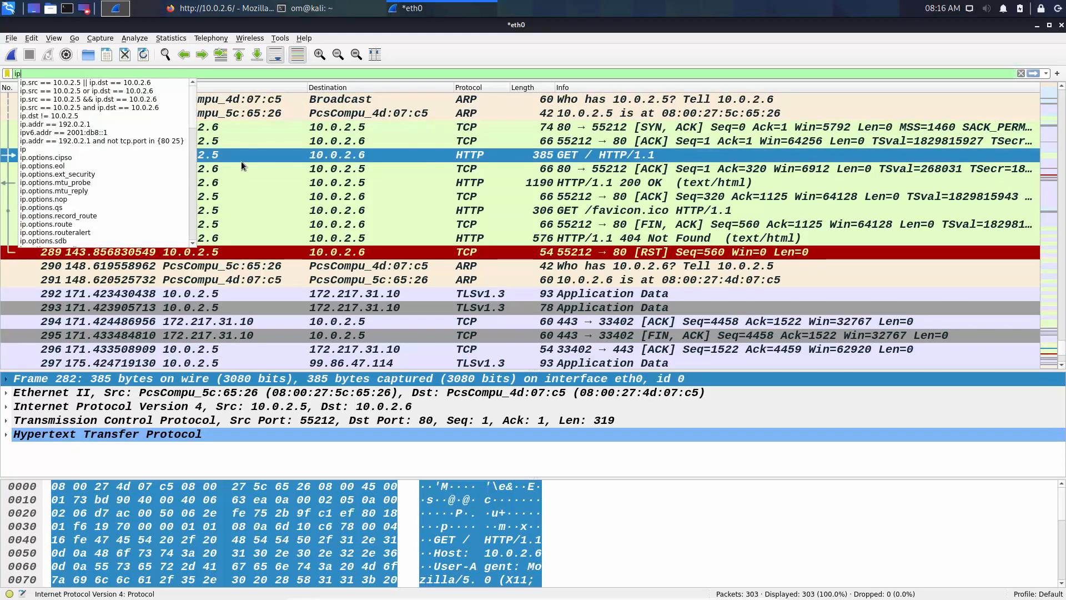
{"action": "type", "text": "c "}
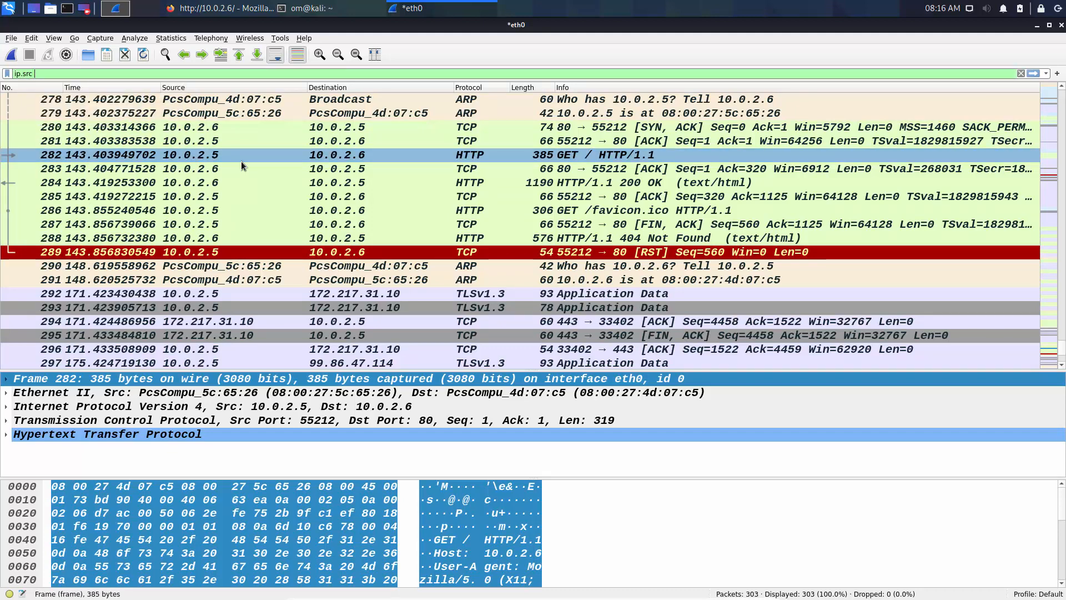
{"action": "type", "text": "== "}
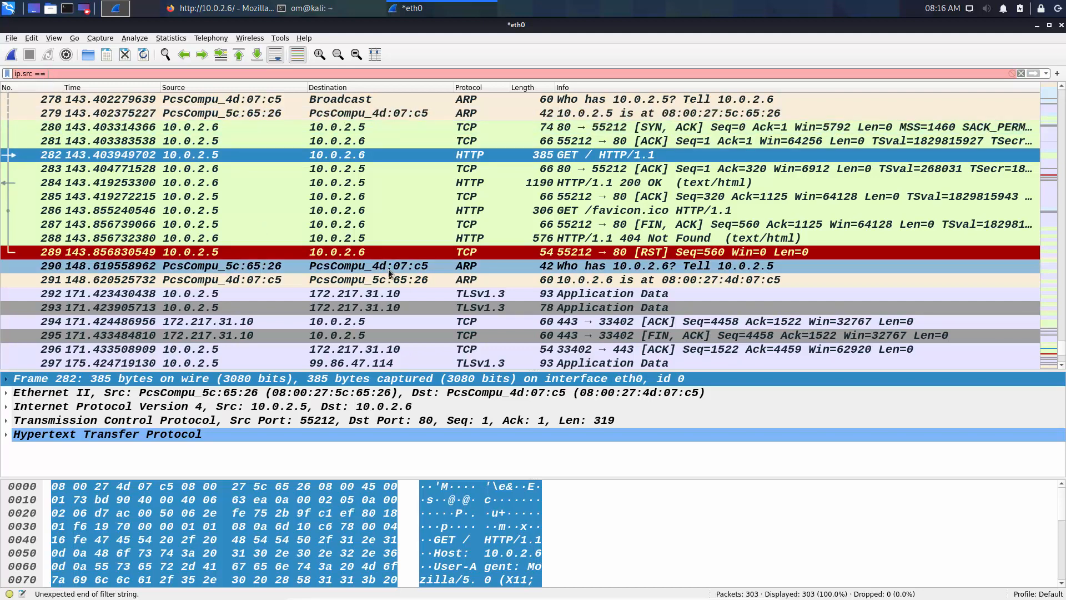
{"action": "type", "text": "10.0.2.5"}
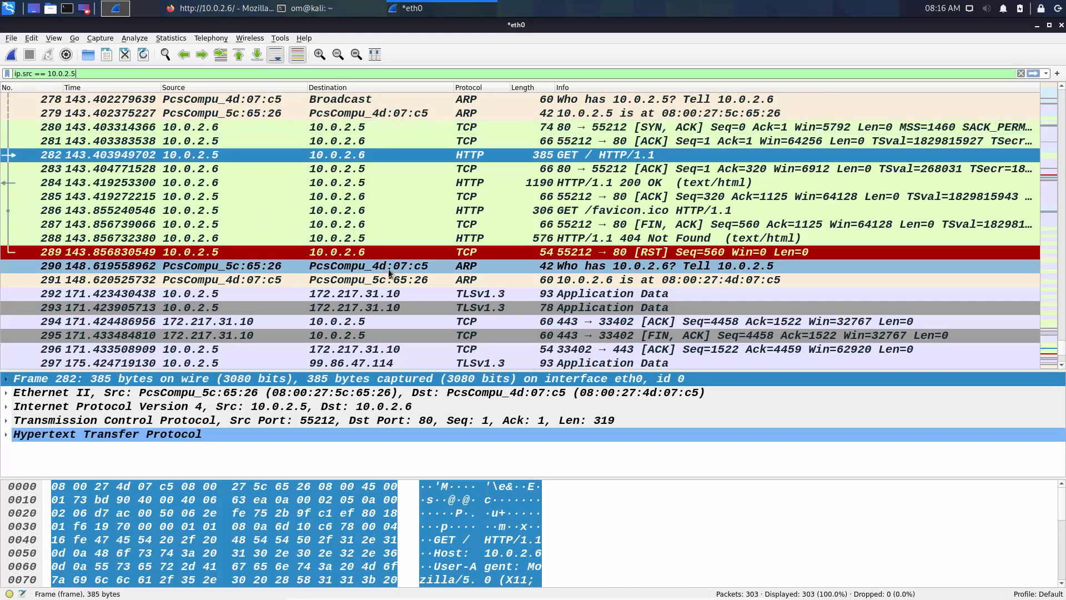
{"action": "key", "text": "Return"}
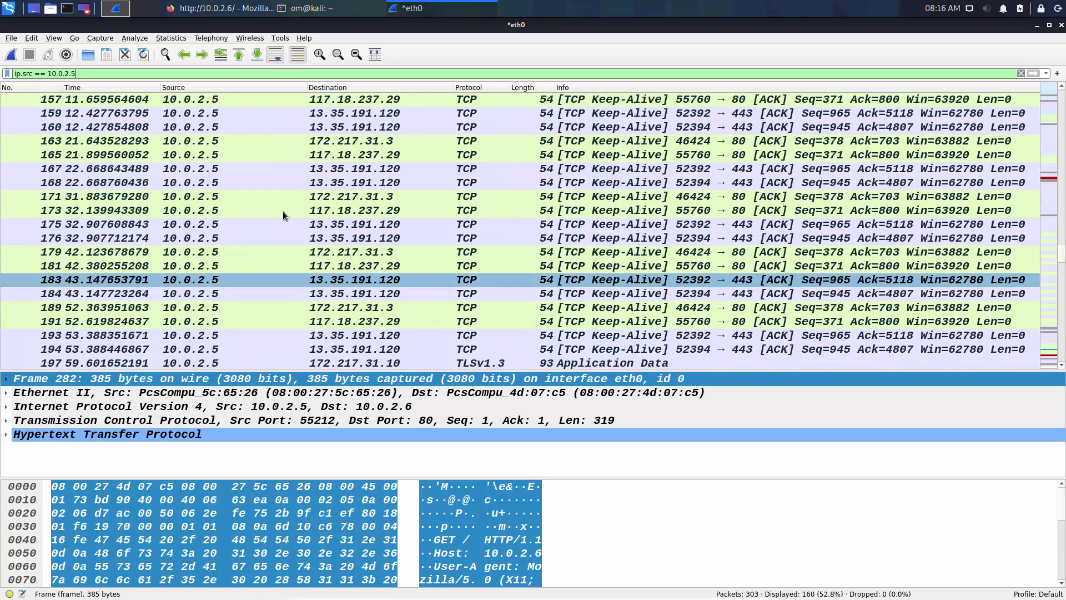
{"action": "scroll", "coordinate": [228, 145], "scroll_direction": "up", "scroll_amount": 20}
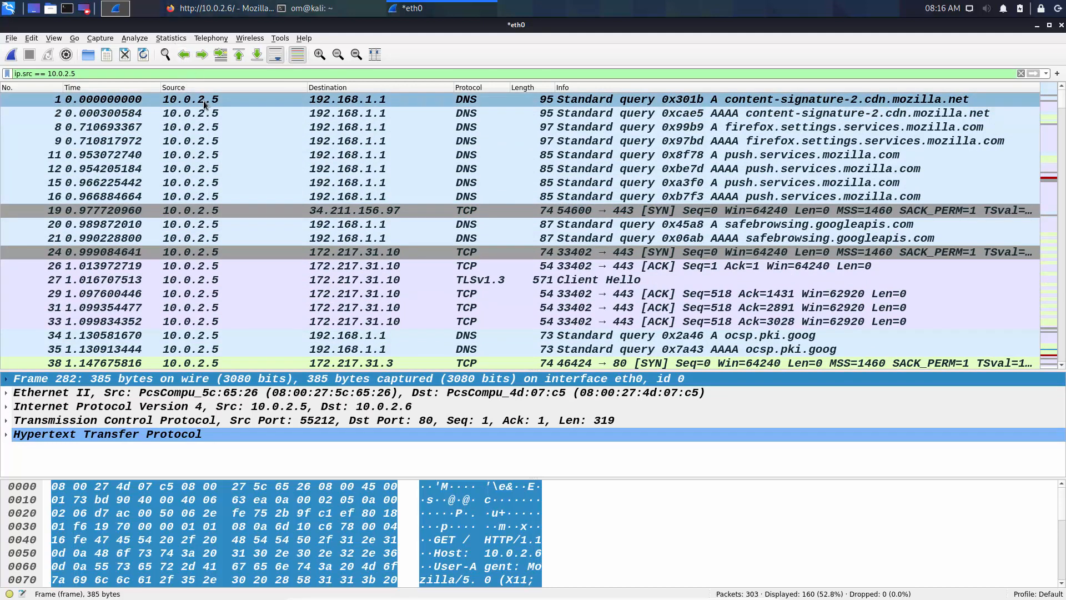
Replace the display filter with ip.dst == 10.0.2.6 and apply it.
{"action": "left_click", "coordinate": [143, 75]}
{"action": "key", "text": "BackSpace"}
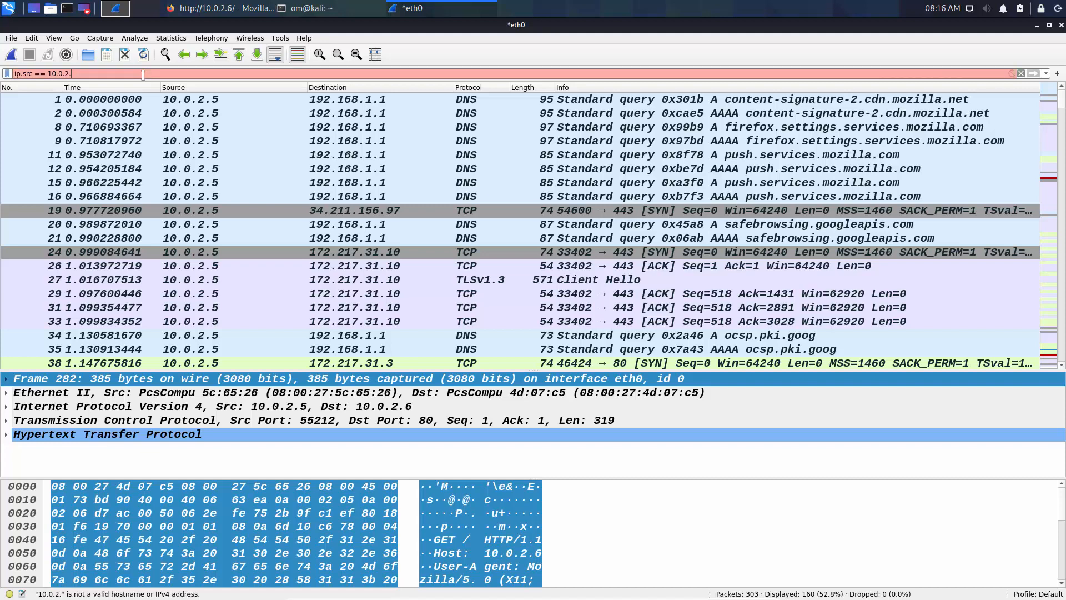
{"action": "key", "text": "BackSpace"}
{"action": "key", "text": "BackSpace"}
{"action": "key", "text": "BackSpace"}
{"action": "key", "text": "BackSpace"}
{"action": "key", "text": "BackSpace"}
{"action": "key", "text": "BackSpace"}
{"action": "key", "text": "BackSpace"}
{"action": "key", "text": "BackSpace"}
{"action": "key", "text": "BackSpace"}
{"action": "key", "text": "BackSpace"}
{"action": "key", "text": "BackSpace"}
{"action": "key", "text": "BackSpace"}
{"action": "key", "text": "BackSpace"}
{"action": "key", "text": "BackSpace"}
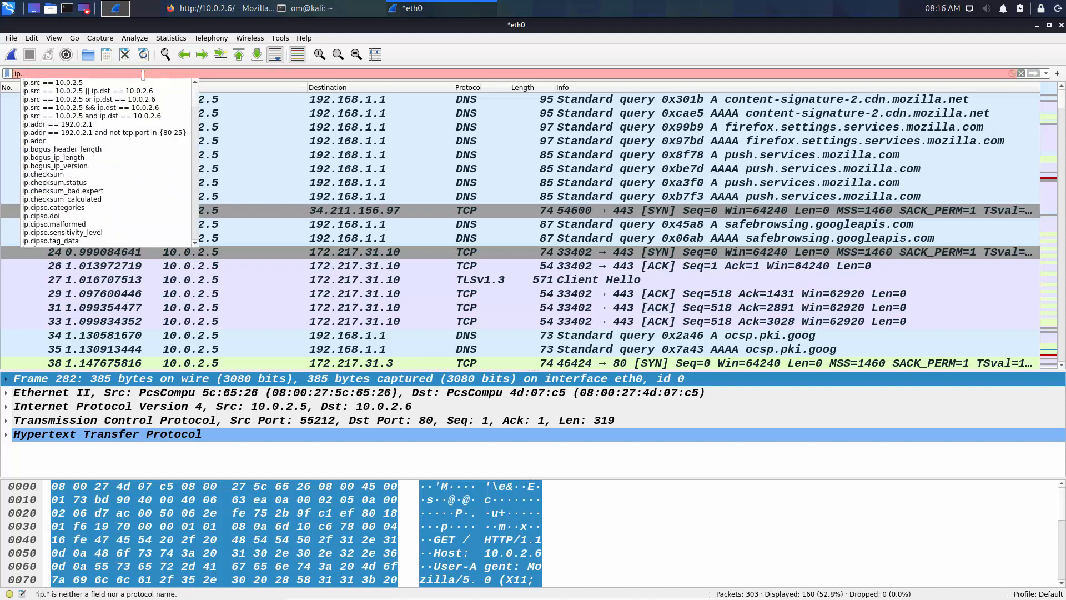
{"action": "type", "text": "dst "}
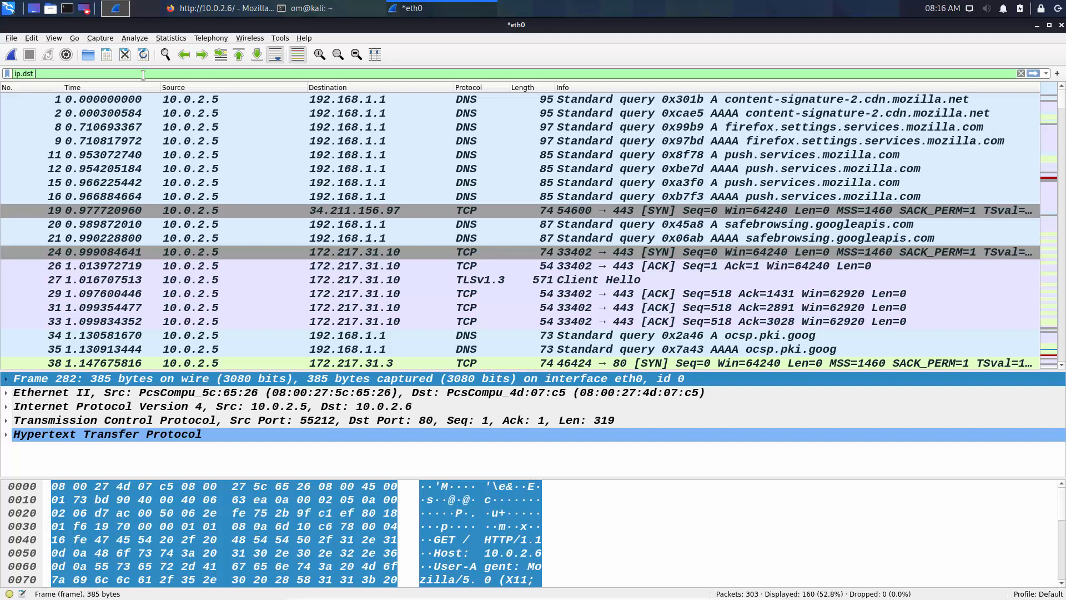
{"action": "type", "text": "== "}
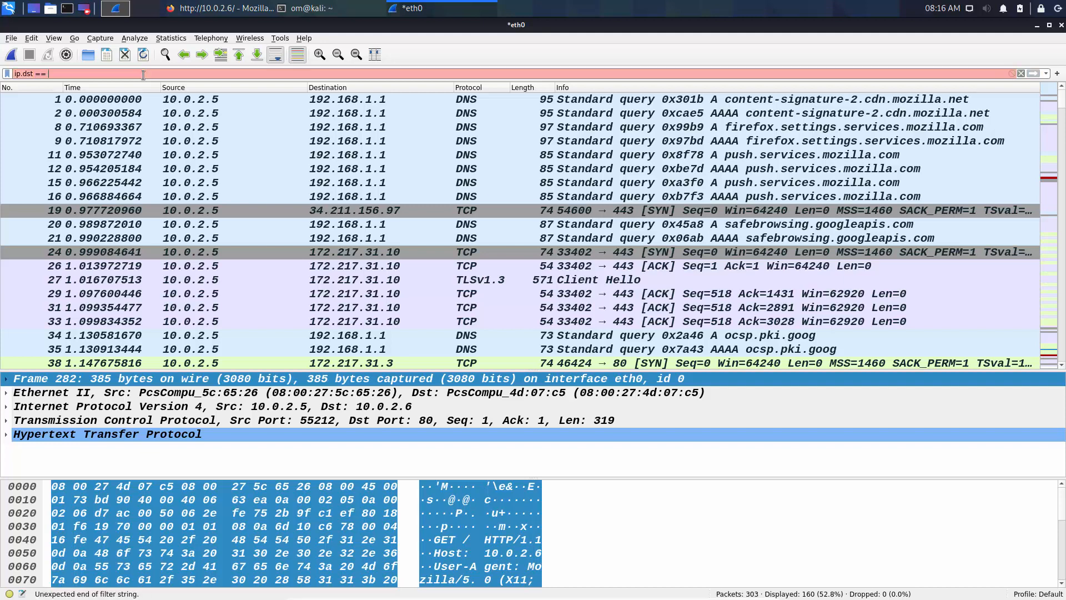
{"action": "type", "text": "10.0"}
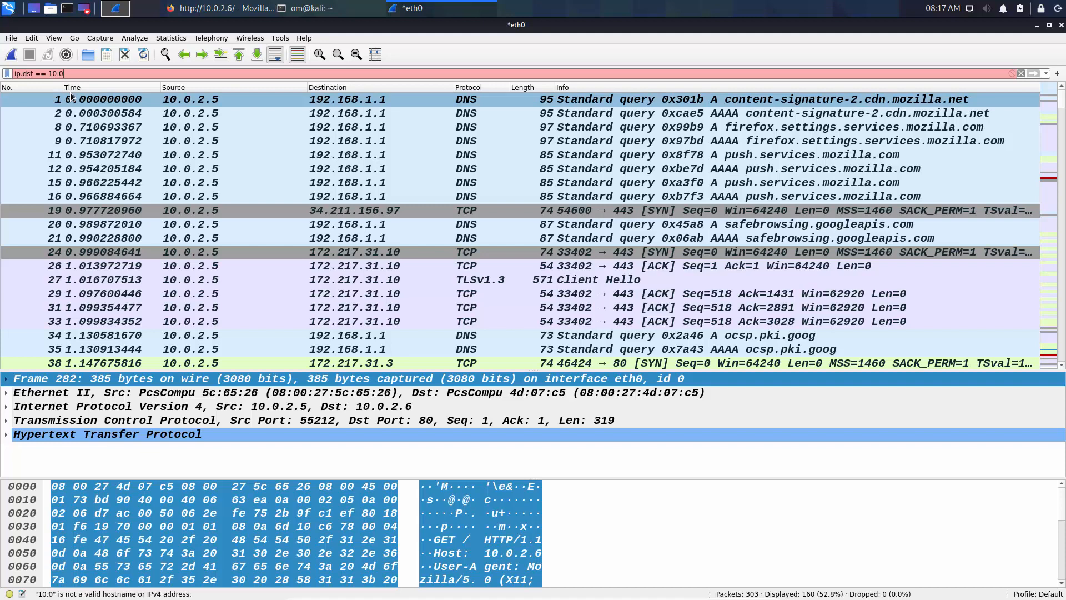
{"action": "type", "text": ".2.6"}
{"action": "key", "text": "Return"}
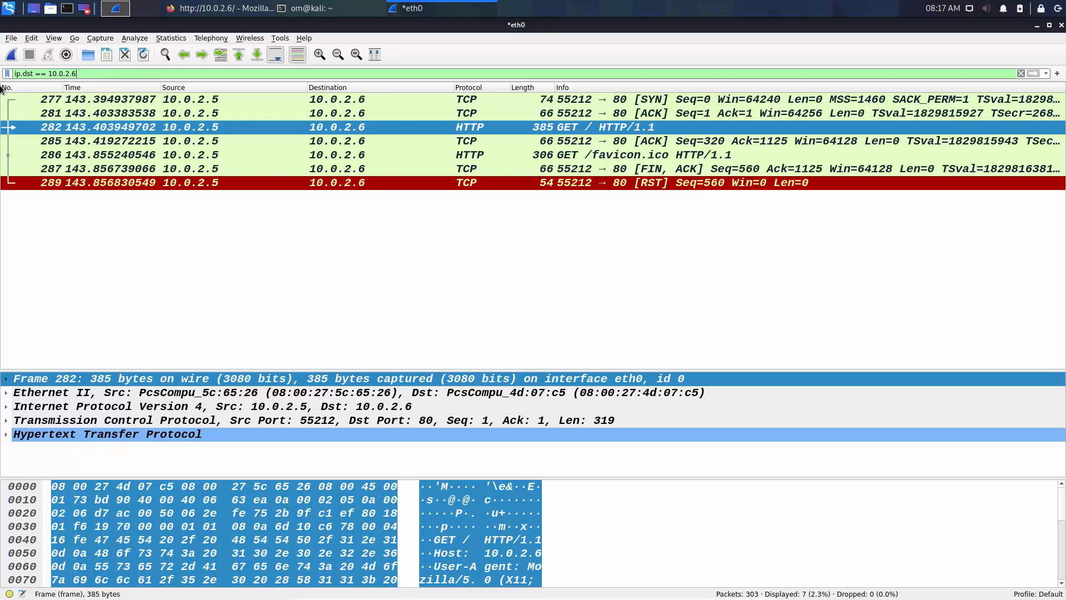
Change the display filter to ip.dst == 10.0.2.5 and ip.src == 10.0.2.6 and apply it.
{"action": "key", "text": "BackSpace"}
{"action": "type", "text": "5"}
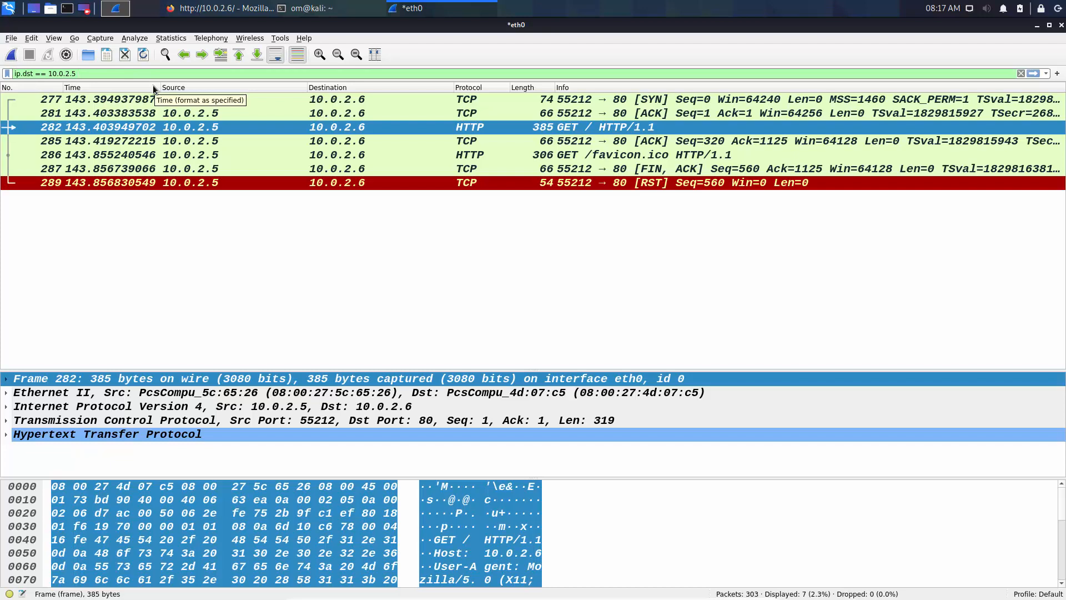
{"action": "type", "text": " an"}
{"action": "type", "text": "d "}
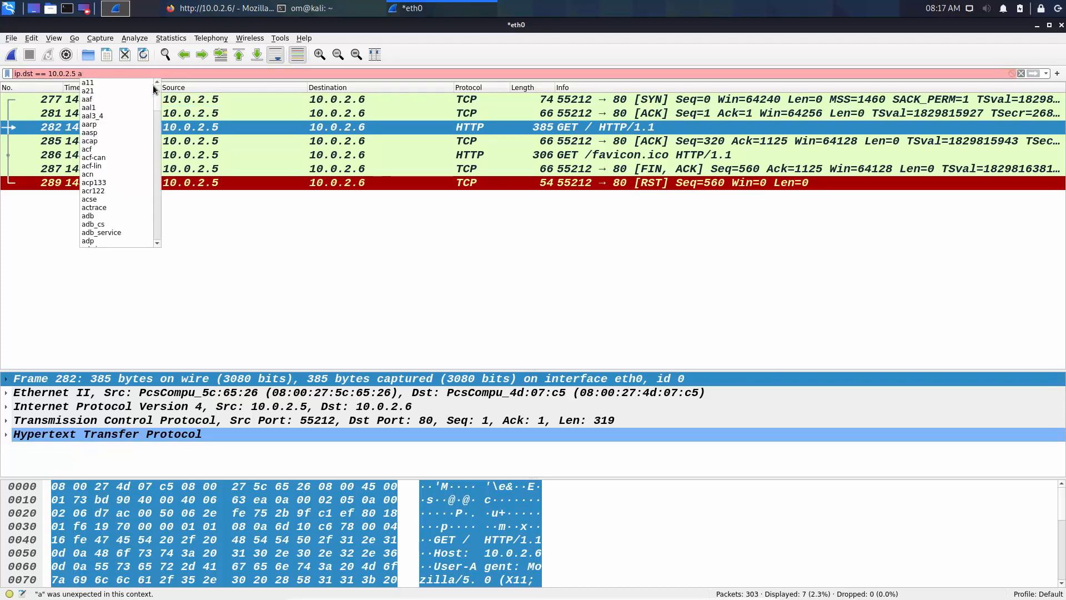
{"action": "type", "text": "ip."}
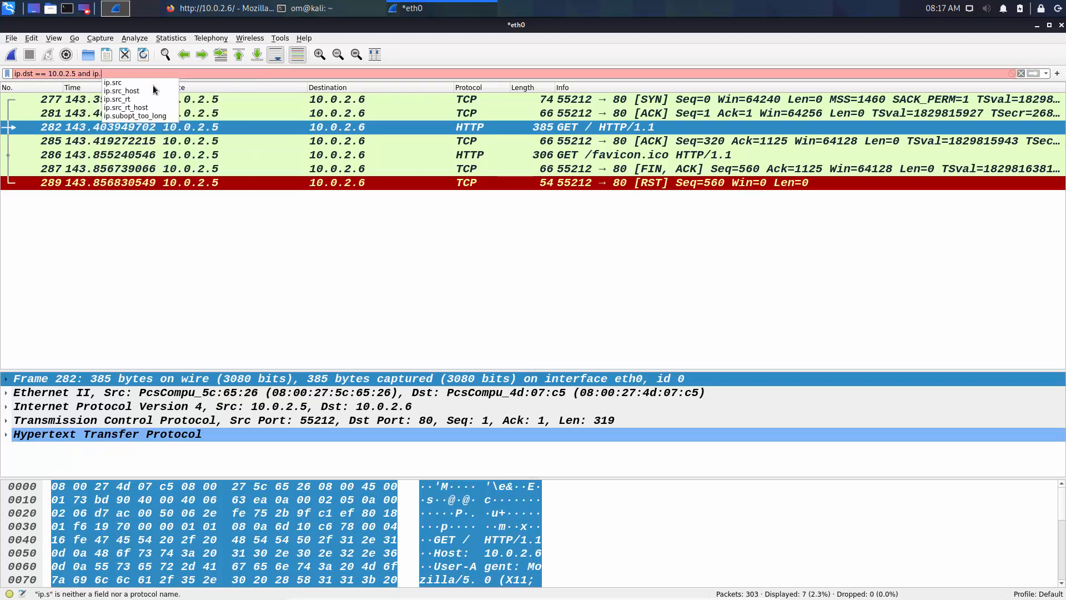
{"action": "type", "text": "src == 10.0"}
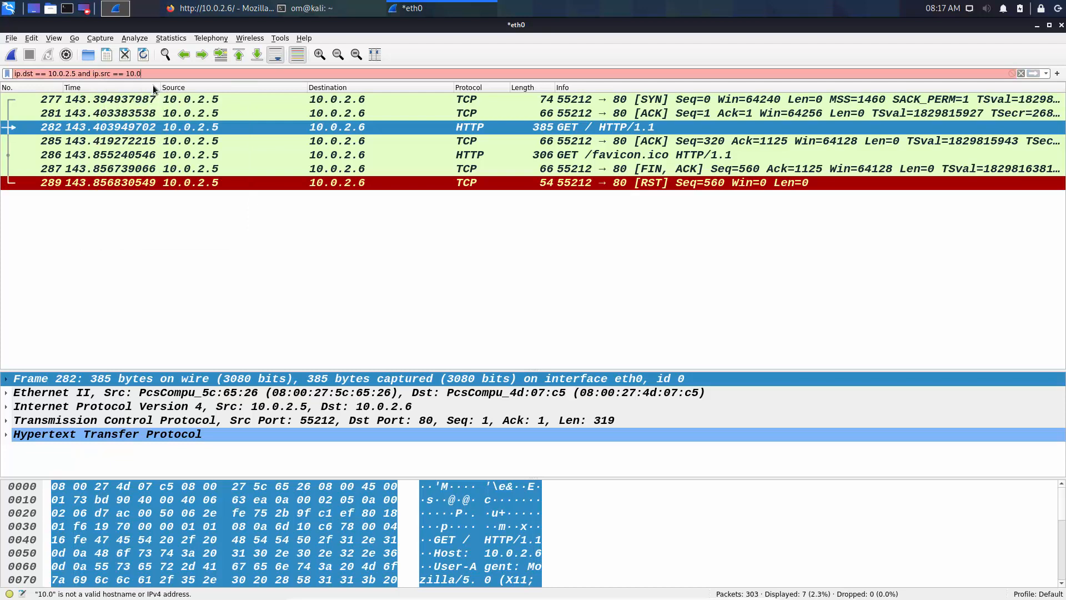
{"action": "type", "text": ".2.6"}
{"action": "key", "text": "Return"}
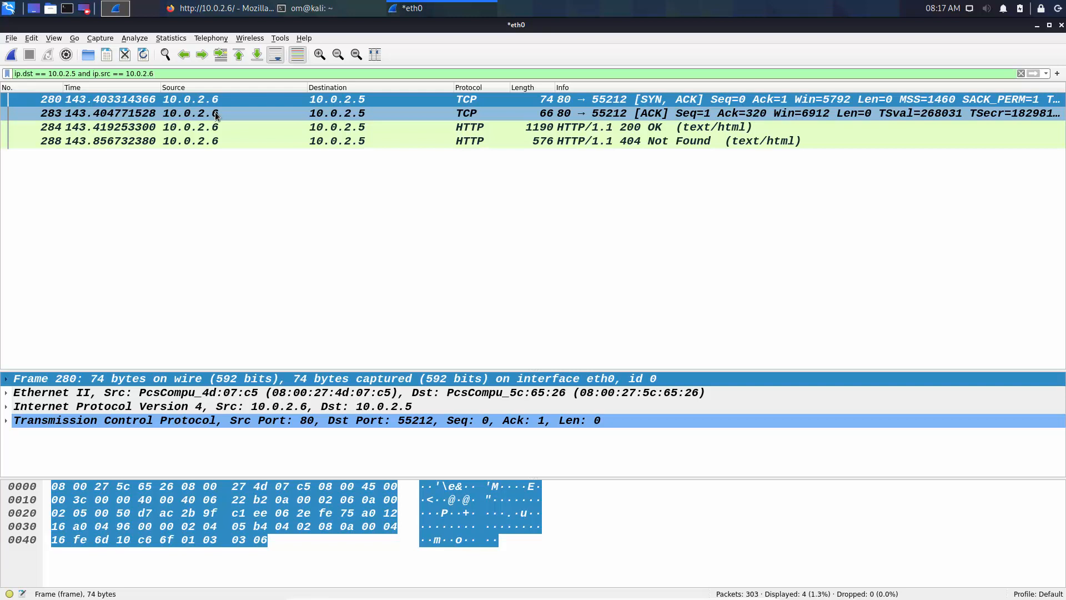
Try && in place of the and operator in the display filter, and remove the operator.
{"action": "double_click", "coordinate": [84, 74]}
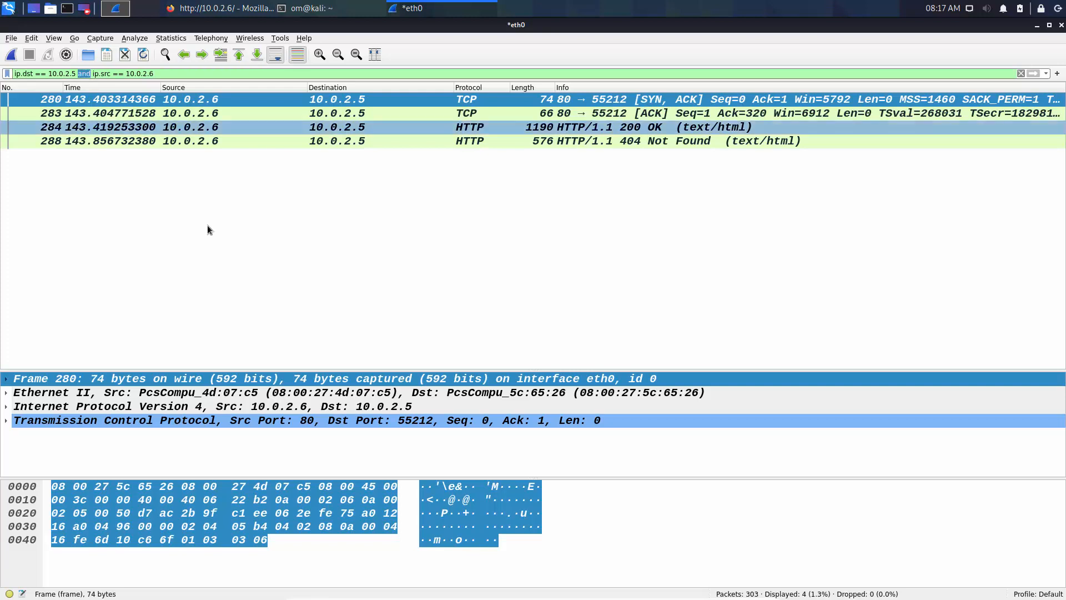
{"action": "type", "text": "&&"}
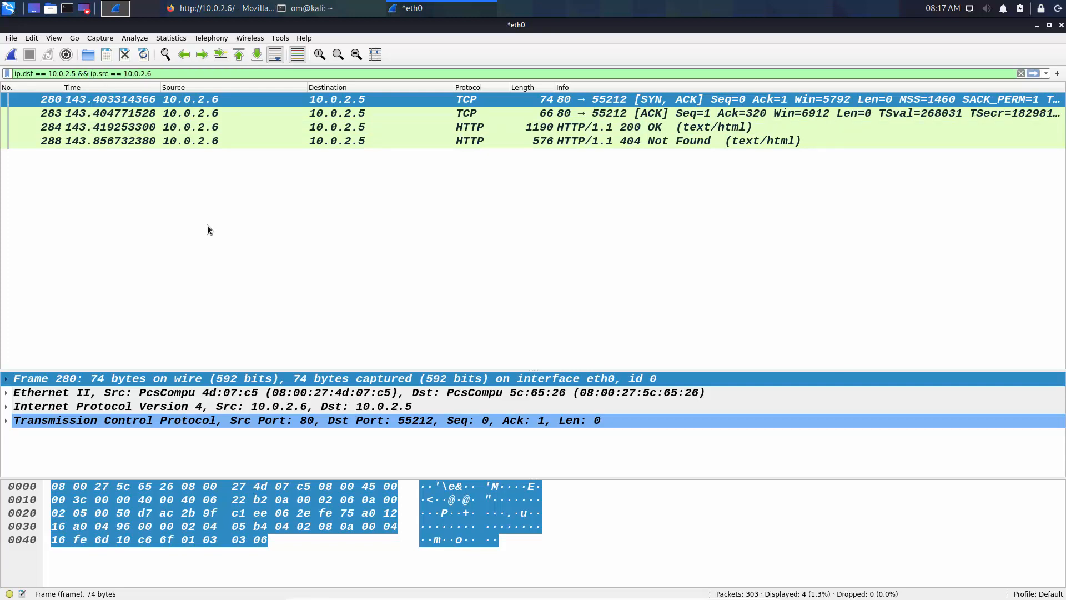
{"action": "key", "text": "BackSpace"}
{"action": "key", "text": "BackSpace"}
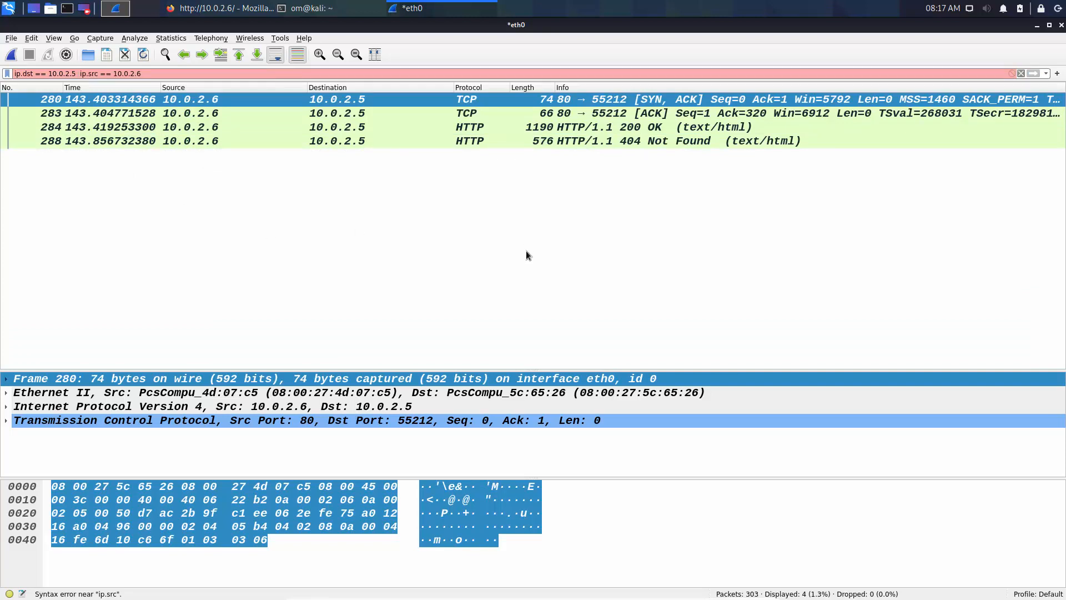
Join the two filter conditions with or, apply the filter and look through the listed packets.
{"action": "type", "text": "or"}
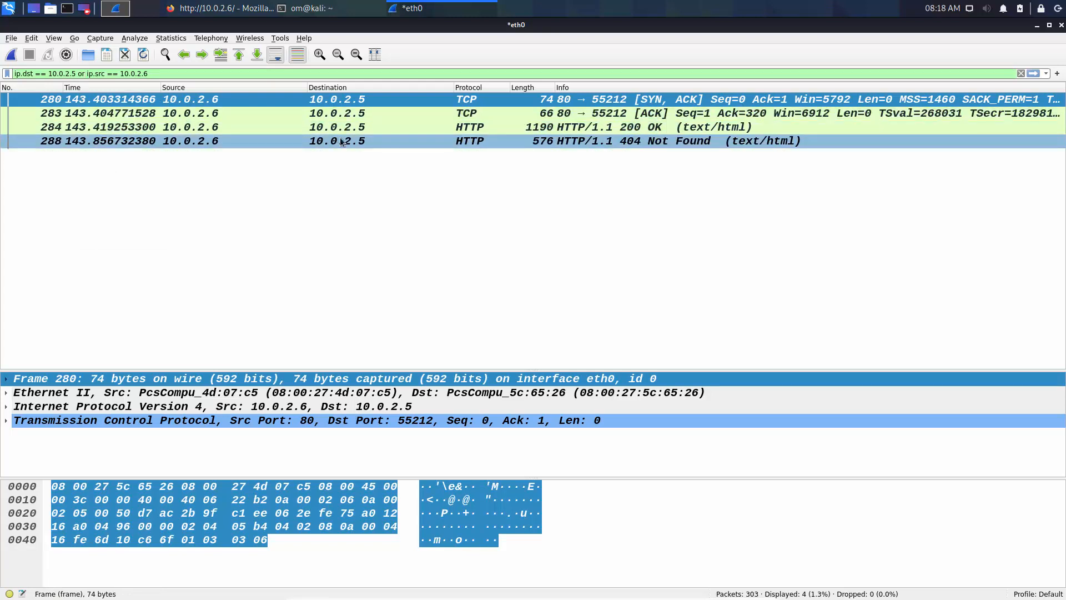
{"action": "key", "text": "Return"}
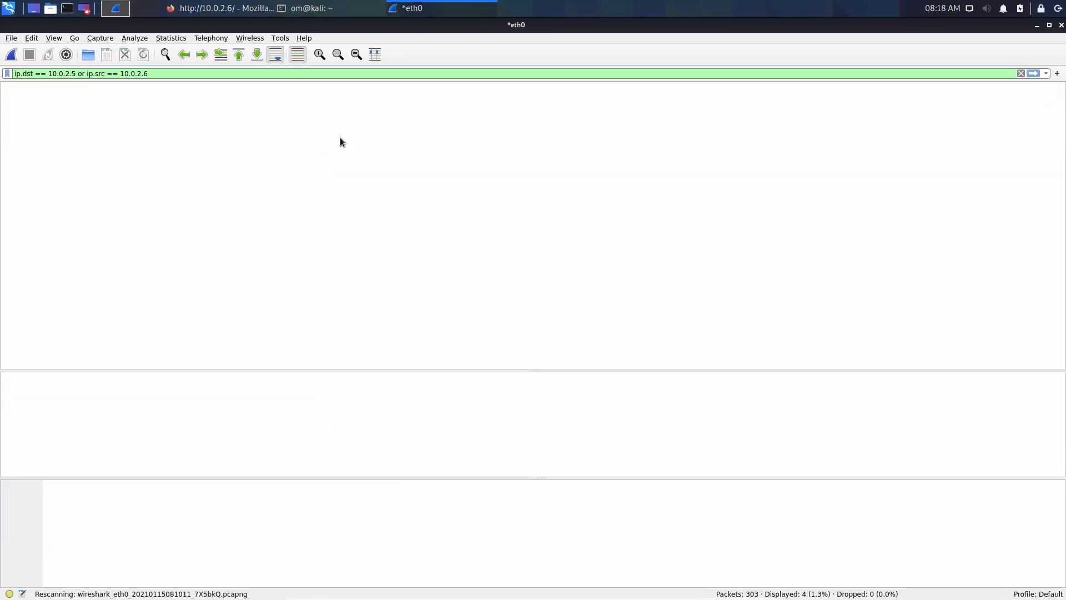
{"action": "scroll", "coordinate": [428, 174], "scroll_direction": "up", "scroll_amount": 20}
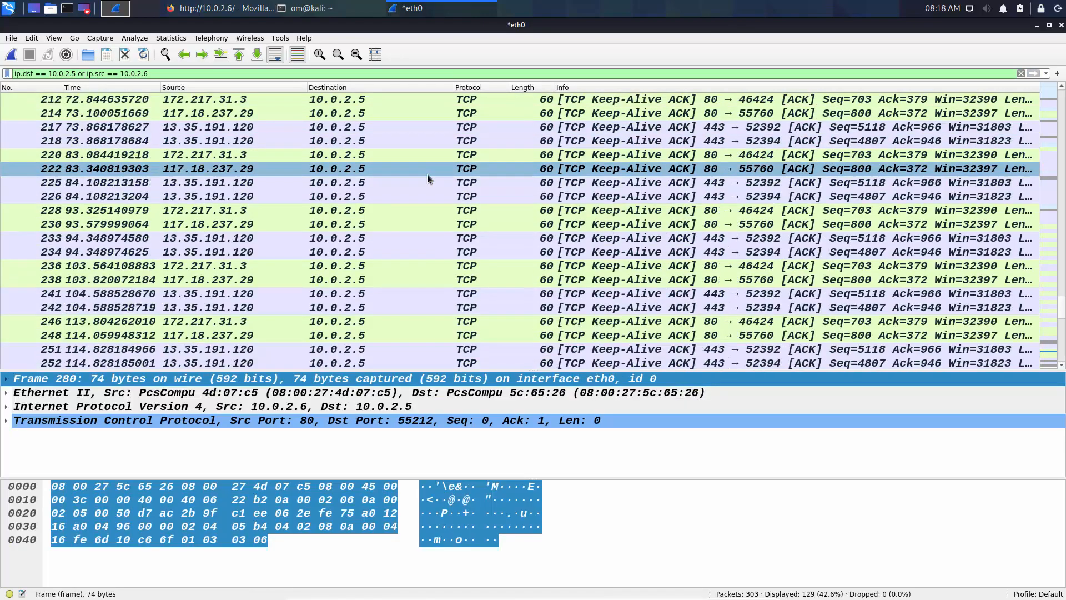
{"action": "scroll", "coordinate": [427, 175], "scroll_direction": "up", "scroll_amount": 8}
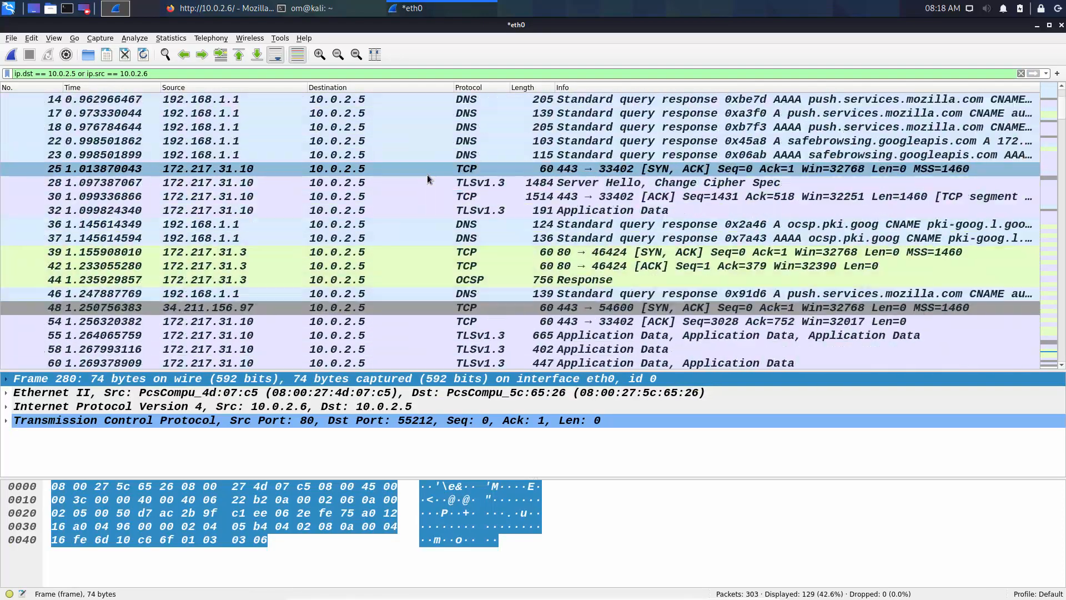
{"action": "scroll", "coordinate": [428, 175], "scroll_direction": "down", "scroll_amount": 20}
{"action": "scroll", "coordinate": [428, 174], "scroll_direction": "up", "scroll_amount": 20}
{"action": "scroll", "coordinate": [427, 175], "scroll_direction": "down", "scroll_amount": 20}
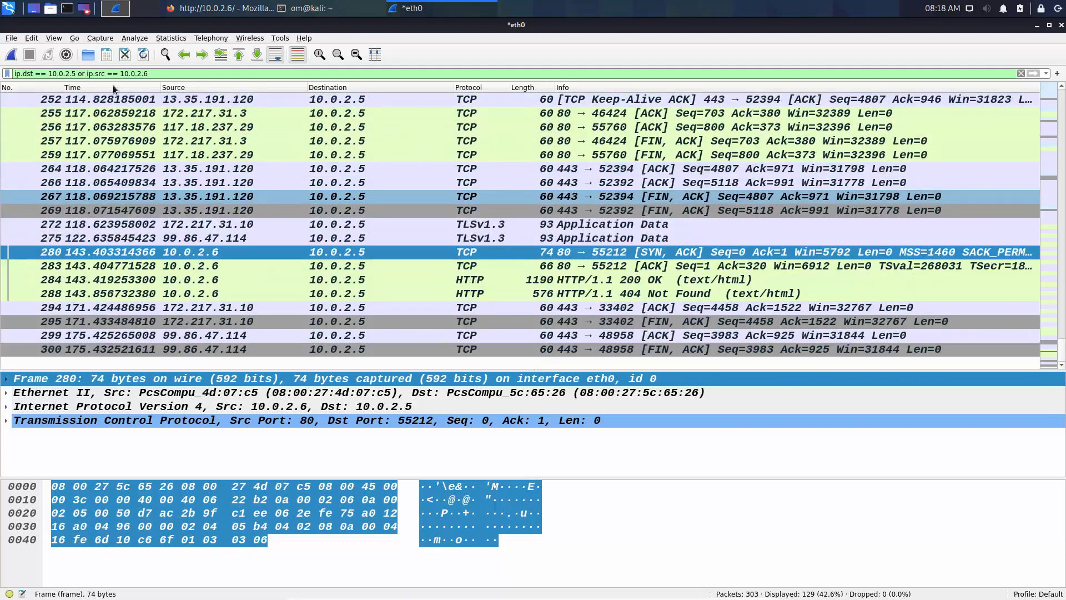
Replace the or operator in the display filter with ||.
{"action": "triple_click", "coordinate": [88, 71]}
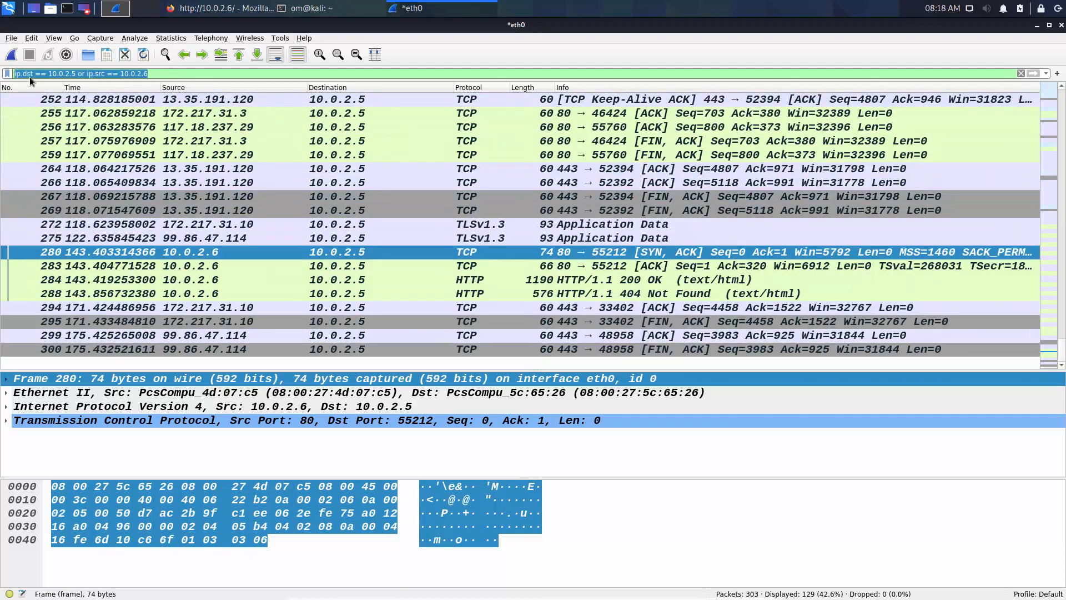
{"action": "left_click", "coordinate": [78, 73]}
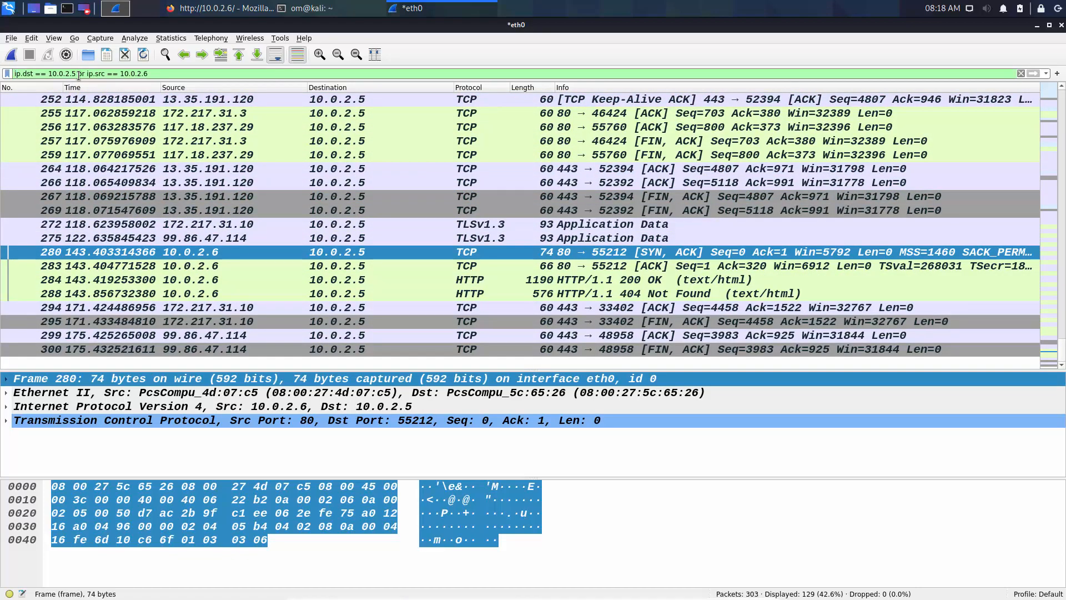
{"action": "key", "text": "Delete"}
{"action": "key", "text": "Delete"}
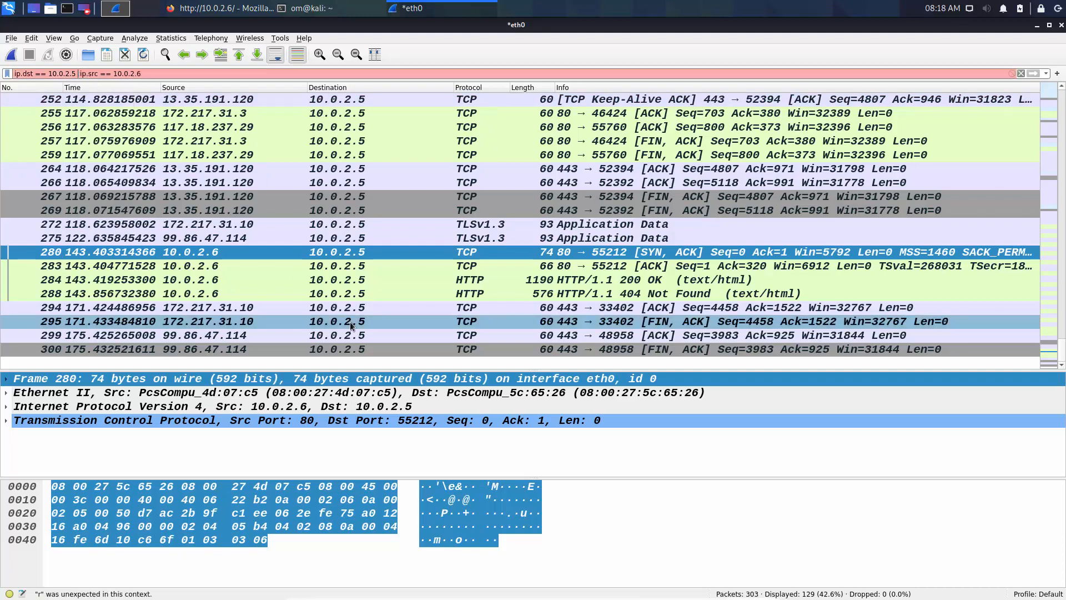
{"action": "type", "text": "||"}
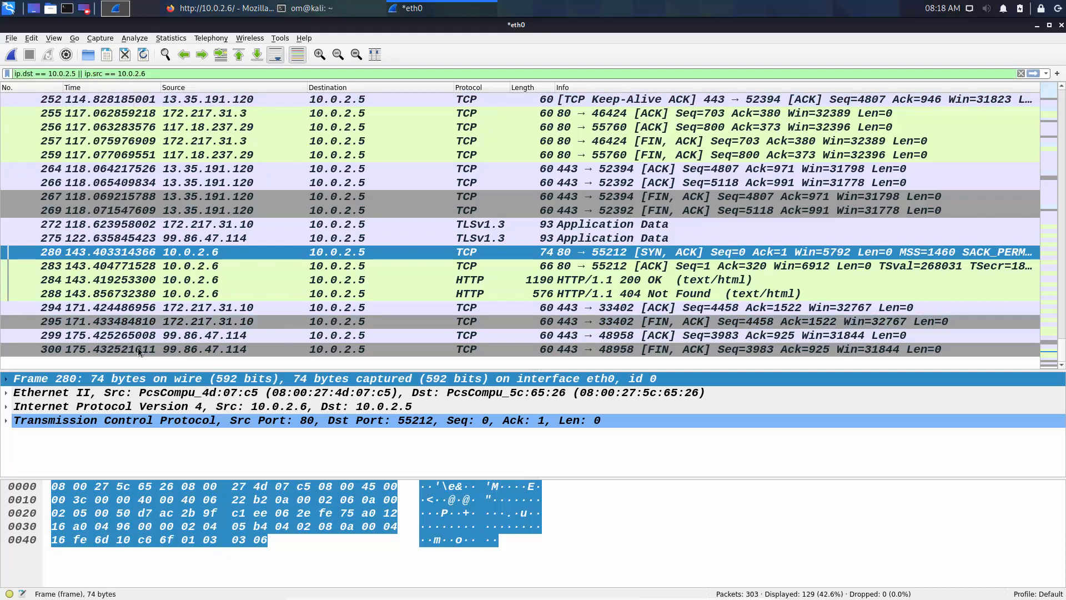
{"action": "scroll", "coordinate": [333, 310], "scroll_direction": "up", "scroll_amount": 2}
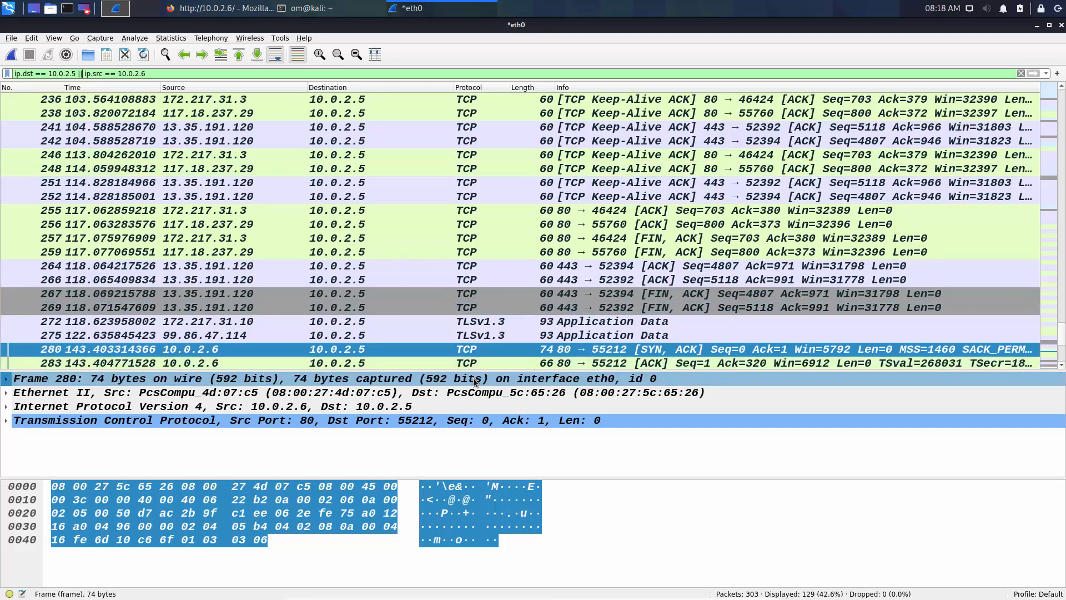
Clear the display filter and filter the capture by the tcp protocol.
{"action": "key", "text": "ctrl+a"}
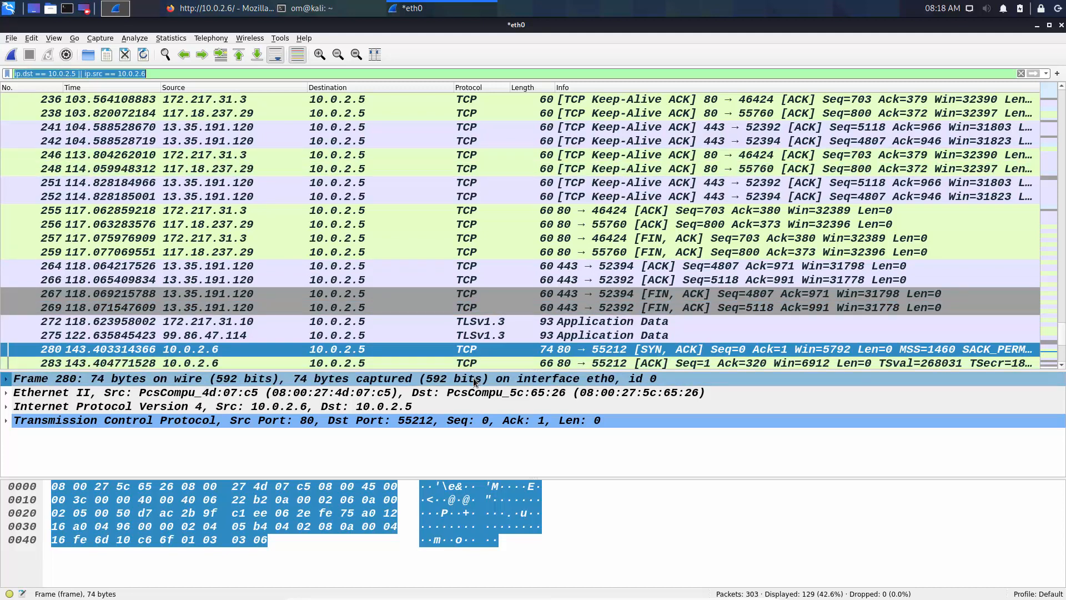
{"action": "key", "text": "BackSpace"}
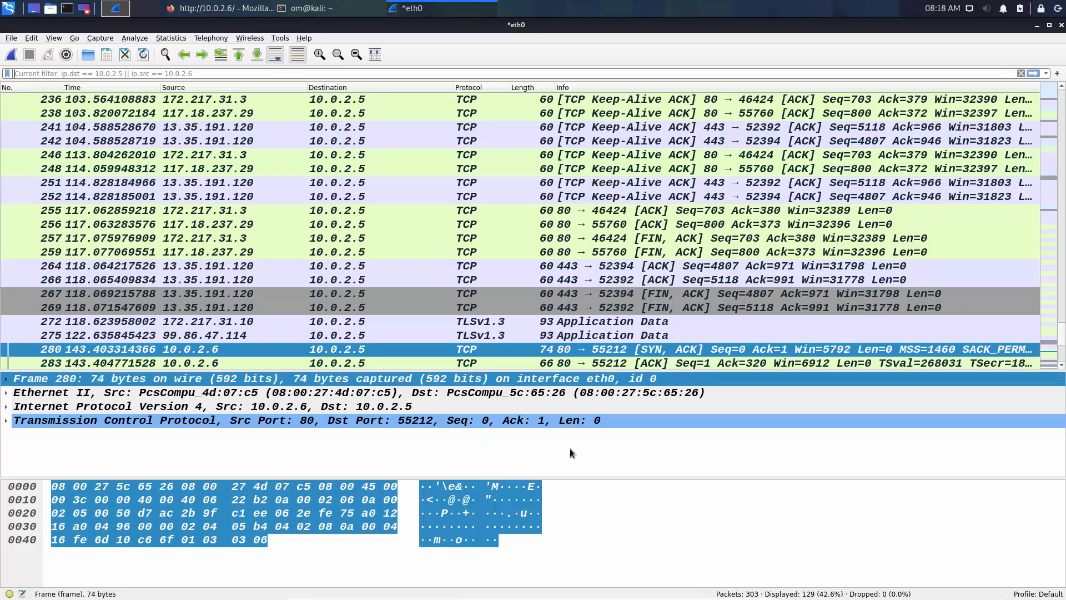
{"action": "type", "text": "tcp"}
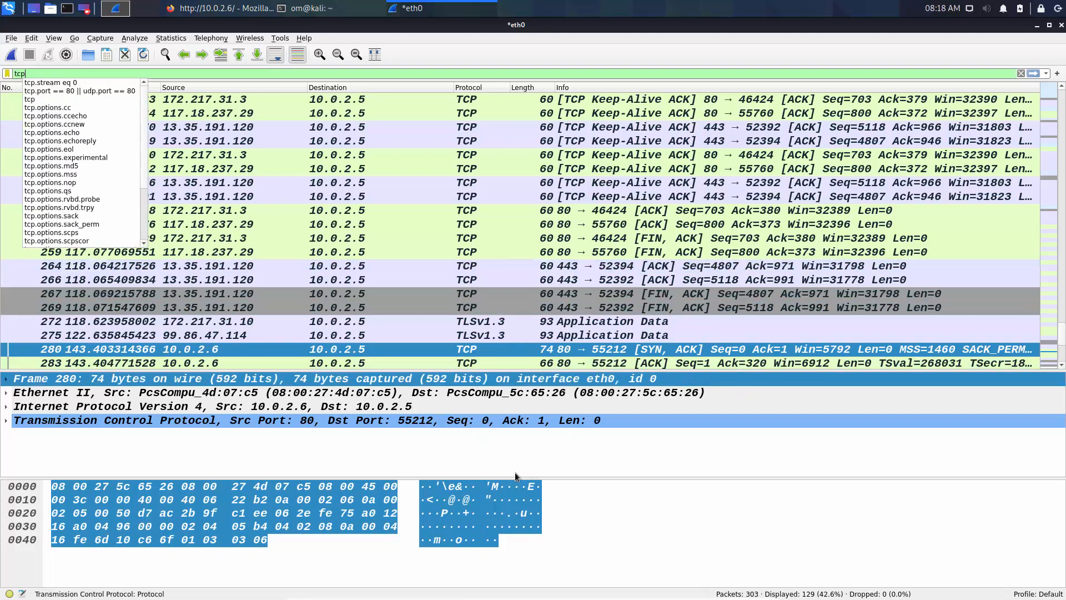
{"action": "key", "text": "Return"}
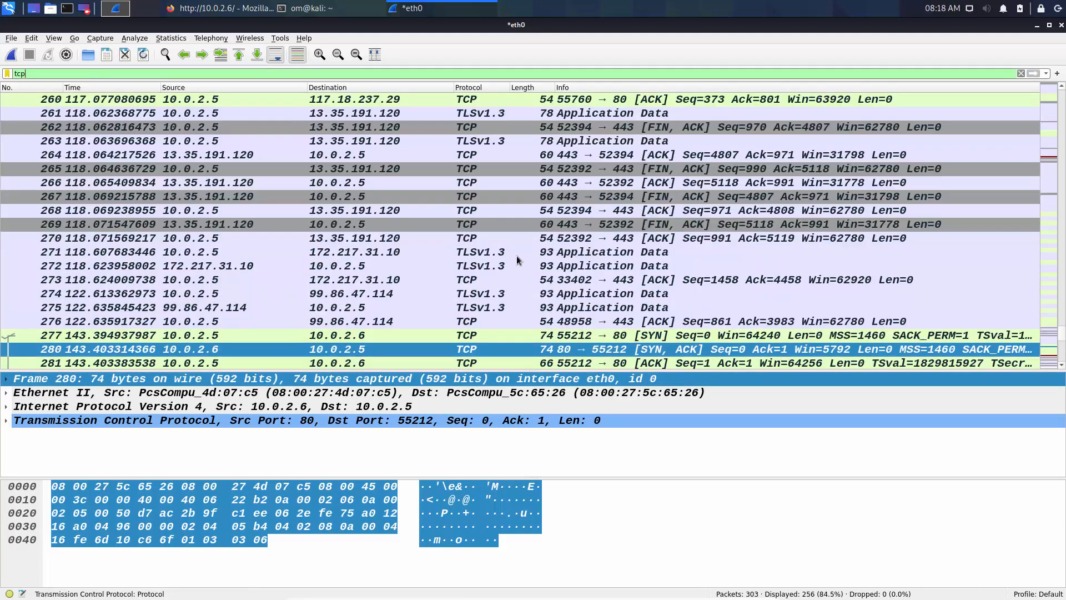
Change the display filter to udp, apply it and look through the listed packets.
{"action": "key", "text": "BackSpace"}
{"action": "key", "text": "BackSpace"}
{"action": "key", "text": "BackSpace"}
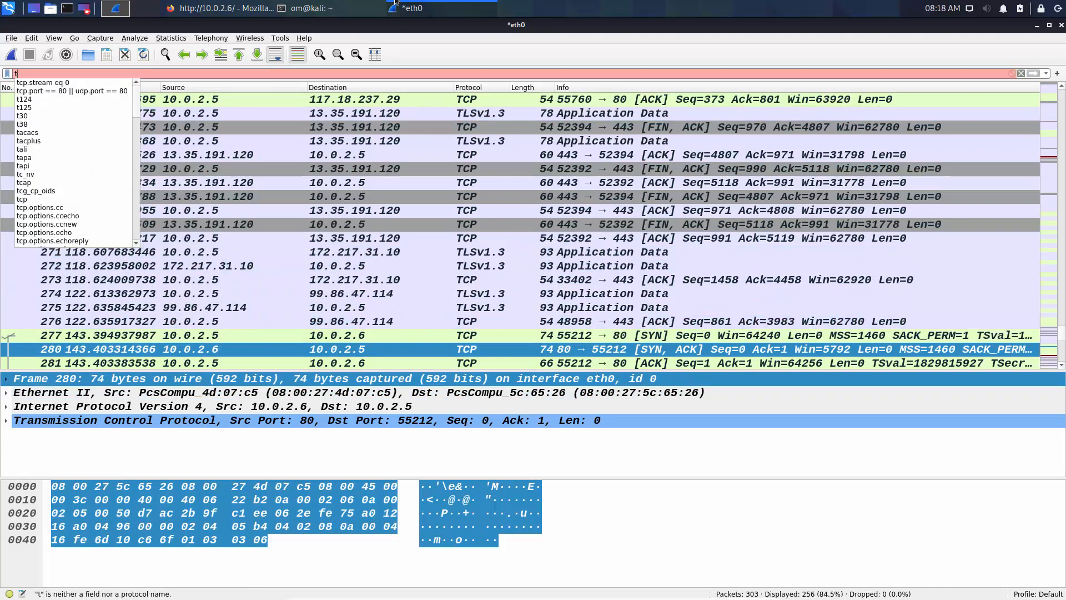
{"action": "type", "text": "udp"}
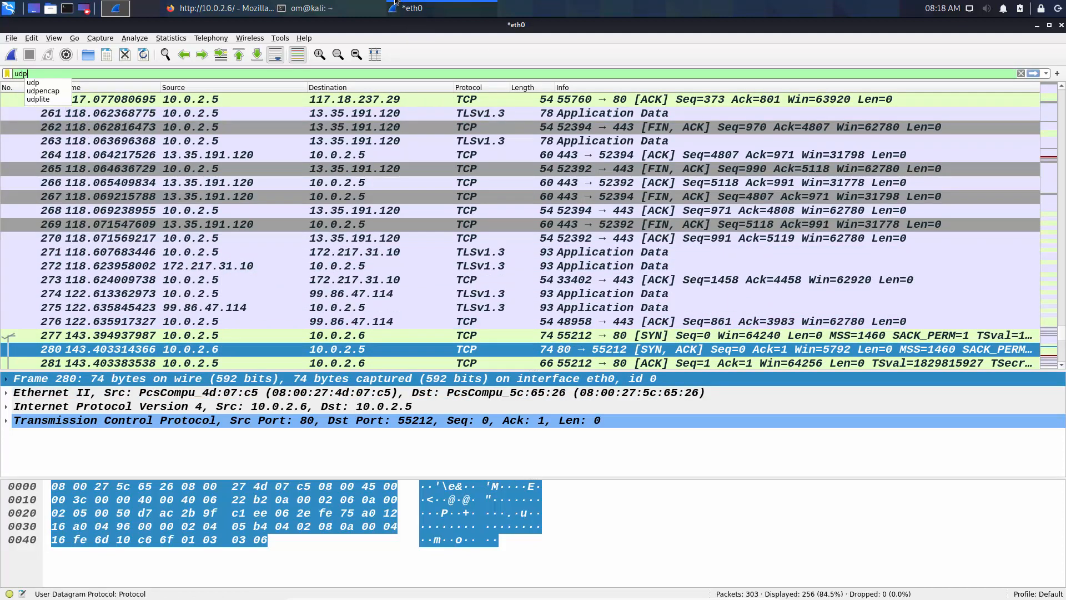
{"action": "key", "text": "Return"}
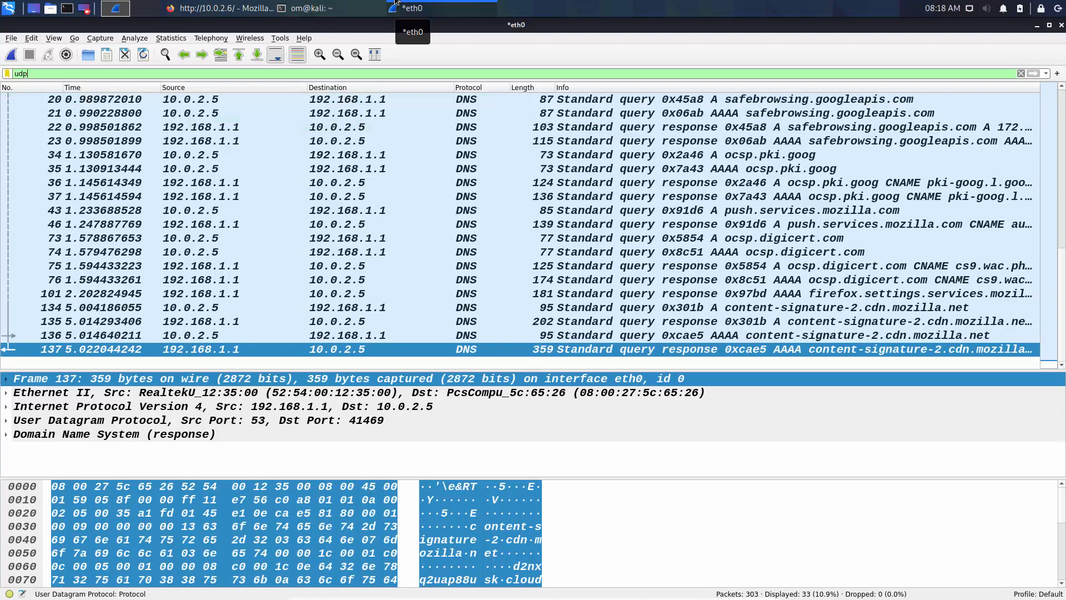
{"action": "scroll", "coordinate": [678, 322], "scroll_direction": "up", "scroll_amount": 4}
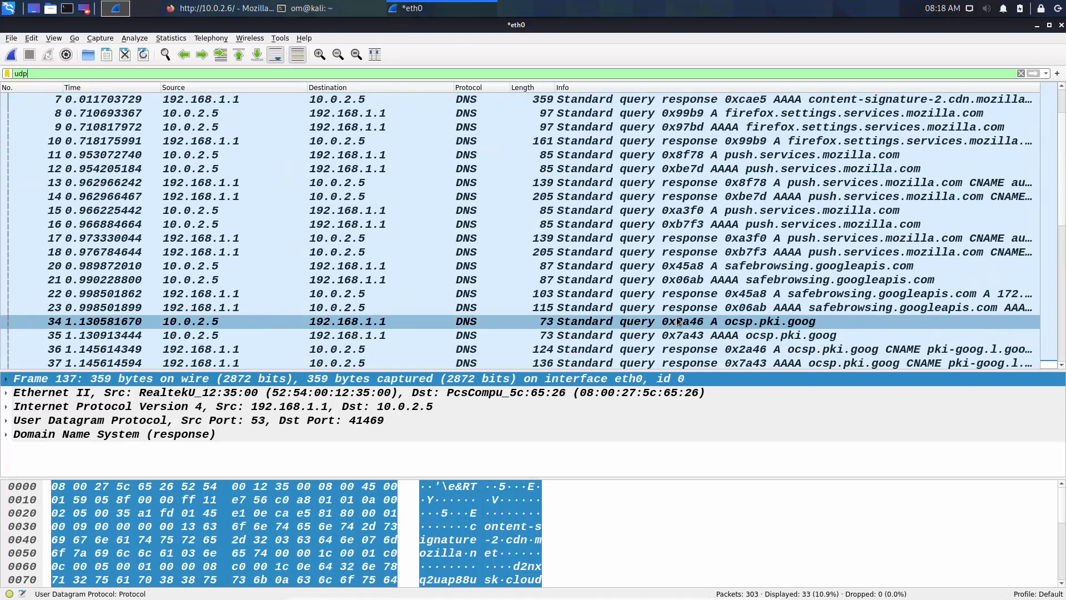
{"action": "scroll", "coordinate": [678, 322], "scroll_direction": "down", "scroll_amount": 4}
Change the display filter to http and apply it.
{"action": "key", "text": "BackSpace"}
{"action": "key", "text": "BackSpace"}
{"action": "key", "text": "BackSpace"}
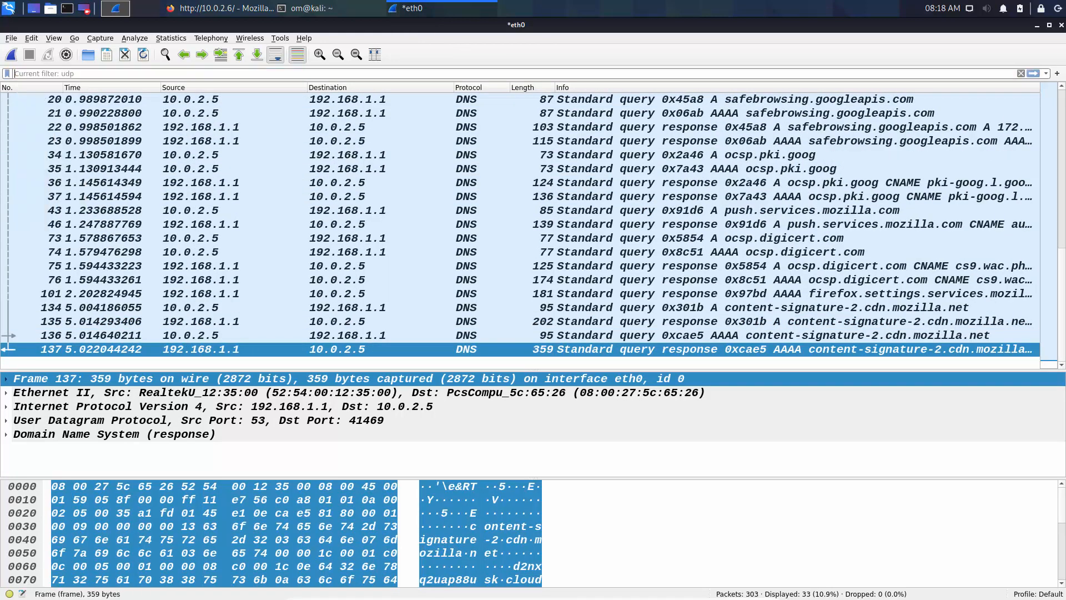
{"action": "type", "text": "http"}
{"action": "key", "text": "Return"}
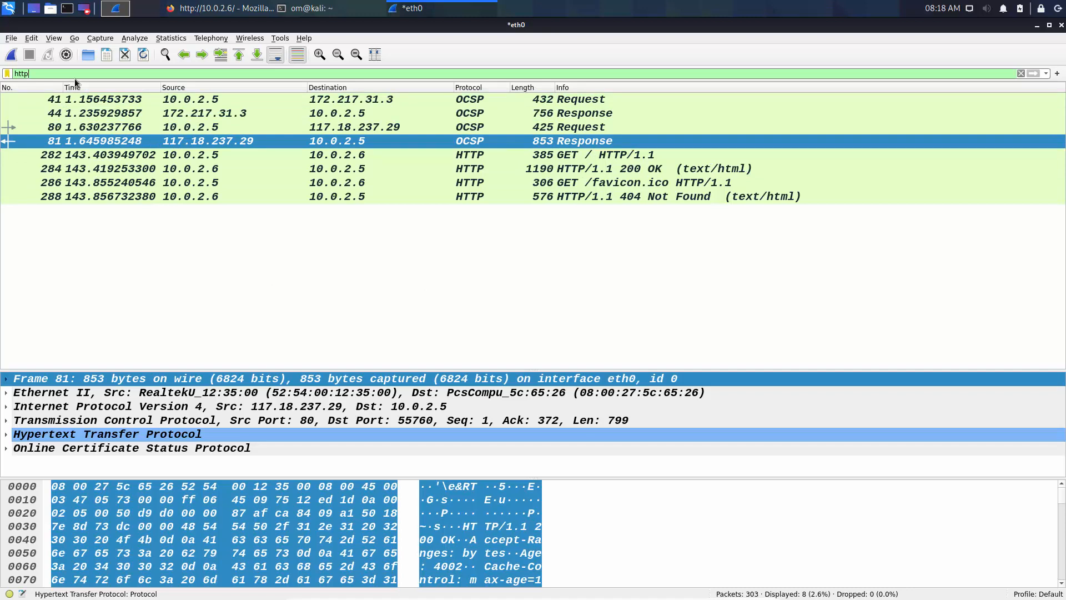
Extend the display filter to http and ip.src == 10.0.2.5 or ip.src == 10.0.2.6.
{"action": "type", "text": "a"}
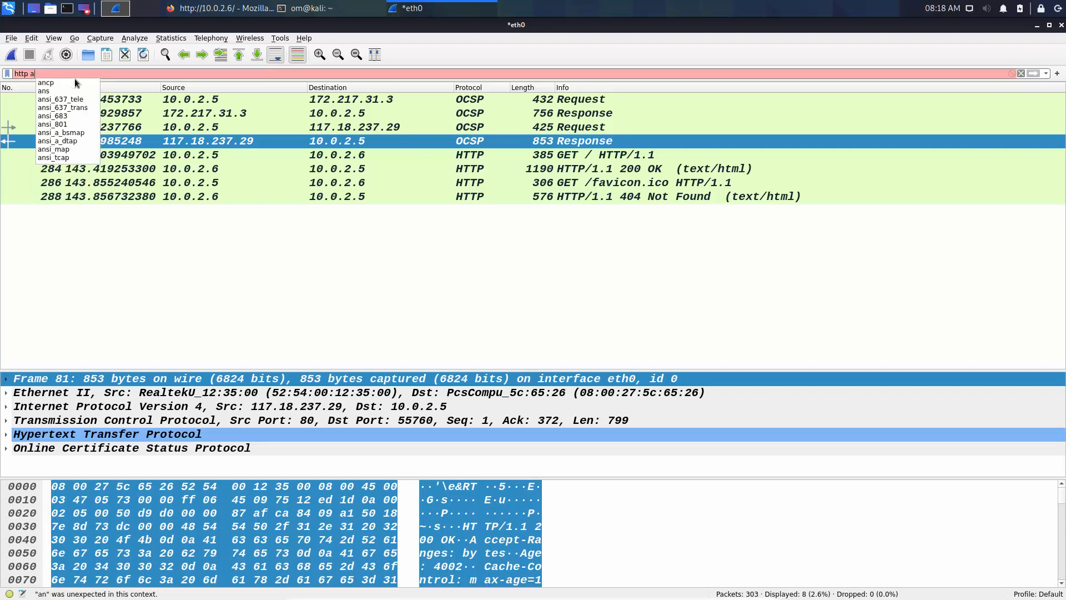
{"action": "type", "text": "nd ip."}
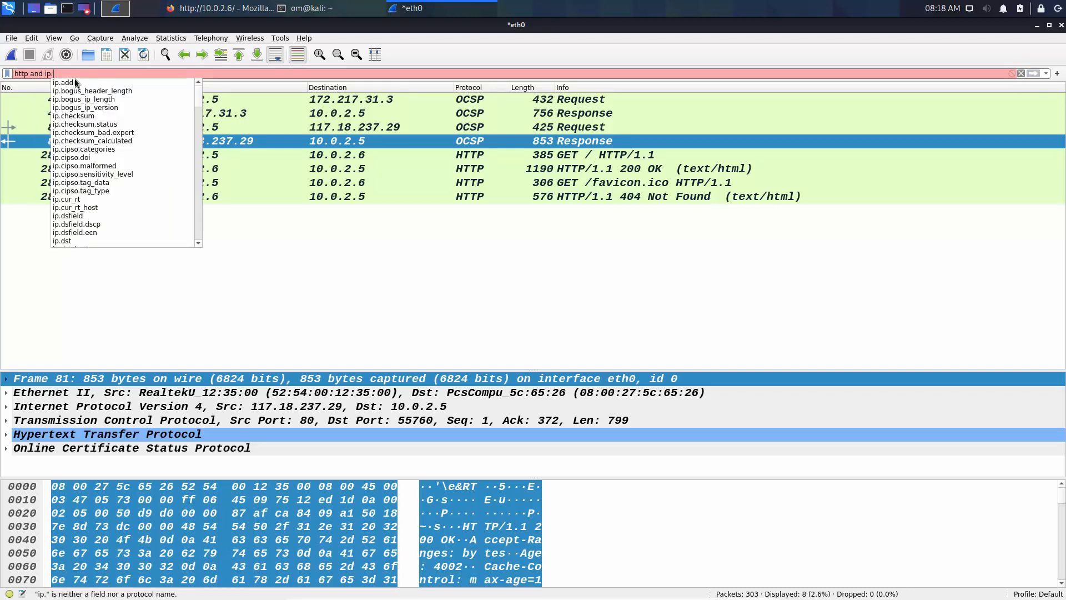
{"action": "type", "text": "src"}
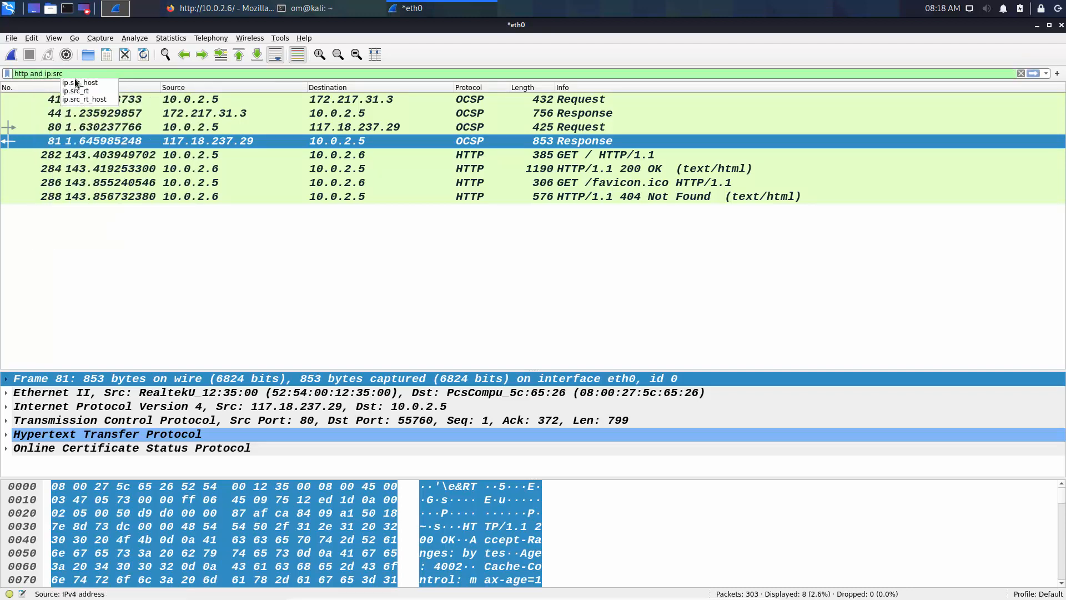
{"action": "type", "text": " == 1"}
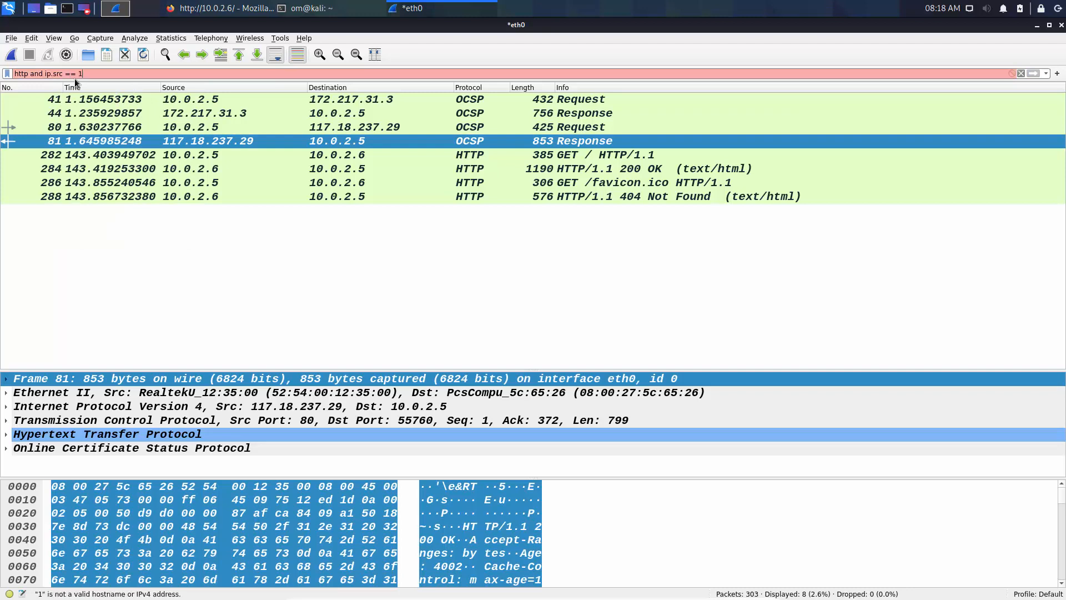
{"action": "type", "text": "0.0.2.5 or u"}
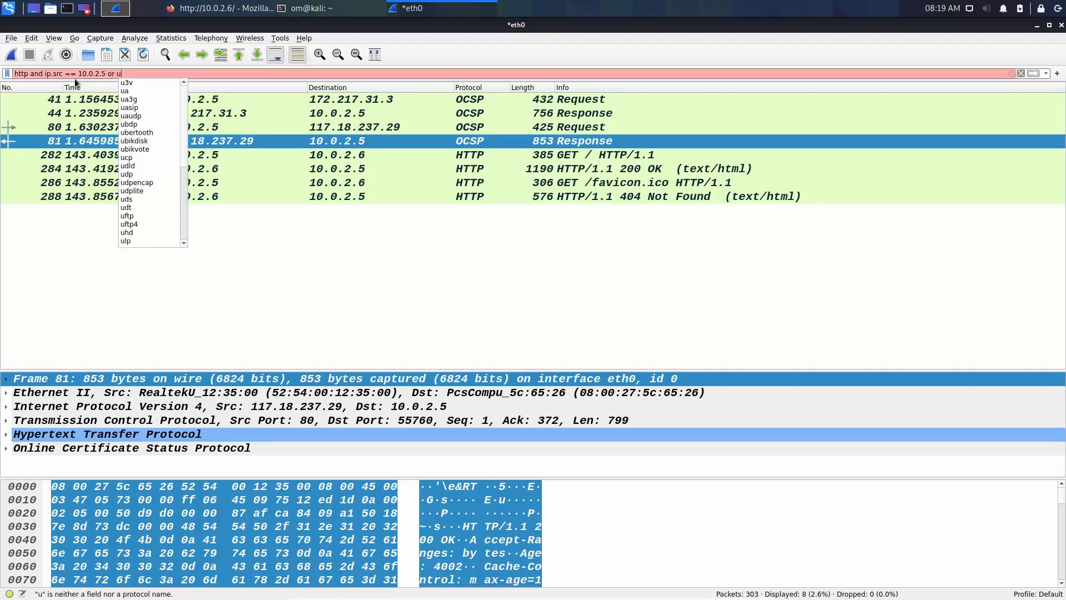
{"action": "key", "text": "BackSpace"}
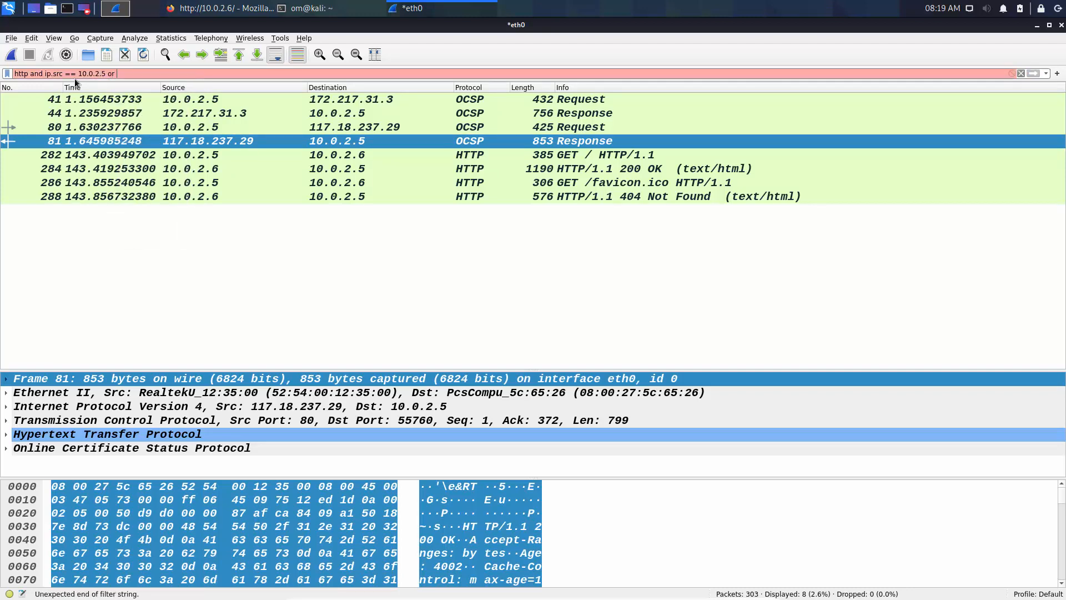
{"action": "type", "text": "ip.src == 10"}
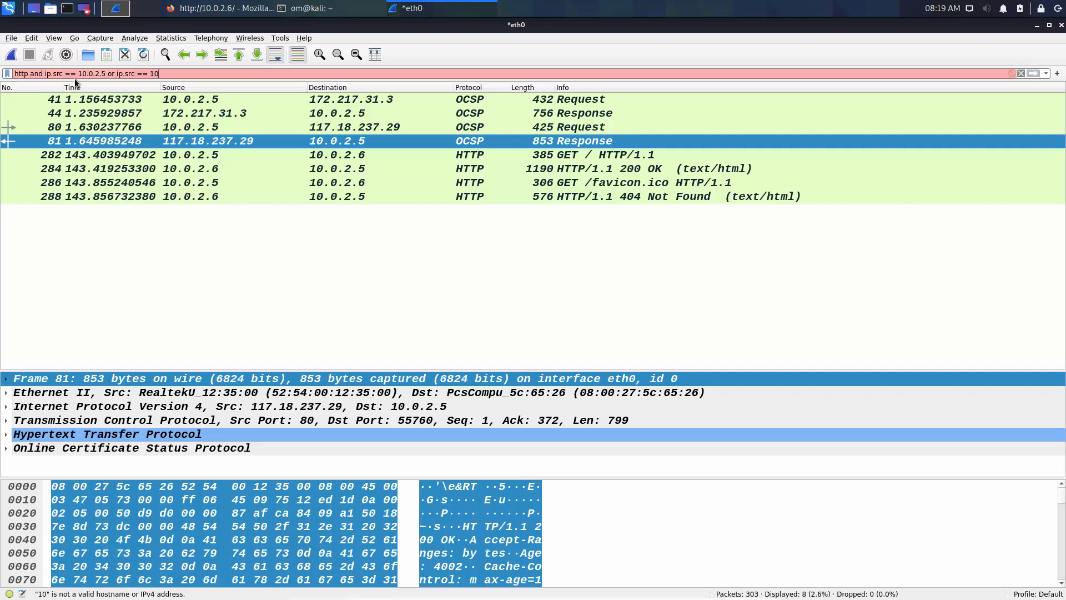
{"action": "type", "text": ".0.2.6"}
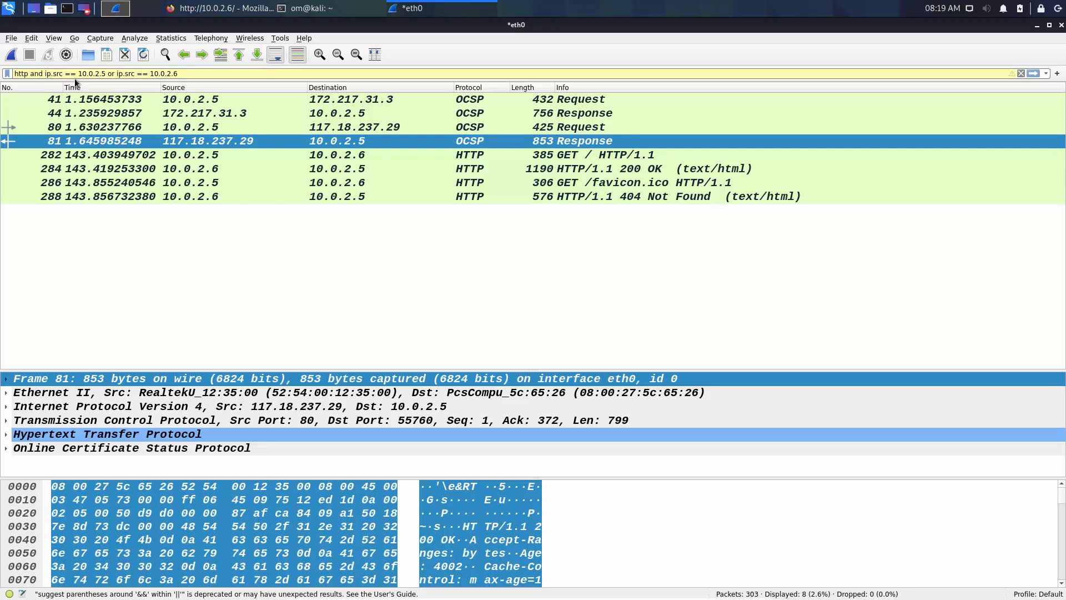
Try the != operator in the filter's second ip.src condition and change it back to ==.
{"action": "left_click", "coordinate": [140, 74]}
{"action": "key", "text": "BackSpace"}
{"action": "type", "text": "!"}
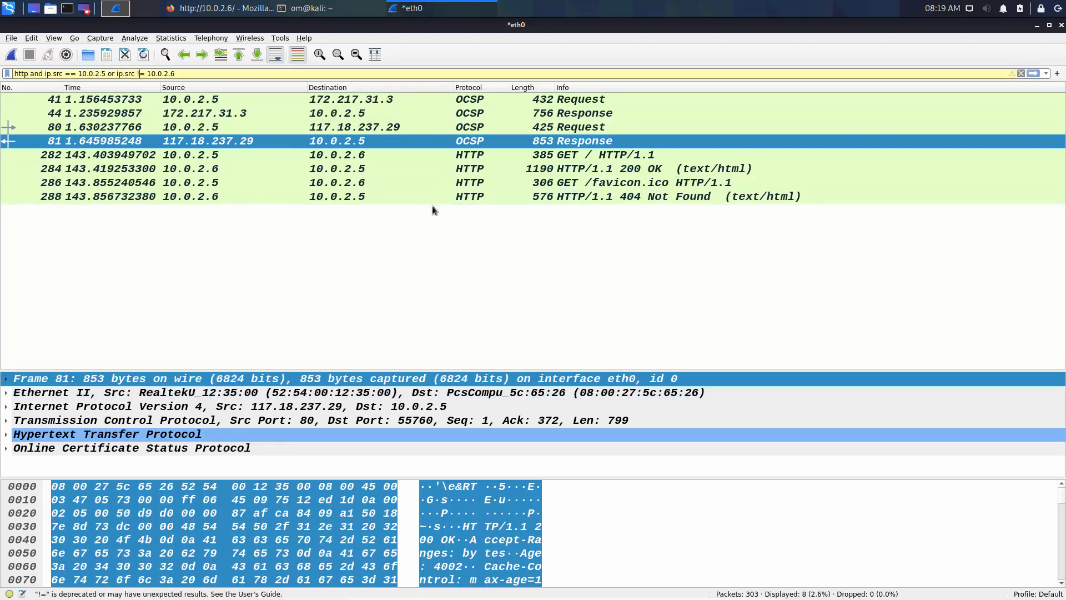
{"action": "key", "text": "BackSpace"}
{"action": "type", "text": "="}
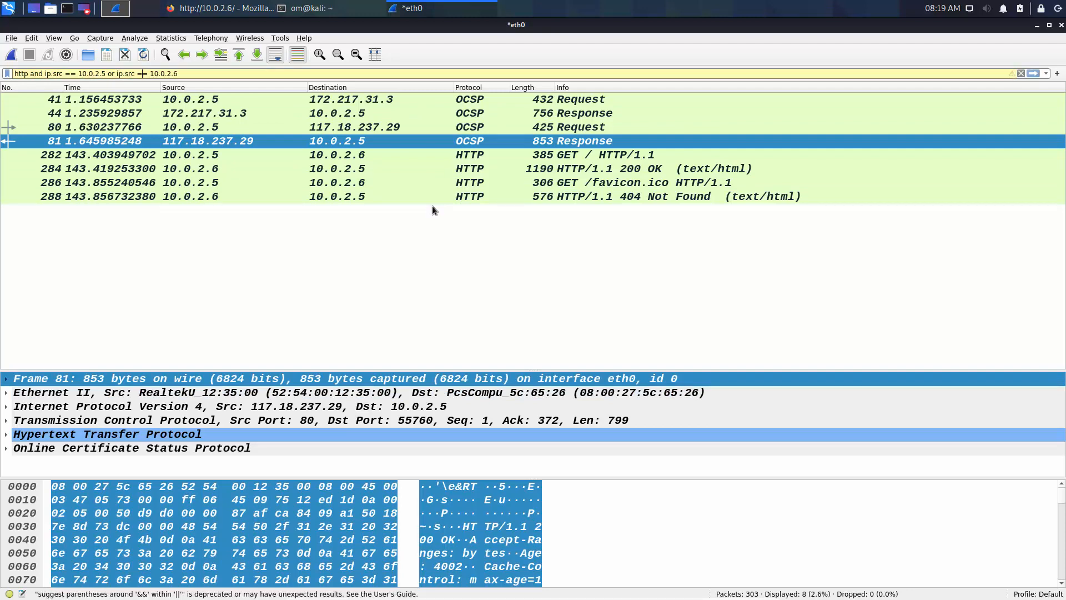
Apply the display filter and enclose its two ip.src conditions in parentheses after http and.
{"action": "key", "text": "Return"}
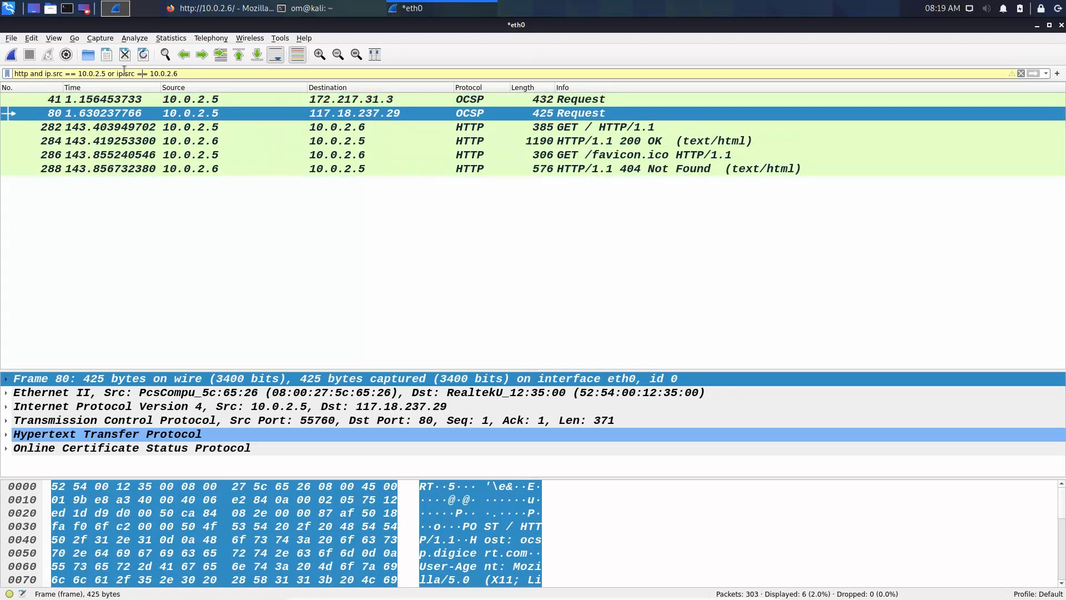
{"action": "left_click", "coordinate": [45, 73]}
{"action": "type", "text": "("}
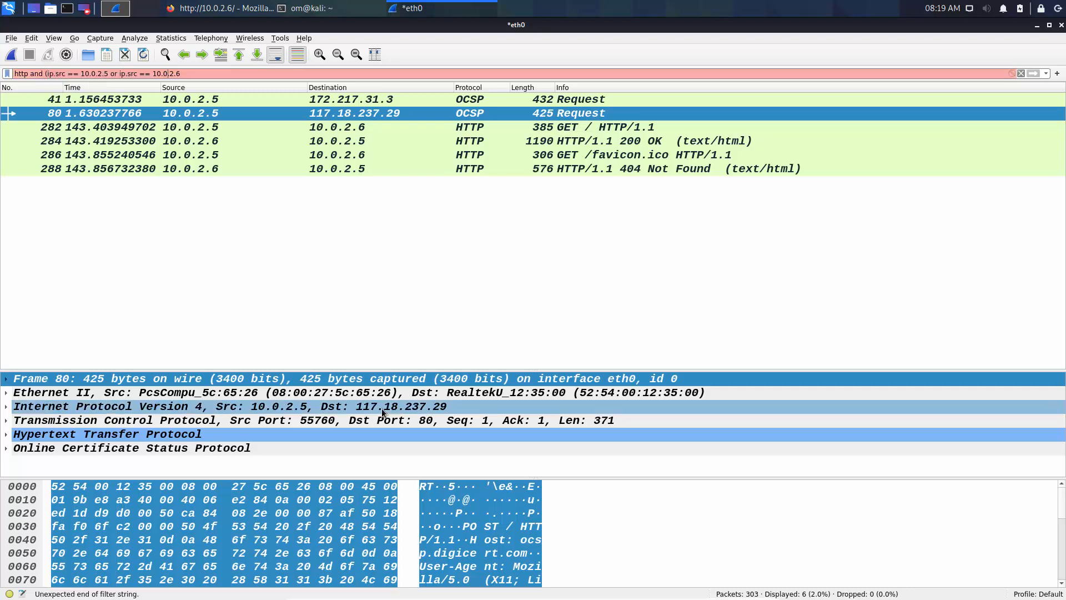
{"action": "type", "text": ")"}
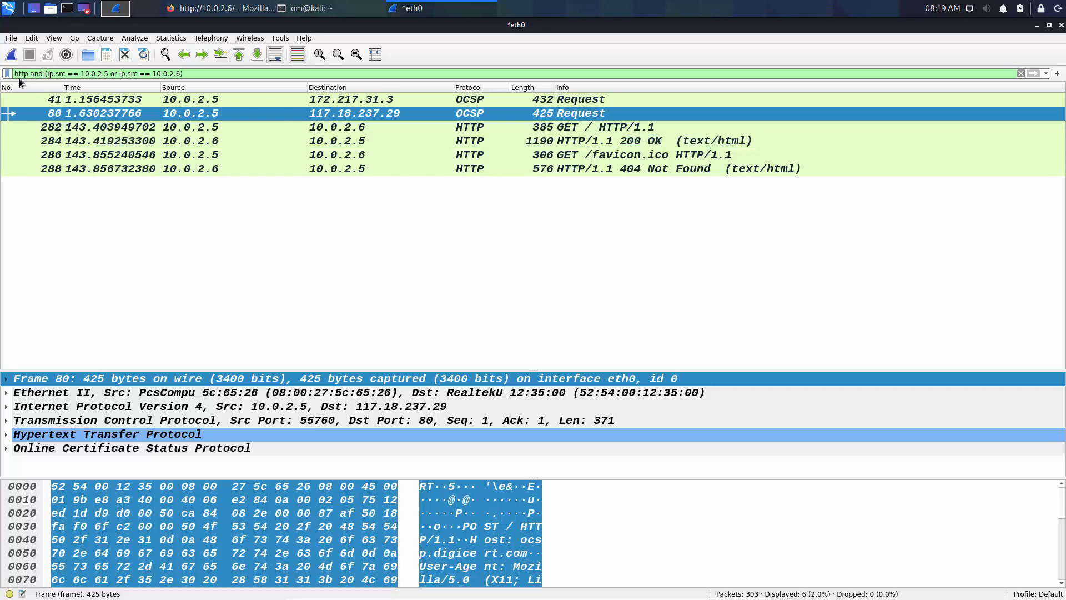
Inspect the GET / request packet 282 and its 200 OK response packet 284.
{"action": "left_click", "coordinate": [647, 126]}
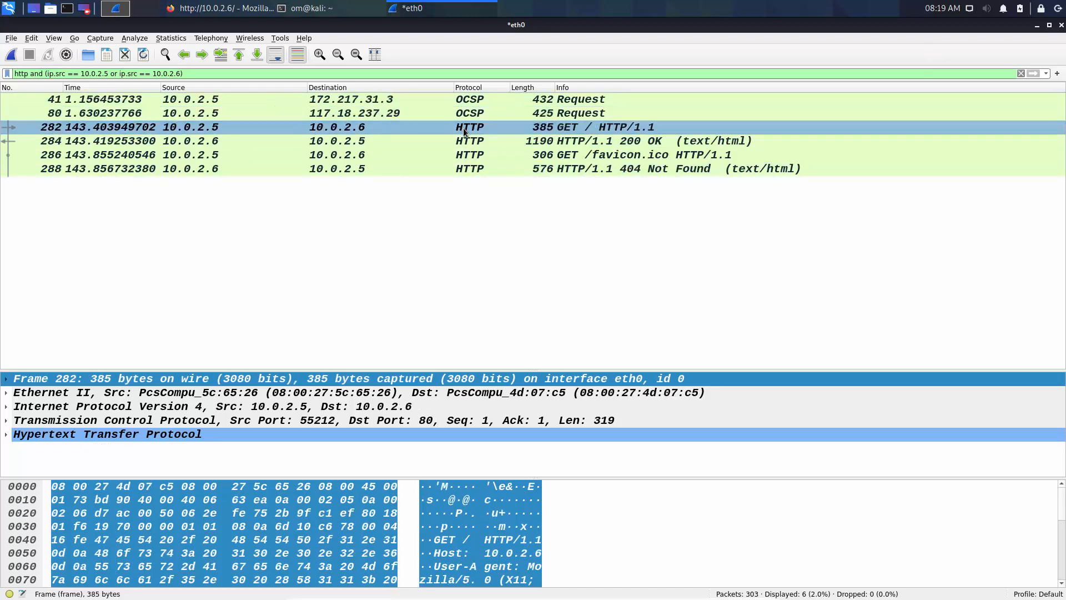
{"action": "left_click", "coordinate": [608, 143]}
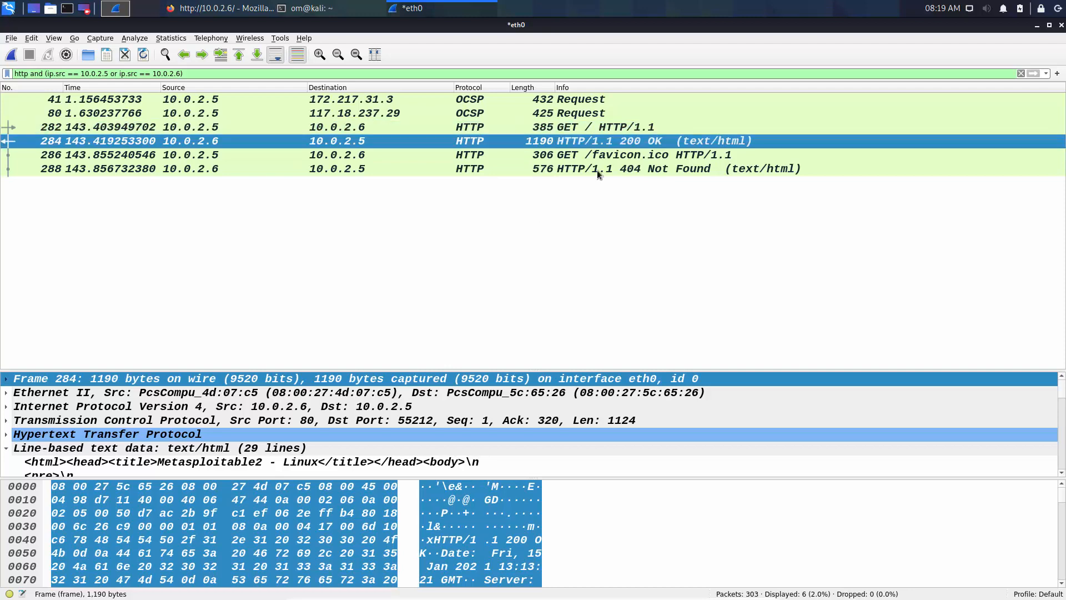
{"action": "left_click", "coordinate": [508, 131]}
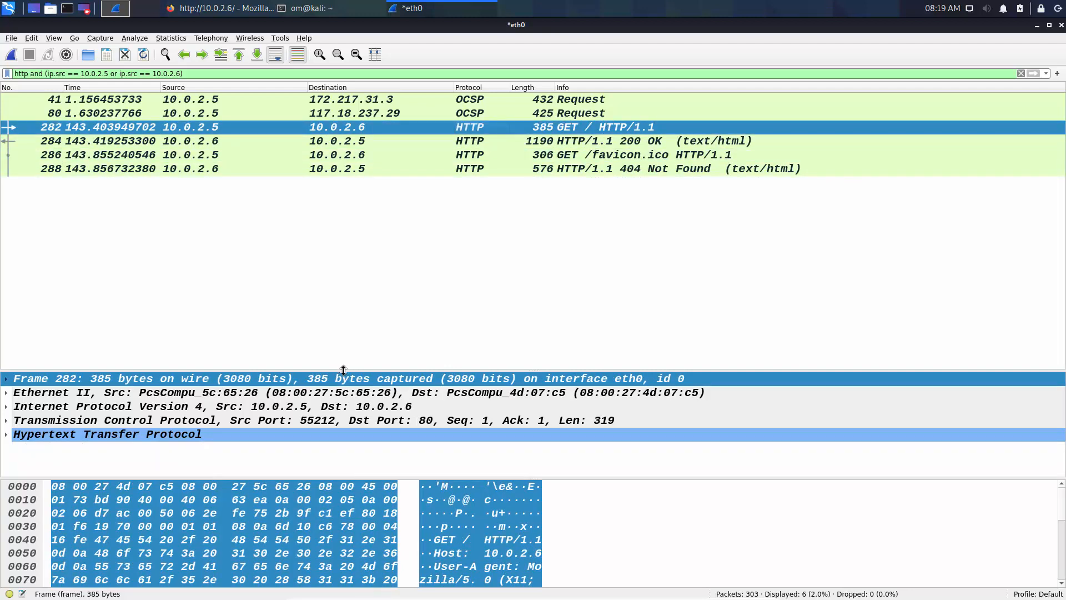
Enlarge the packet details area and follow the HTTP stream of the GET / request packet 282.
{"action": "left_click_drag", "start_coordinate": [346, 368], "coordinate": [389, 240]}
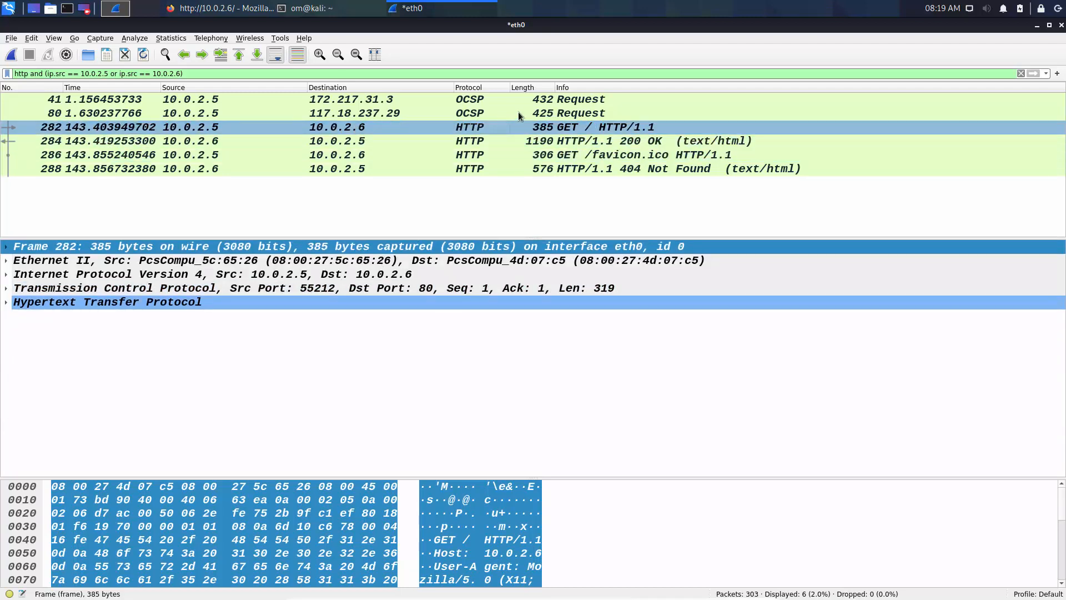
{"action": "right_click", "coordinate": [581, 129]}
{"action": "mouse_move", "coordinate": [644, 283]}
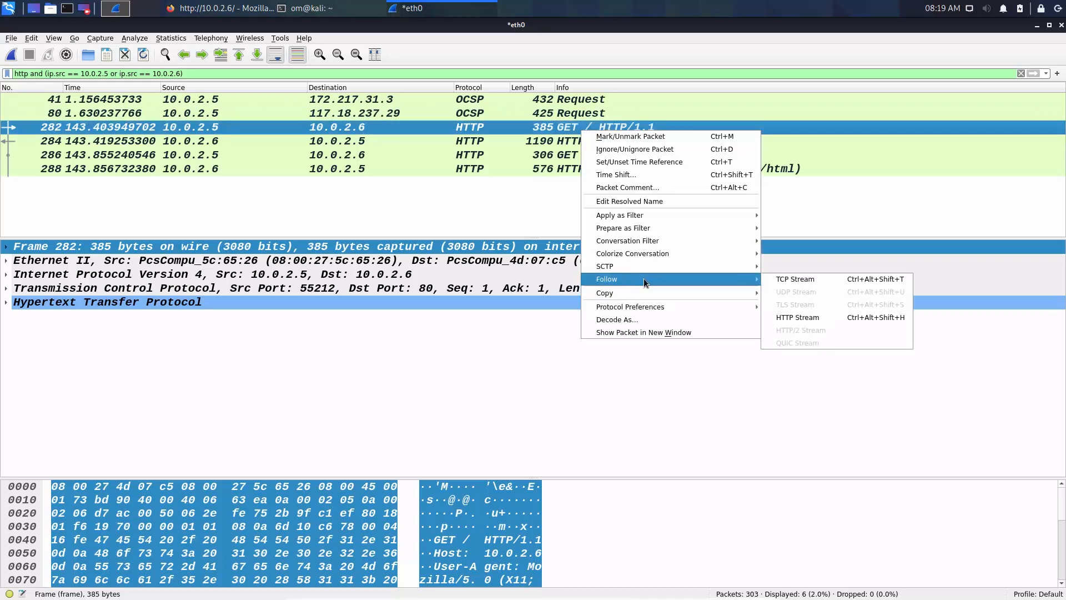
{"action": "left_click", "coordinate": [794, 320]}
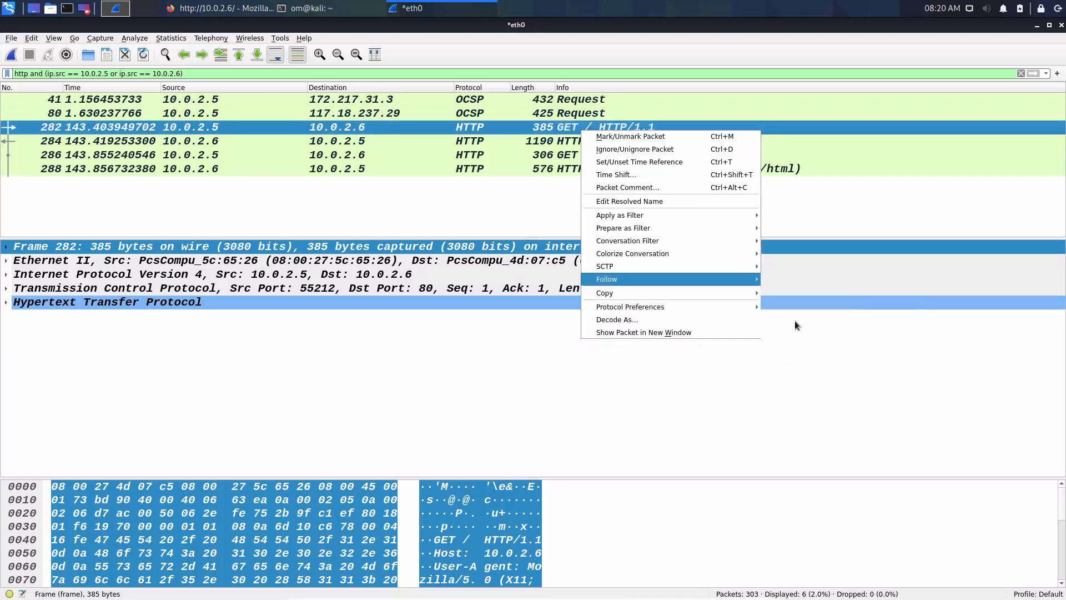
Look through the followed HTTP stream and highlight the GET / request headers.
{"action": "scroll", "coordinate": [386, 371], "scroll_direction": "down", "scroll_amount": 11}
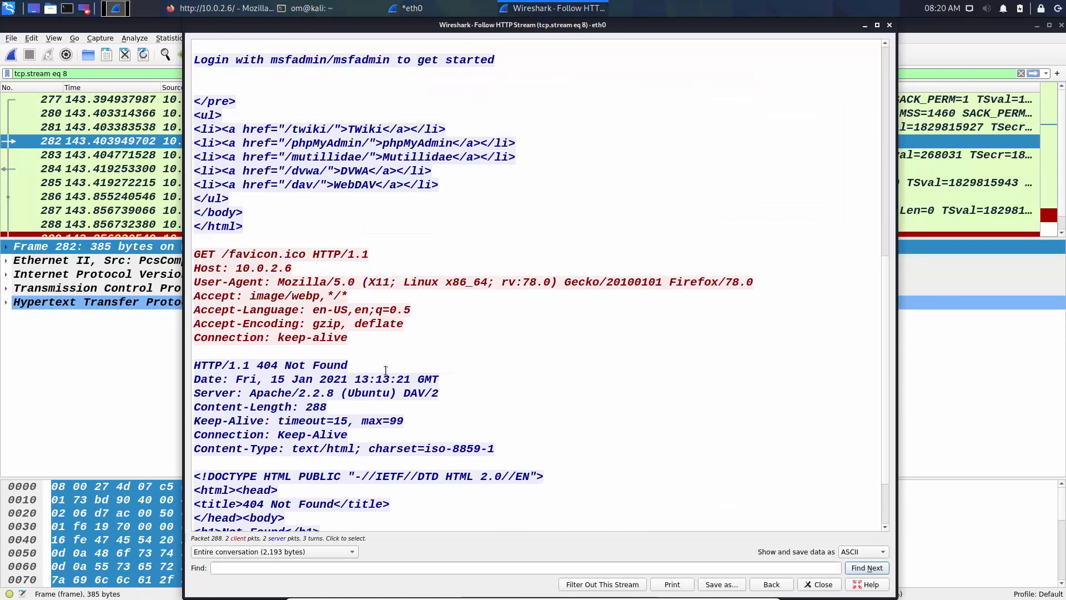
{"action": "scroll", "coordinate": [386, 370], "scroll_direction": "up", "scroll_amount": 11}
{"action": "left_click_drag", "start_coordinate": [441, 162], "coordinate": [194, 132]}
{"action": "left_click", "coordinate": [461, 133]}
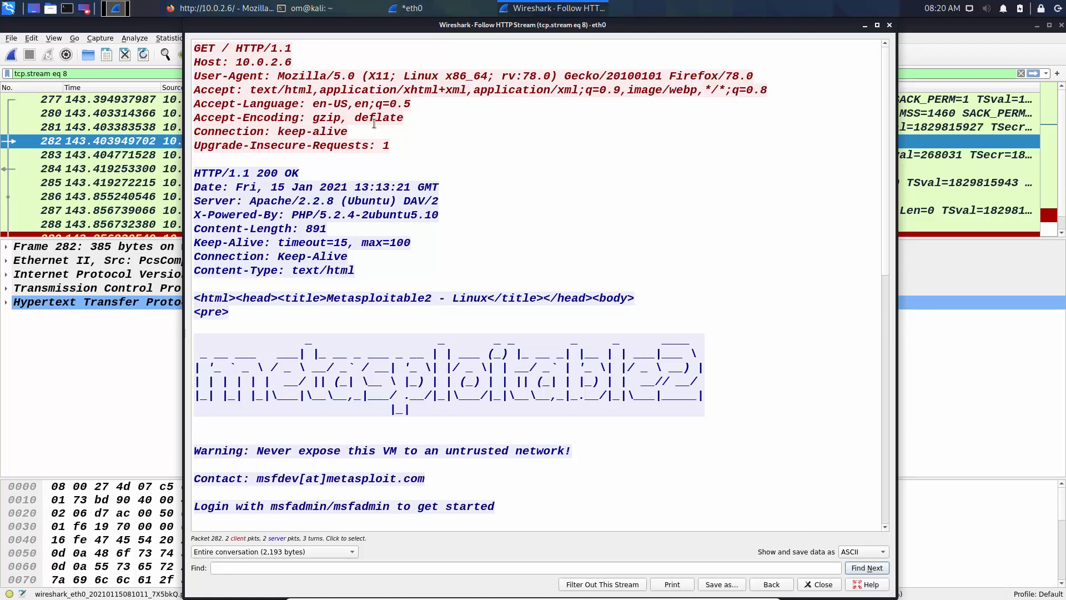
{"action": "left_click_drag", "start_coordinate": [442, 151], "coordinate": [195, 42]}
{"action": "left_click", "coordinate": [447, 144]}
{"action": "left_click_drag", "start_coordinate": [405, 148], "coordinate": [188, 47]}
{"action": "left_click", "coordinate": [353, 161]}
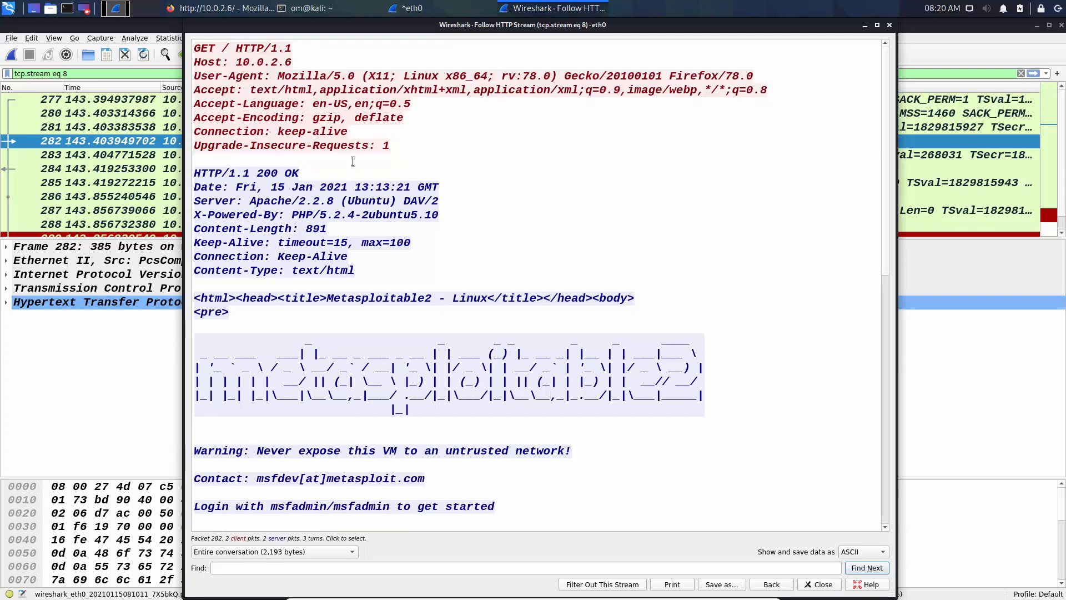
Compare the GET / request with the server's HTTP/1.1 200 OK response, highlighting each block of the stream.
{"action": "left_click_drag", "start_coordinate": [312, 157], "coordinate": [436, 322]}
{"action": "left_click", "coordinate": [436, 322]}
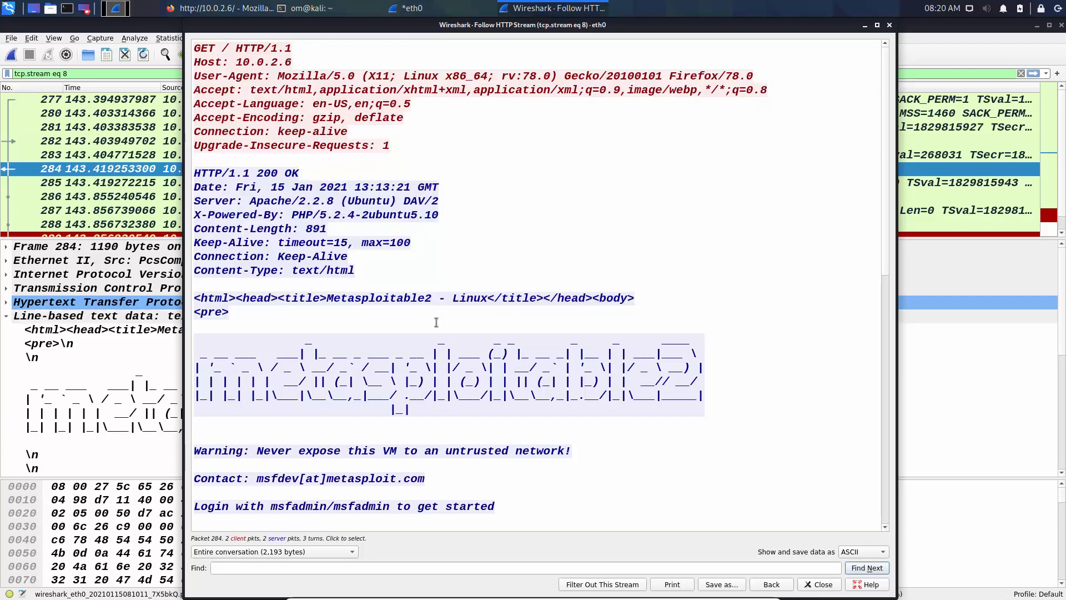
{"action": "left_click", "coordinate": [429, 126]}
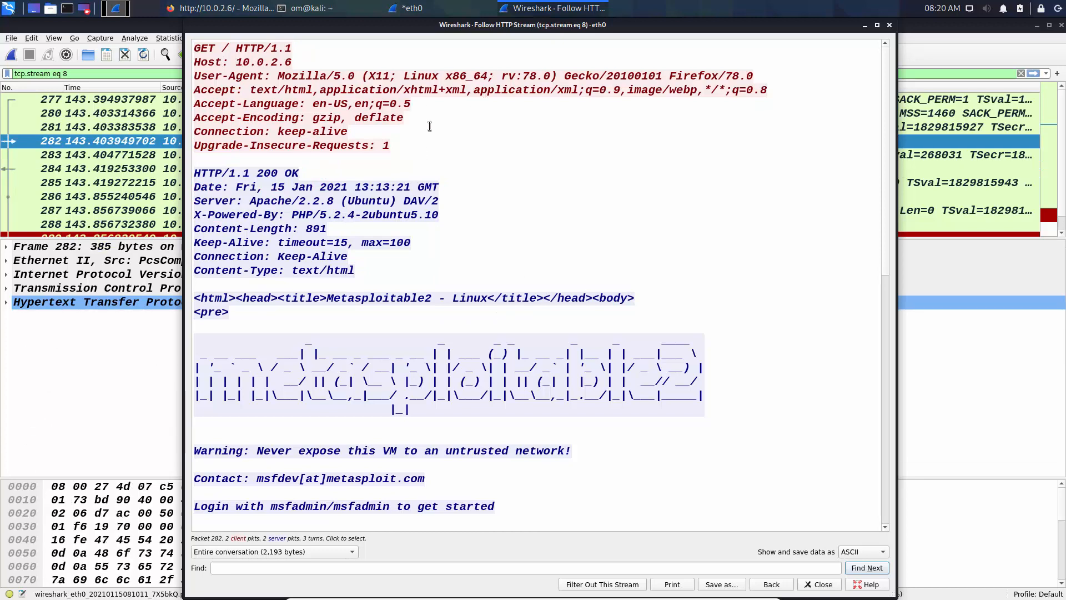
{"action": "left_click_drag", "start_coordinate": [222, 90], "coordinate": [178, 38]}
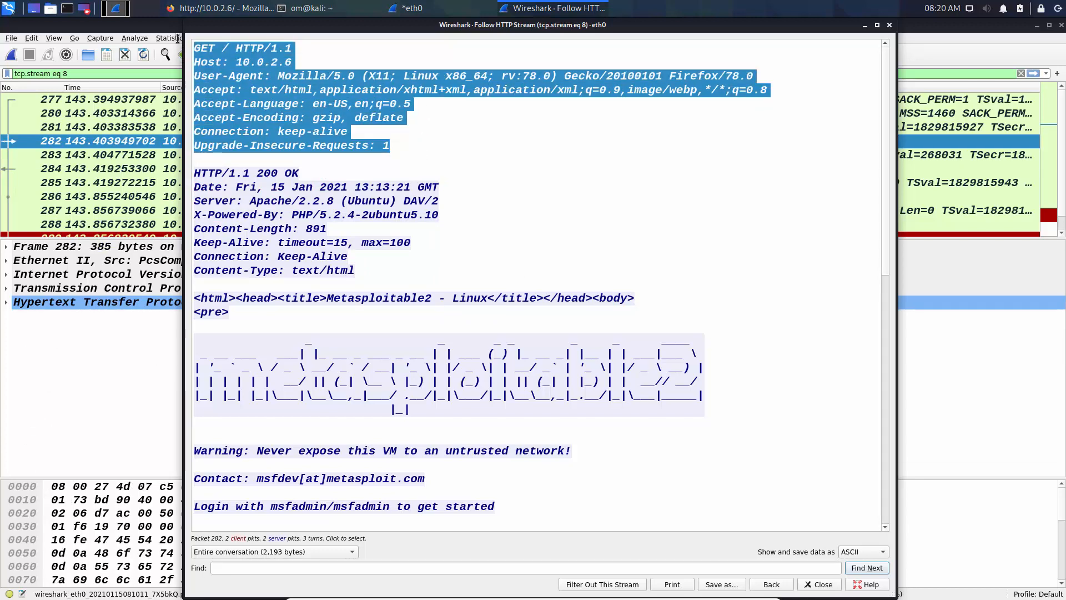
{"action": "left_click", "coordinate": [482, 184]}
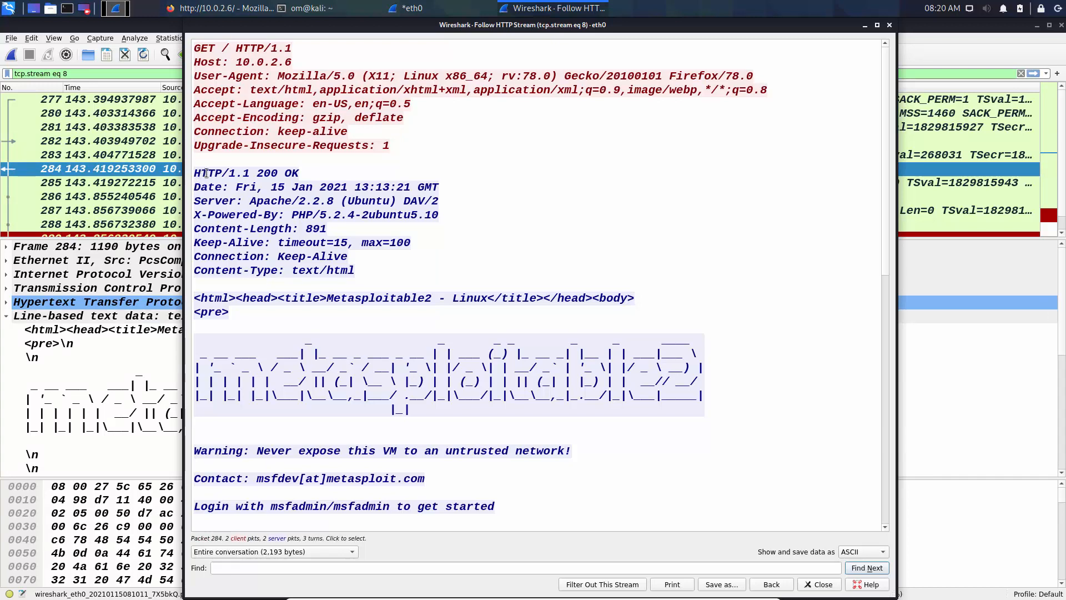
{"action": "left_click_drag", "start_coordinate": [203, 168], "coordinate": [399, 338]}
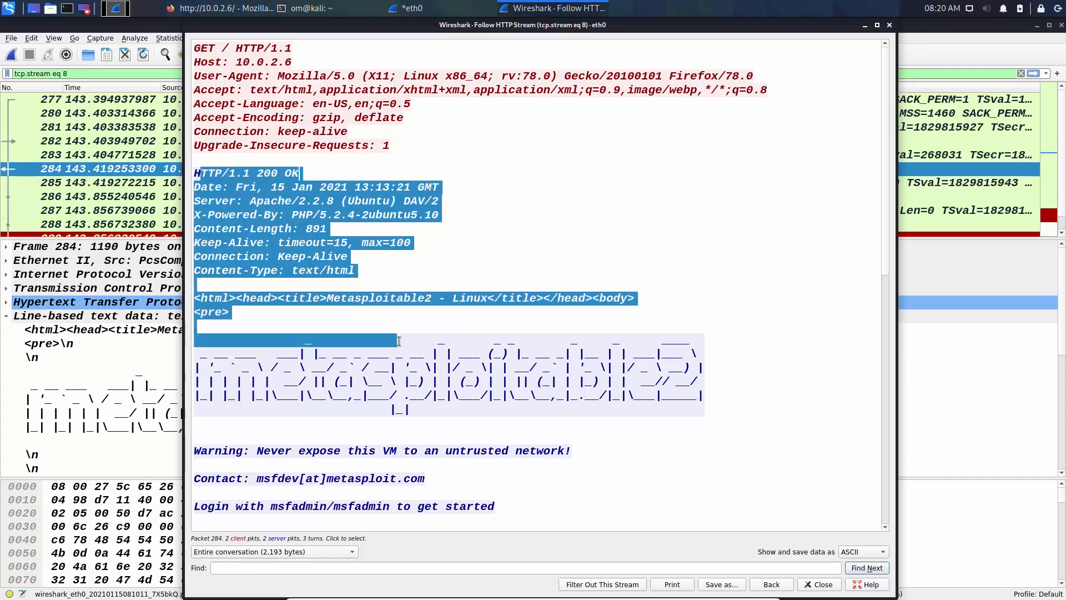
{"action": "left_click", "coordinate": [390, 341]}
Examine the GET /favicon.ico request and its 404 Not Found response, and return to the start of the stream.
{"action": "scroll", "coordinate": [375, 340], "scroll_direction": "down", "scroll_amount": 1}
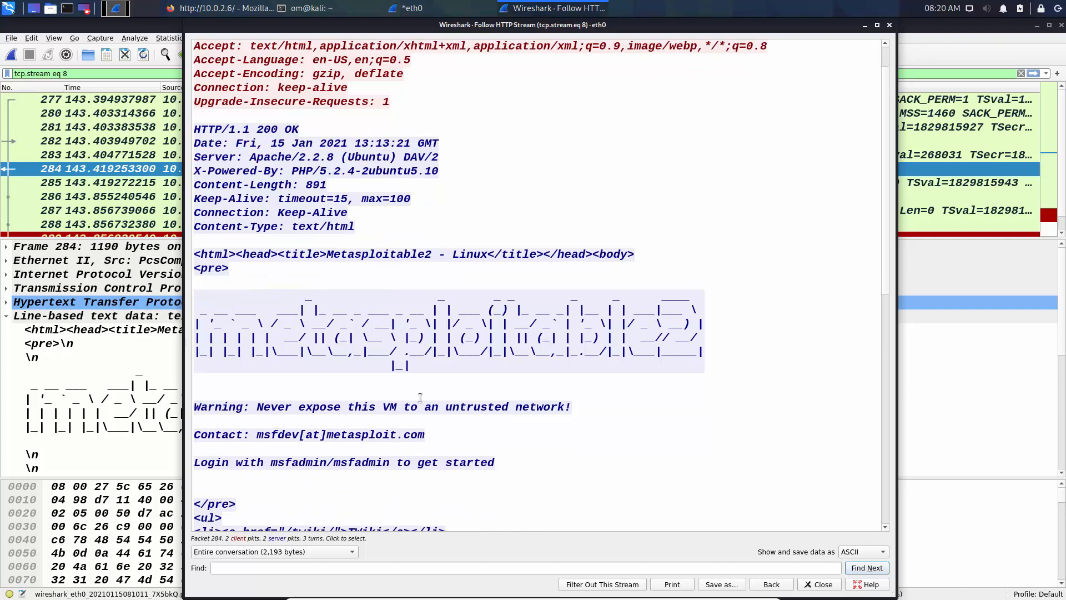
{"action": "scroll", "coordinate": [420, 397], "scroll_direction": "down", "scroll_amount": 9}
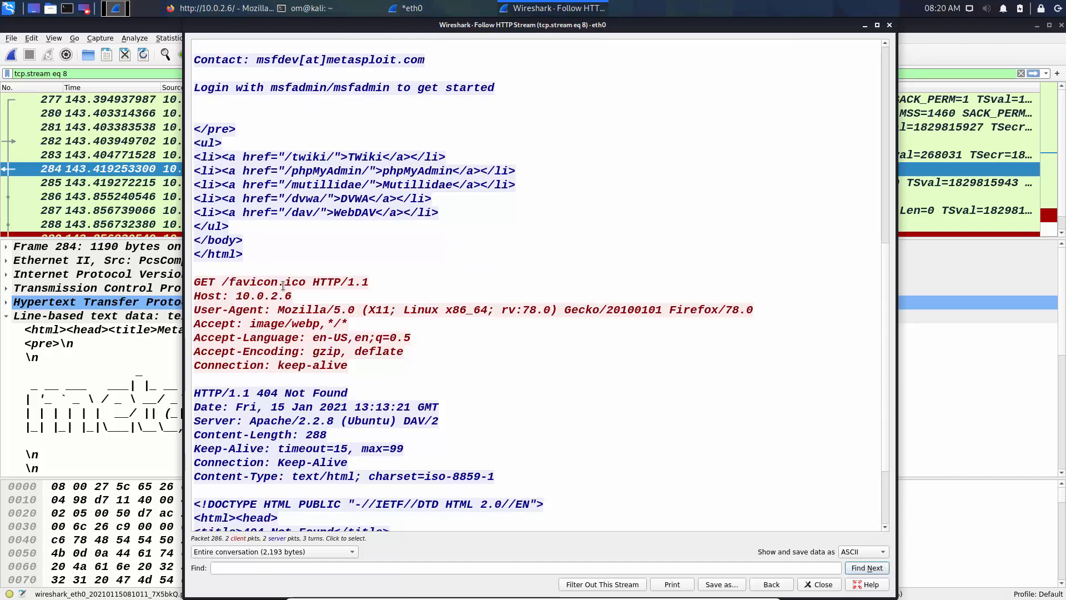
{"action": "left_click_drag", "start_coordinate": [250, 270], "coordinate": [184, 284]}
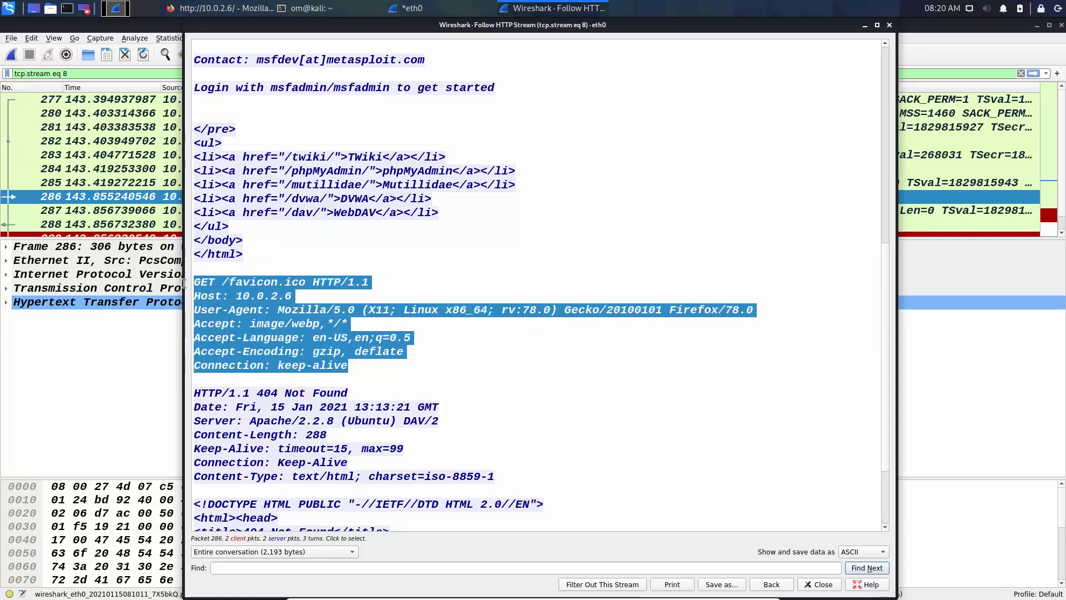
{"action": "left_click", "coordinate": [544, 358]}
{"action": "scroll", "coordinate": [544, 357], "scroll_direction": "down", "scroll_amount": 3}
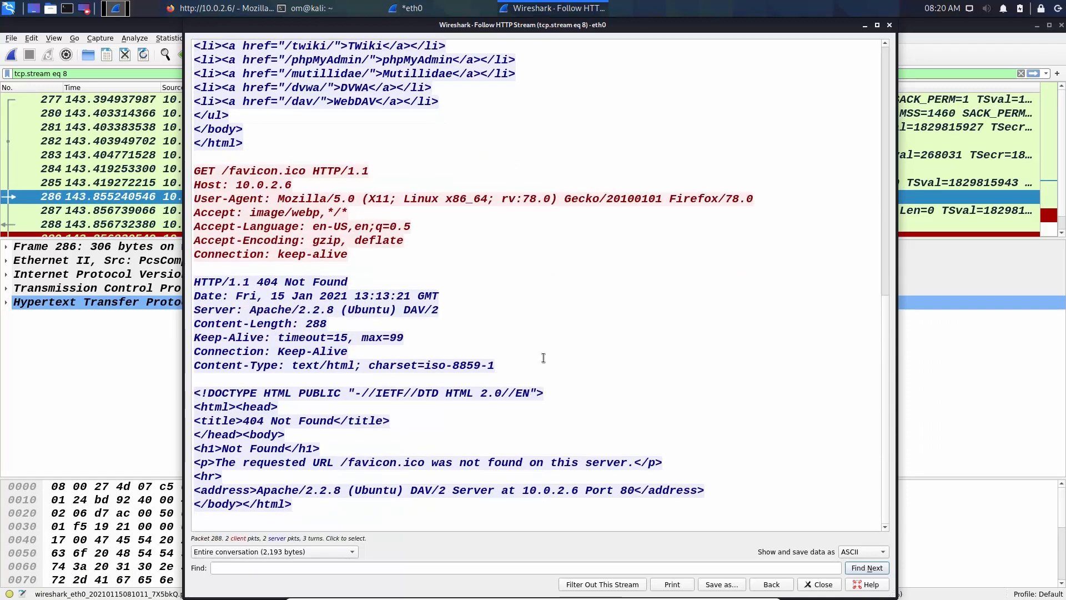
{"action": "left_click", "coordinate": [317, 307]}
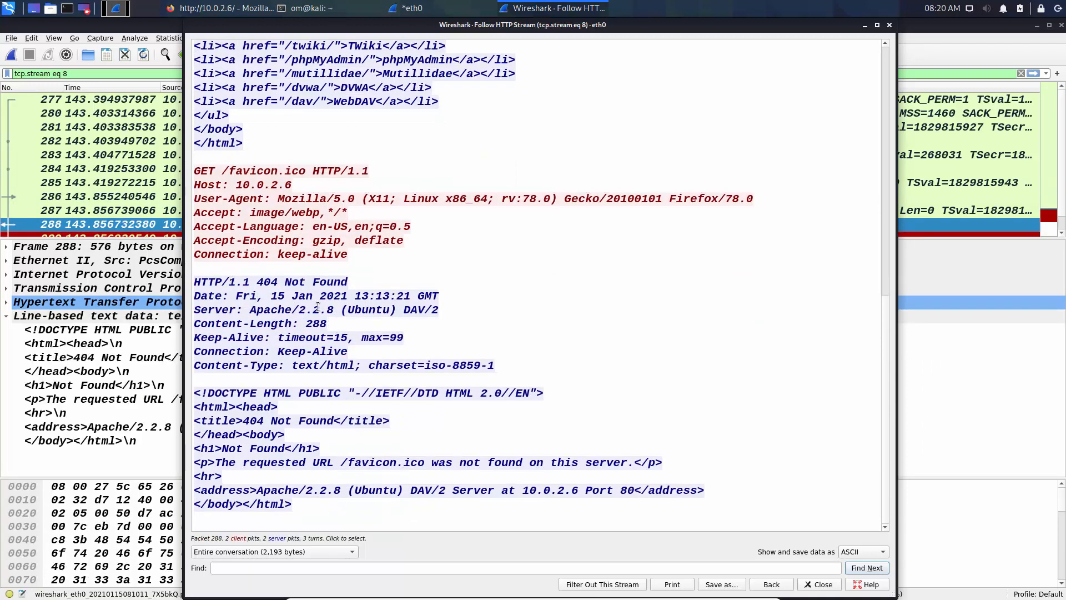
{"action": "left_click_drag", "start_coordinate": [194, 278], "coordinate": [620, 413]}
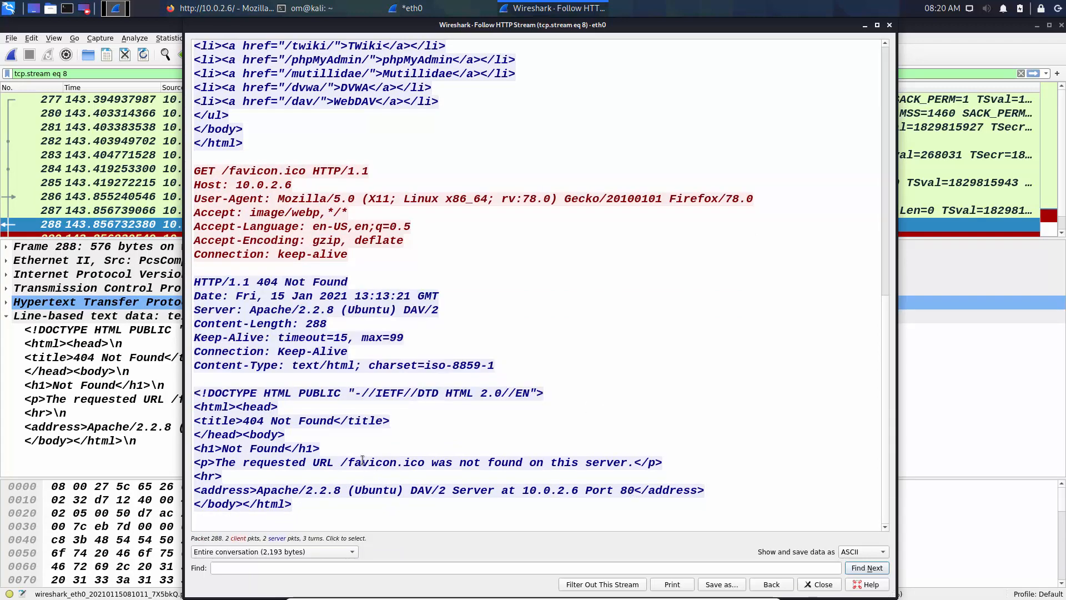
{"action": "left_click_drag", "start_coordinate": [339, 462], "coordinate": [434, 466]}
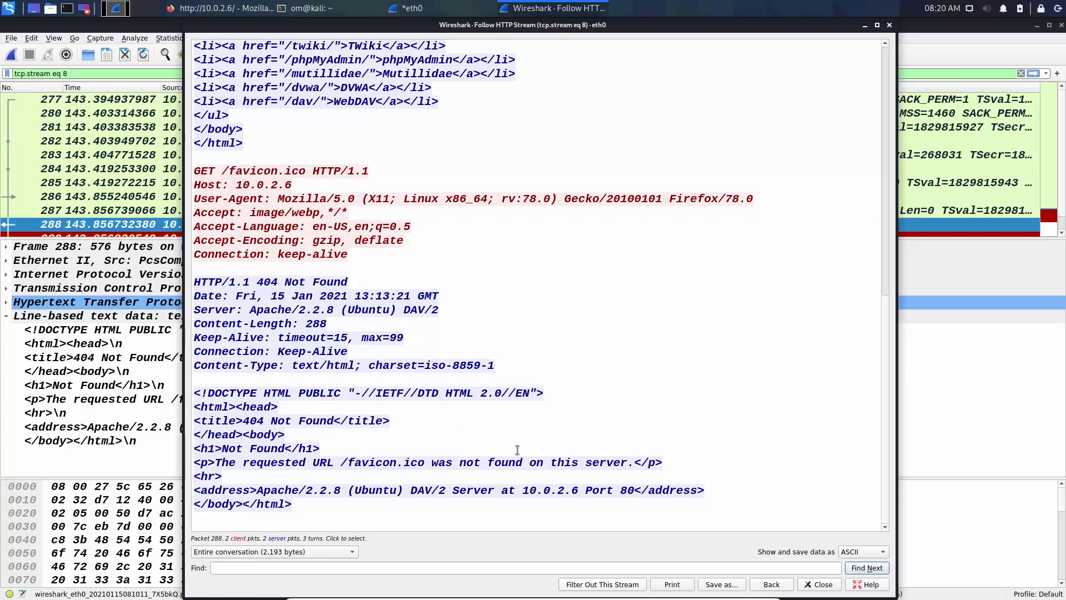
{"action": "left_click_drag", "start_coordinate": [269, 491], "coordinate": [645, 440]}
{"action": "scroll", "coordinate": [645, 440], "scroll_direction": "up", "scroll_amount": 12}
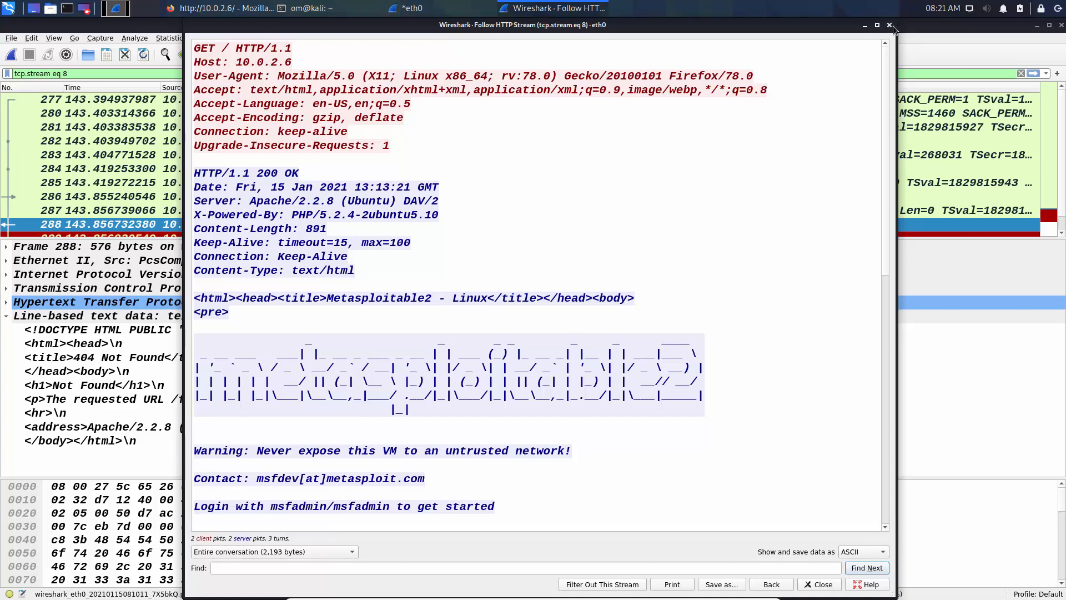
Close the followed HTTP stream and quit Wireshark without saving the captured packets.
{"action": "left_click", "coordinate": [890, 26]}
{"action": "scroll", "coordinate": [256, 172], "scroll_direction": "down", "scroll_amount": 1}
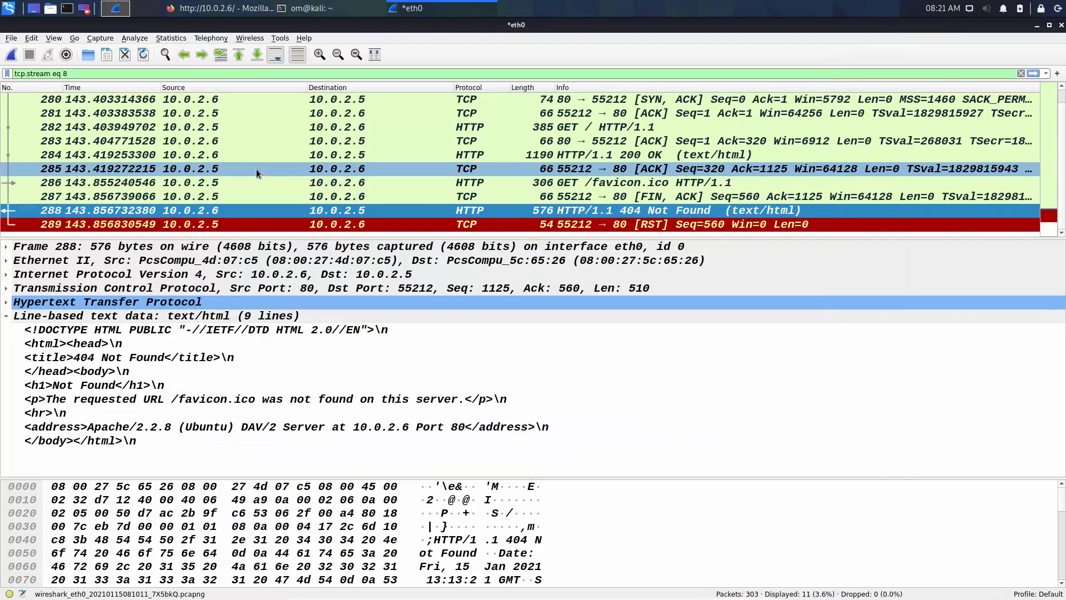
{"action": "scroll", "coordinate": [255, 169], "scroll_direction": "up", "scroll_amount": 1}
{"action": "scroll", "coordinate": [255, 169], "scroll_direction": "down", "scroll_amount": 1}
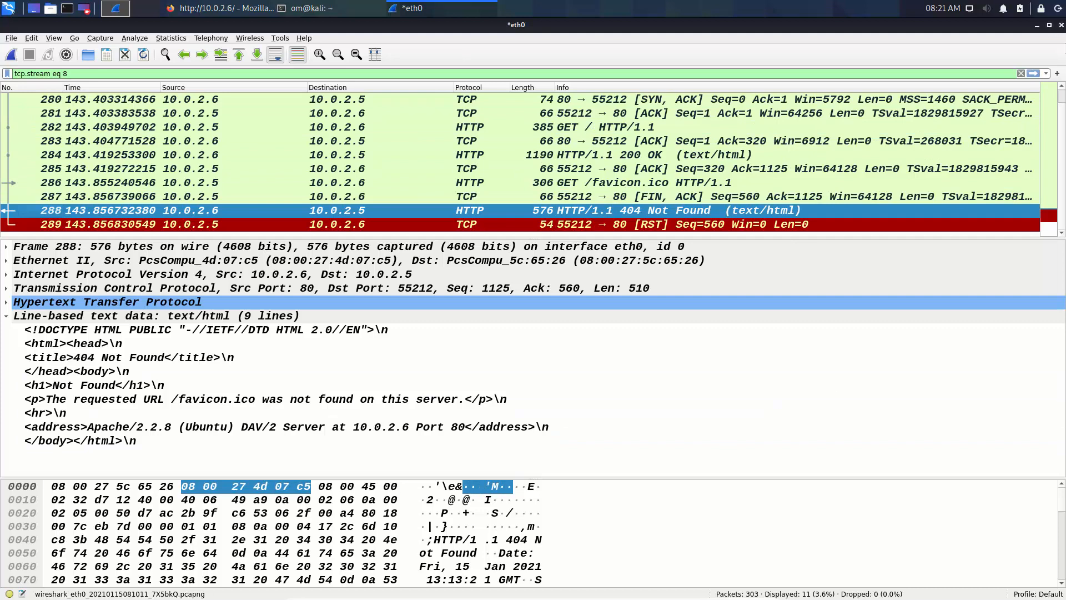
{"action": "left_click", "coordinate": [1061, 25]}
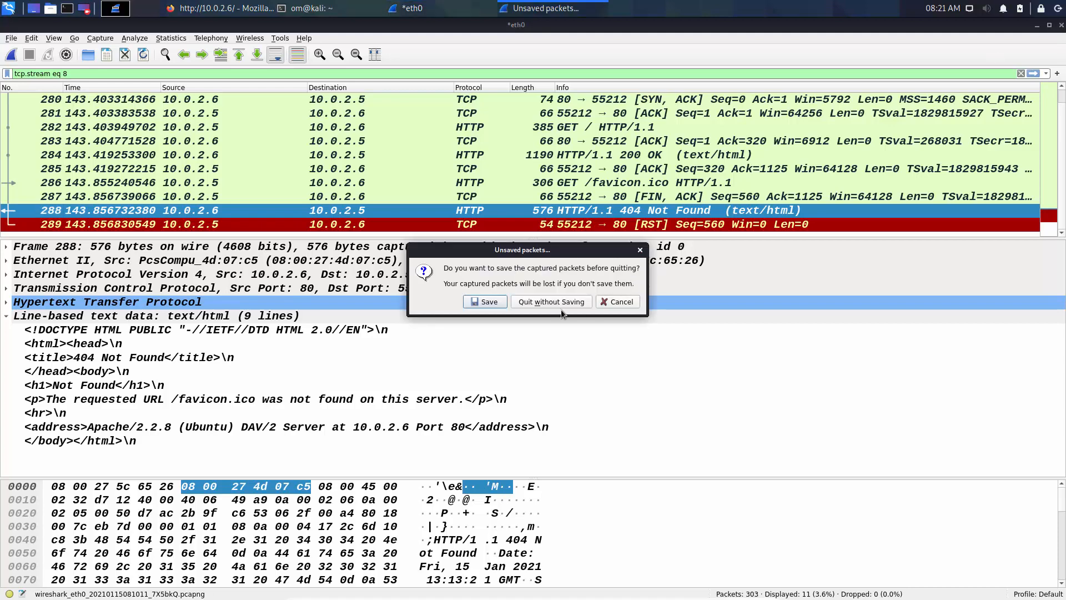
{"action": "left_click", "coordinate": [558, 308]}
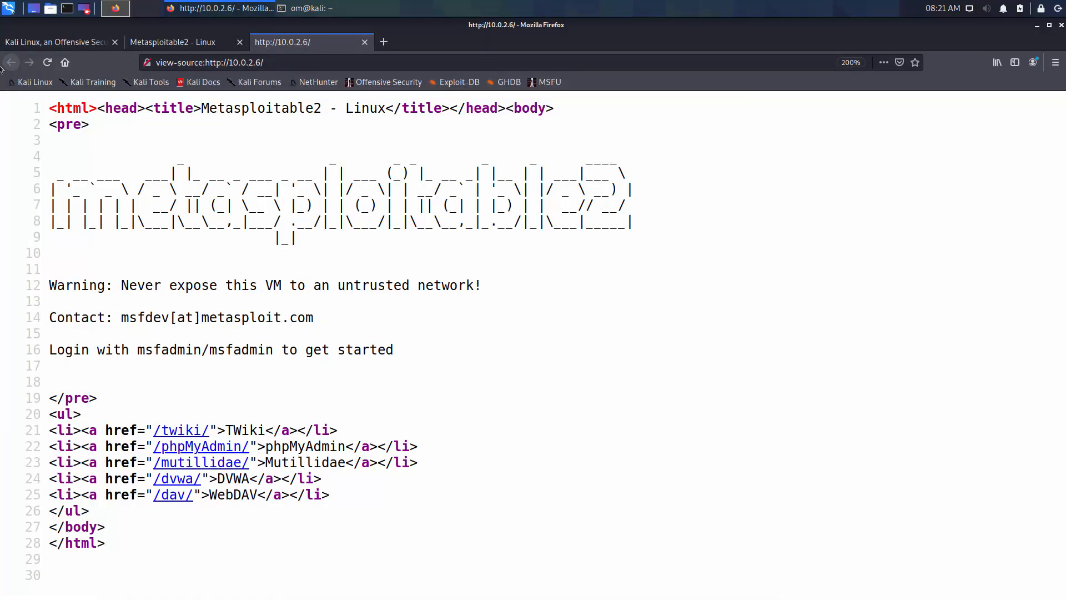
Relaunch Wireshark from a cleared terminal with sudo wireshark and start a live capture on eth0.
{"action": "key", "text": "alt+Tab"}
{"action": "type", "text": "clear"}
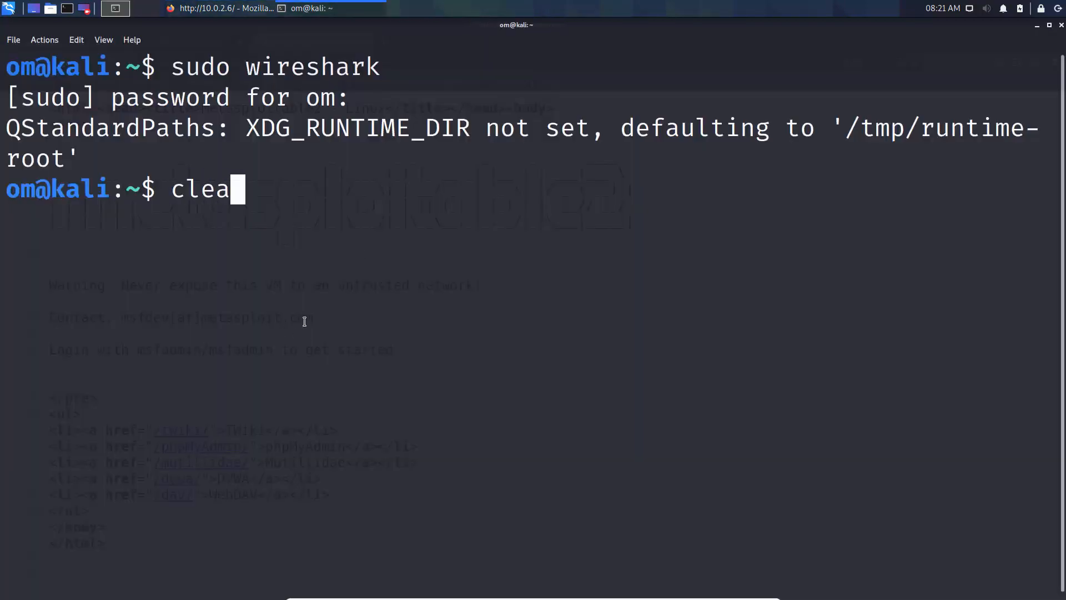
{"action": "key", "text": "Return"}
{"action": "type", "text": "sudo wireshark"}
{"action": "key", "text": "Return"}
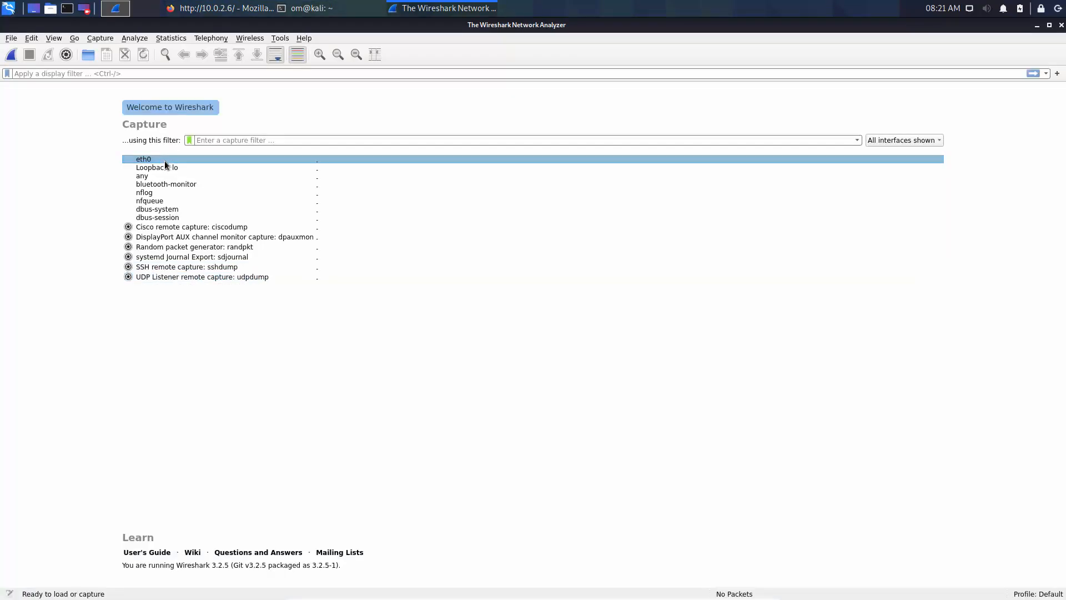
{"action": "double_click", "coordinate": [171, 160]}
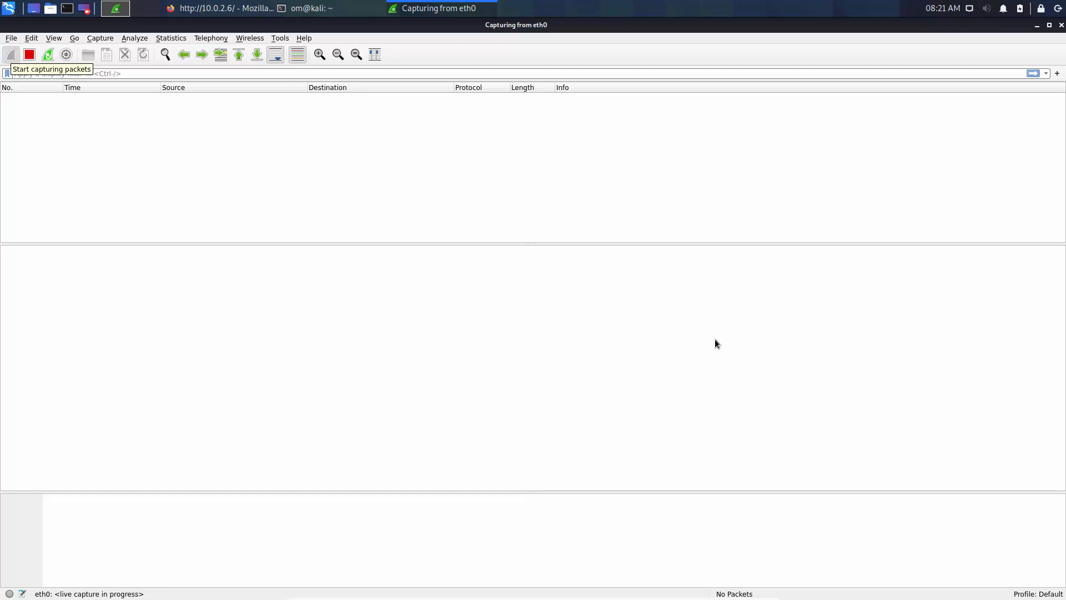
Switch to Firefox and close the browser, returning to the running eth0 capture.
{"action": "key", "text": "alt+Tab"}
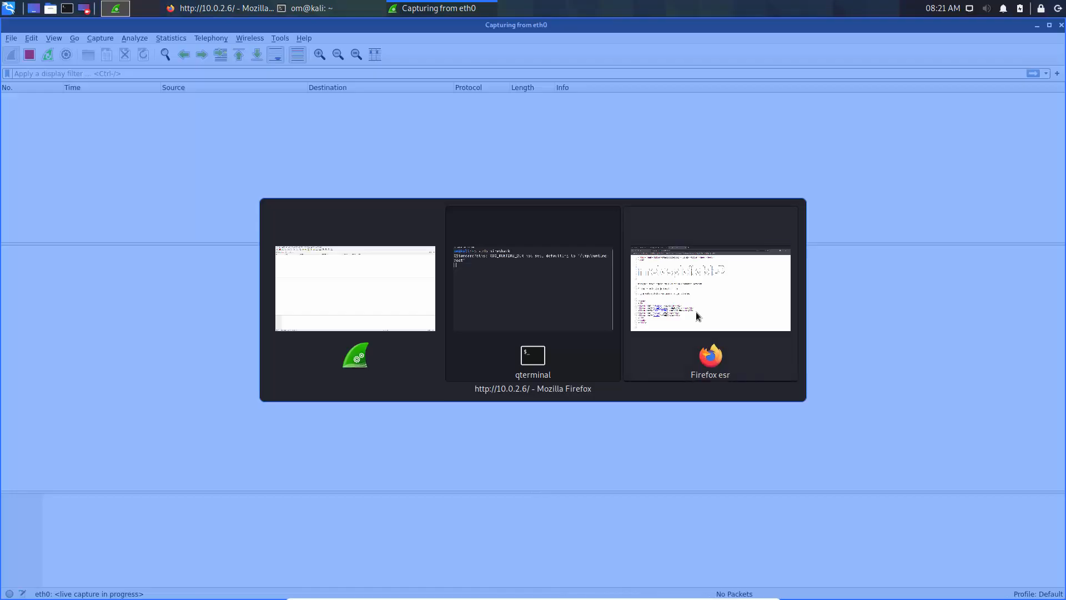
{"action": "left_click", "coordinate": [479, 329]}
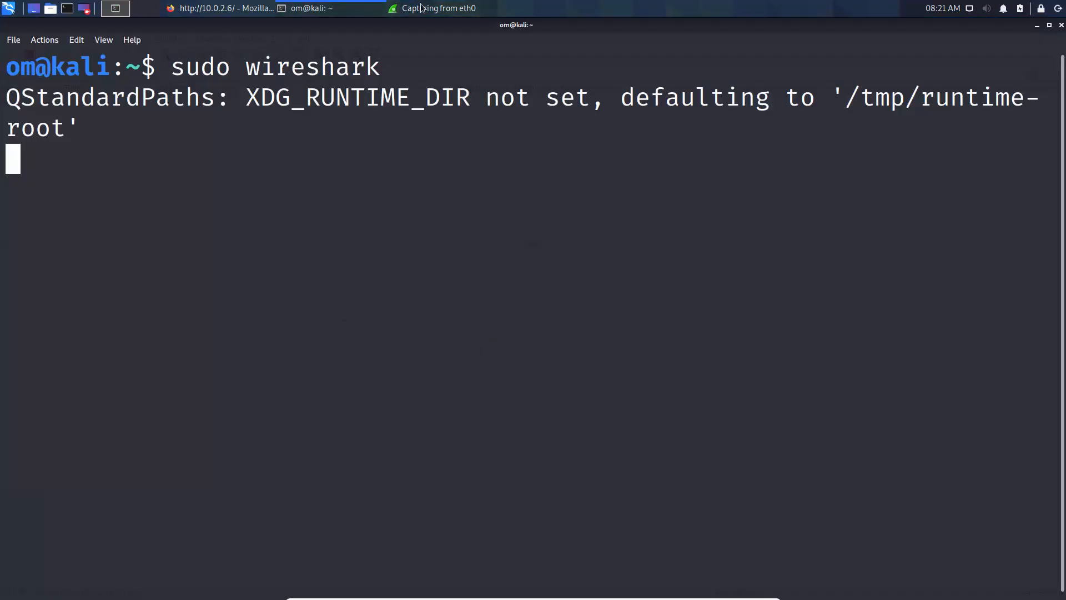
{"action": "left_click", "coordinate": [202, 8]}
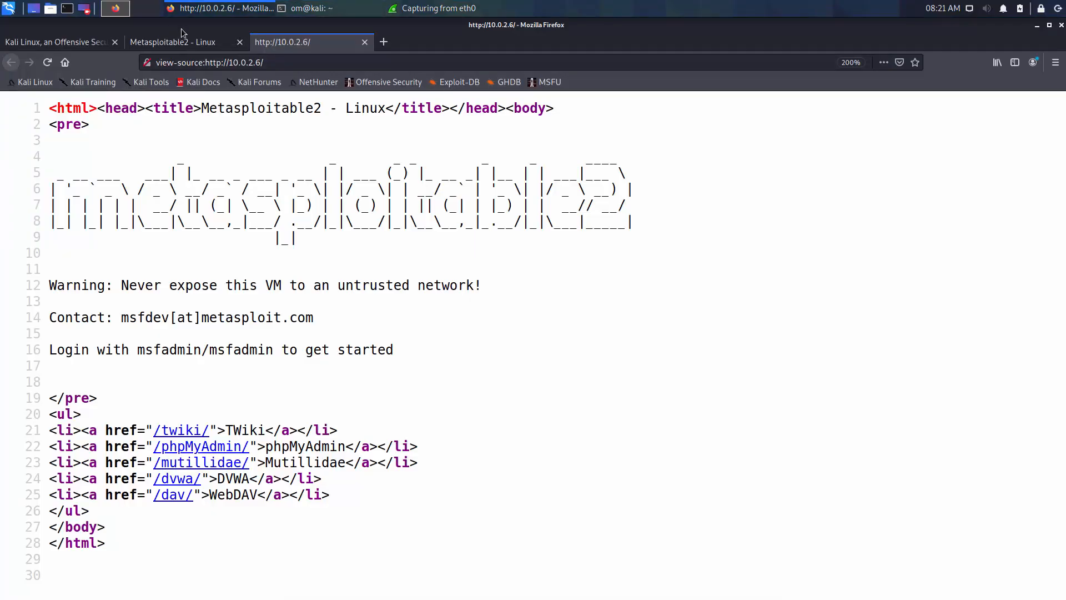
{"action": "left_click", "coordinate": [183, 31]}
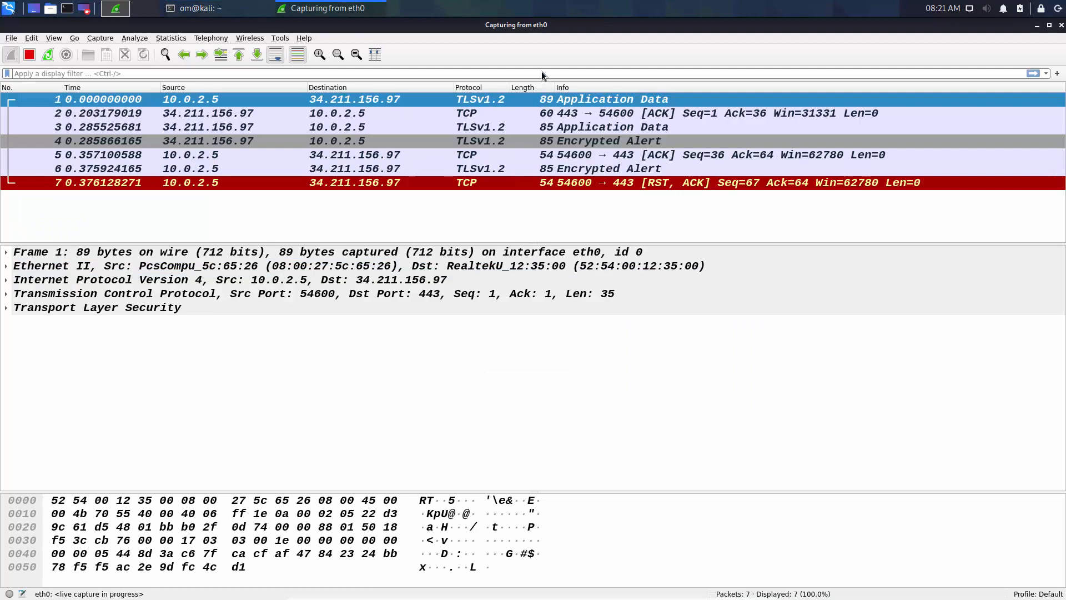
Open an additional terminal session alongside the running sudo wireshark one and enlarge its text.
{"action": "key", "text": "alt+Tab"}
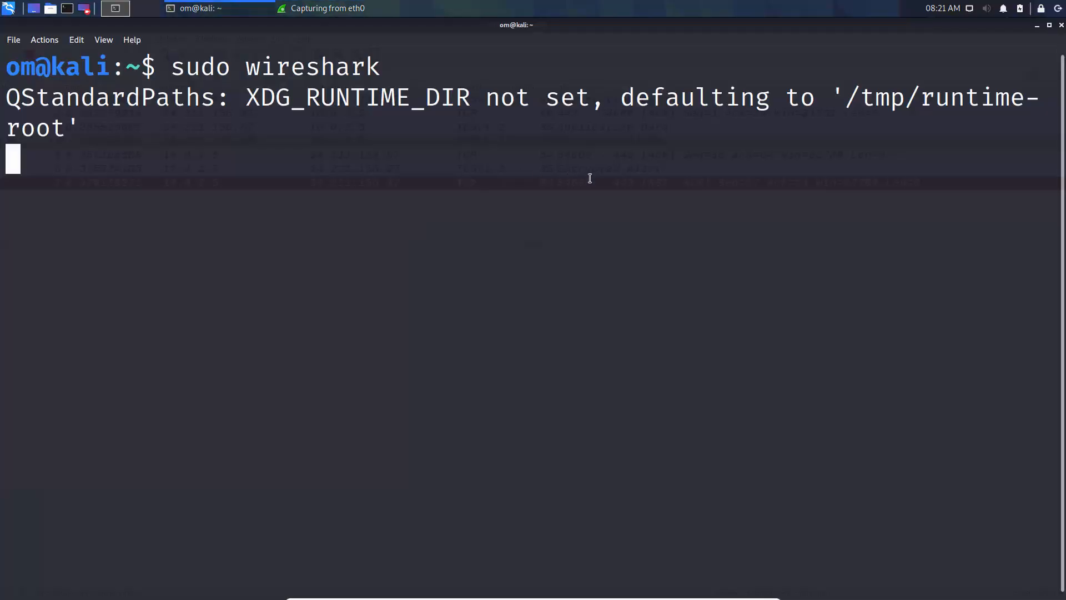
{"action": "key", "text": "ctrl+shift+t"}
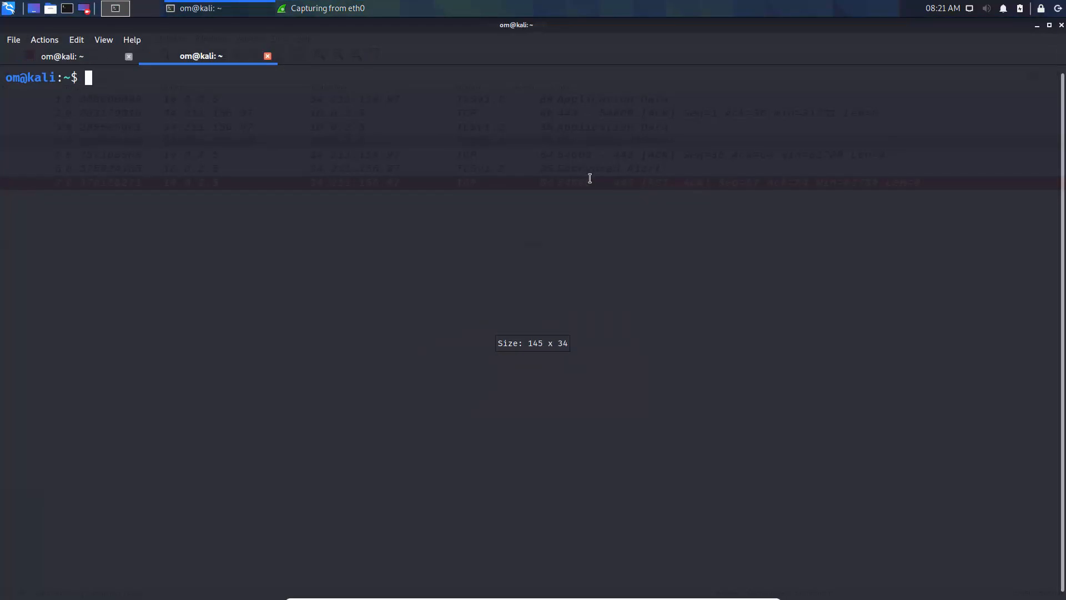
{"action": "key", "text": "ctrl+plus"}
{"action": "key", "text": "ctrl+plus"}
{"action": "key", "text": "ctrl+plus"}
{"action": "key", "text": "ctrl+plus"}
{"action": "key", "text": "ctrl+plus"}
{"action": "key", "text": "ctrl+plus"}
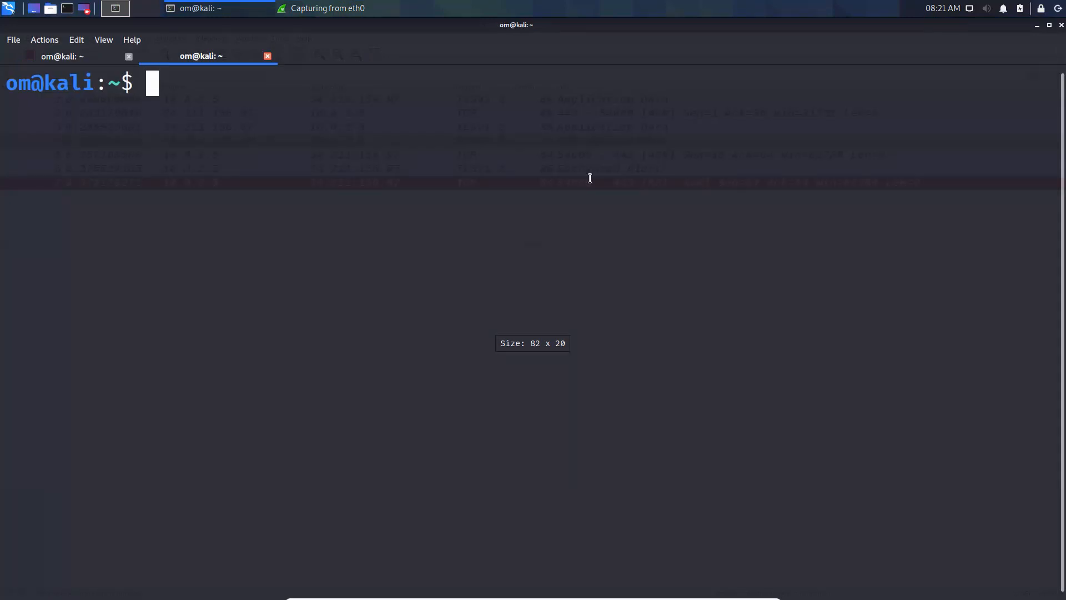
Connect to 10.0.2.6 with ftp and log in as anonymous, entering the account password.
{"action": "type", "text": "ftp "}
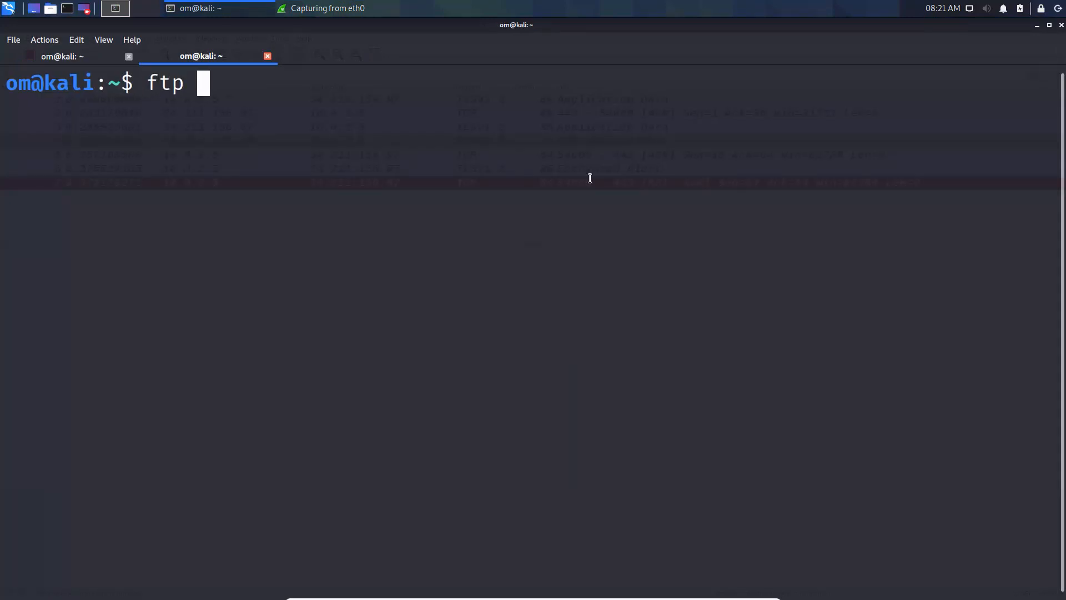
{"action": "type", "text": "10.0.2.6"}
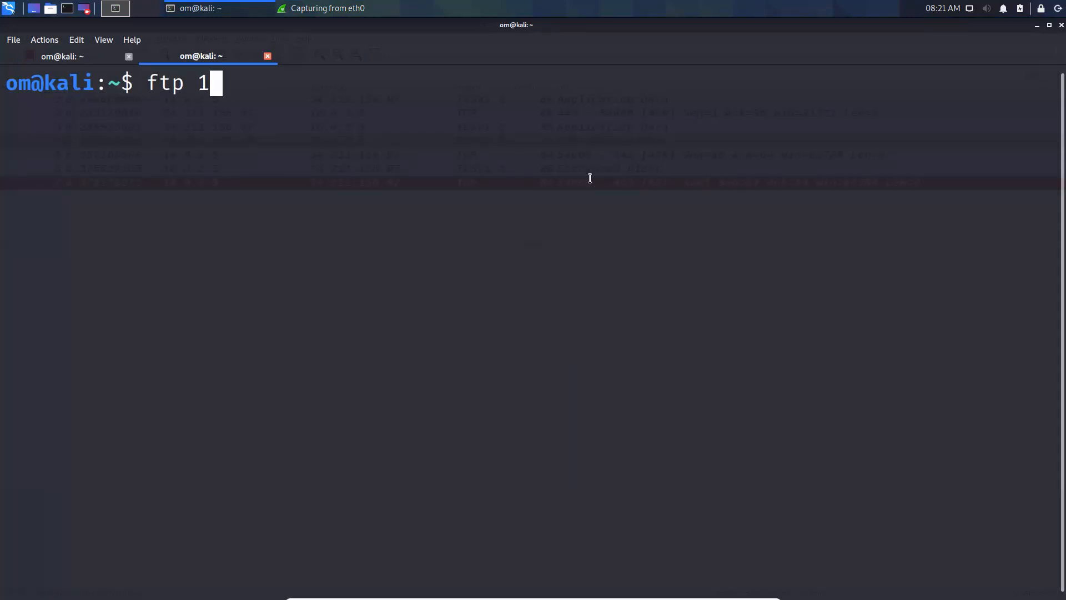
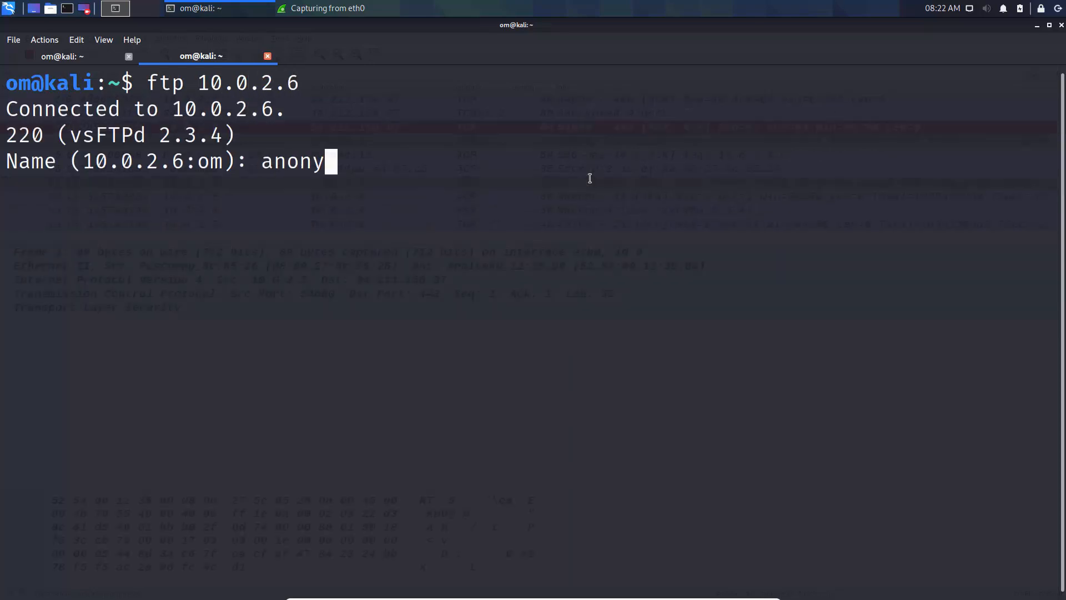
{"action": "key", "text": "Return"}
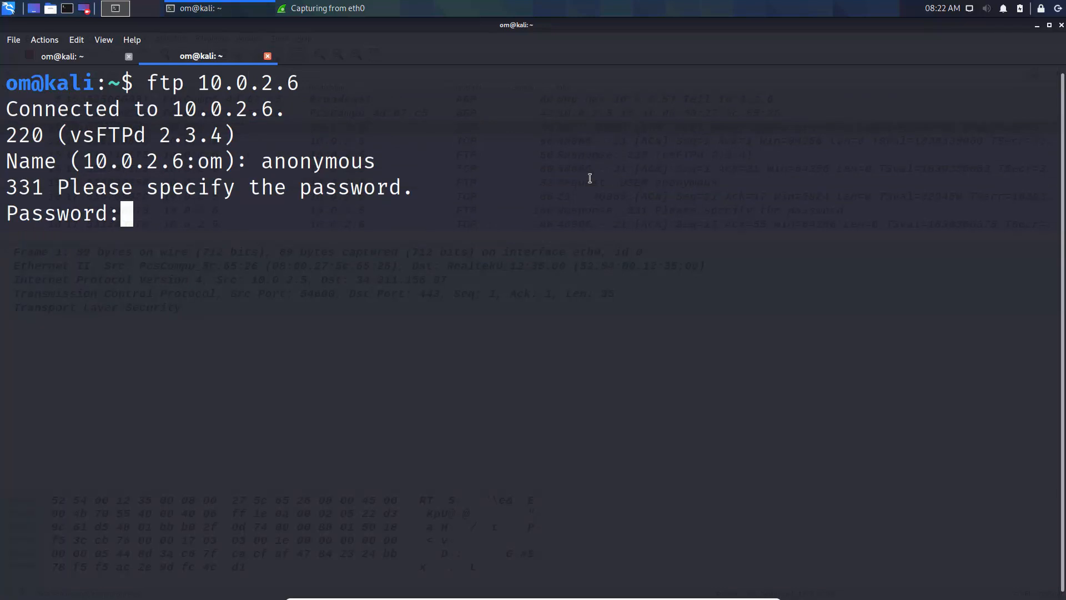
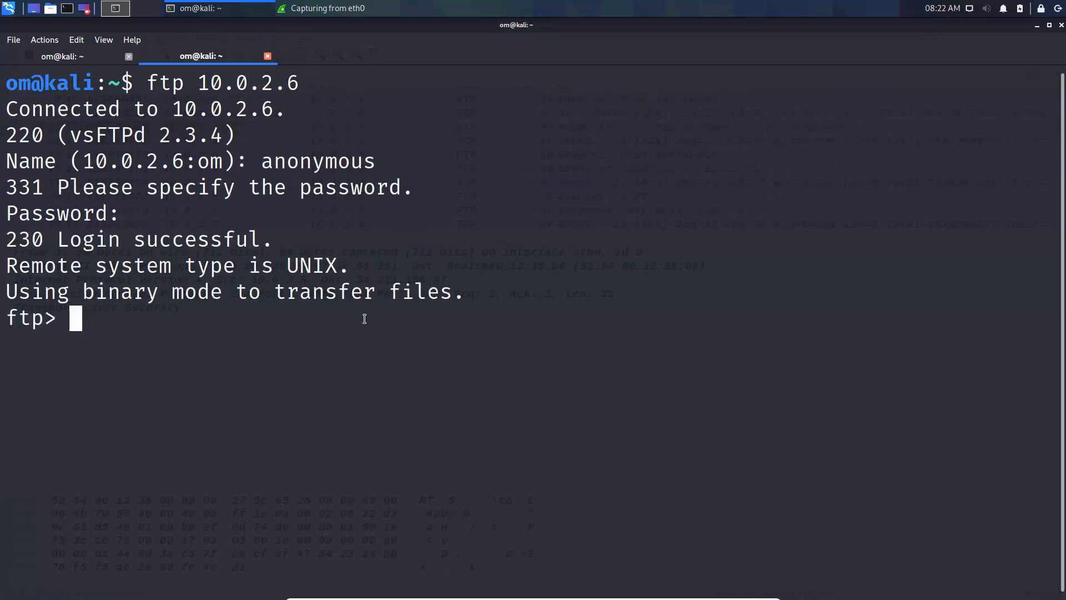
Return to the Wireshark capture and apply the display filter ftp.
{"action": "key", "text": "alt+Tab"}
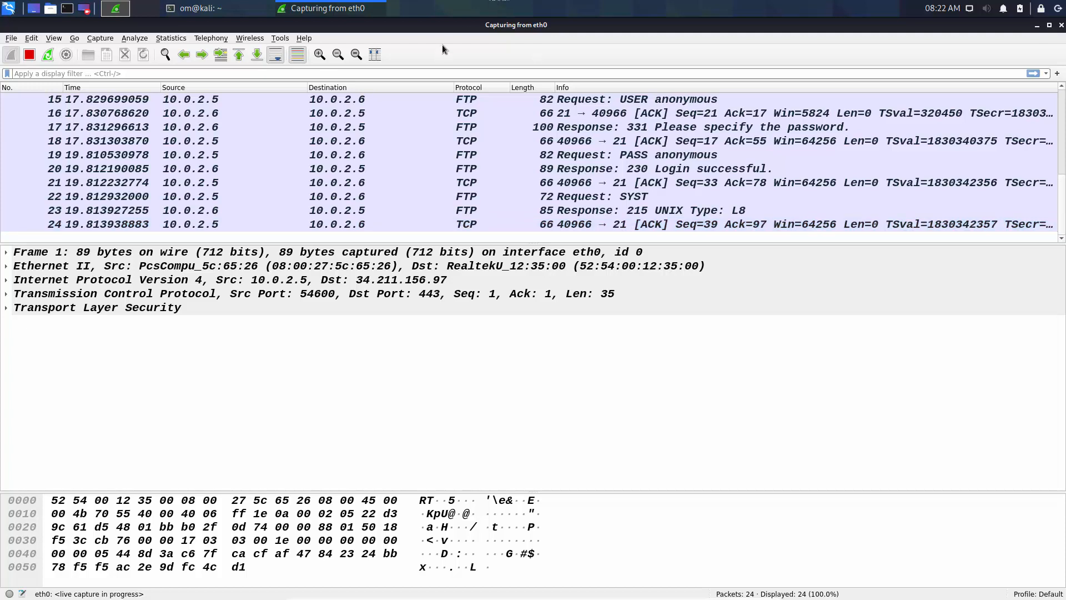
{"action": "left_click", "coordinate": [412, 74]}
{"action": "type", "text": "ftp"}
{"action": "key", "text": "Return"}
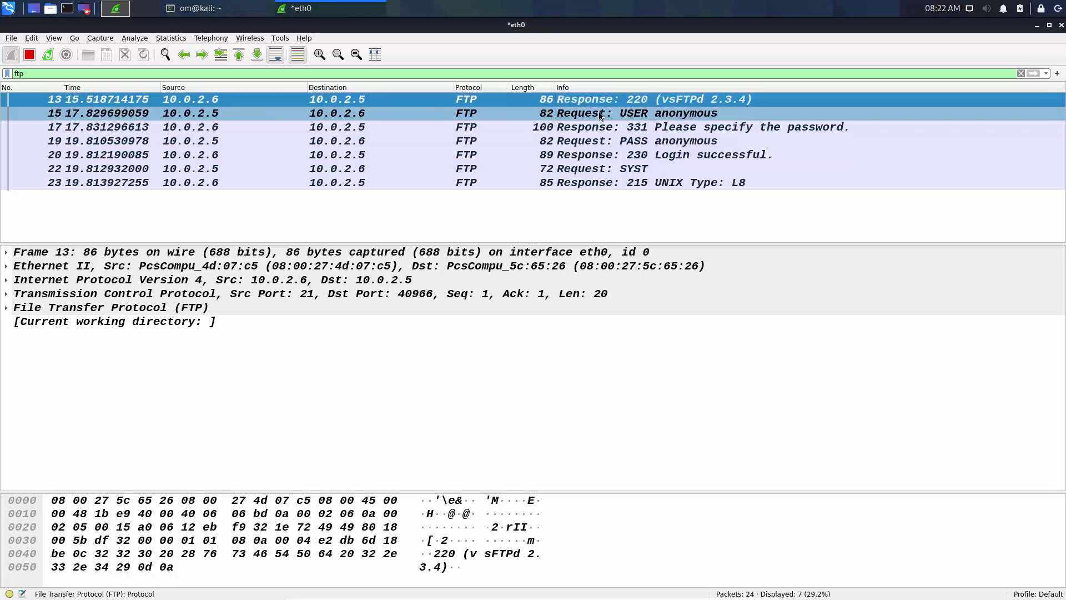
Inspect the FTP login packets one by one: the USER request, the 331 response and the PASS request.
{"action": "left_click", "coordinate": [674, 113]}
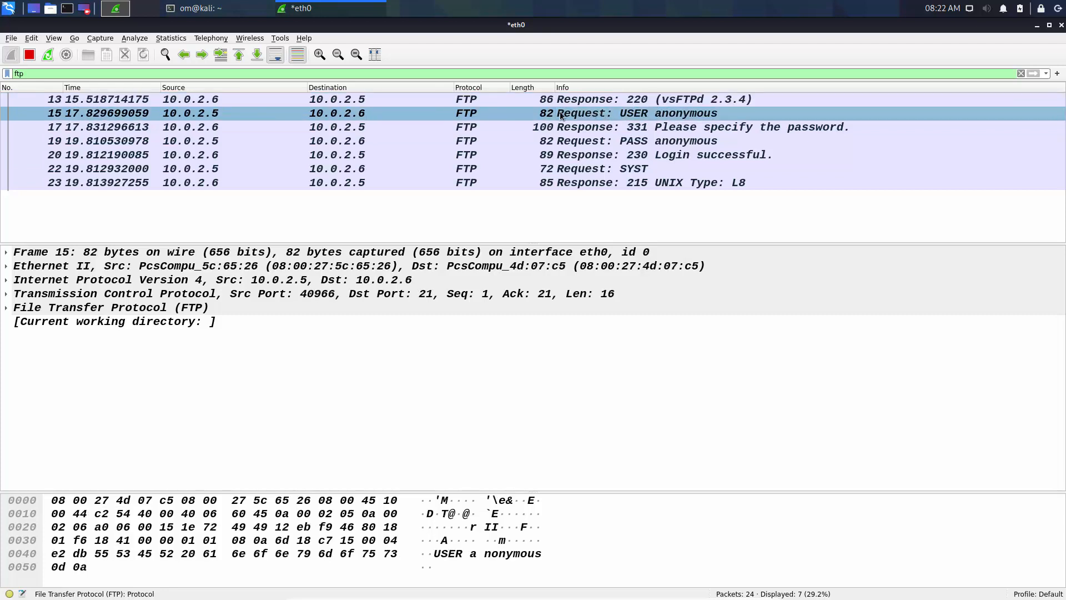
{"action": "left_click", "coordinate": [661, 129]}
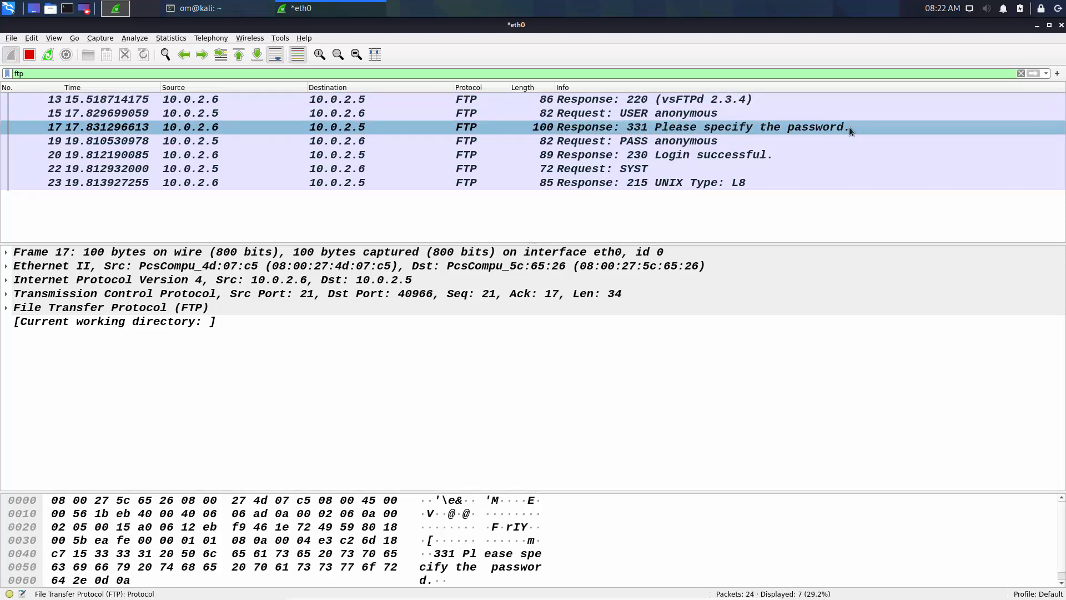
{"action": "left_click", "coordinate": [645, 144]}
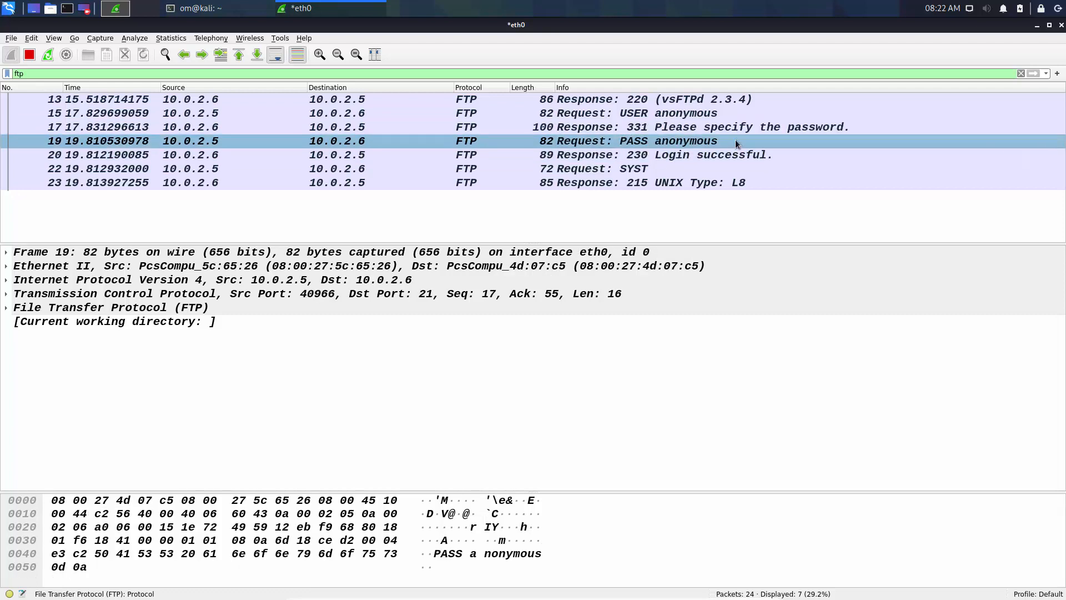
{"action": "left_click", "coordinate": [711, 205]}
Follow the TCP stream of the 220 (vsFTPd 2.3.4) response packet.
{"action": "left_click", "coordinate": [640, 105]}
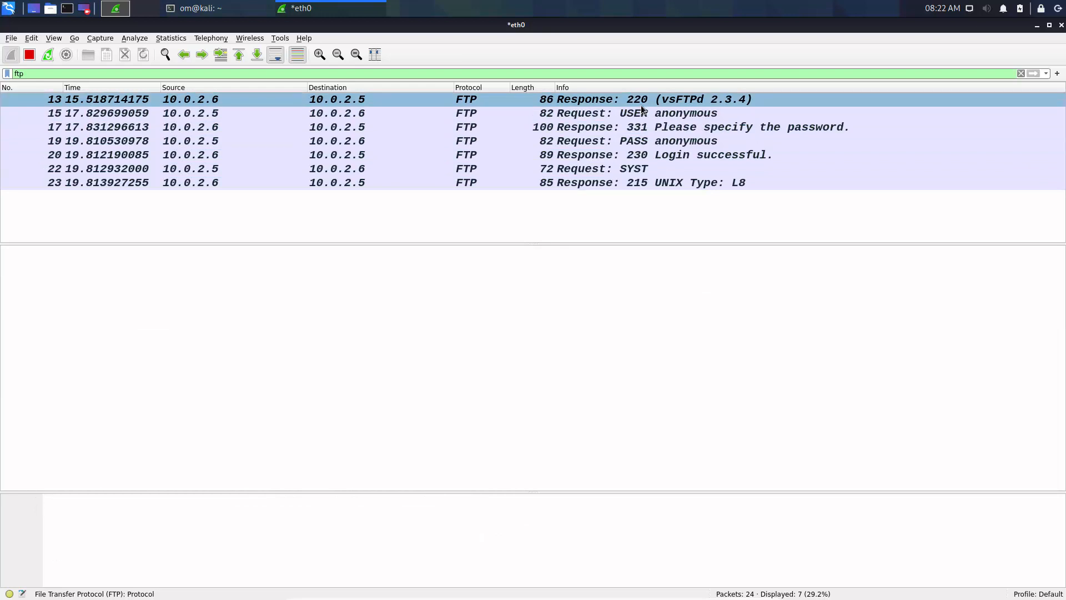
{"action": "right_click", "coordinate": [641, 105]}
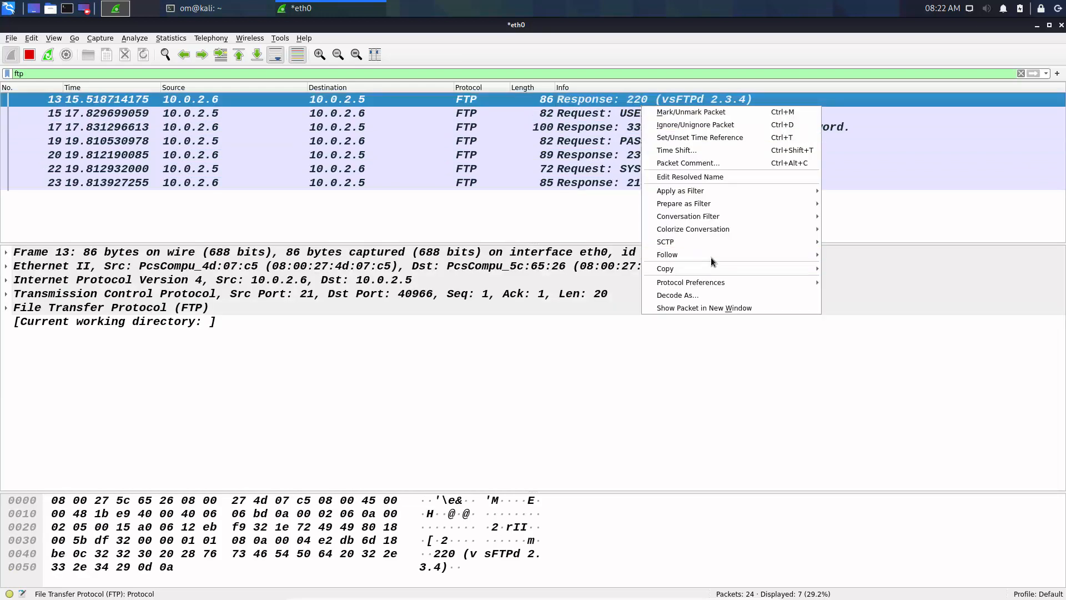
{"action": "mouse_move", "coordinate": [715, 257]}
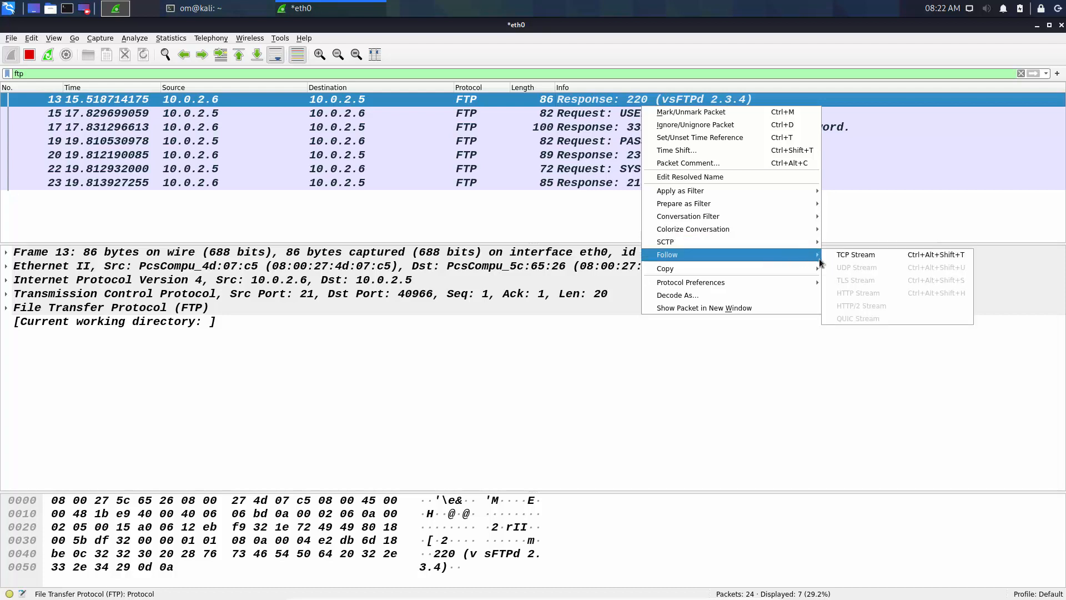
{"action": "left_click", "coordinate": [837, 258]}
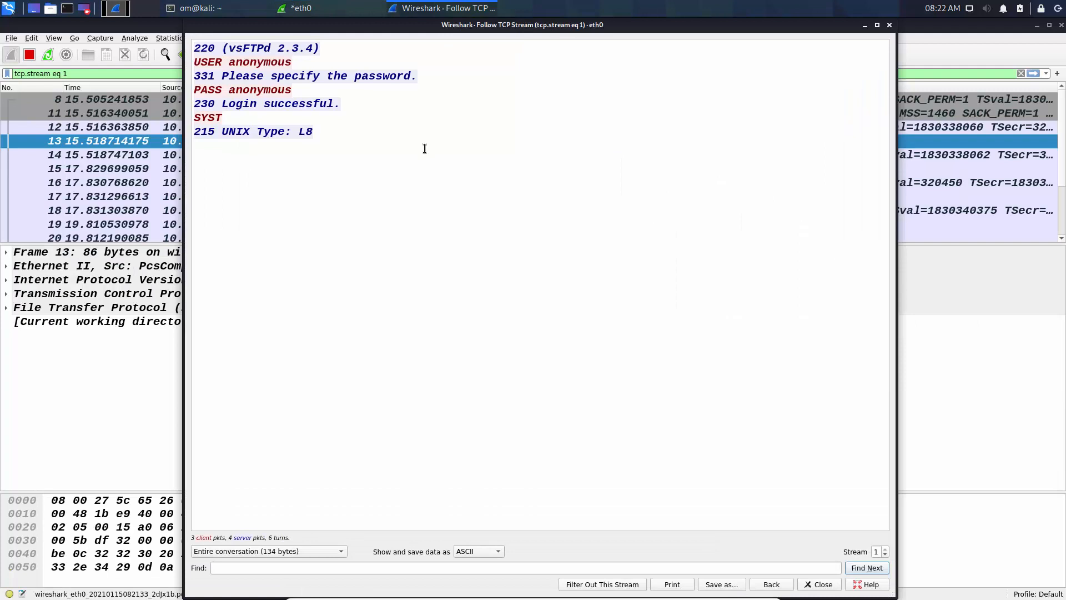
Examine the followed FTP stream, highlighting the 220 server banner, the username and the password value.
{"action": "left_click_drag", "start_coordinate": [320, 48], "coordinate": [194, 47]}
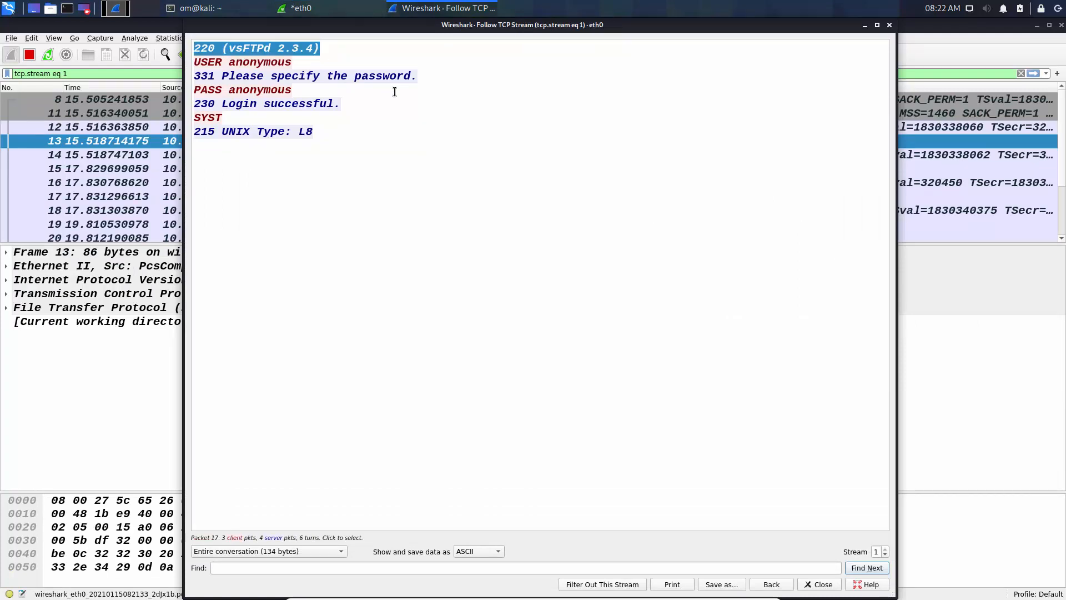
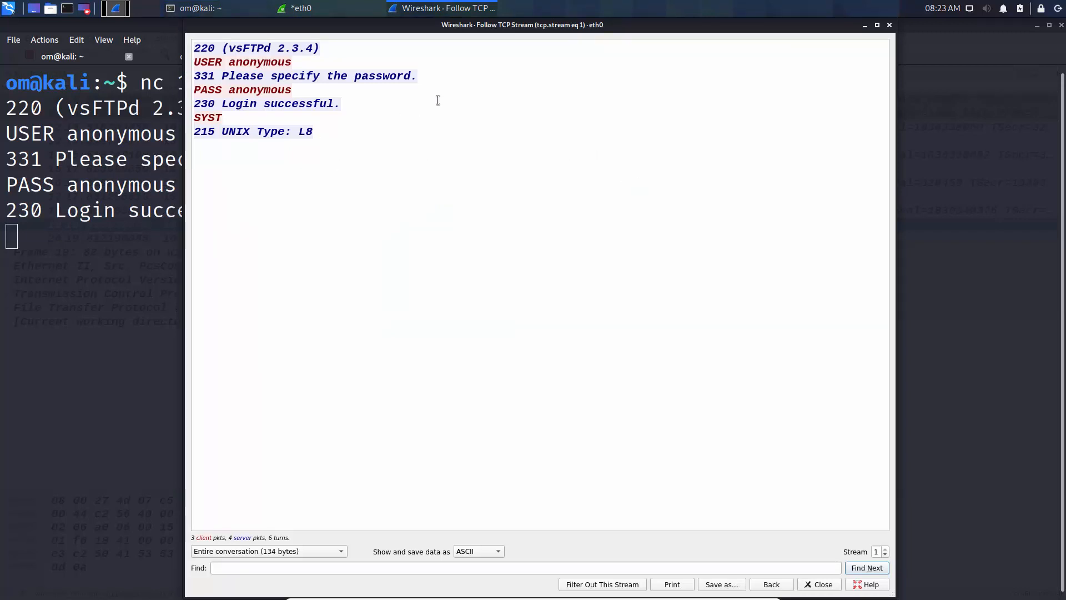
{"action": "left_click", "coordinate": [252, 58]}
{"action": "double_click", "coordinate": [252, 58]}
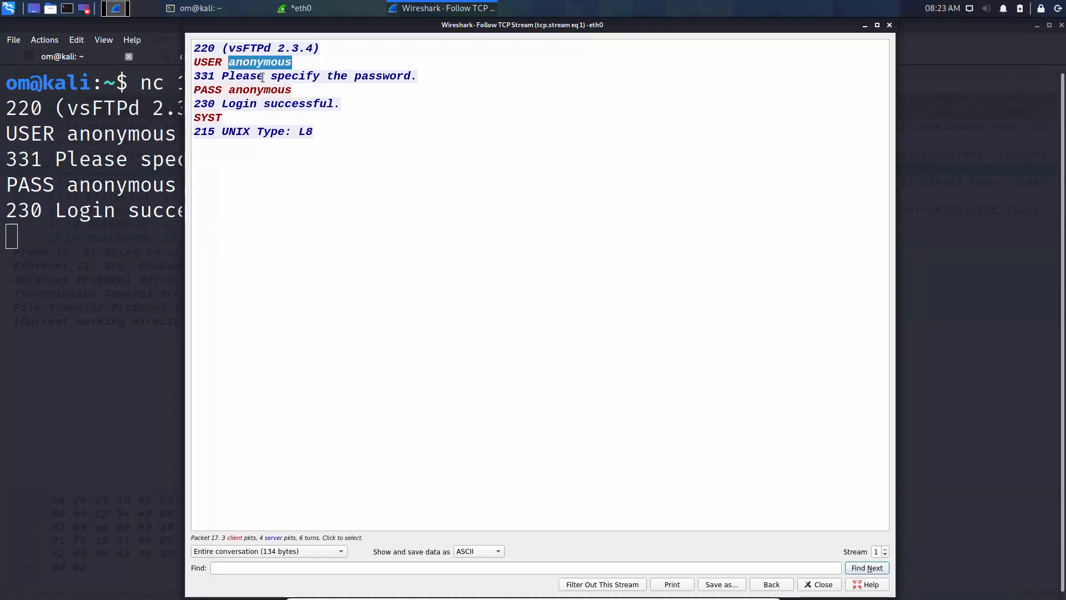
{"action": "left_click", "coordinate": [252, 58]}
{"action": "double_click", "coordinate": [270, 89]}
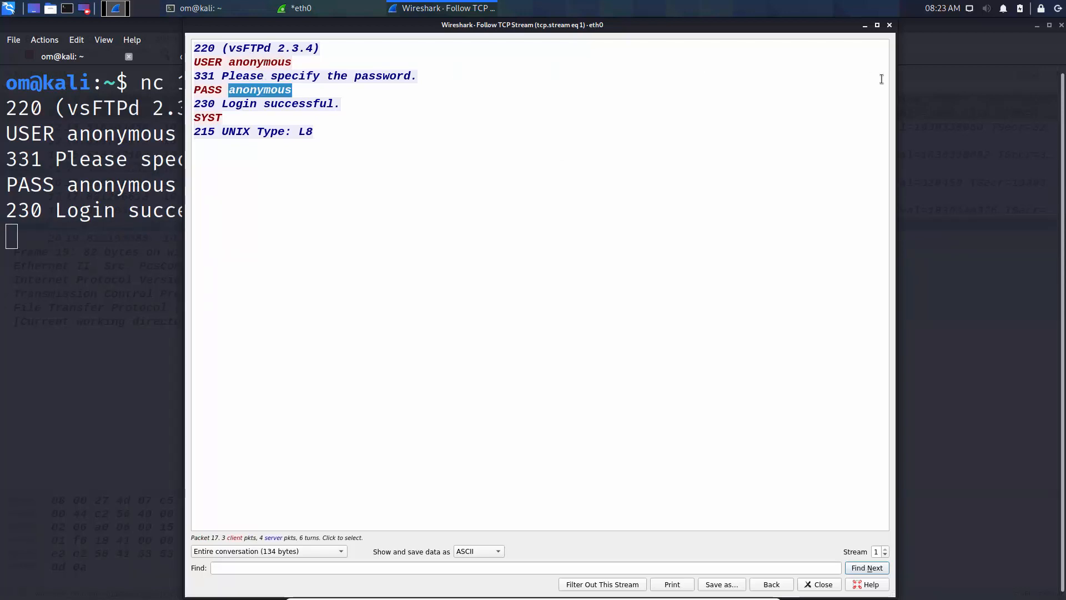
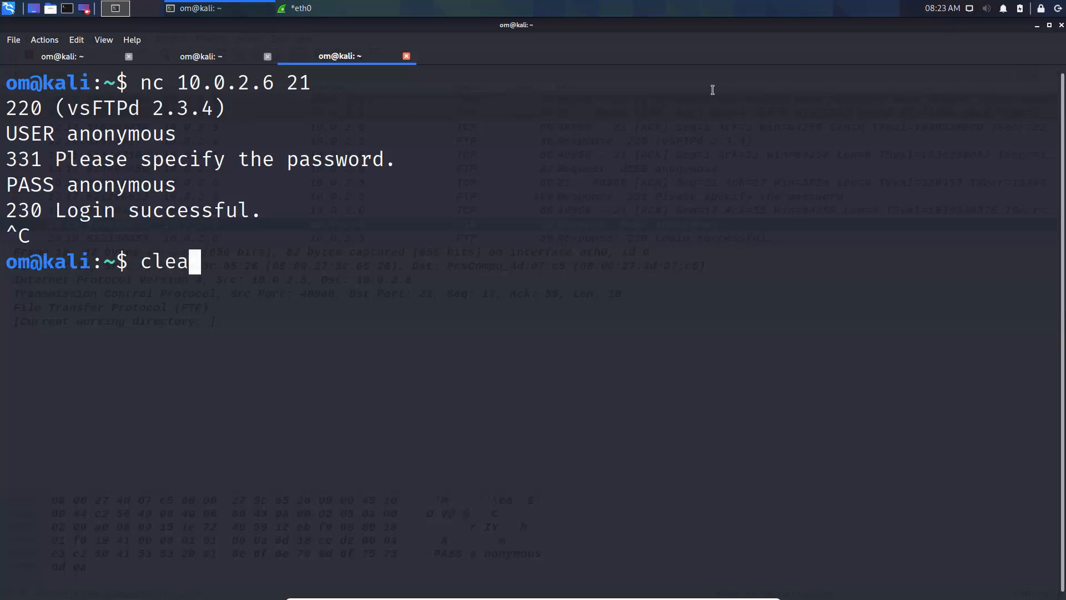
Clear the terminal and try to open a telnet session to 10.0.2.6.
{"action": "key", "text": "Return"}
{"action": "type", "text": "telnet"}
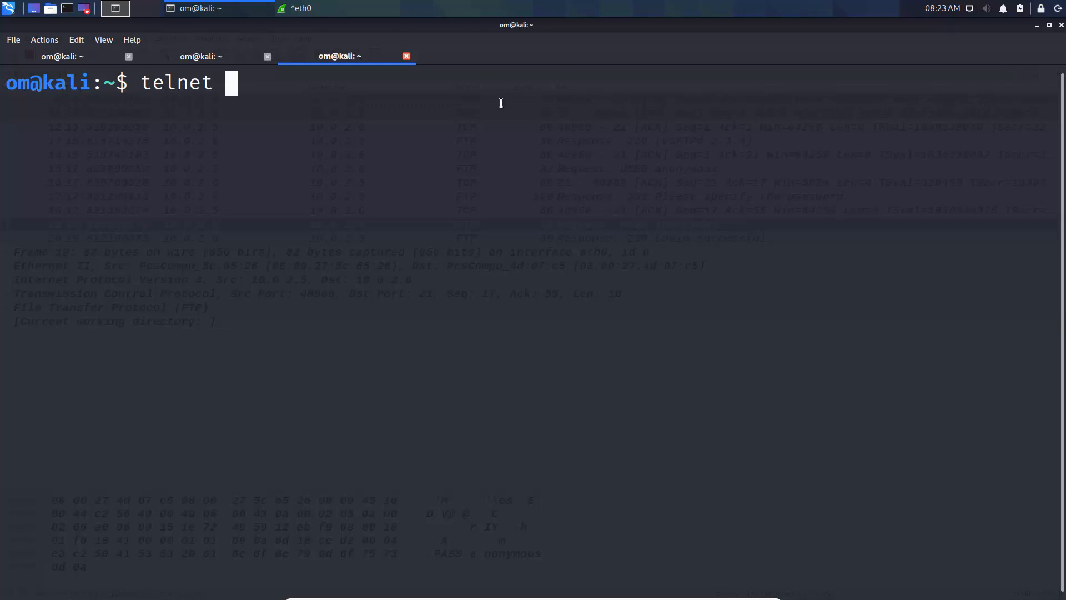
{"action": "type", "text": "1"}
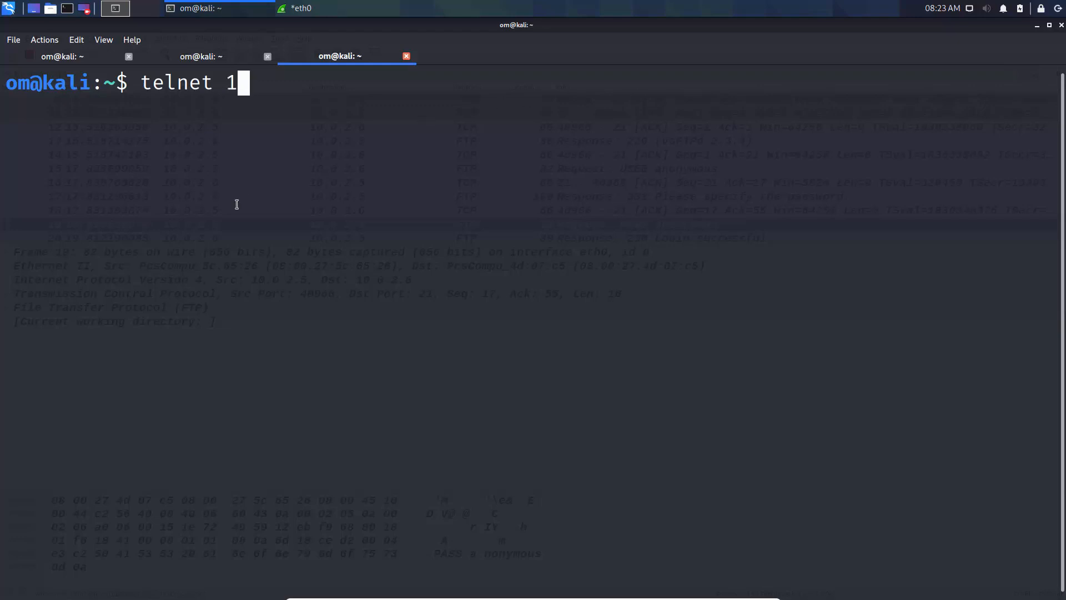
{"action": "type", "text": "0.0.2.6"}
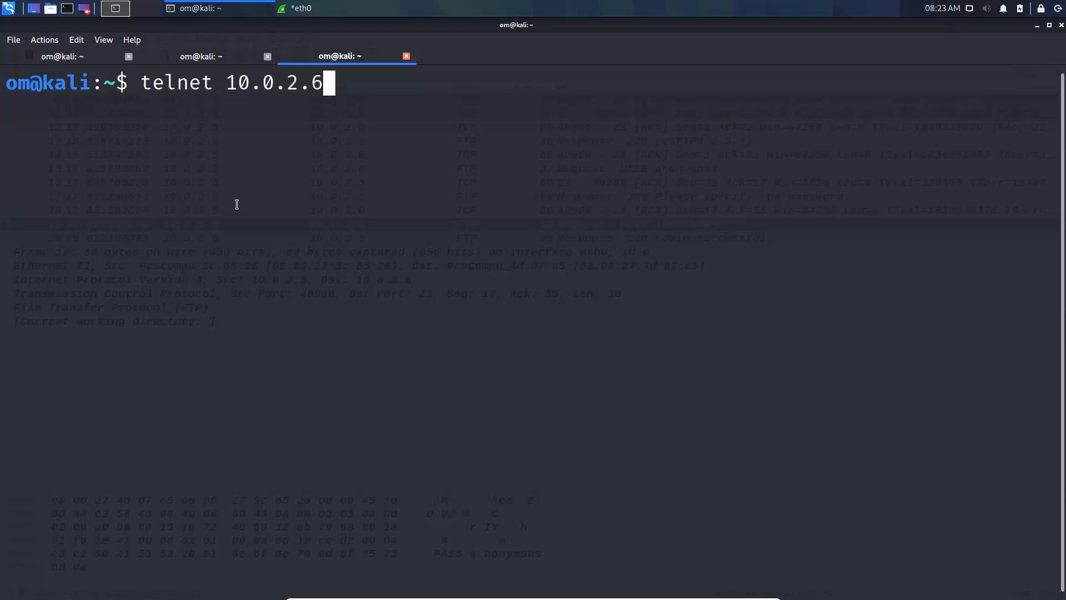
{"action": "key", "text": "Return"}
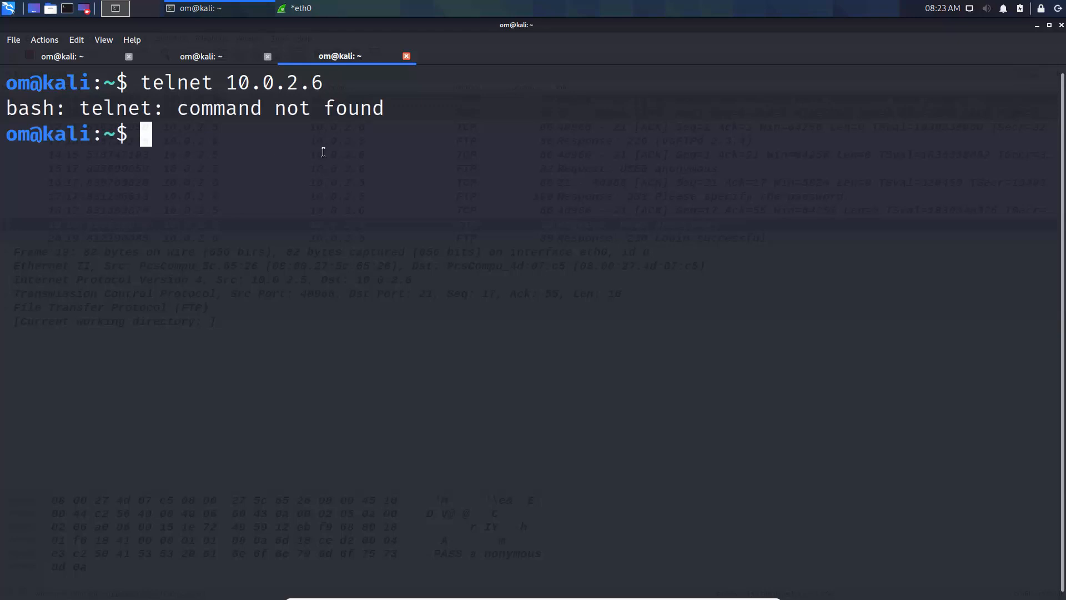
Retry the telnet connection to 10.0.2.6 with sudo, entering the sudo password.
{"action": "key", "text": "Up"}
{"action": "key", "text": "Left"}
{"action": "key", "text": "Left"}
{"action": "key", "text": "Left"}
{"action": "key", "text": "Home"}
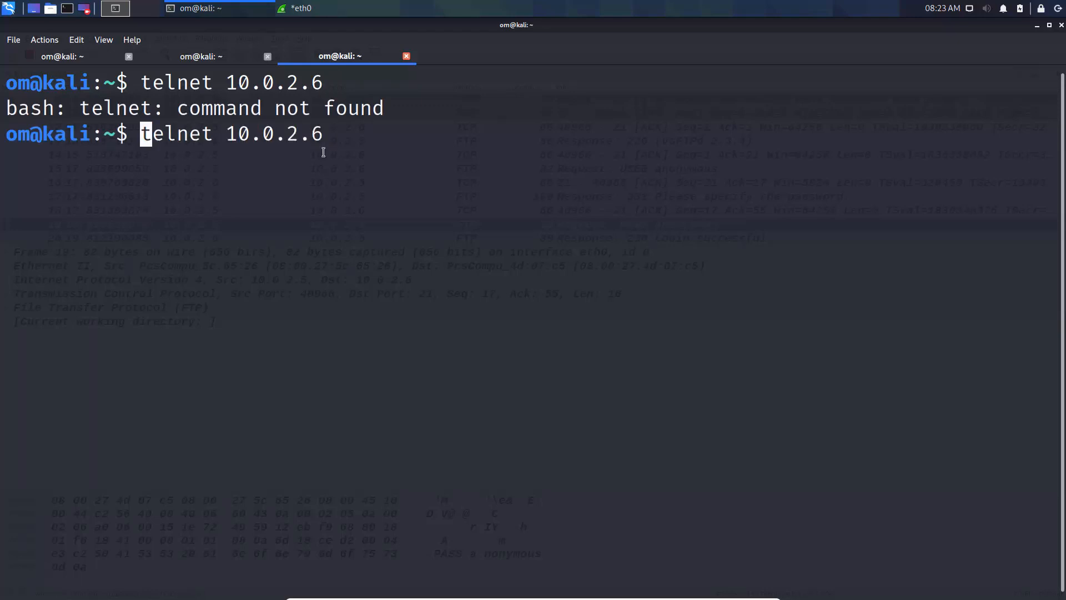
{"action": "type", "text": "su"}
{"action": "type", "text": "do"}
{"action": "key", "text": "Return"}
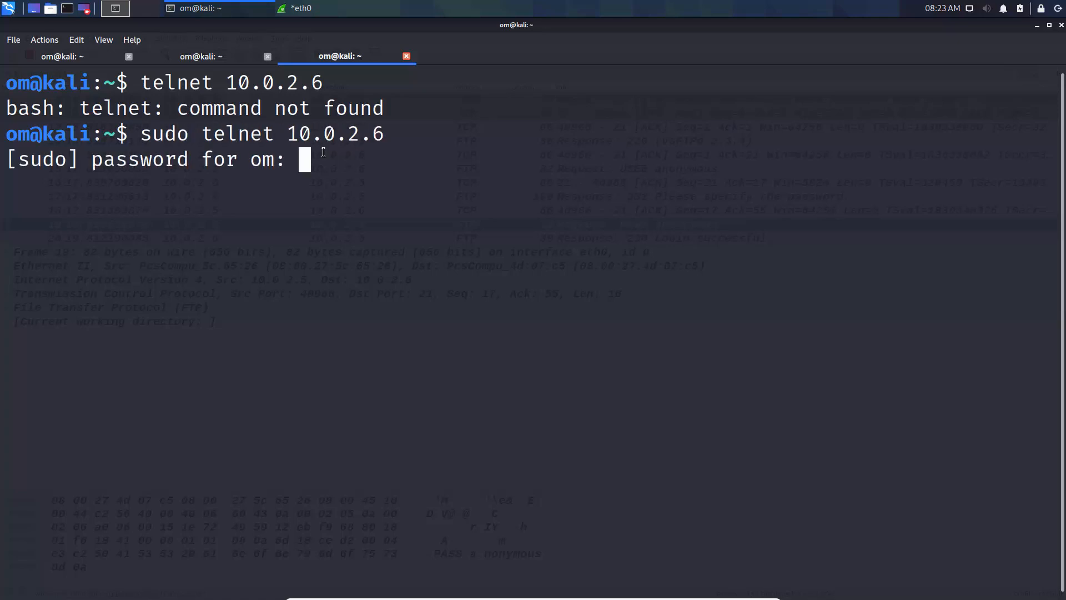
{"action": "key", "text": "Return"}
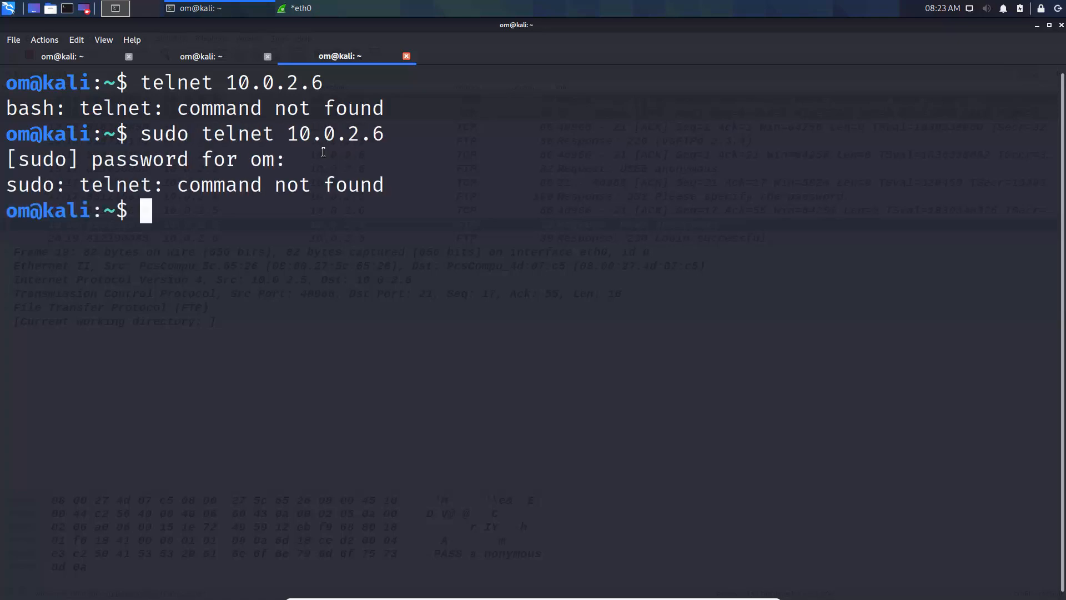
Install the telnet package with sudo apt install.
{"action": "type", "text": "sudo apt install"}
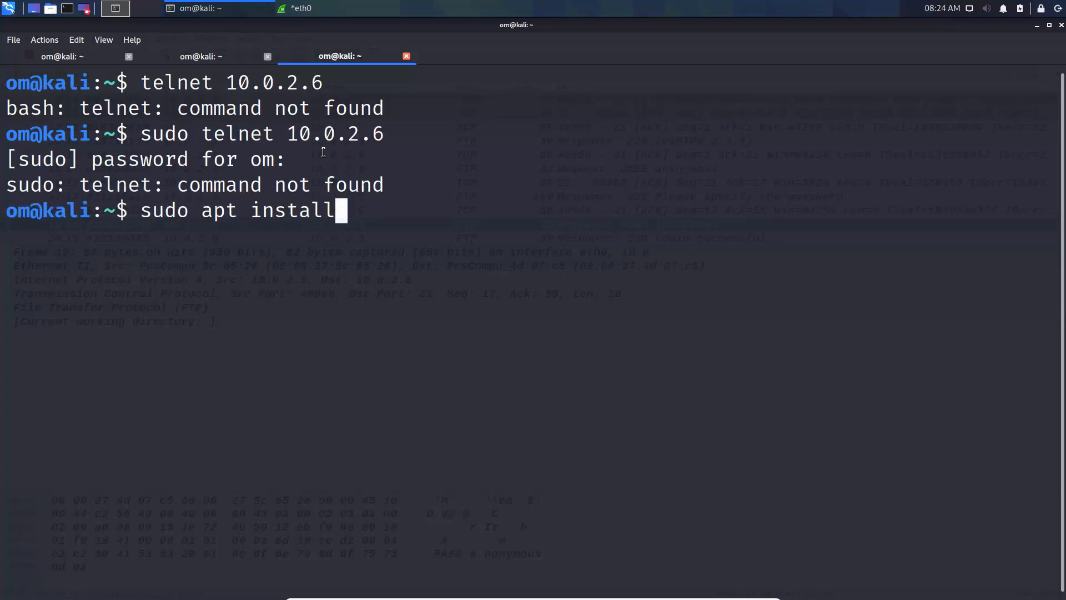
{"action": "type", "text": " telnet"}
{"action": "key", "text": "Return"}
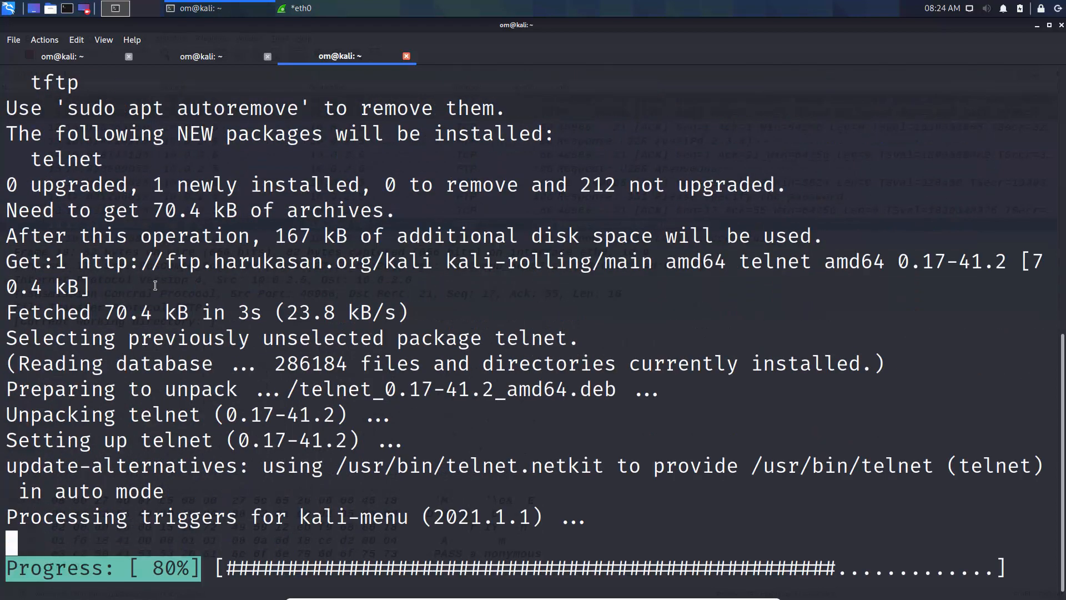
Clear the terminal and connect to 10.0.2.6 with telnet, highlighting part of the connection output.
{"action": "type", "text": "clea"}
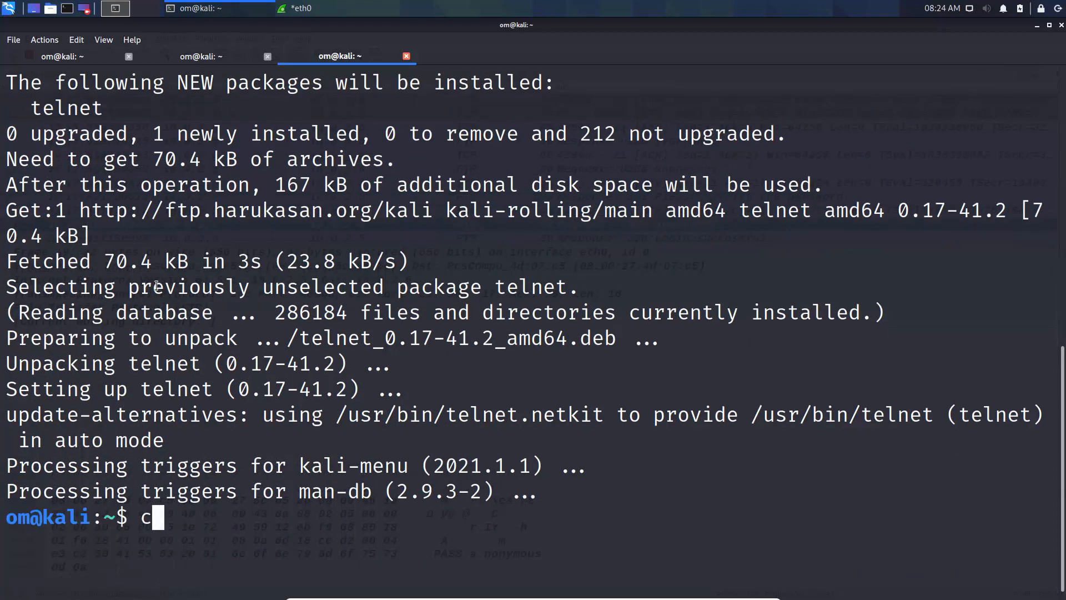
{"action": "type", "text": "r"}
{"action": "key", "text": "Return"}
{"action": "type", "text": "tel"}
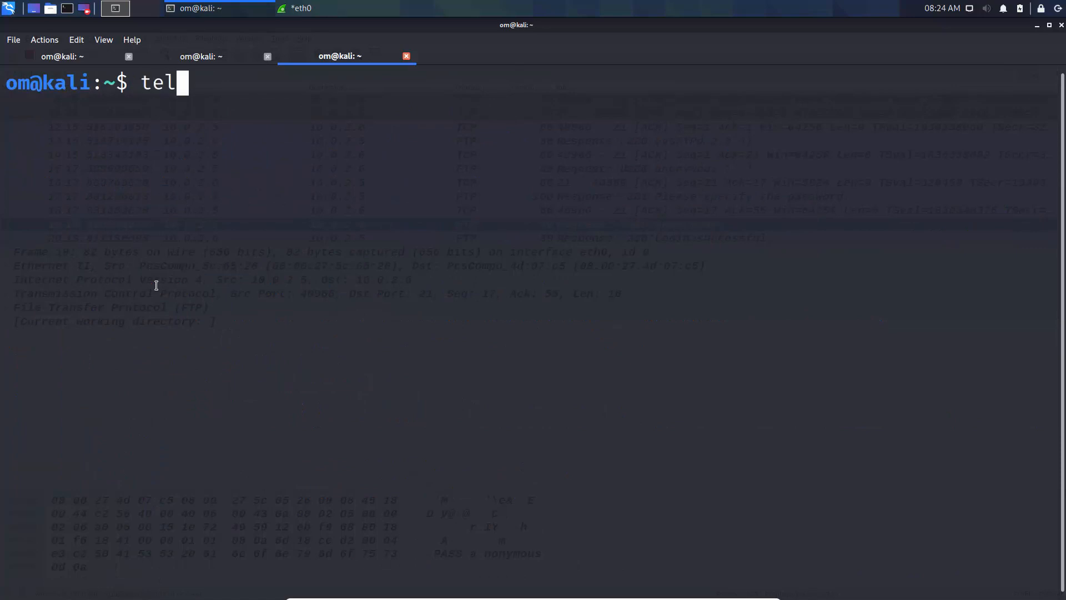
{"action": "type", "text": "net 10.0.2.6"}
{"action": "key", "text": "Return"}
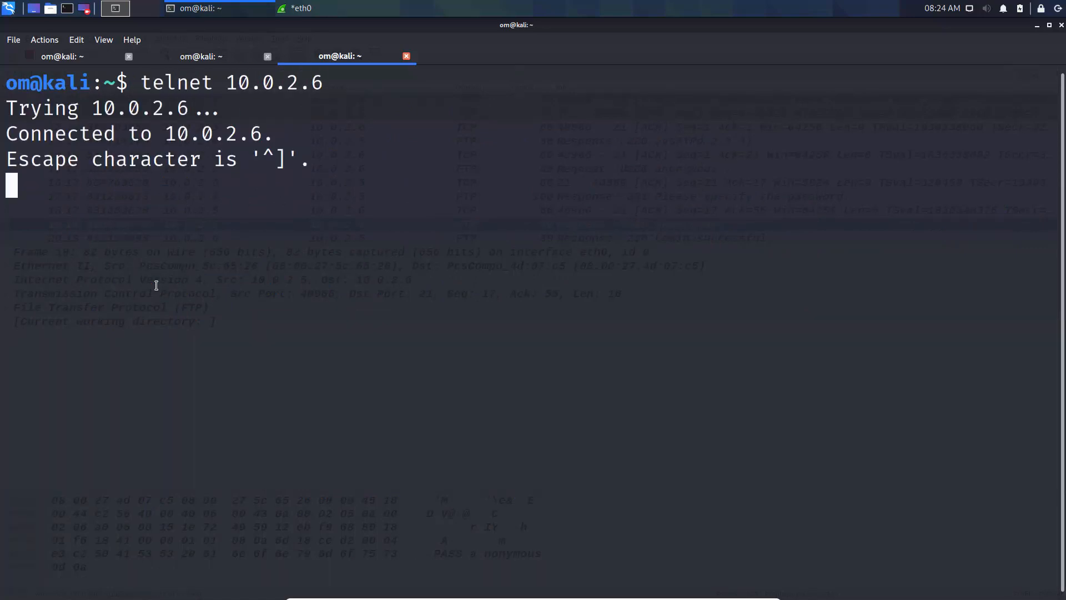
{"action": "left_click_drag", "start_coordinate": [4, 106], "coordinate": [443, 213]}
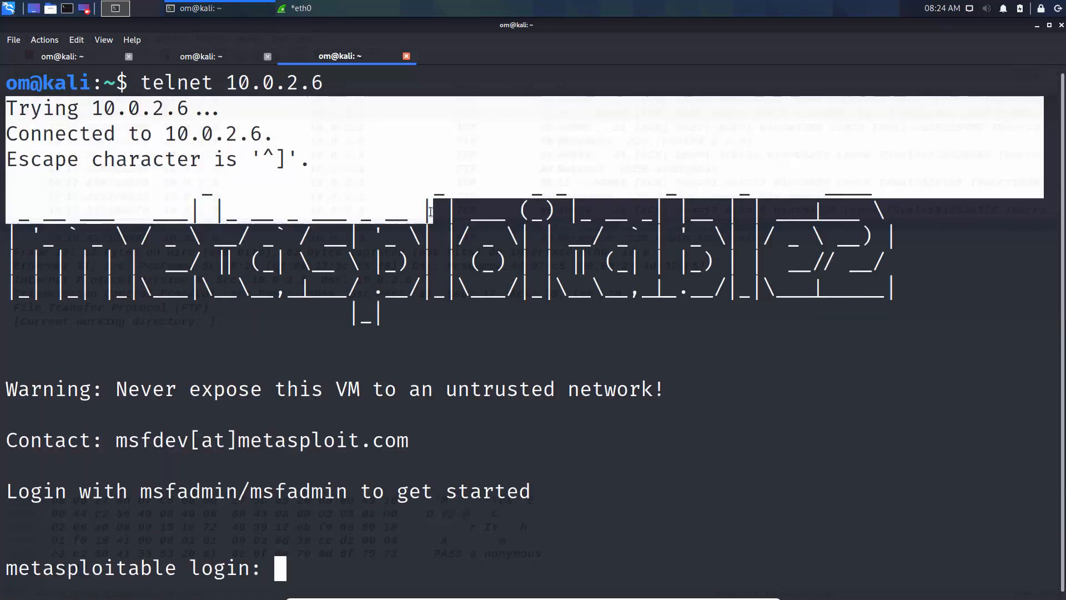
{"action": "left_click", "coordinate": [442, 213]}
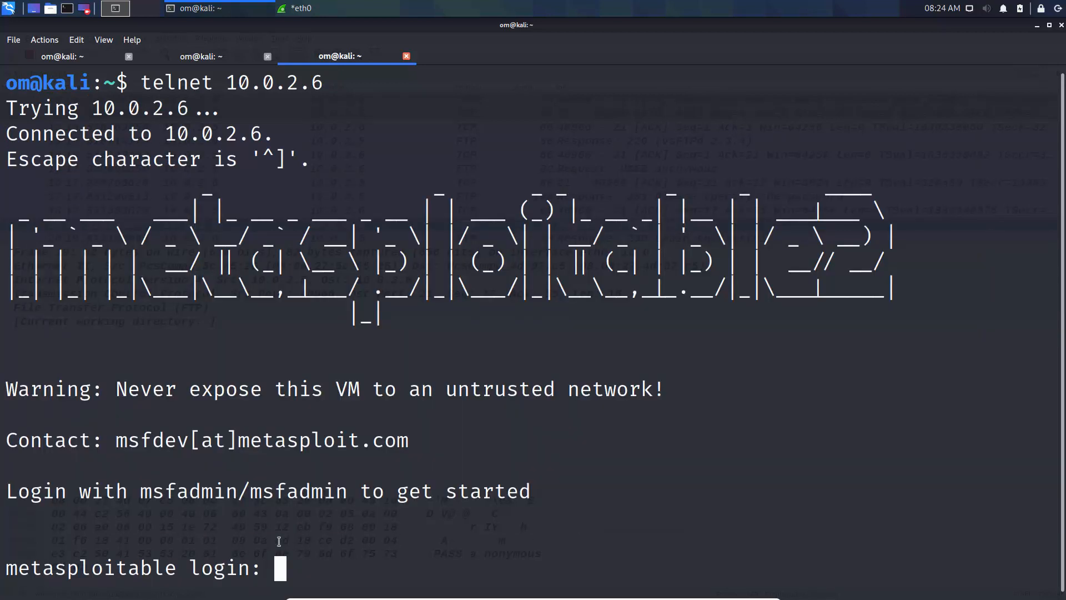
Log in to metasploitable with the account username and password given in the banner, and list the home directory with ls.
{"action": "type", "text": "msfadmin"}
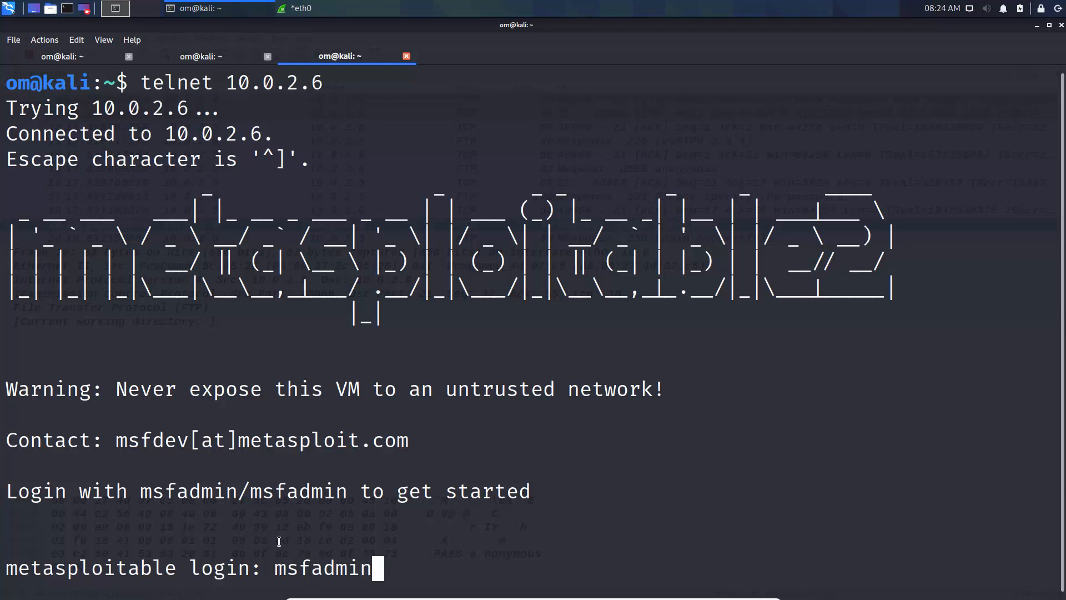
{"action": "key", "text": "Return"}
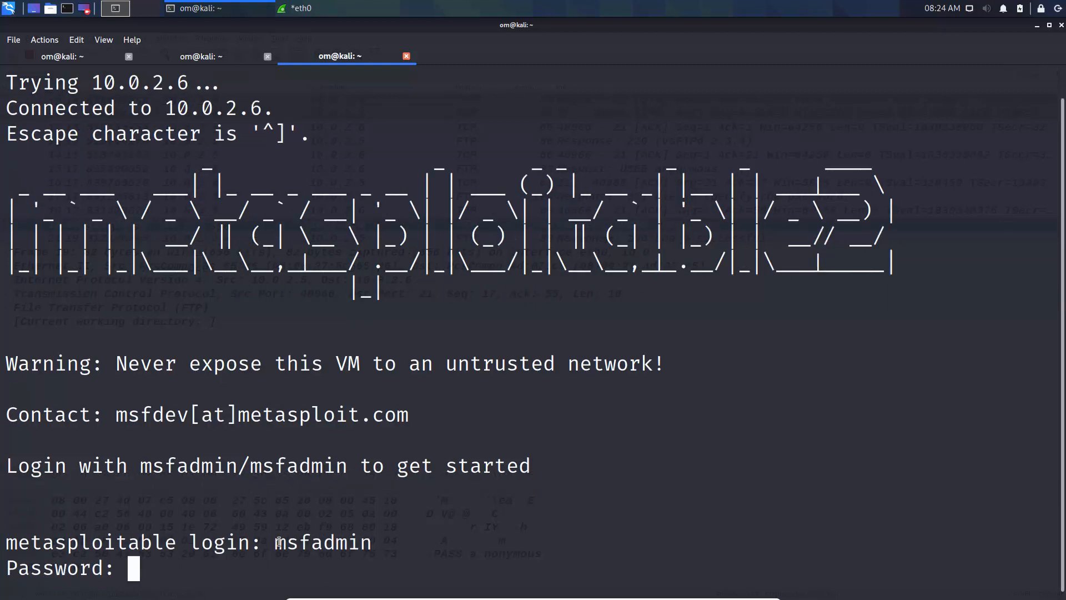
{"action": "type", "text": "msfadmin"}
{"action": "key", "text": "Return"}
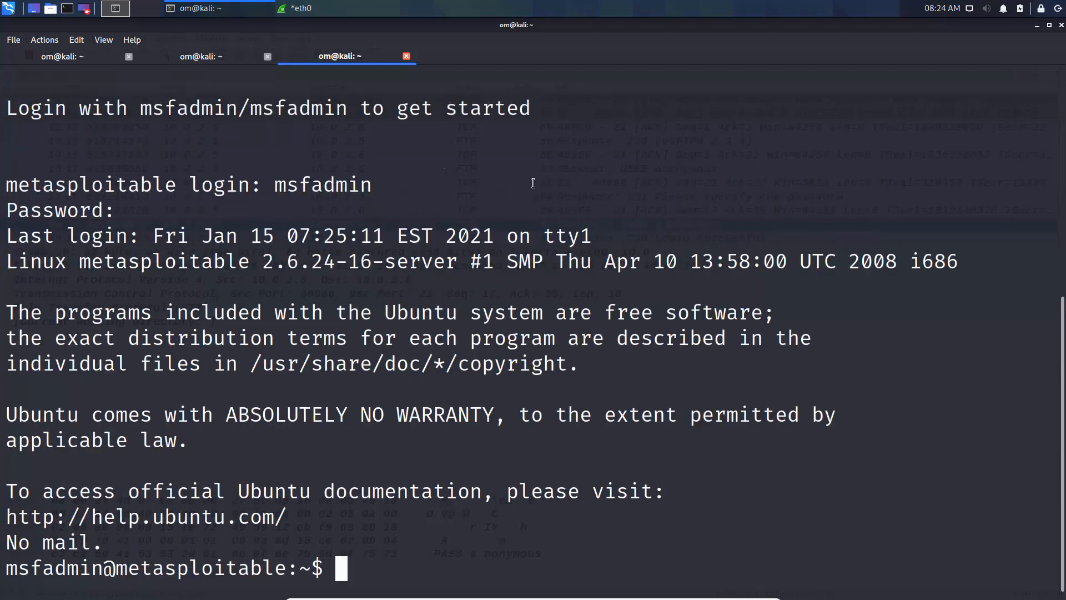
{"action": "type", "text": "ls"}
{"action": "key", "text": "Return"}
Switch back to the Wireshark capture and replace the display filter with telnet.
{"action": "key", "text": "alt+Tab"}
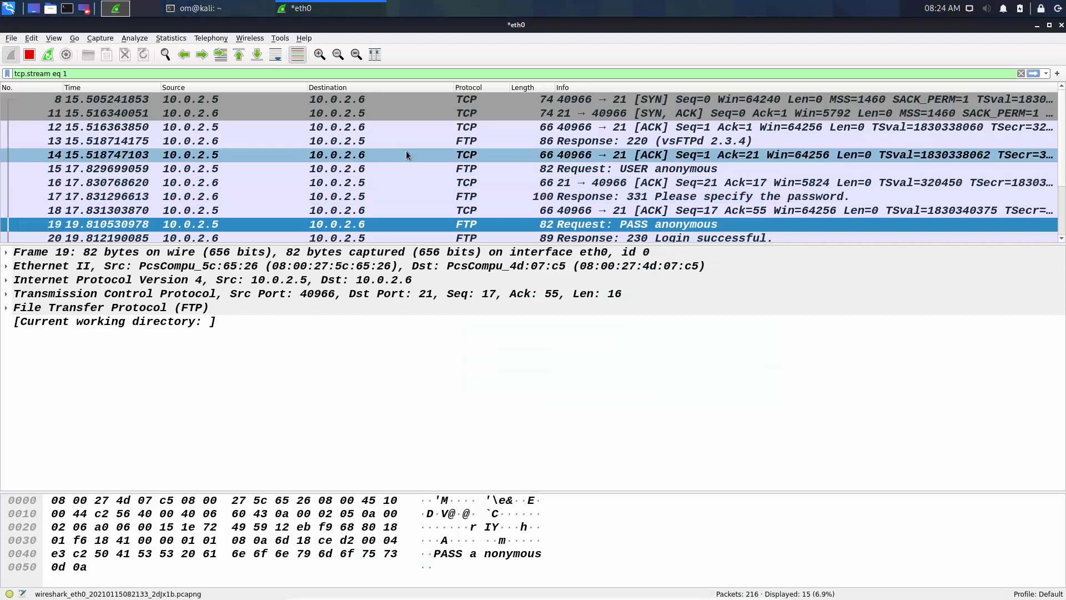
{"action": "scroll", "coordinate": [405, 151], "scroll_direction": "down", "scroll_amount": 2}
{"action": "scroll", "coordinate": [405, 151], "scroll_direction": "up", "scroll_amount": 2}
{"action": "scroll", "coordinate": [405, 151], "scroll_direction": "down", "scroll_amount": 2}
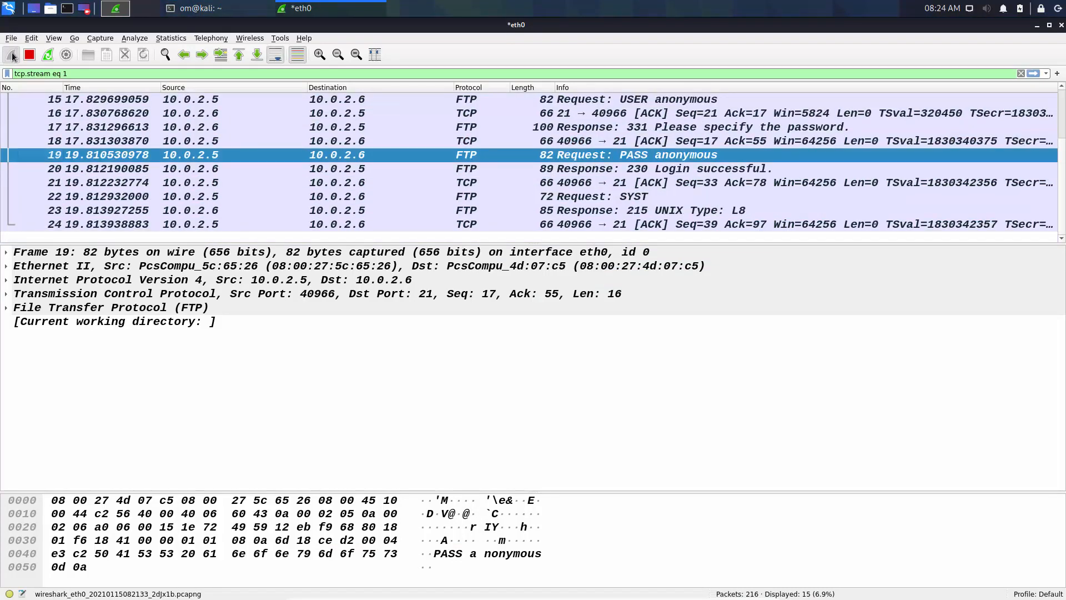
{"action": "triple_click", "coordinate": [98, 75]}
{"action": "key", "text": "BackSpace"}
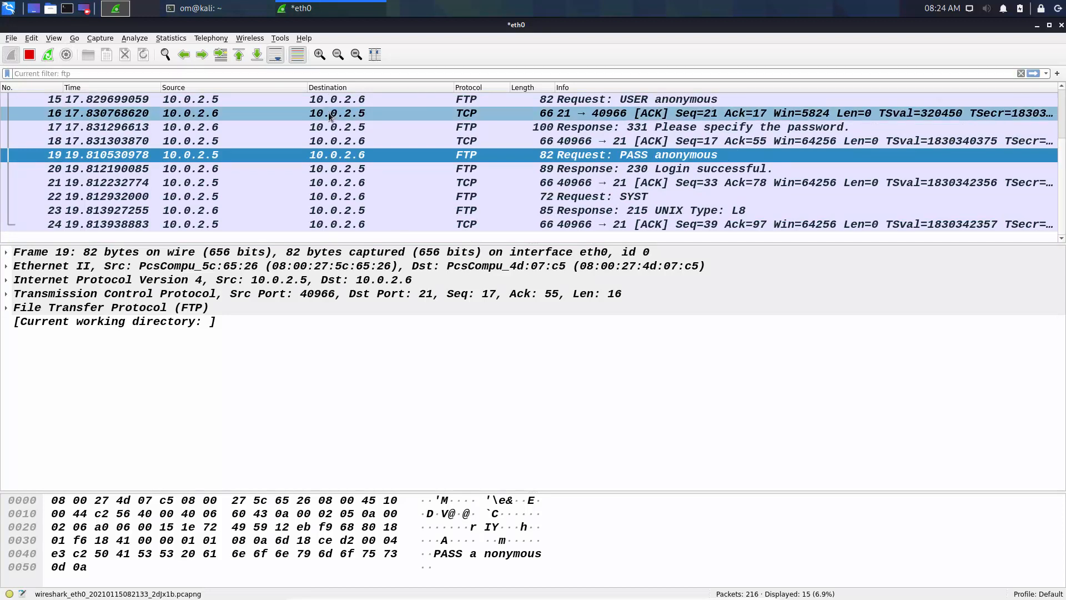
{"action": "scroll", "coordinate": [328, 112], "scroll_direction": "up", "scroll_amount": 2}
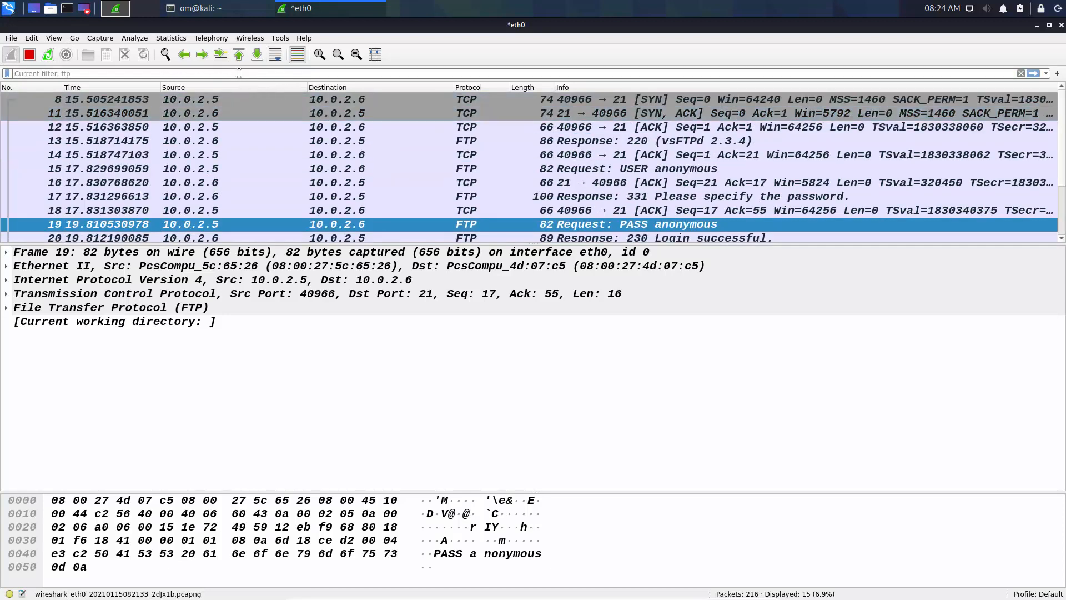
{"action": "type", "text": "telnet"}
{"action": "key", "text": "Return"}
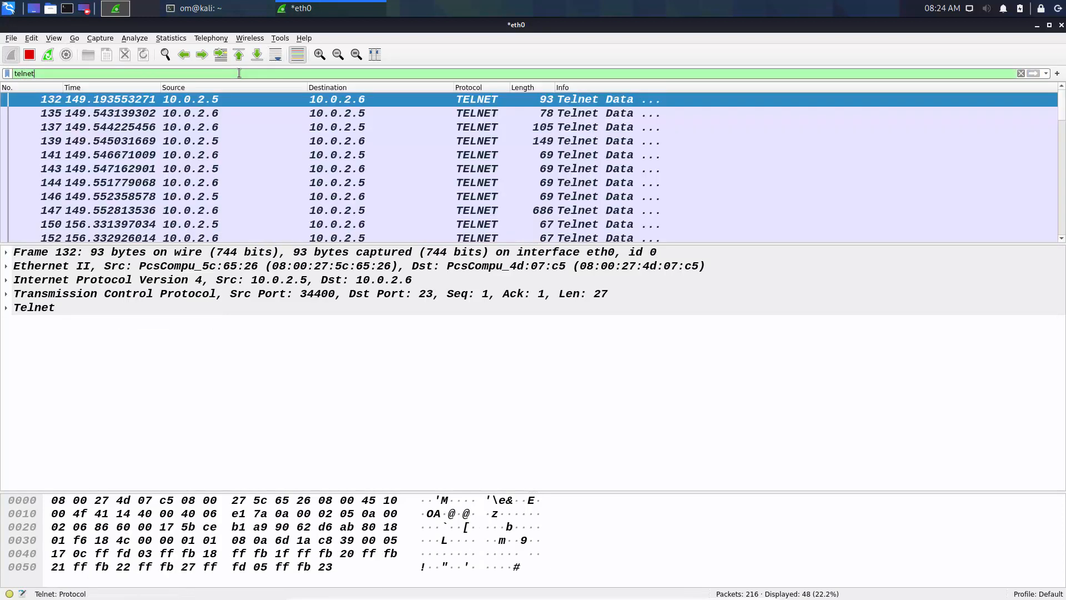
Look through the telnet packets and follow the TCP stream of the first one, packet 132.
{"action": "scroll", "coordinate": [450, 182], "scroll_direction": "down", "scroll_amount": 4}
{"action": "scroll", "coordinate": [451, 183], "scroll_direction": "down", "scroll_amount": 5}
{"action": "scroll", "coordinate": [451, 183], "scroll_direction": "up", "scroll_amount": 10}
{"action": "right_click", "coordinate": [461, 99]}
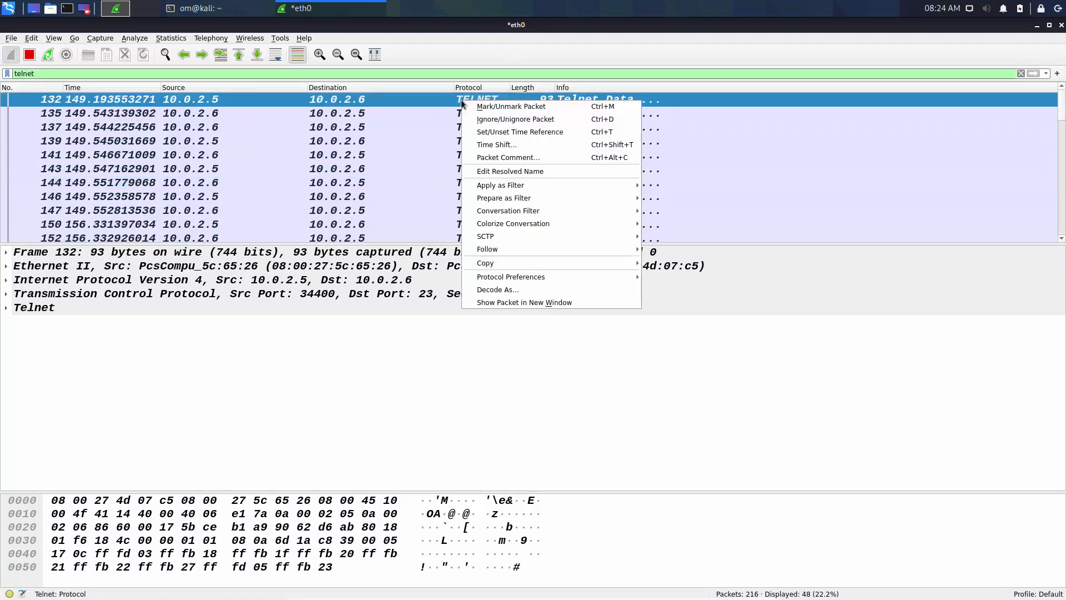
{"action": "mouse_move", "coordinate": [611, 237]}
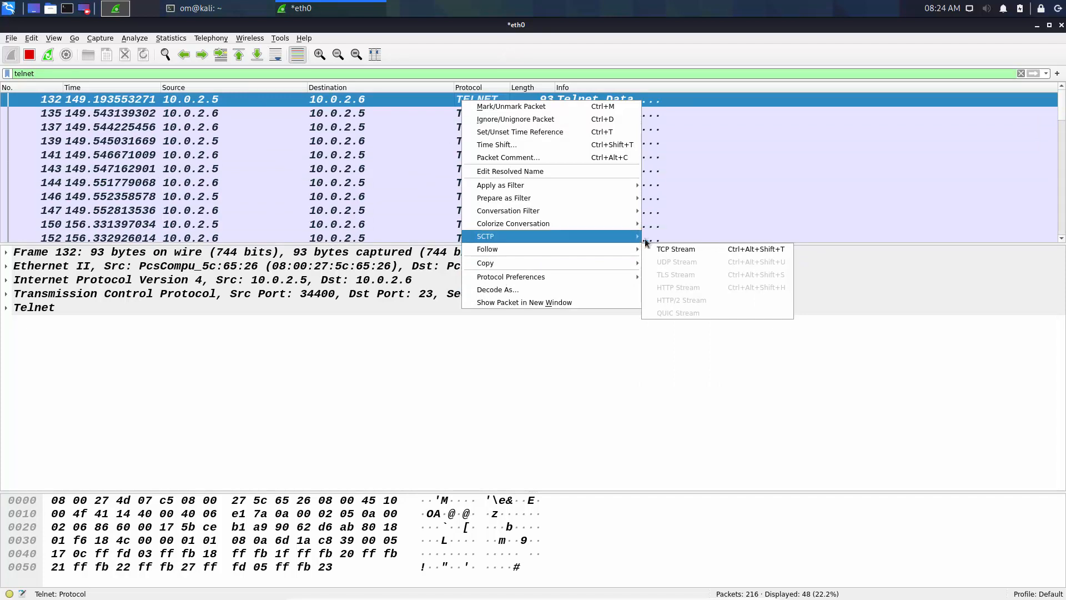
{"action": "left_click", "coordinate": [661, 249]}
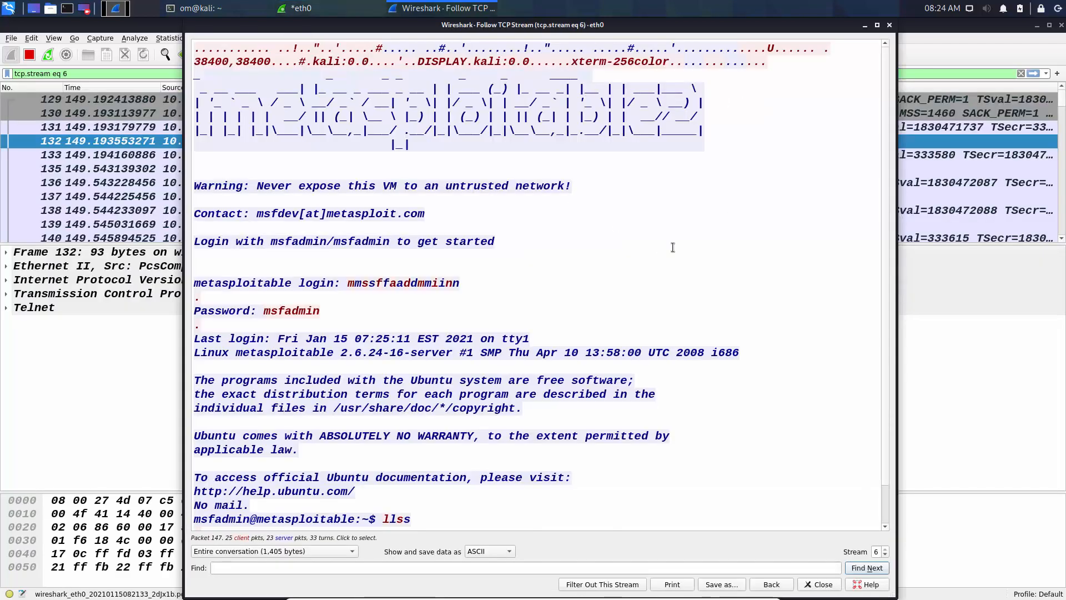
Compare the metasploitable banner in the followed stream with the telnet session in the terminal.
{"action": "left_click", "coordinate": [458, 215]}
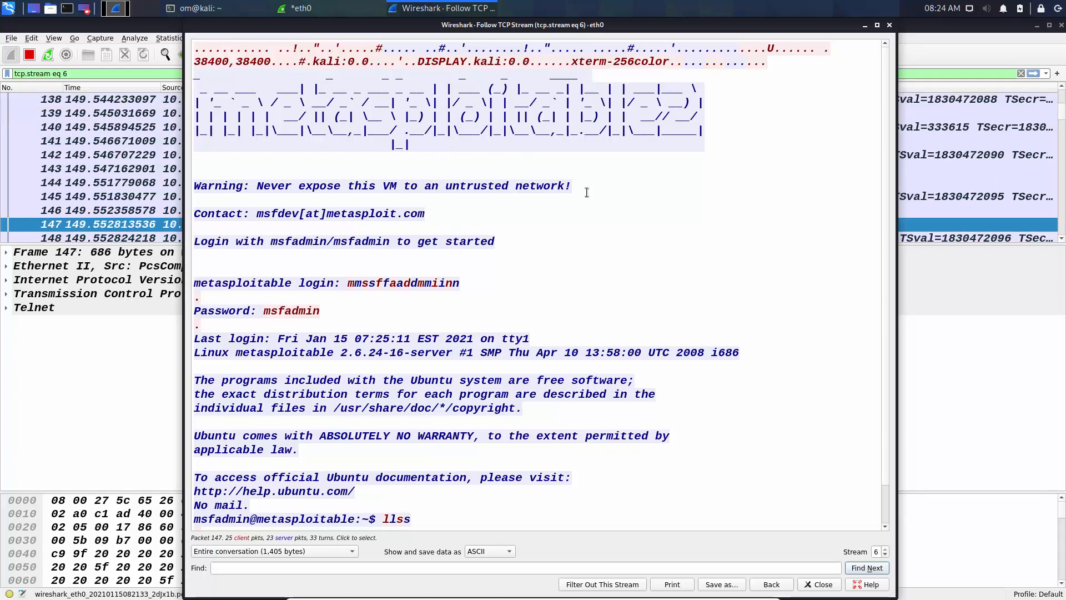
{"action": "key", "text": "alt+Tab"}
{"action": "key", "text": "alt+Tab"}
{"action": "key", "text": "alt+Tab"}
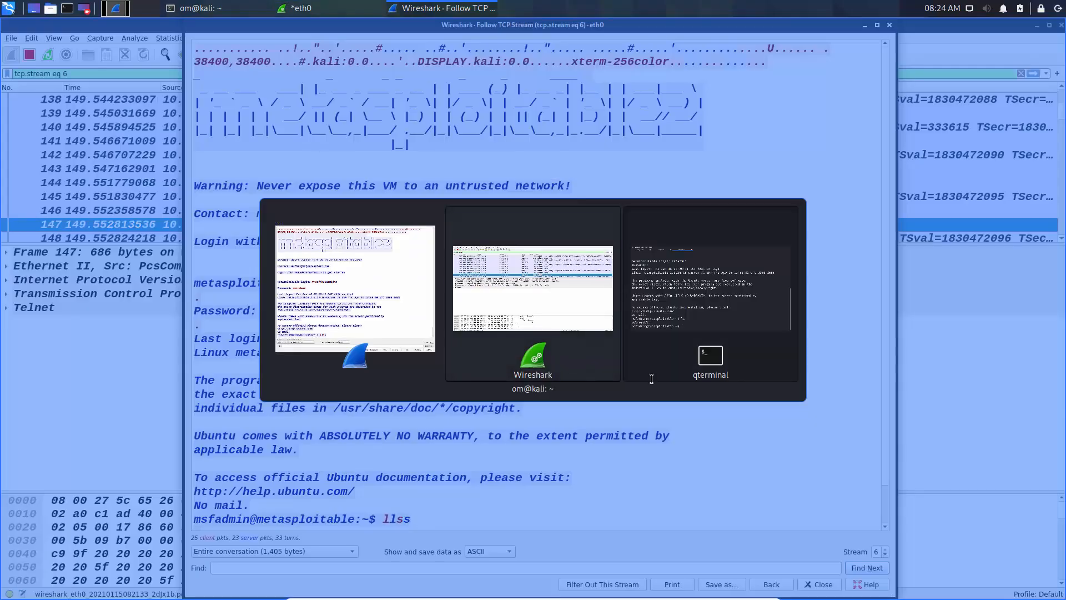
{"action": "scroll", "coordinate": [561, 330], "scroll_direction": "up", "scroll_amount": 6}
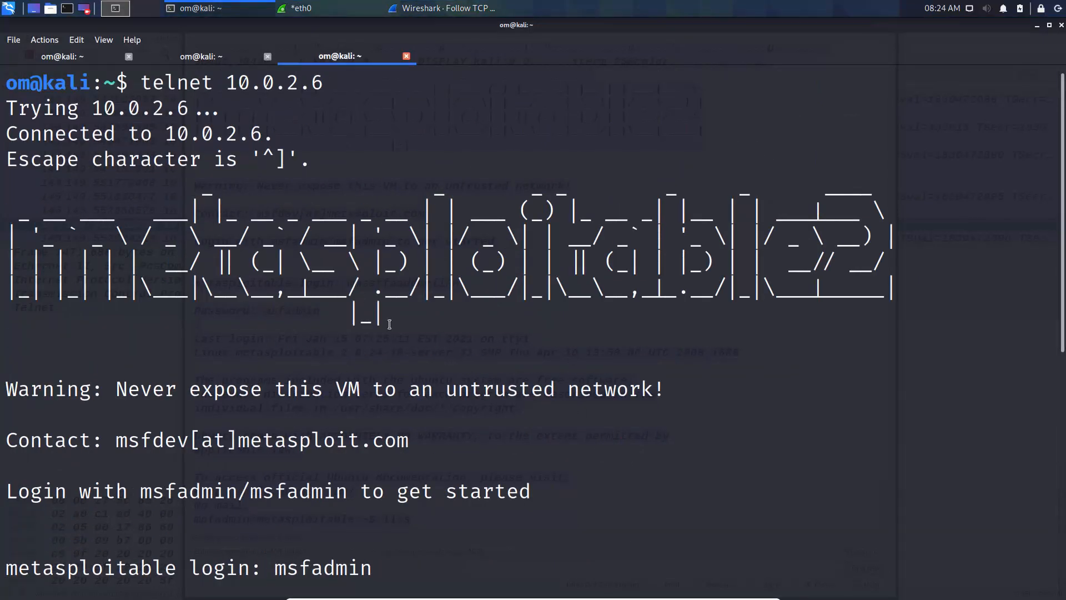
{"action": "key", "text": "alt+Tab"}
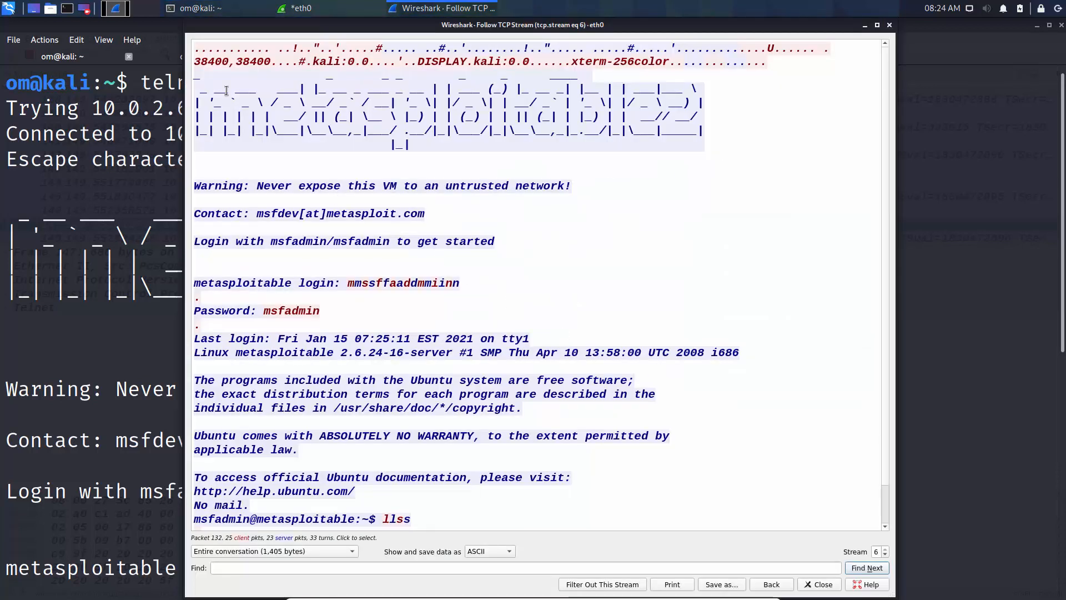
Examine the followed telnet stream down to the ls output, highlighting characters of the login name.
{"action": "left_click_drag", "start_coordinate": [352, 295], "coordinate": [365, 290]}
{"action": "left_click", "coordinate": [364, 287]}
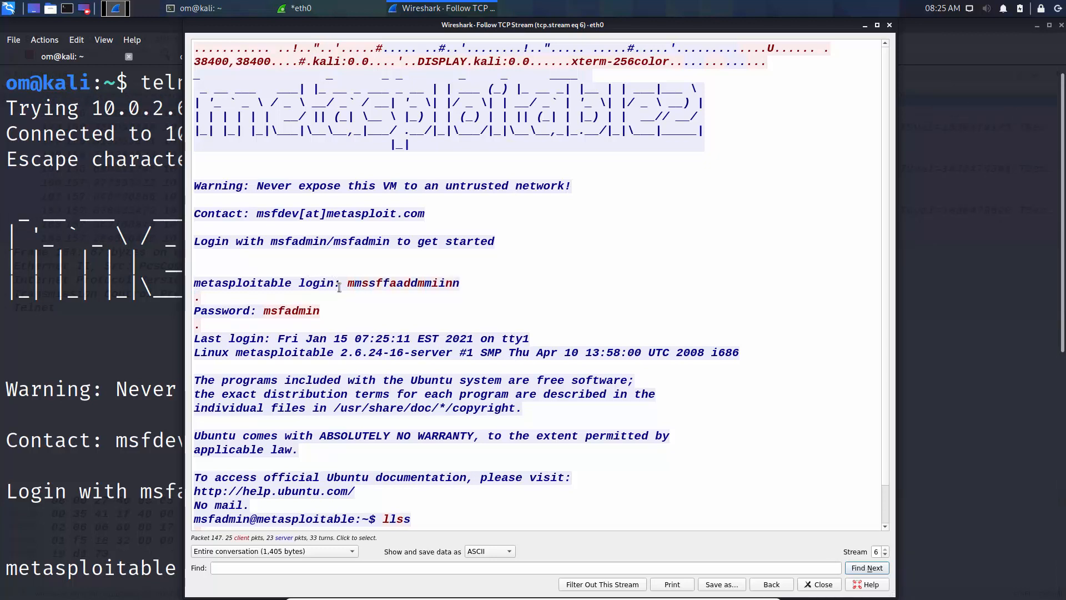
{"action": "left_click", "coordinate": [475, 285]}
{"action": "left_click_drag", "start_coordinate": [346, 283], "coordinate": [352, 287]}
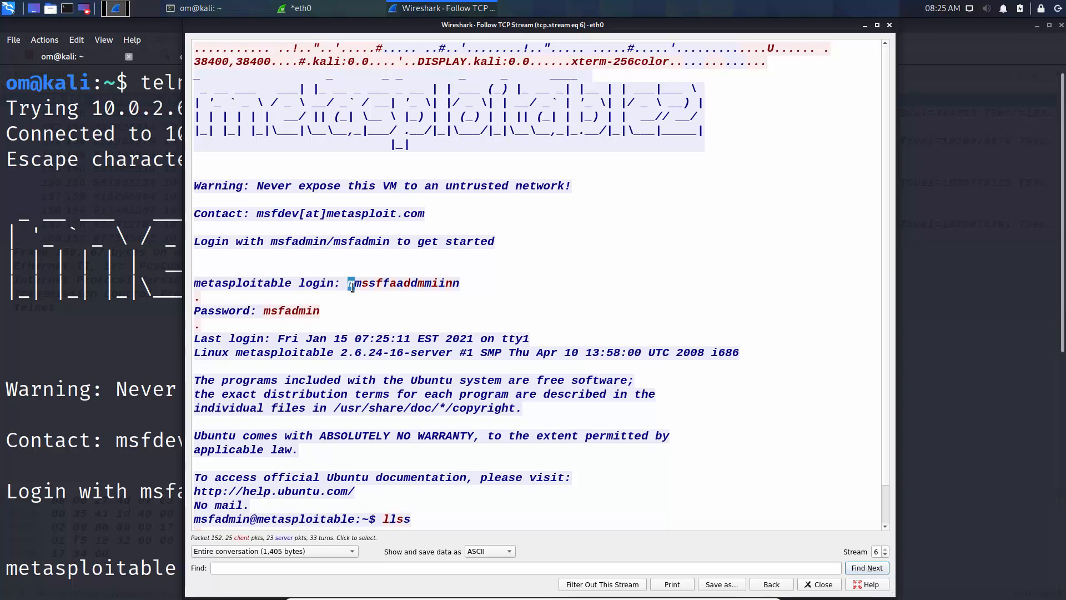
{"action": "left_click", "coordinate": [359, 292]}
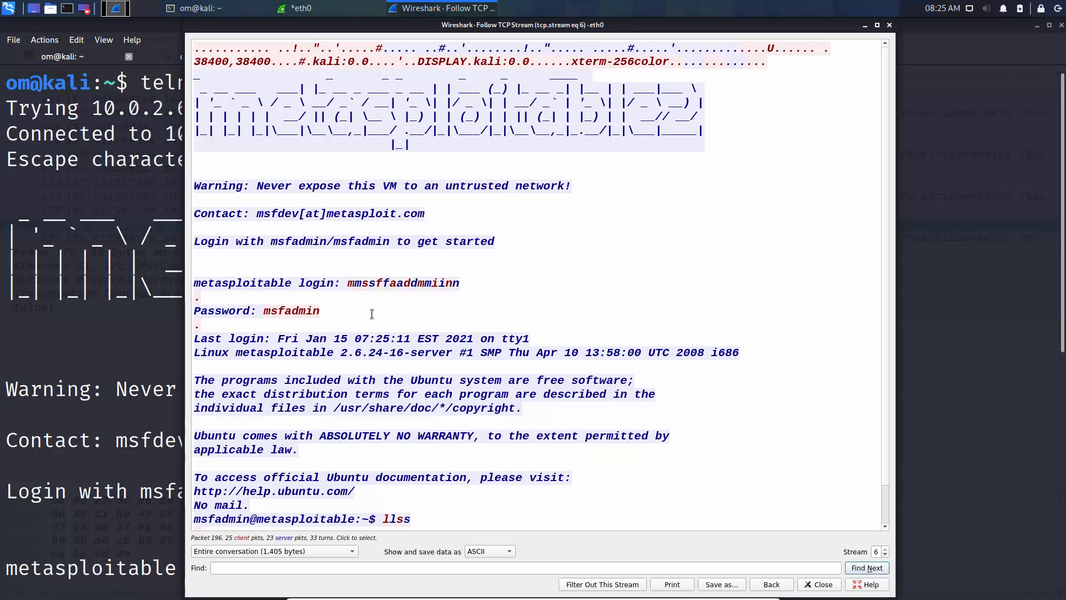
{"action": "scroll", "coordinate": [372, 314], "scroll_direction": "down", "scroll_amount": 1}
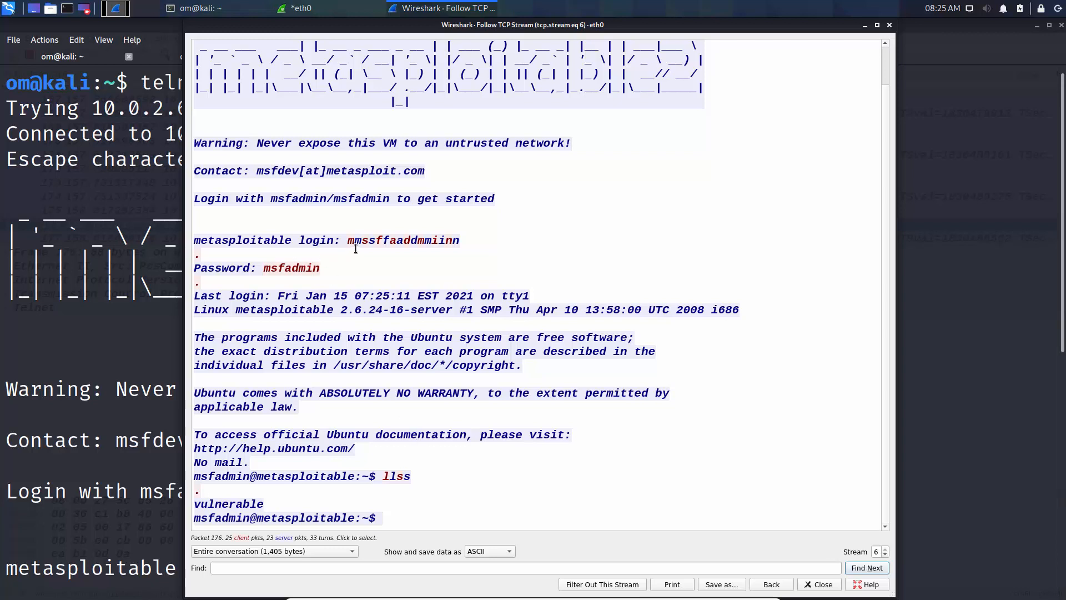
{"action": "left_click_drag", "start_coordinate": [347, 245], "coordinate": [457, 243]}
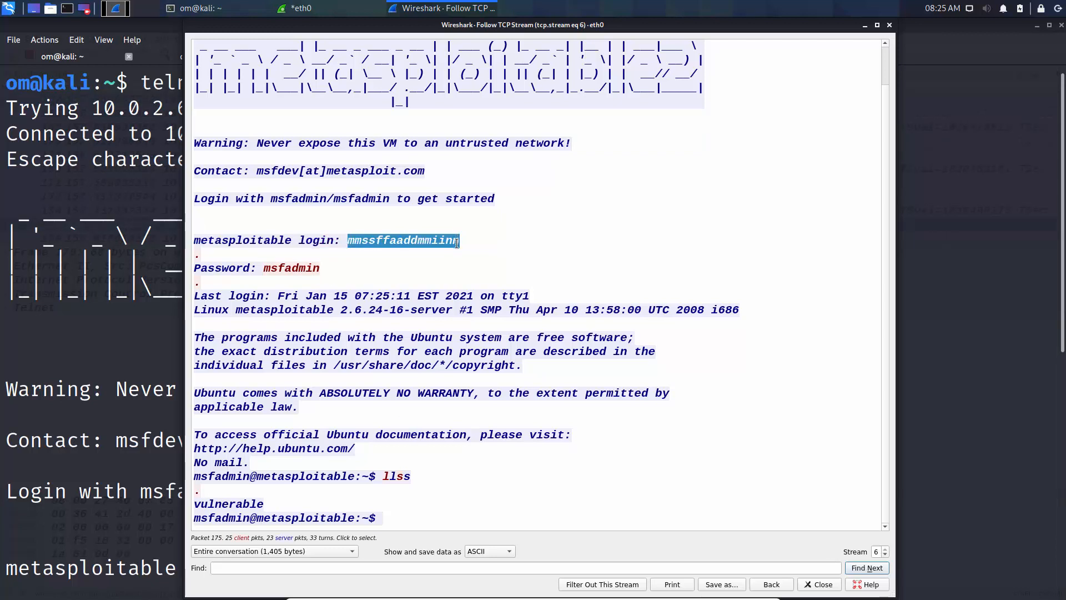
{"action": "left_click", "coordinate": [457, 243]}
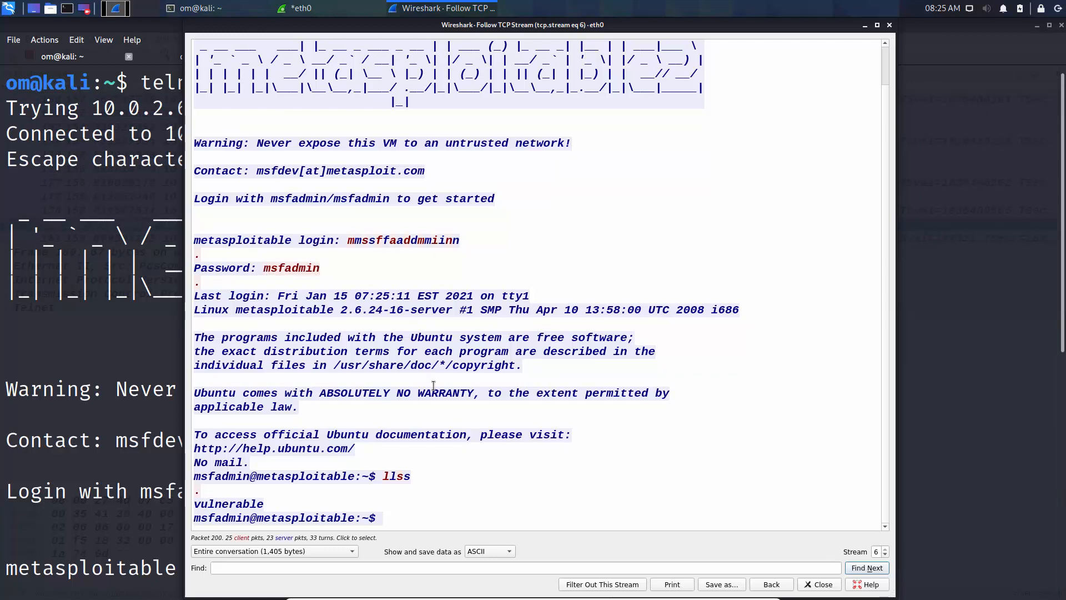
Examine the echoed ls command in the followed telnet stream and close the stream window.
{"action": "left_click_drag", "start_coordinate": [381, 477], "coordinate": [420, 480]}
{"action": "left_click", "coordinate": [422, 480]}
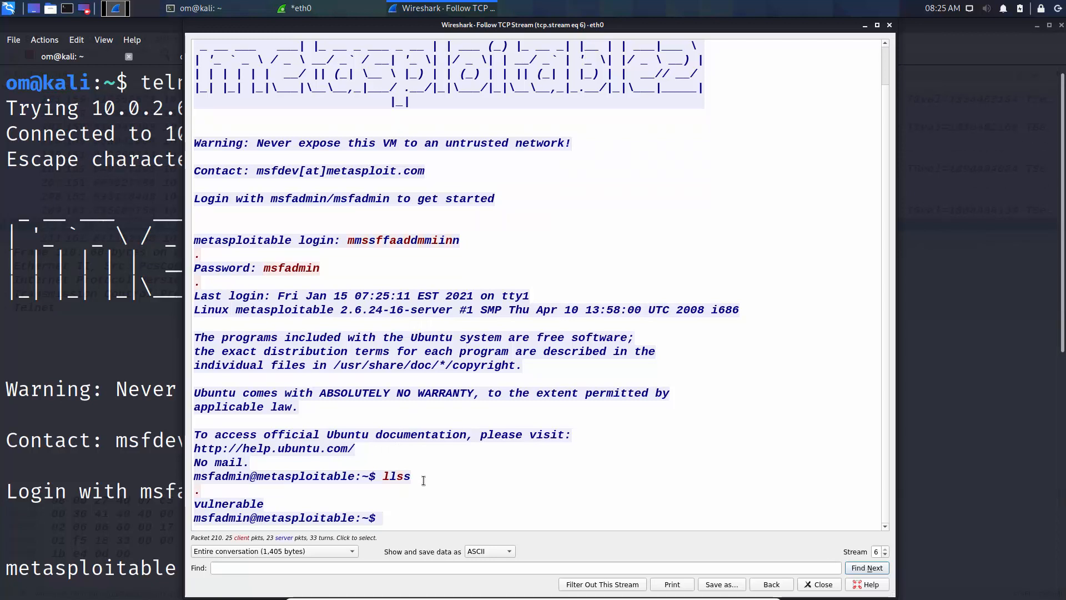
{"action": "scroll", "coordinate": [424, 481], "scroll_direction": "up", "scroll_amount": 1}
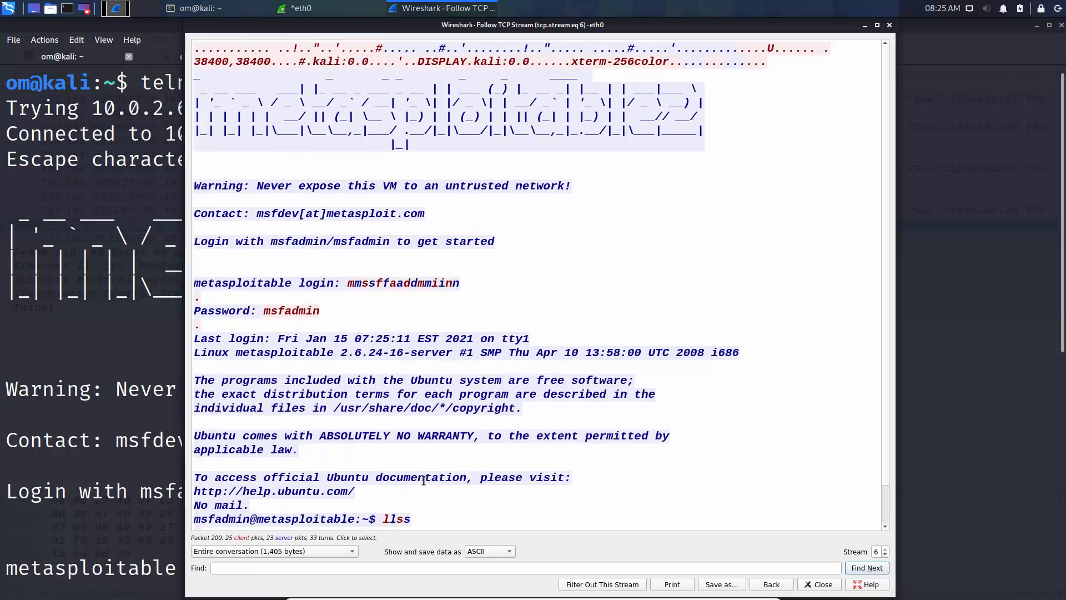
{"action": "left_click", "coordinate": [889, 25]}
In the terminal, exit the telnet session, clear the screen and close that terminal tab.
{"action": "type", "text": "exit"}
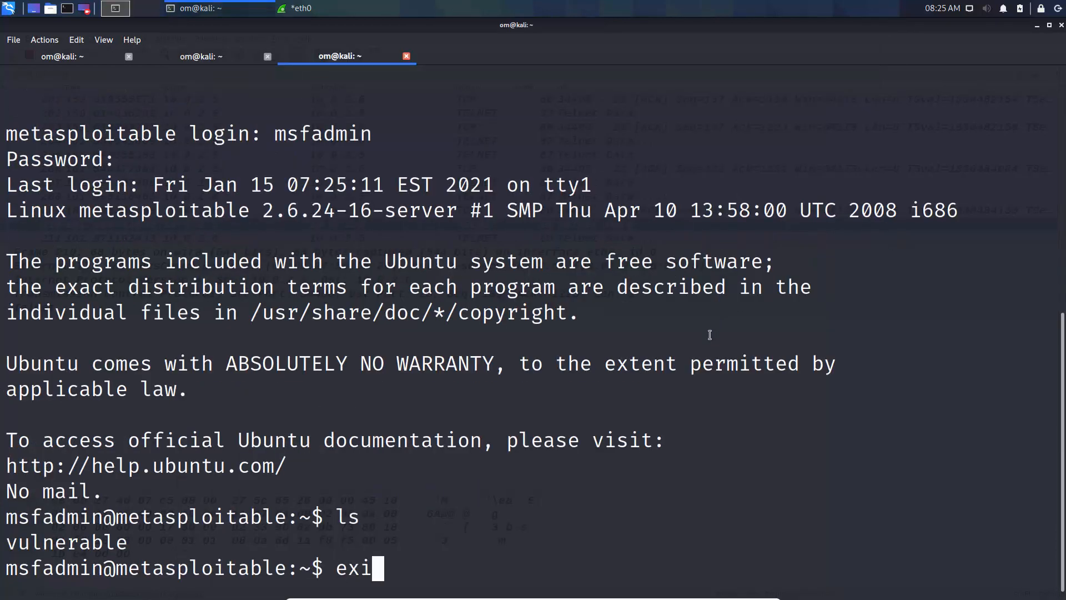
{"action": "key", "text": "Return"}
{"action": "type", "text": "clear"}
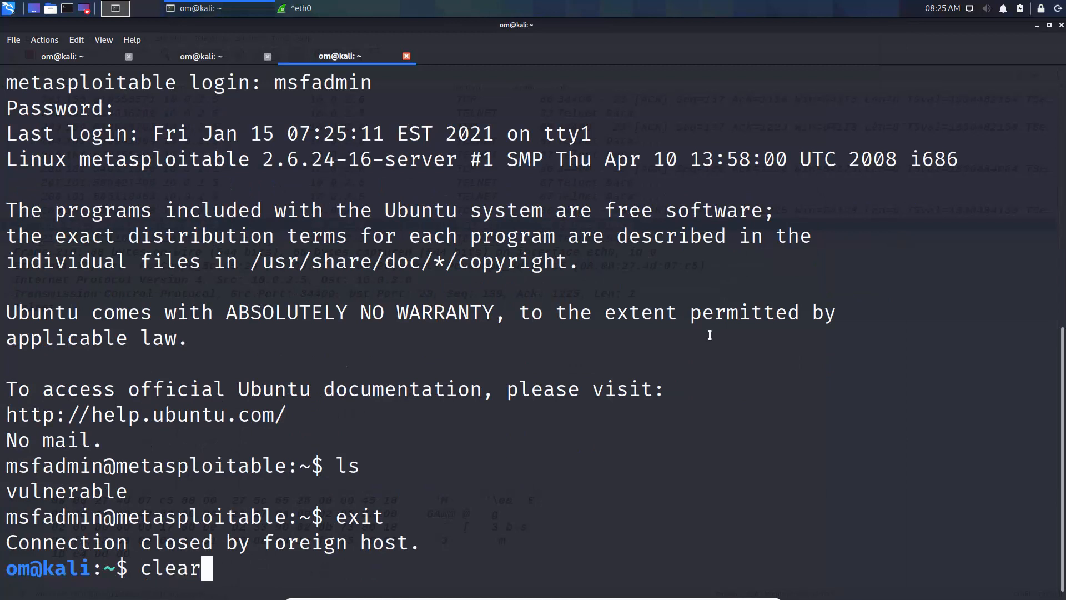
{"action": "key", "text": "Return"}
{"action": "type", "text": "exit"}
{"action": "key", "text": "Return"}
Exit the FTP session with 10.0.2.6 and close its terminal tab.
{"action": "type", "text": "exit"}
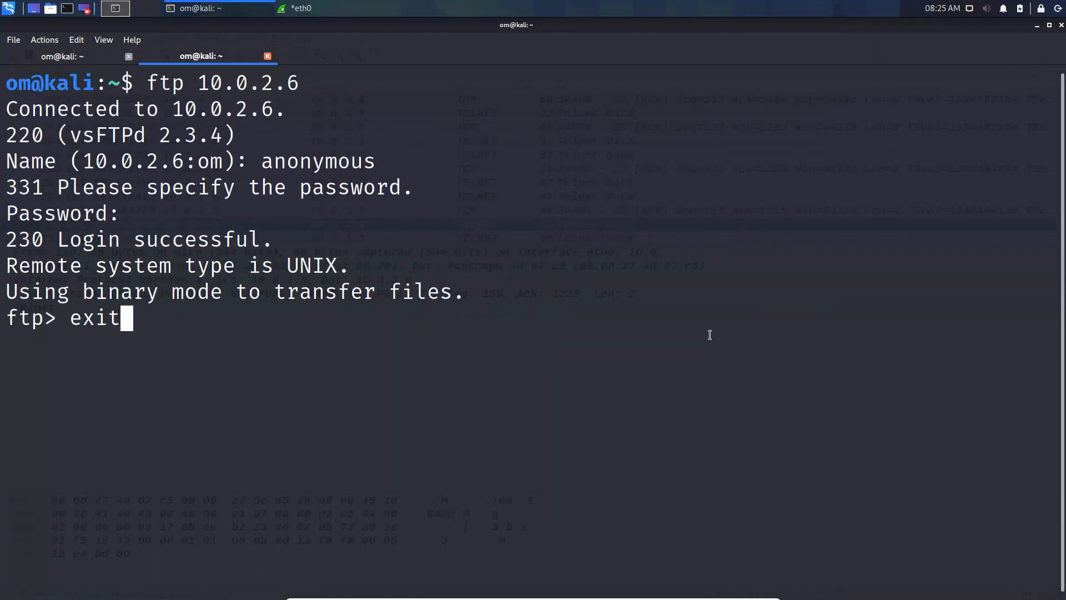
{"action": "key", "text": "Return"}
{"action": "type", "text": "exit"}
{"action": "key", "text": "Return"}
Switch back to the Wireshark capture and replace the display filter with ftp.
{"action": "key", "text": "alt+Tab"}
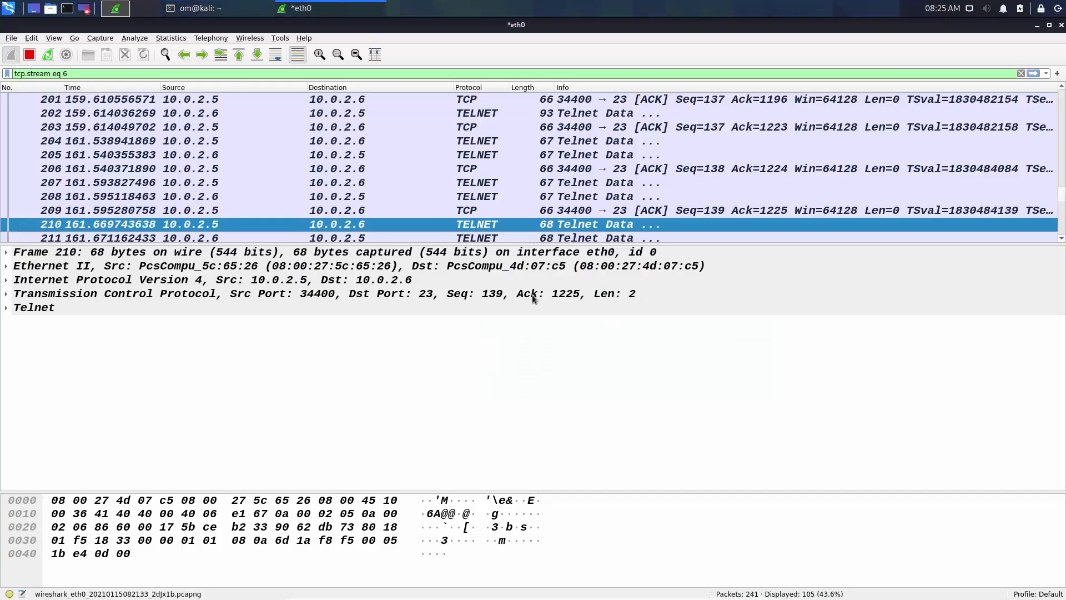
{"action": "left_click_drag", "start_coordinate": [136, 76], "coordinate": [2, 78]}
{"action": "type", "text": "ftp"}
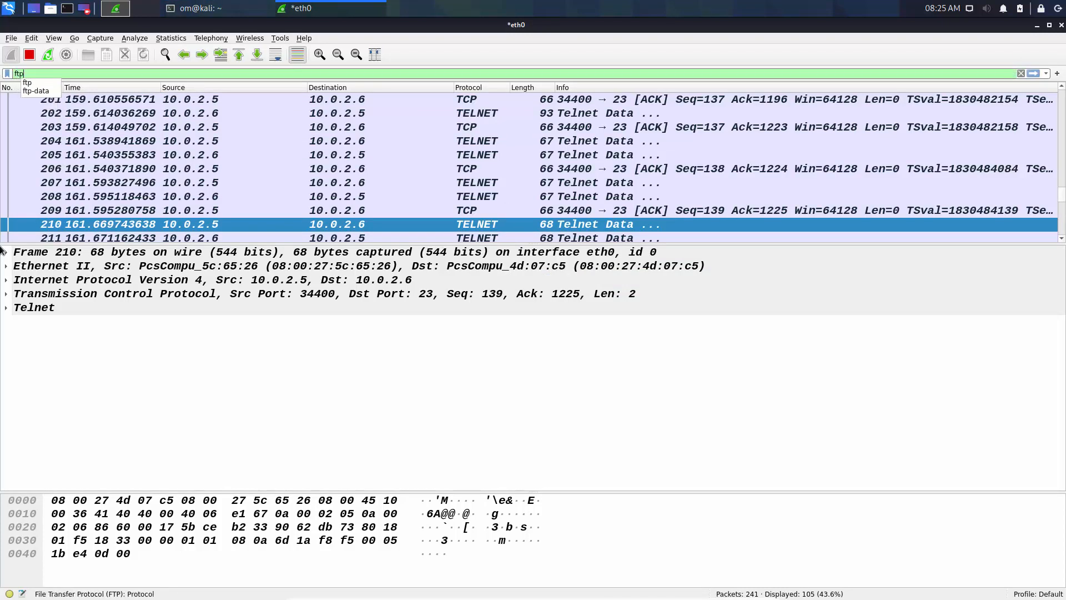
{"action": "key", "text": "Return"}
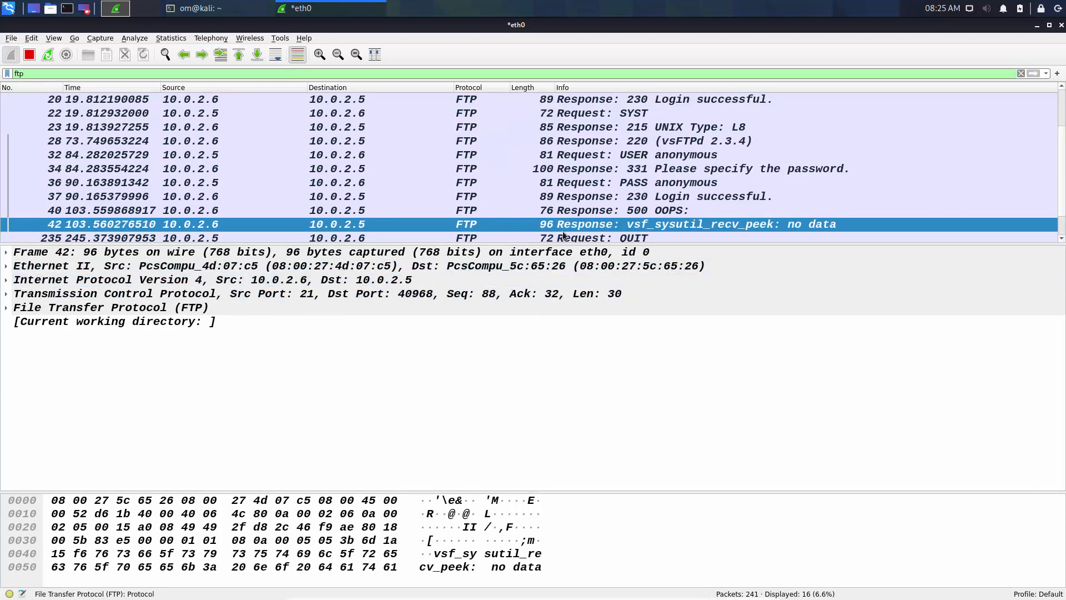
Select the first FTP packet, number 13, and stop the live capture.
{"action": "scroll", "coordinate": [562, 231], "scroll_direction": "up", "scroll_amount": 2}
{"action": "left_click", "coordinate": [687, 99]}
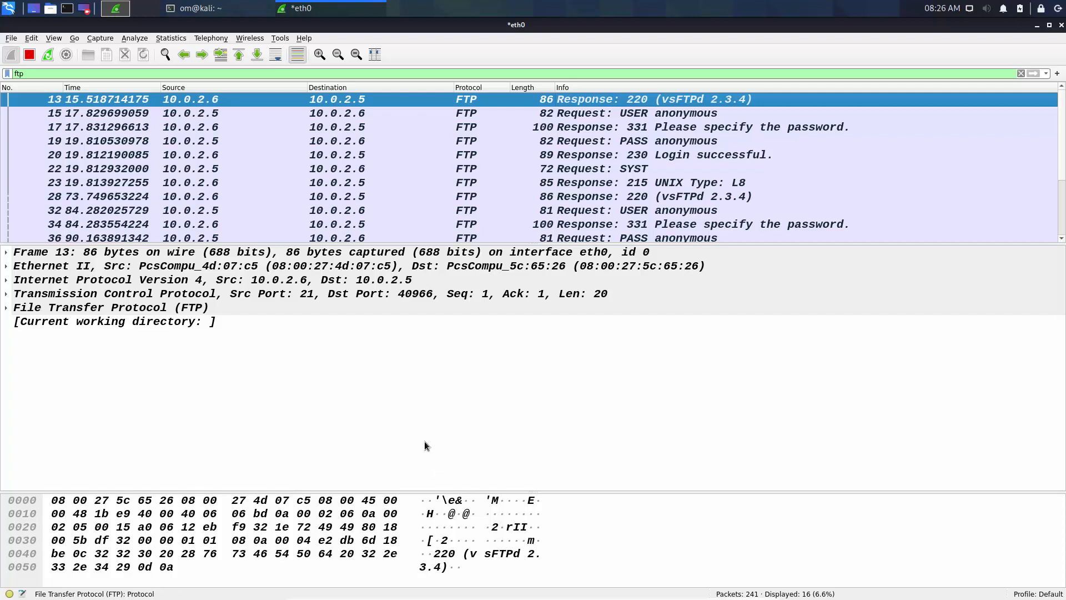
{"action": "left_click", "coordinate": [31, 56]}
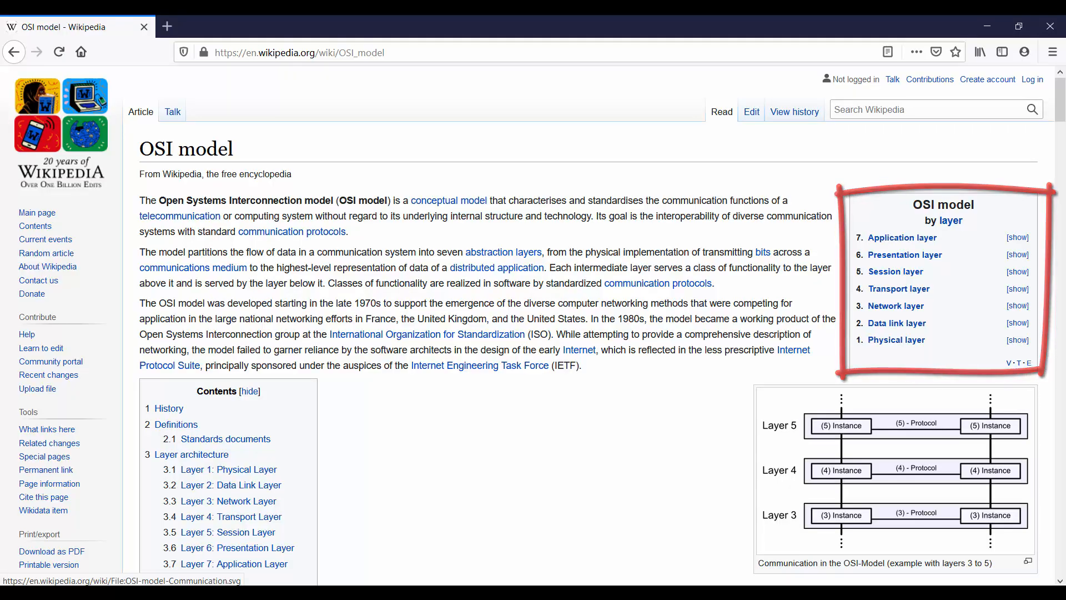
Look through the Wikipedia article on the OSI model and its layers.
{"action": "scroll", "coordinate": [1060, 581], "scroll_direction": "down", "scroll_amount": 20}
{"action": "scroll", "coordinate": [1059, 580], "scroll_direction": "down", "scroll_amount": 10}
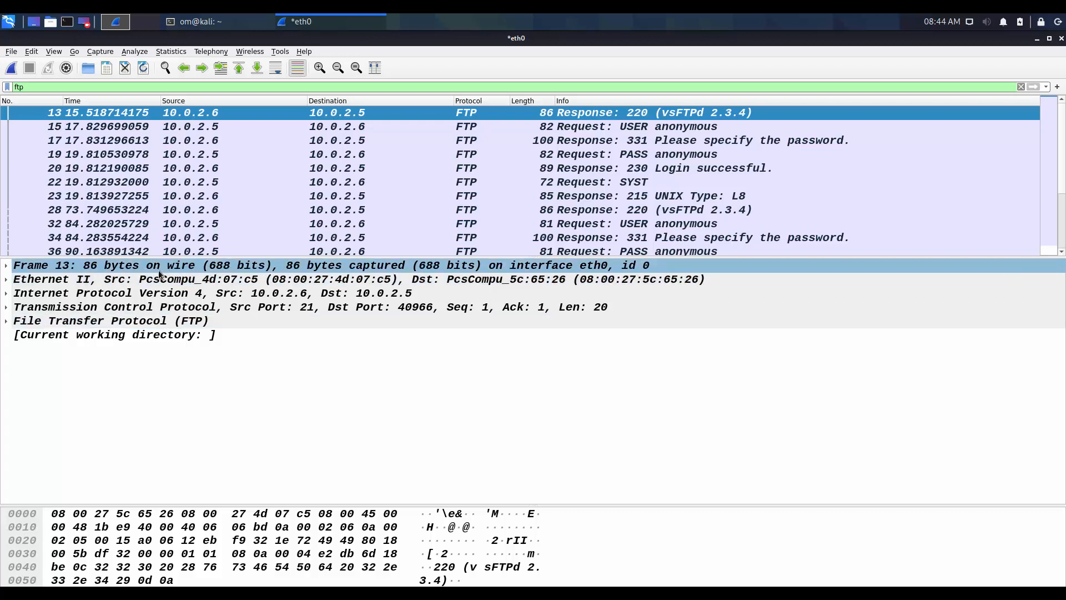
Expand the Frame section of packet 13 and examine its arrival time, time deltas, frame number, frame length and capture length.
{"action": "left_click", "coordinate": [6, 266]}
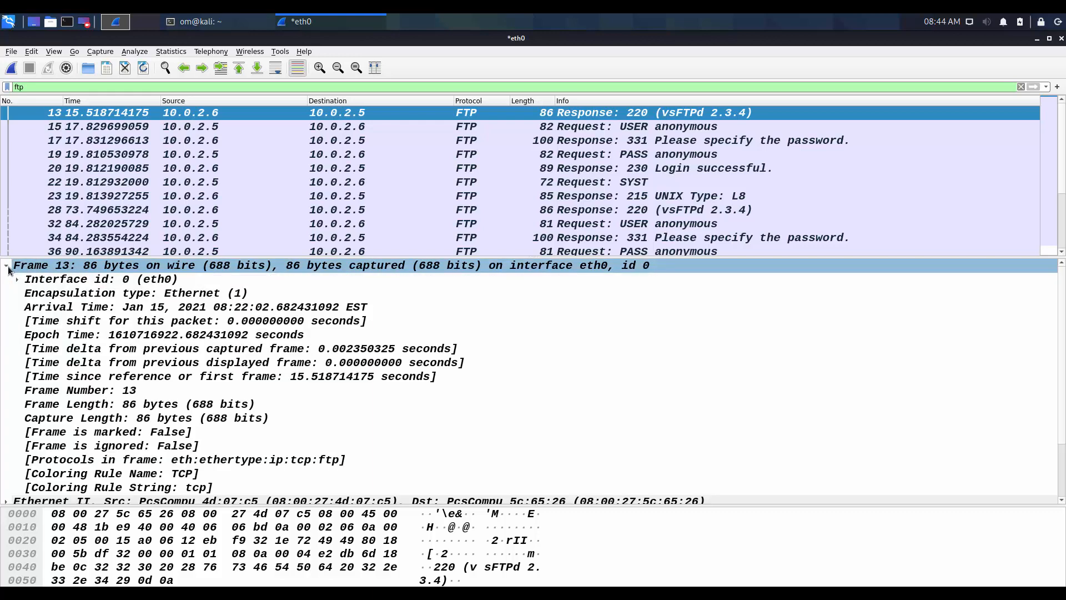
{"action": "left_click", "coordinate": [67, 292]}
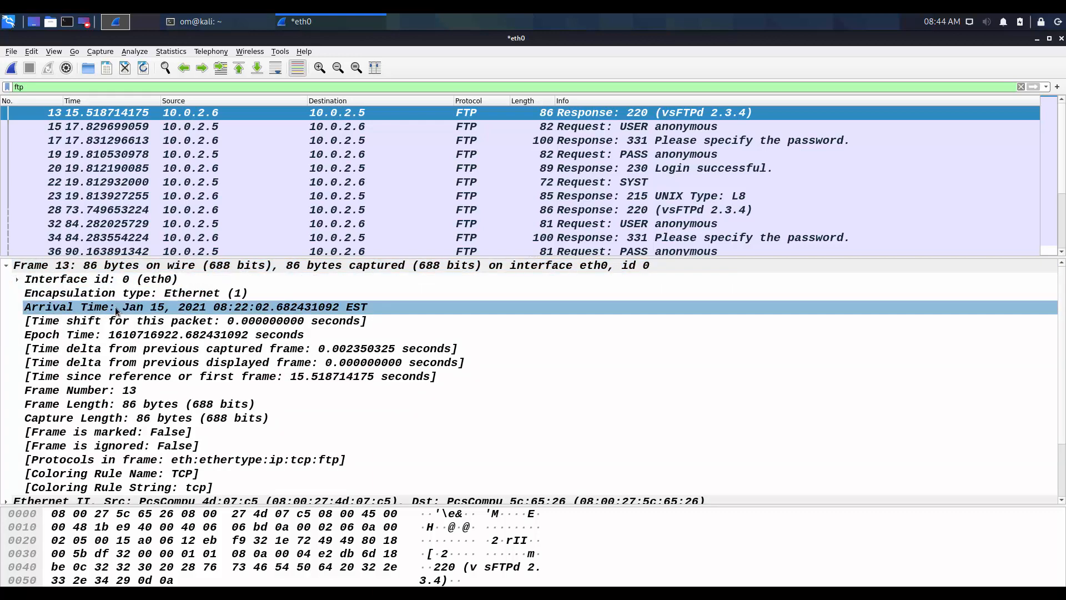
{"action": "left_click", "coordinate": [177, 305]}
{"action": "left_click", "coordinate": [177, 296]}
{"action": "left_click", "coordinate": [188, 308]}
{"action": "left_click", "coordinate": [194, 362]}
{"action": "left_click", "coordinate": [201, 376]}
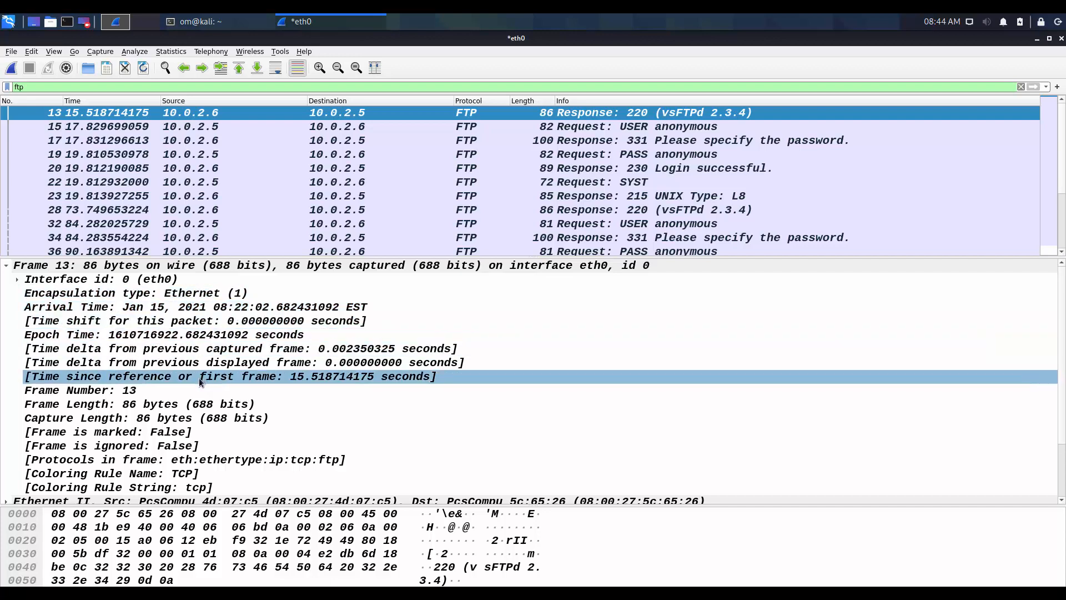
{"action": "left_click", "coordinate": [147, 403]}
{"action": "left_click", "coordinate": [154, 389]}
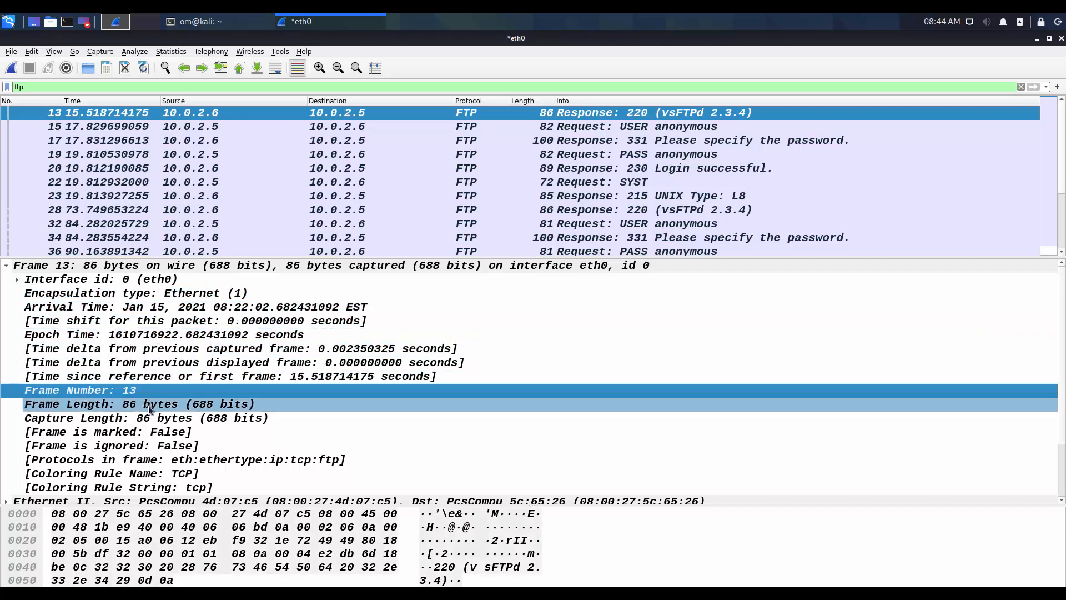
{"action": "left_click", "coordinate": [148, 405]}
{"action": "left_click", "coordinate": [143, 420]}
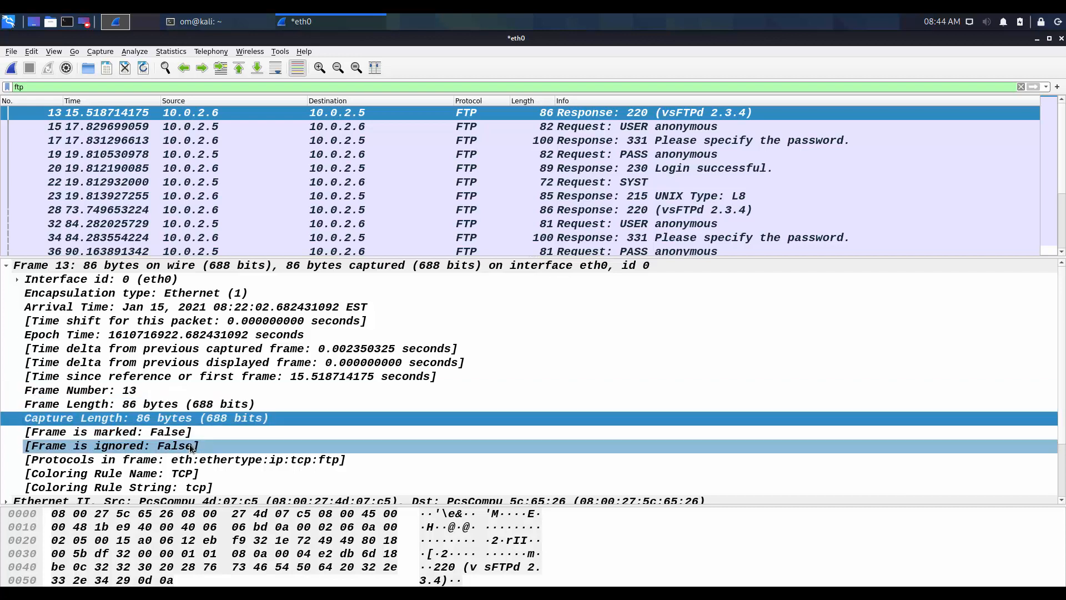
Check the coloring rule and interface name of packet 13, and collapse its Frame section.
{"action": "scroll", "coordinate": [291, 466], "scroll_direction": "down", "scroll_amount": 2}
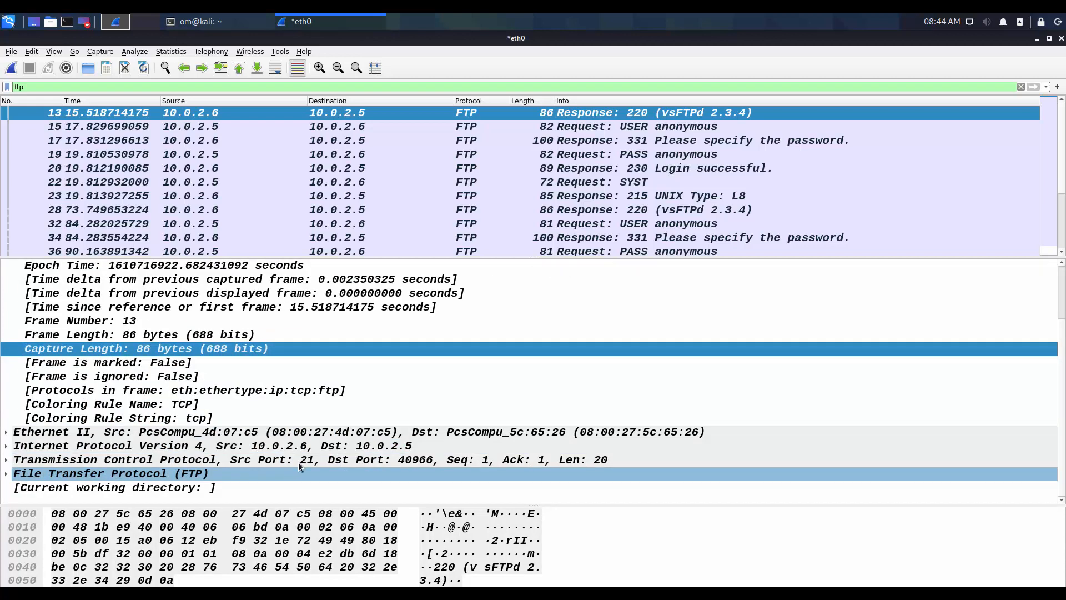
{"action": "left_click", "coordinate": [333, 416]}
{"action": "scroll", "coordinate": [388, 391], "scroll_direction": "up", "scroll_amount": 2}
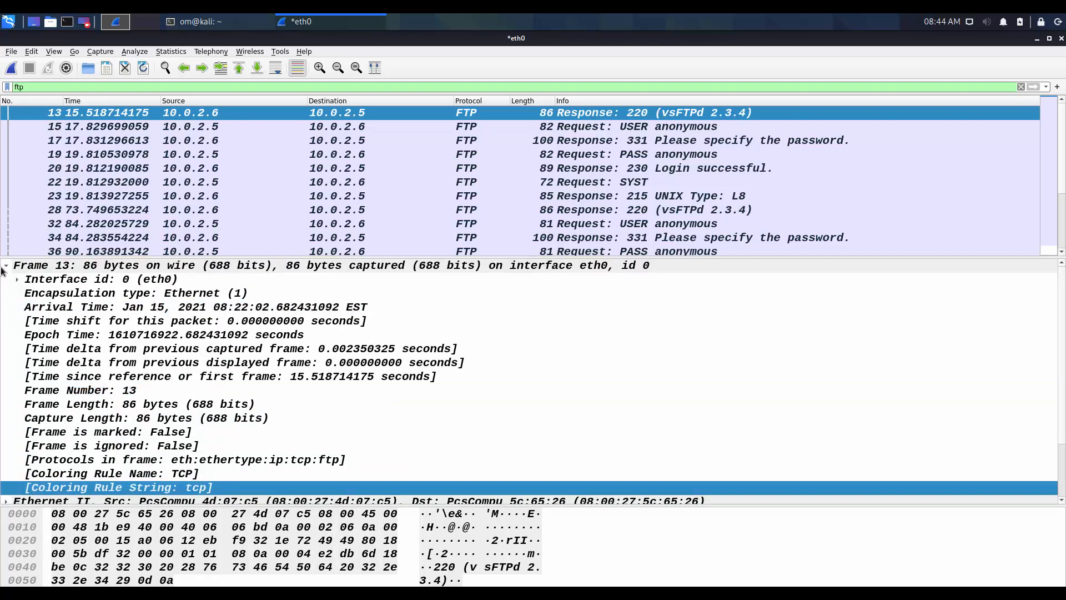
{"action": "left_click", "coordinate": [15, 279]}
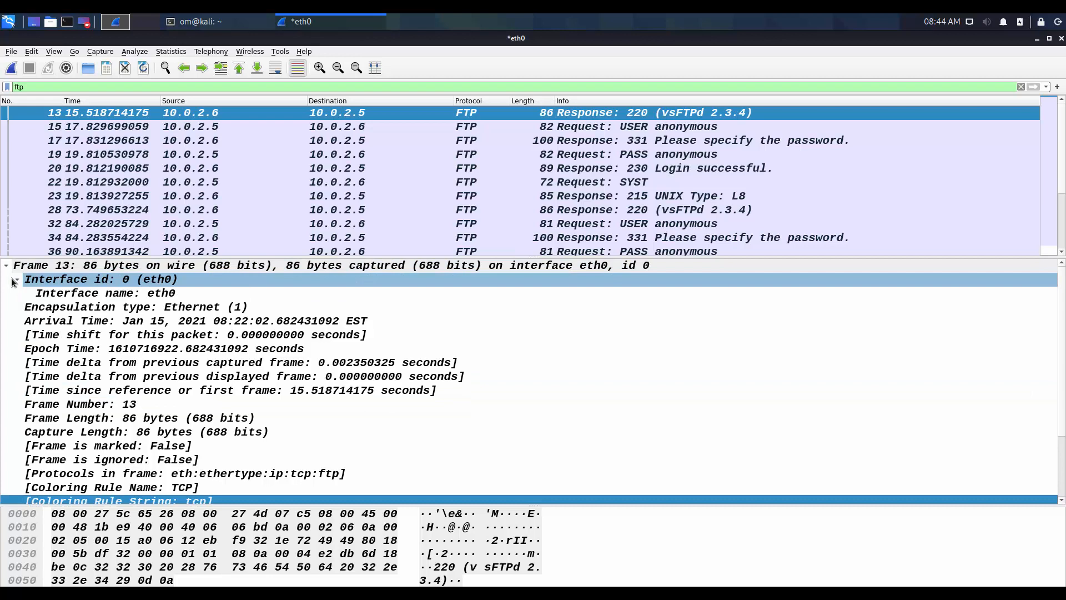
{"action": "left_click", "coordinate": [15, 280]}
{"action": "double_click", "coordinate": [17, 265]}
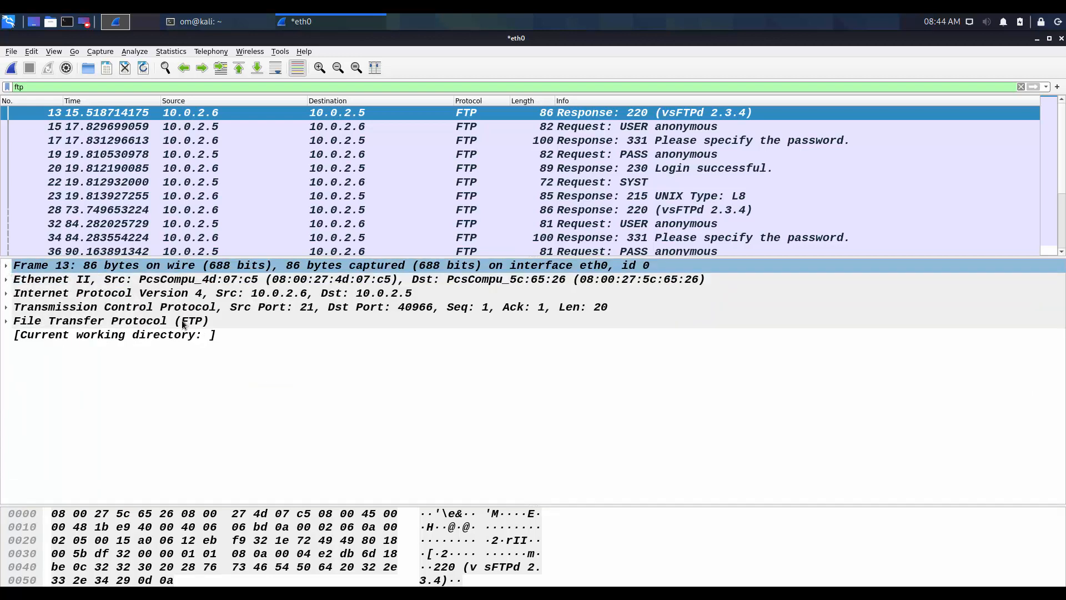
Expand the Frame section of packet 13 again and look over its timing, length and status fields.
{"action": "key", "text": "alt+Tab"}
{"action": "key", "text": "alt+Tab"}
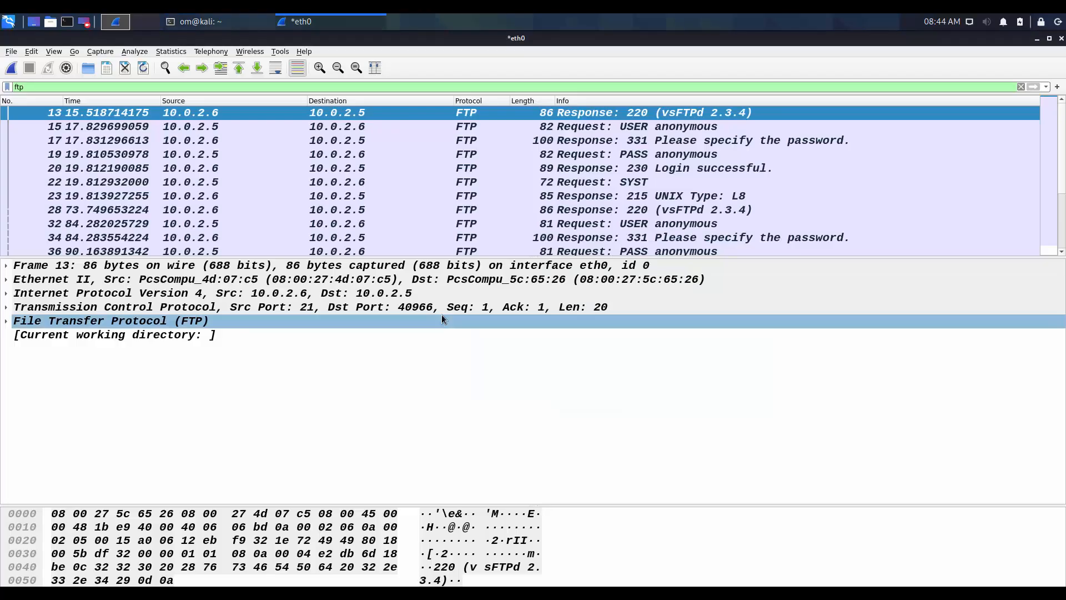
{"action": "left_click", "coordinate": [65, 295]}
{"action": "left_click", "coordinate": [66, 279]}
{"action": "double_click", "coordinate": [61, 265]}
{"action": "left_click", "coordinate": [190, 309]}
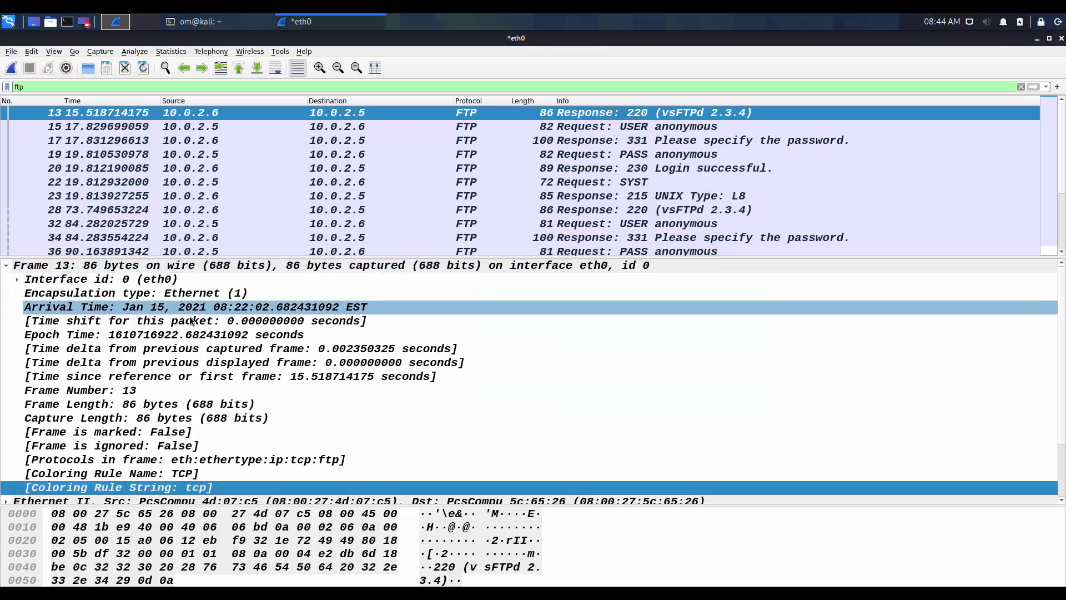
{"action": "left_click", "coordinate": [191, 321]}
{"action": "left_click", "coordinate": [255, 350]}
{"action": "left_click", "coordinate": [307, 445]}
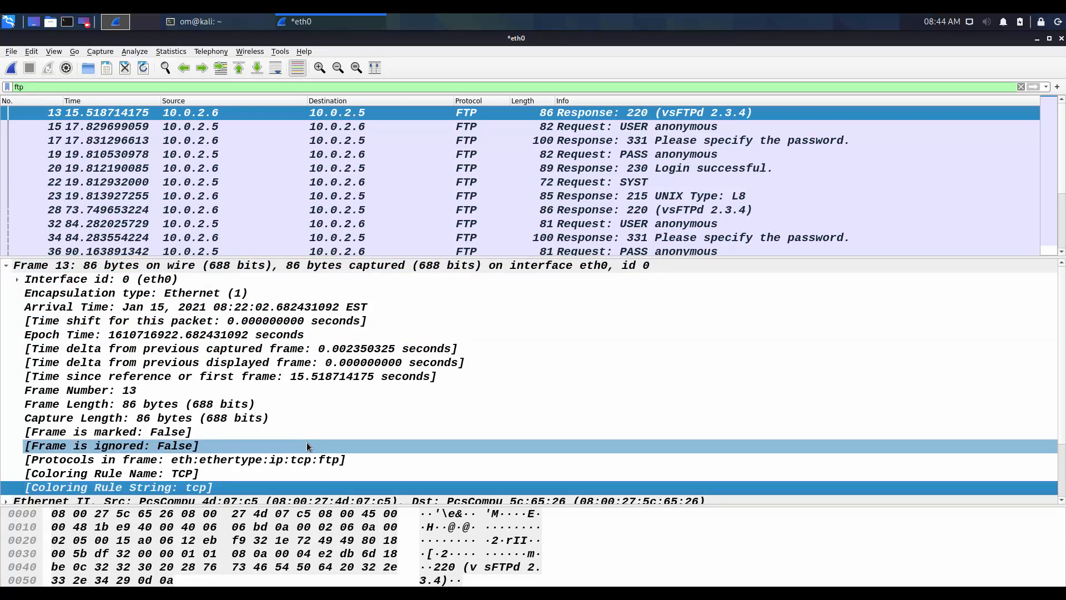
{"action": "left_click", "coordinate": [312, 418]}
{"action": "left_click", "coordinate": [339, 348]}
{"action": "left_click", "coordinate": [348, 333]}
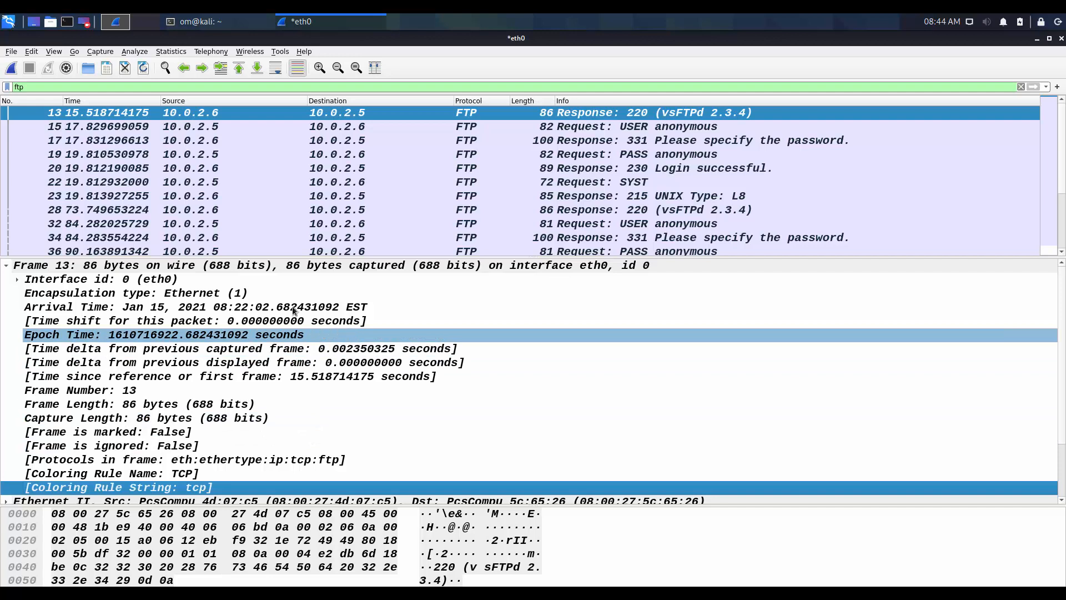
Examine the frame's encapsulation type, time shift, time deltas and epoch time, ending with the arrival time selected.
{"action": "left_click", "coordinate": [250, 293]}
{"action": "left_click", "coordinate": [261, 309]}
{"action": "left_click", "coordinate": [261, 293]}
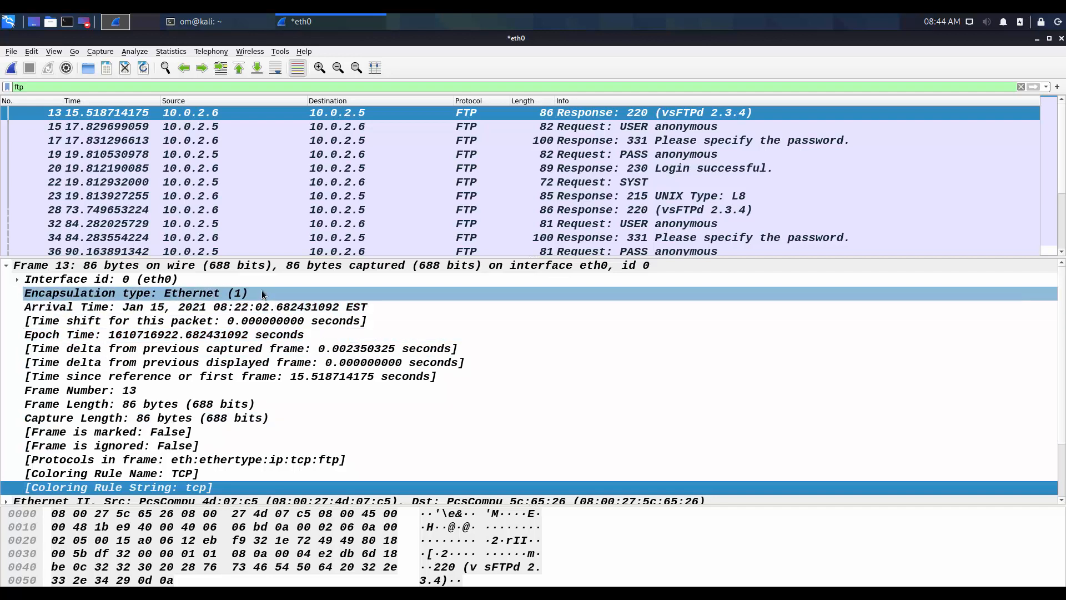
{"action": "left_click", "coordinate": [259, 321]}
{"action": "left_click", "coordinate": [259, 362]}
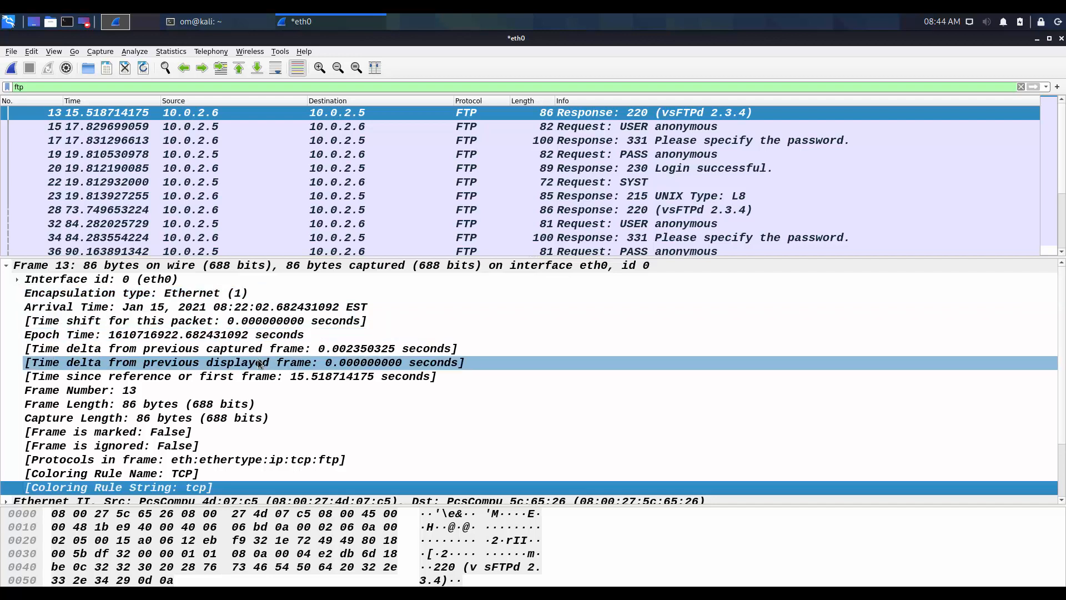
{"action": "left_click", "coordinate": [258, 376]}
{"action": "left_click", "coordinate": [249, 391]}
{"action": "right_click", "coordinate": [227, 334]}
{"action": "left_click", "coordinate": [204, 330]}
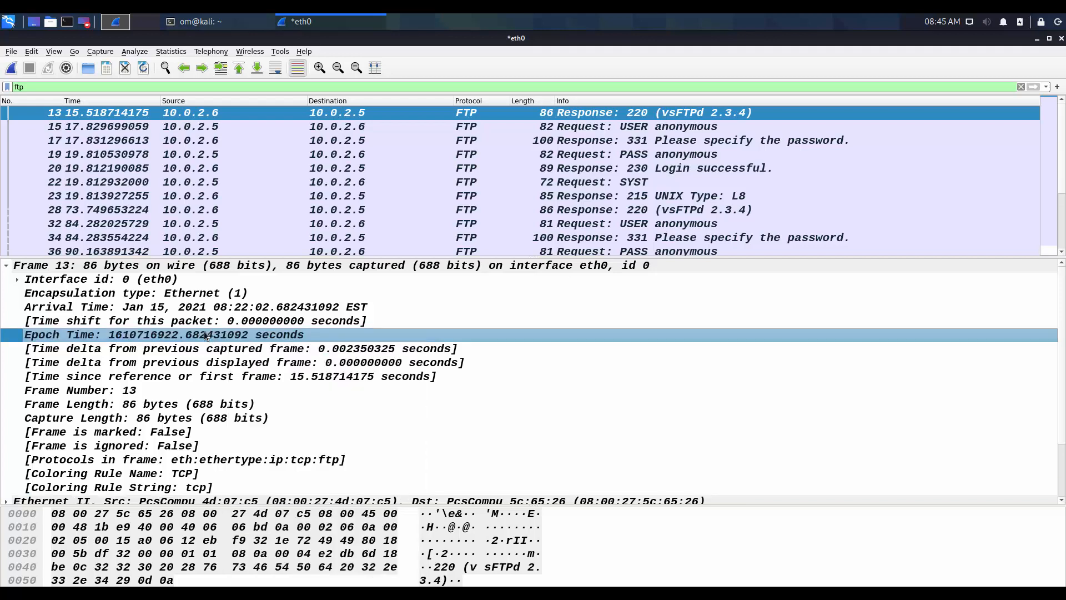
{"action": "left_click", "coordinate": [146, 309]}
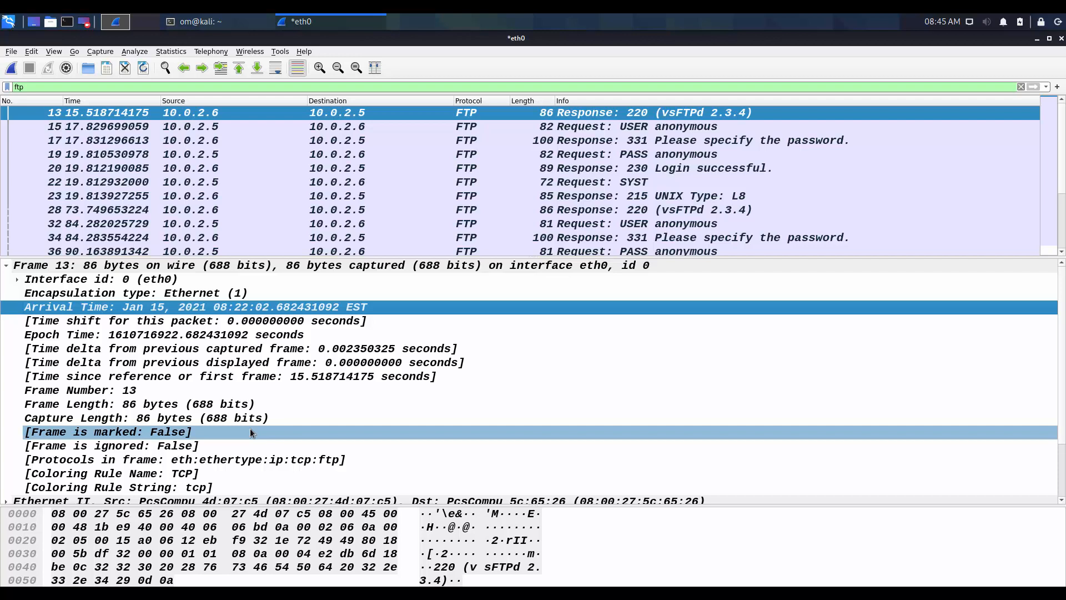
Examine the frame's coloring rule name and the list of protocols in the frame.
{"action": "left_click", "coordinate": [272, 474]}
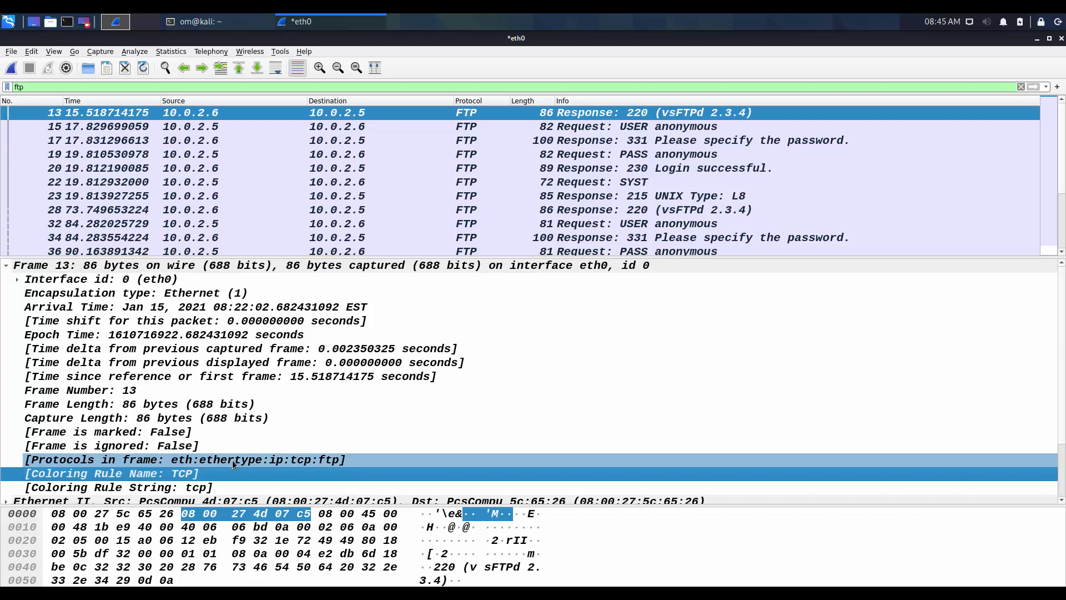
{"action": "left_click", "coordinate": [356, 461]}
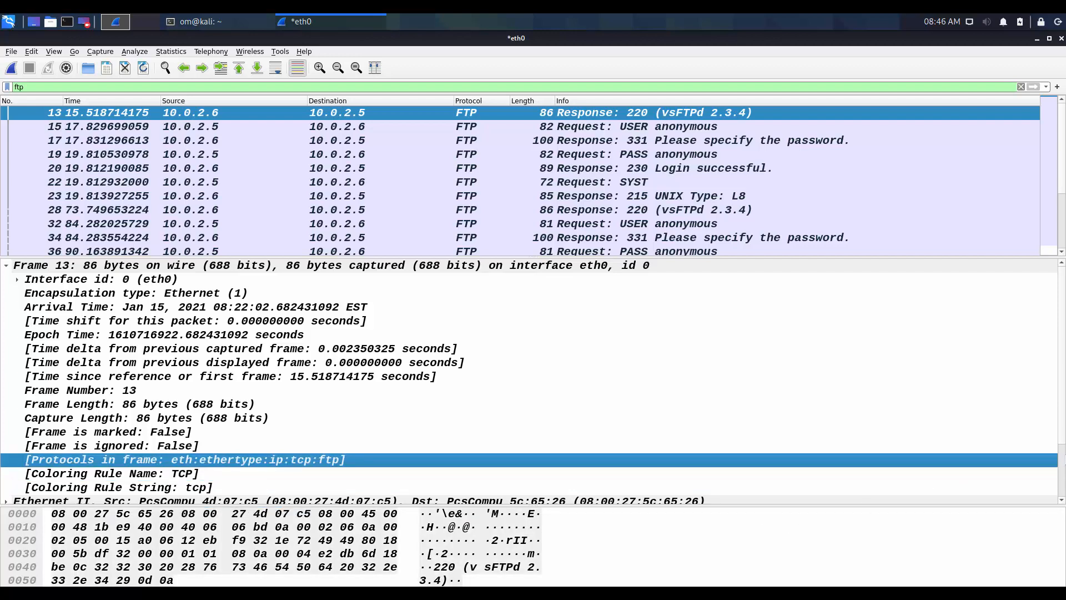
{"action": "left_click_drag", "start_coordinate": [1061, 442], "coordinate": [1062, 471]}
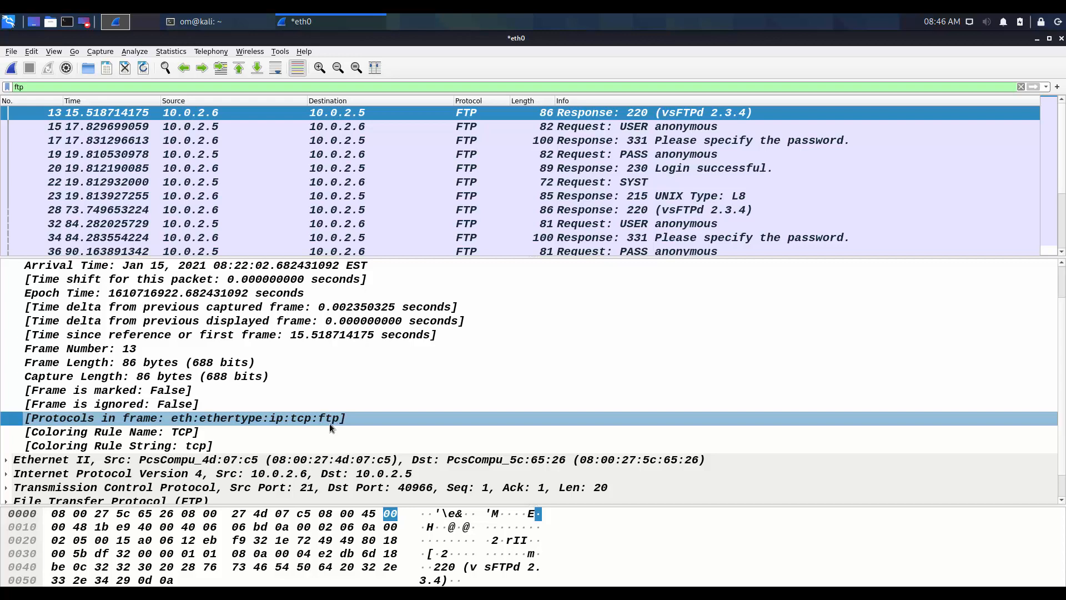
{"action": "left_click", "coordinate": [280, 421]}
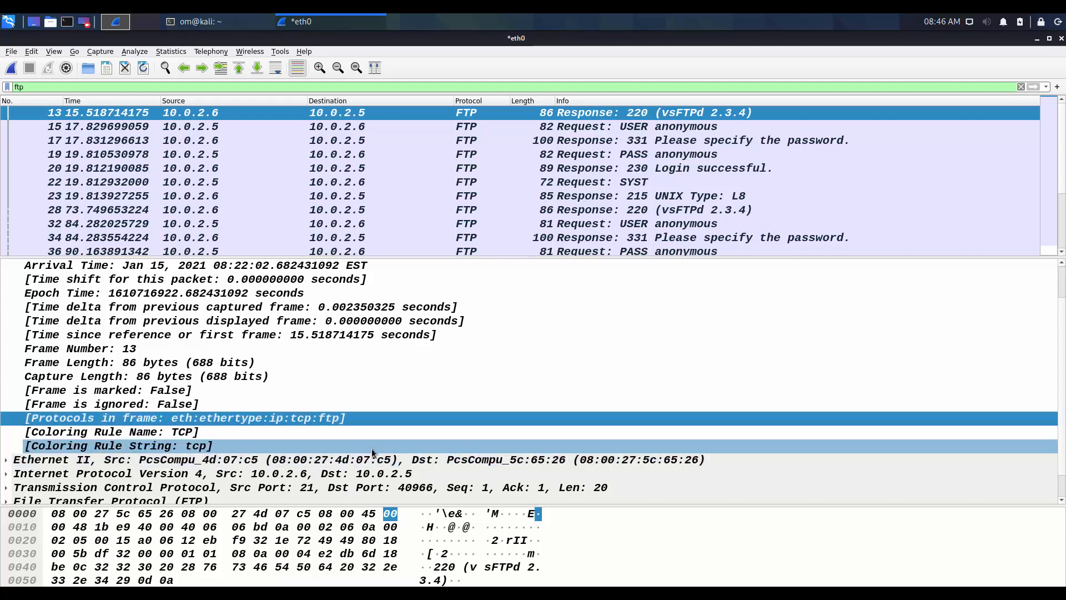
Review the remaining protocol layers of packet 13 and briefly expand the frame's interface id.
{"action": "scroll", "coordinate": [372, 448], "scroll_direction": "down", "scroll_amount": 1}
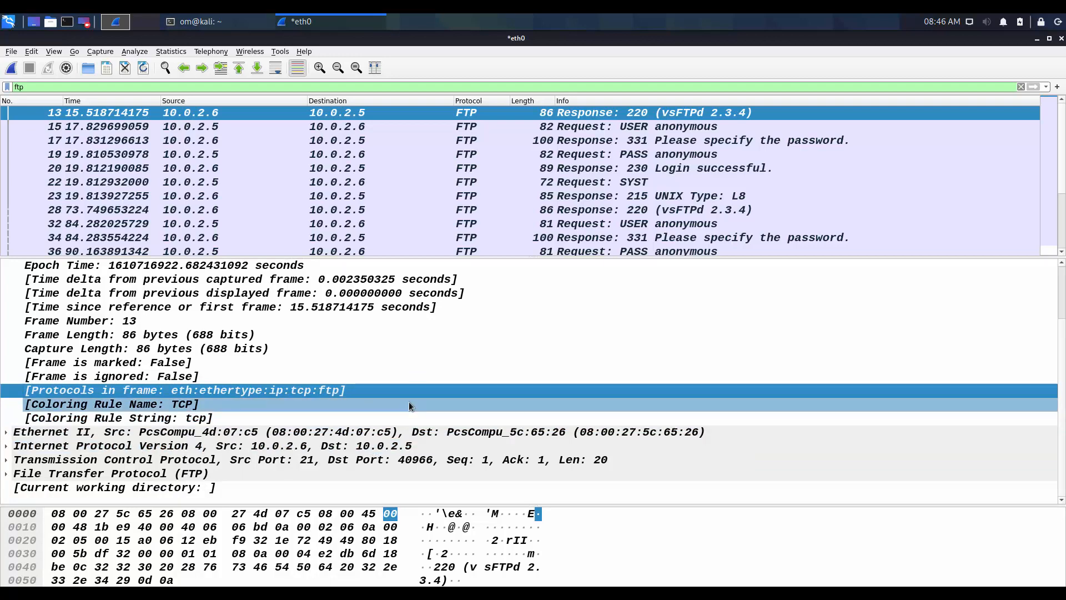
{"action": "scroll", "coordinate": [369, 402], "scroll_direction": "up", "scroll_amount": 2}
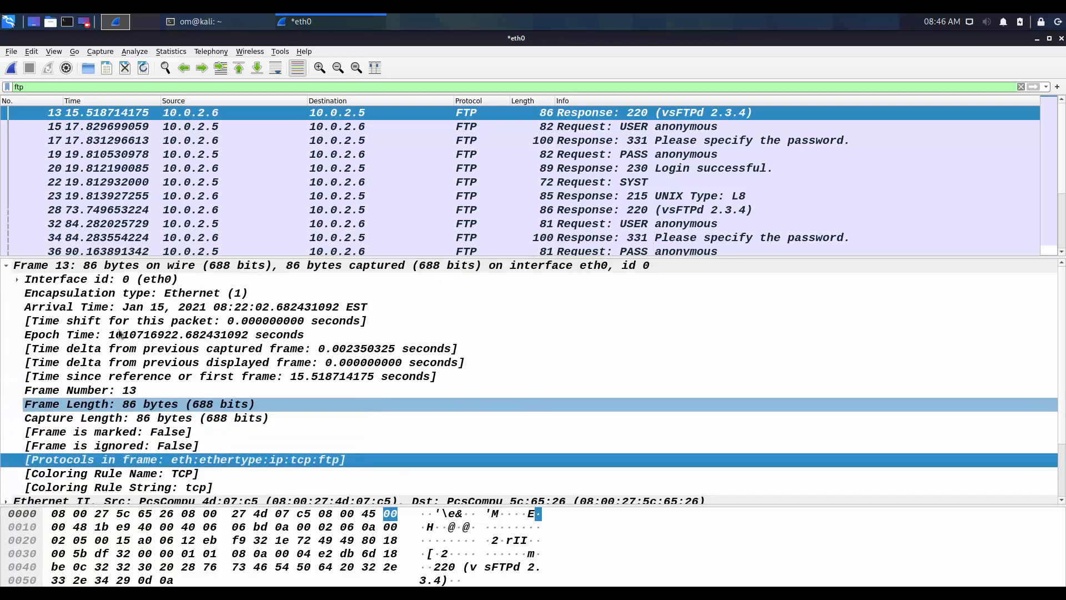
{"action": "left_click", "coordinate": [15, 281]}
{"action": "left_click", "coordinate": [13, 282]}
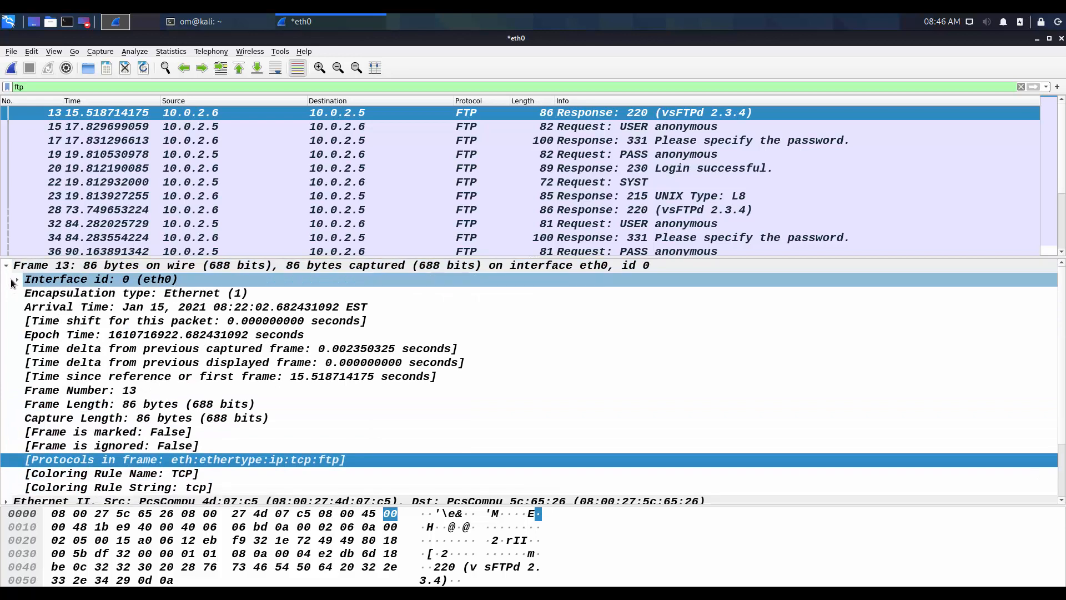
Expand packet 13's Ethernet II layer and compare it with the eth0 IP and MAC addresses in the terminal's ifconfig output.
{"action": "left_click", "coordinate": [6, 266]}
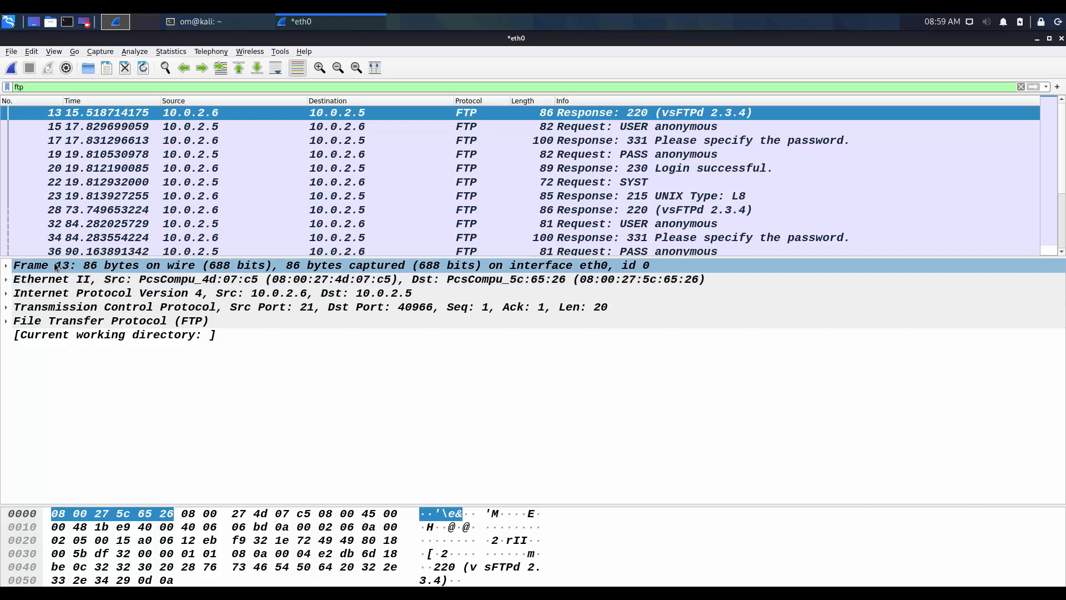
{"action": "left_click", "coordinate": [7, 279]}
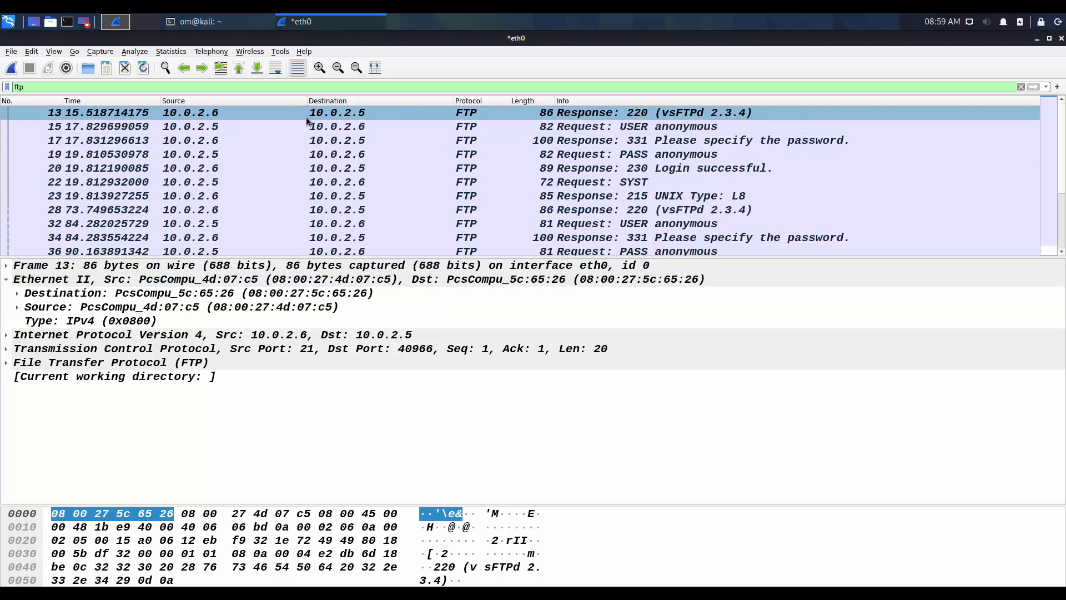
{"action": "key", "text": "alt+Tab"}
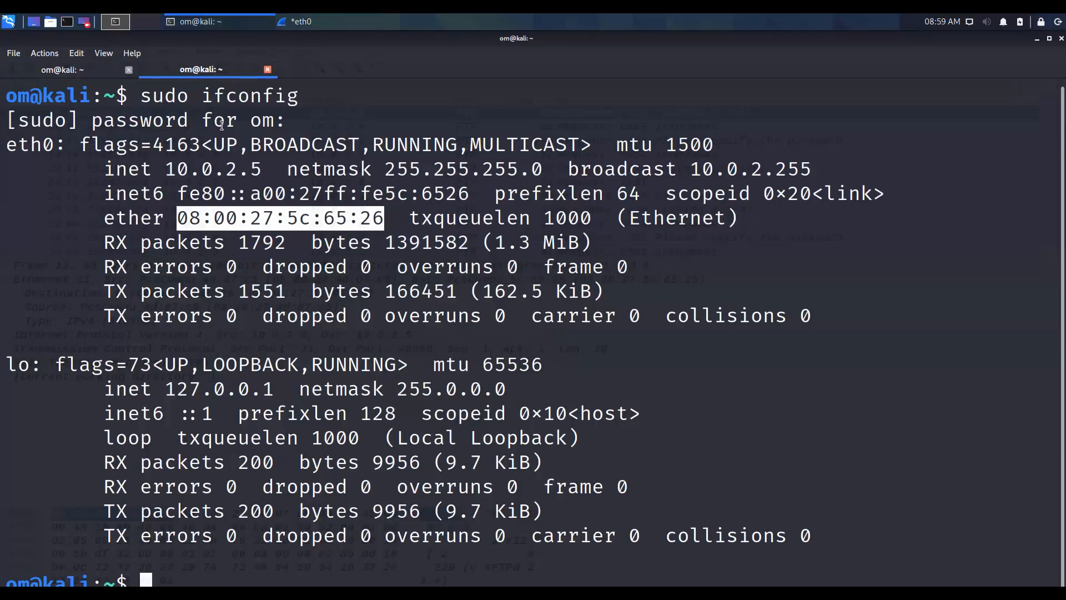
{"action": "left_click", "coordinate": [193, 112]}
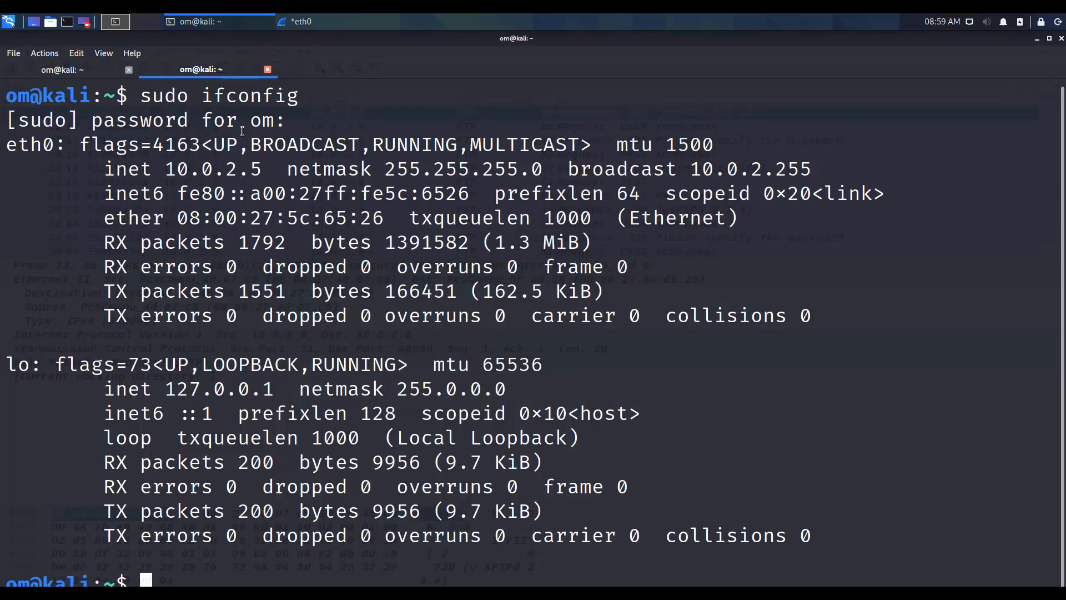
{"action": "double_click", "coordinate": [244, 177]}
{"action": "key", "text": "alt+Tab"}
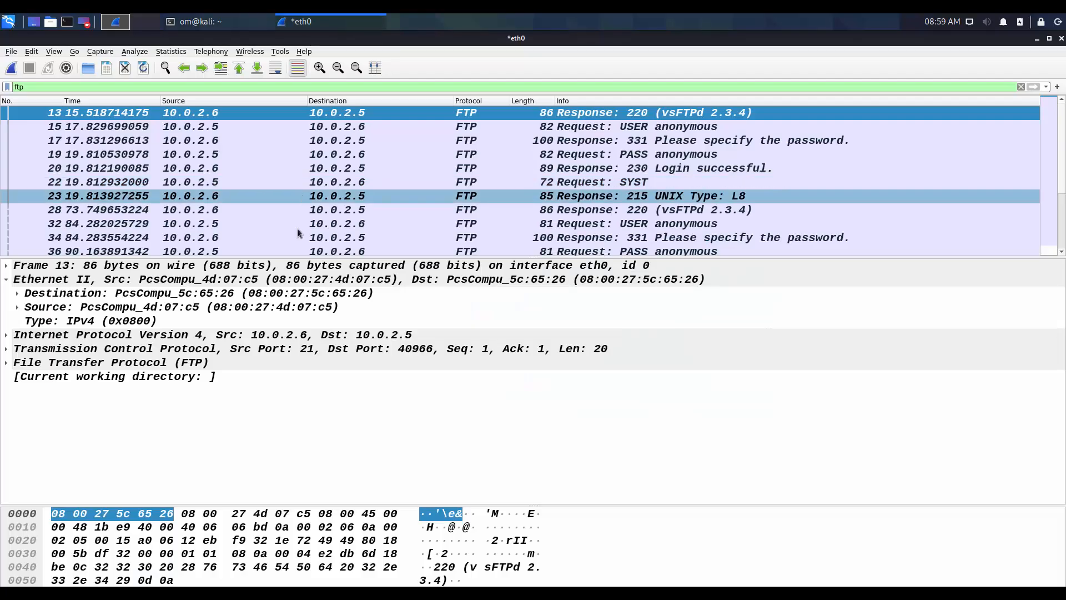
{"action": "key", "text": "alt+Tab"}
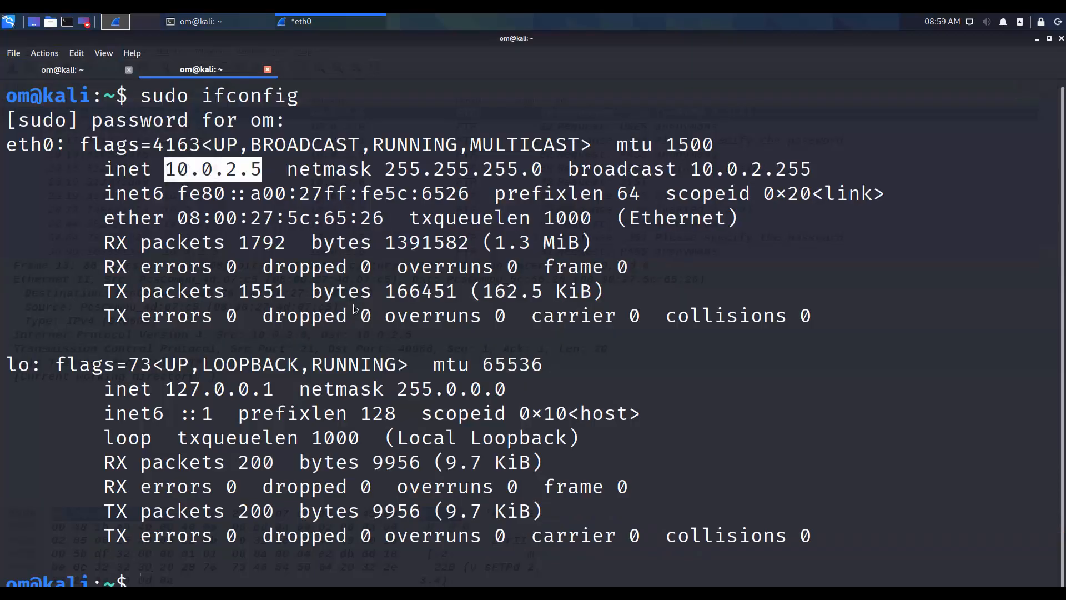
{"action": "left_click", "coordinate": [191, 88]}
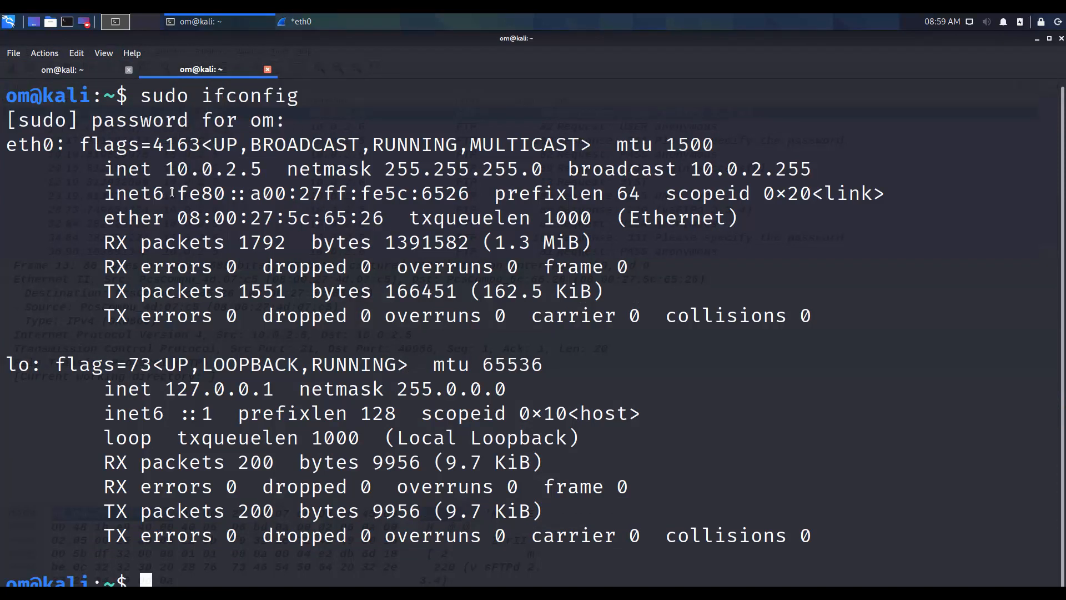
{"action": "left_click_drag", "start_coordinate": [177, 218], "coordinate": [291, 218]}
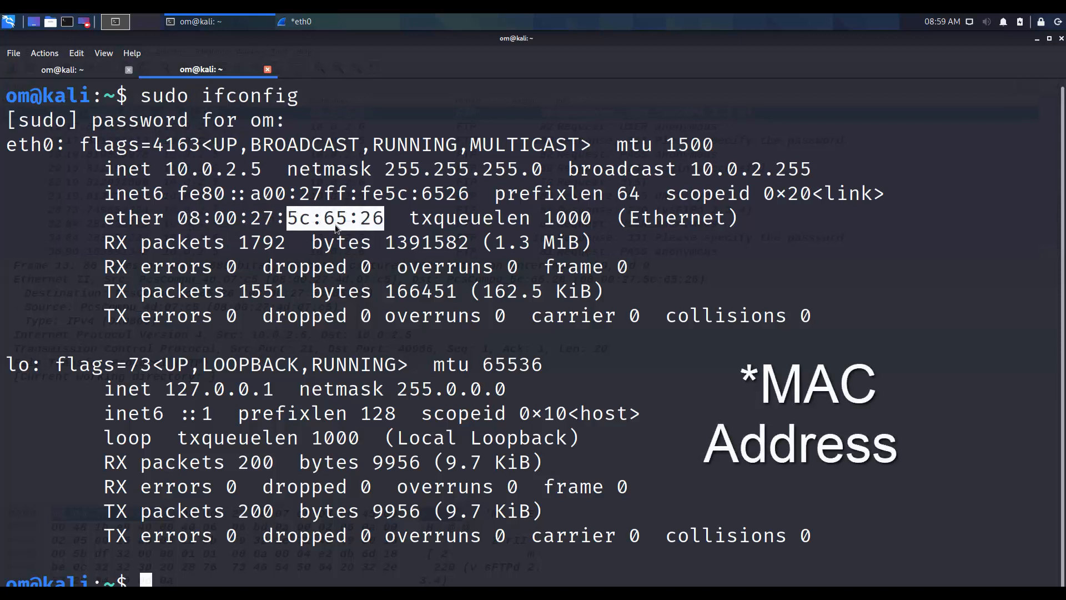
{"action": "key", "text": "alt+Tab"}
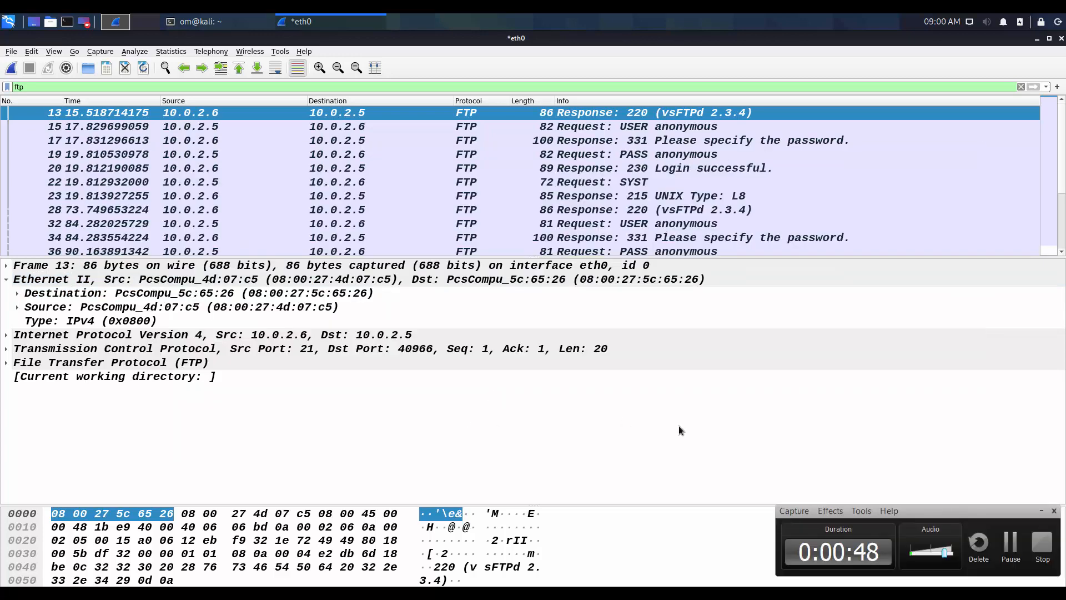
Switch to the Metasploitable 2 virtual machine, run ifconfig to check its hardware address, and return to the Wireshark capture.
{"action": "key", "text": "alt+Tab"}
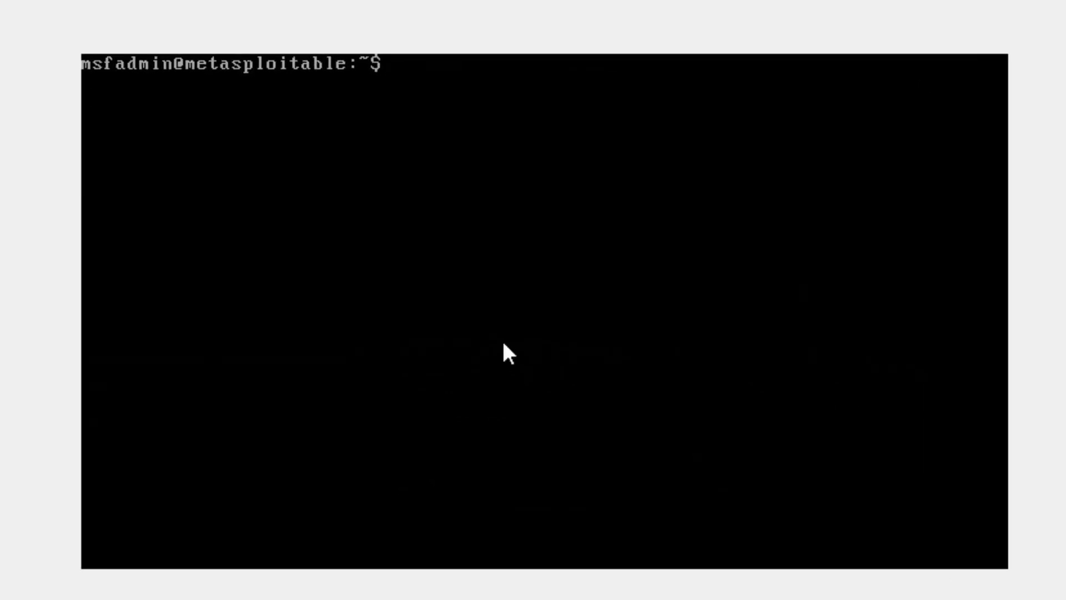
{"action": "type", "text": "ifconfig"}
{"action": "key", "text": "Return"}
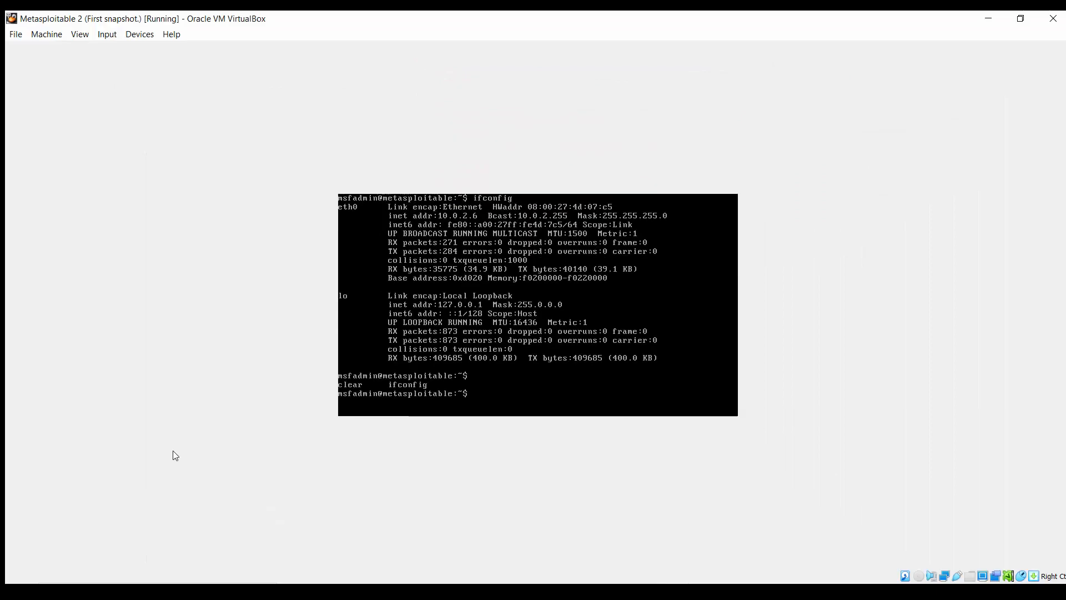
{"action": "key", "text": "alt+Tab"}
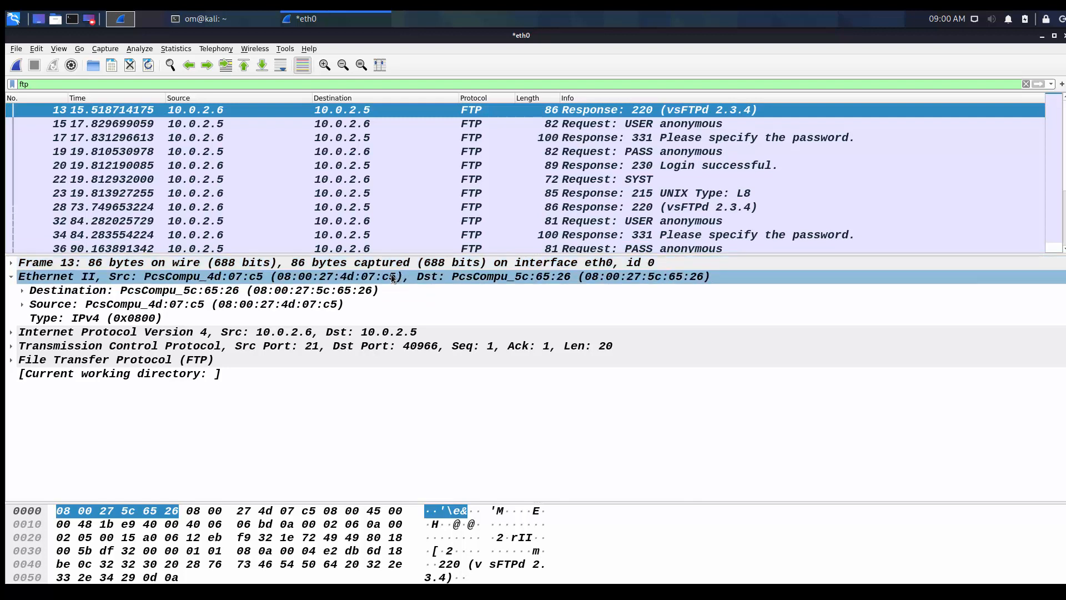
Expand the Ethernet II destination and source addresses of packet 13 and examine their address bits and the type field.
{"action": "left_click", "coordinate": [22, 291]}
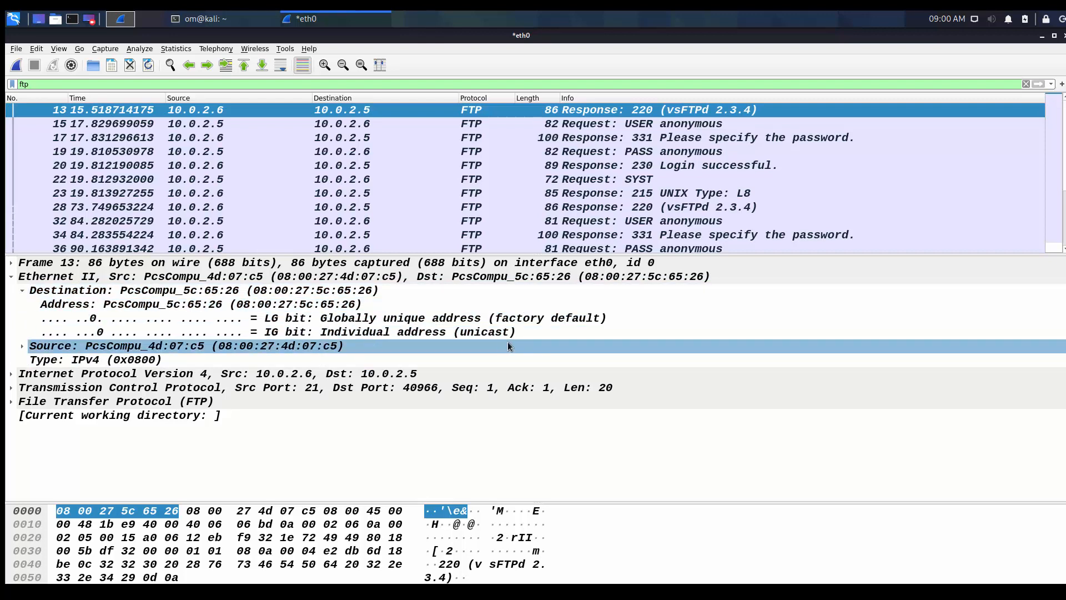
{"action": "left_click", "coordinate": [22, 346]}
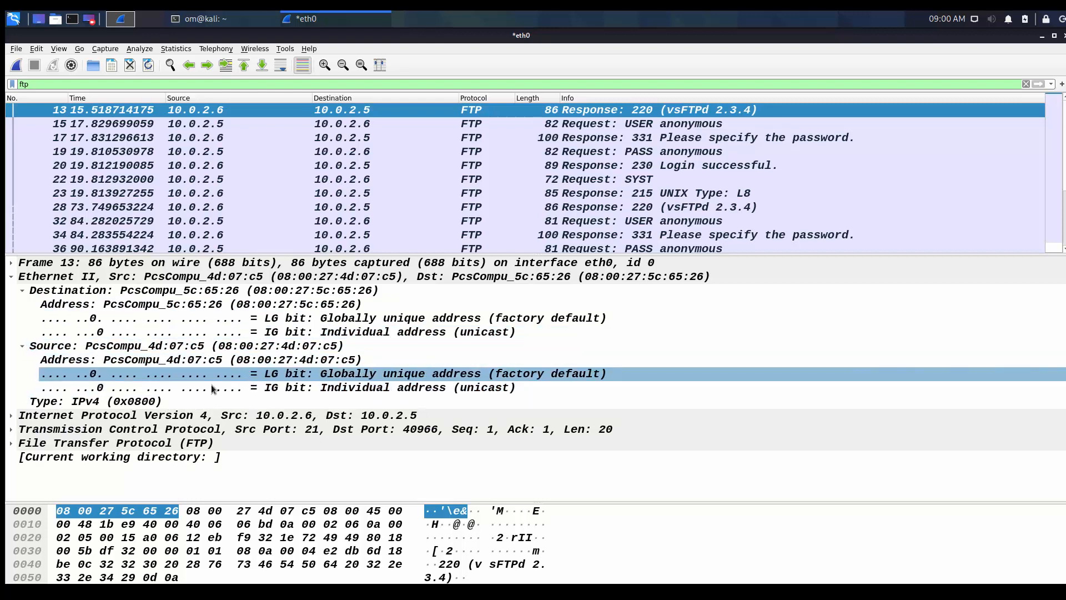
{"action": "left_click", "coordinate": [69, 407]}
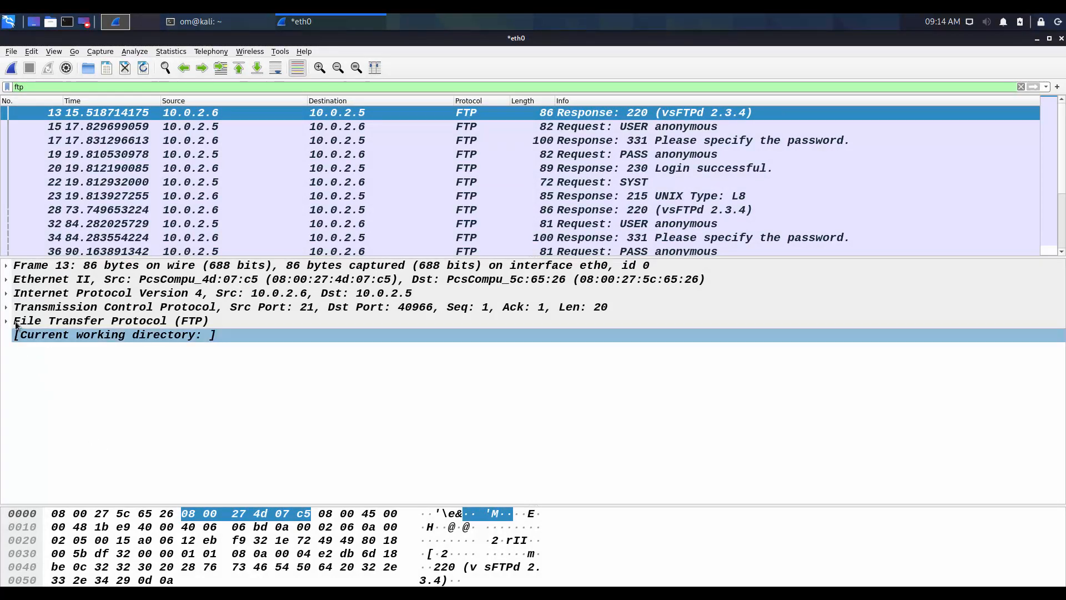
Expand packet 13's Internet Protocol Version 4 layer and review its fields from version and header length to time to live.
{"action": "left_click", "coordinate": [3, 294]}
{"action": "left_click", "coordinate": [6, 293]}
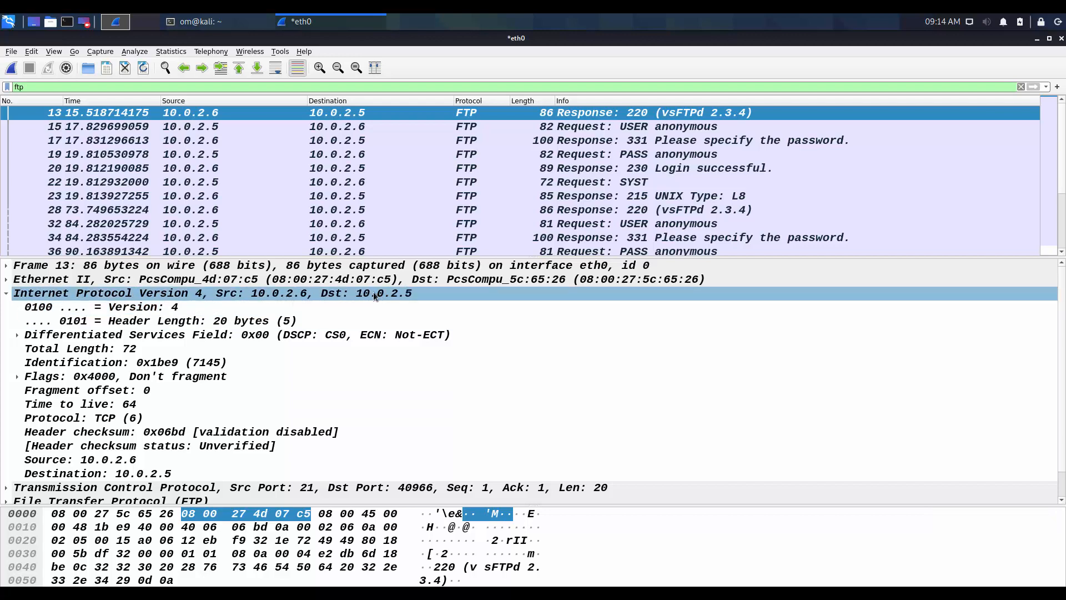
{"action": "left_click", "coordinate": [298, 305]}
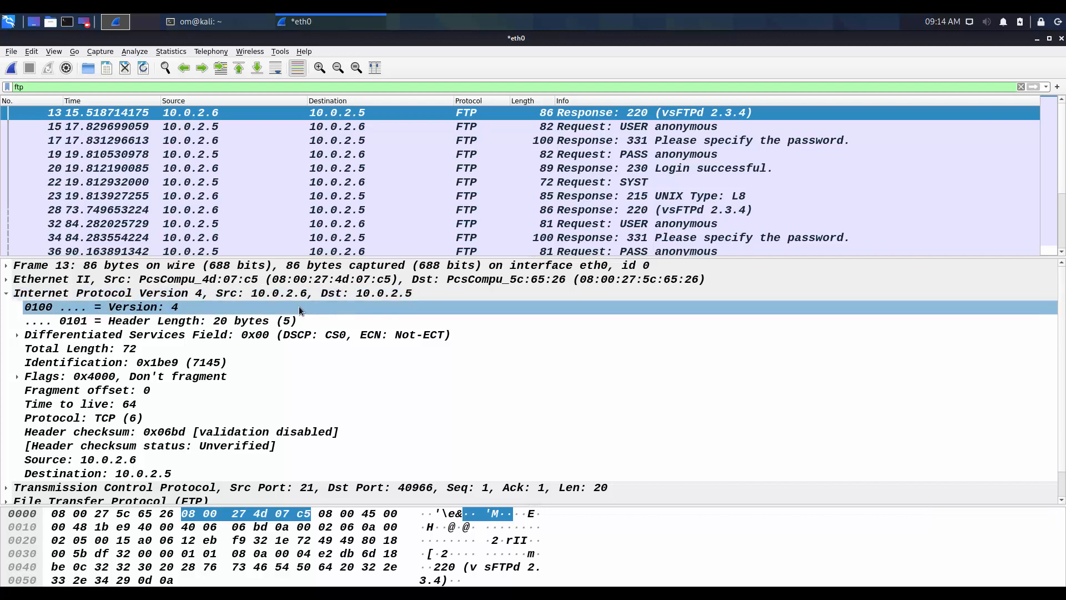
{"action": "left_click", "coordinate": [200, 322]}
{"action": "left_click", "coordinate": [230, 348]}
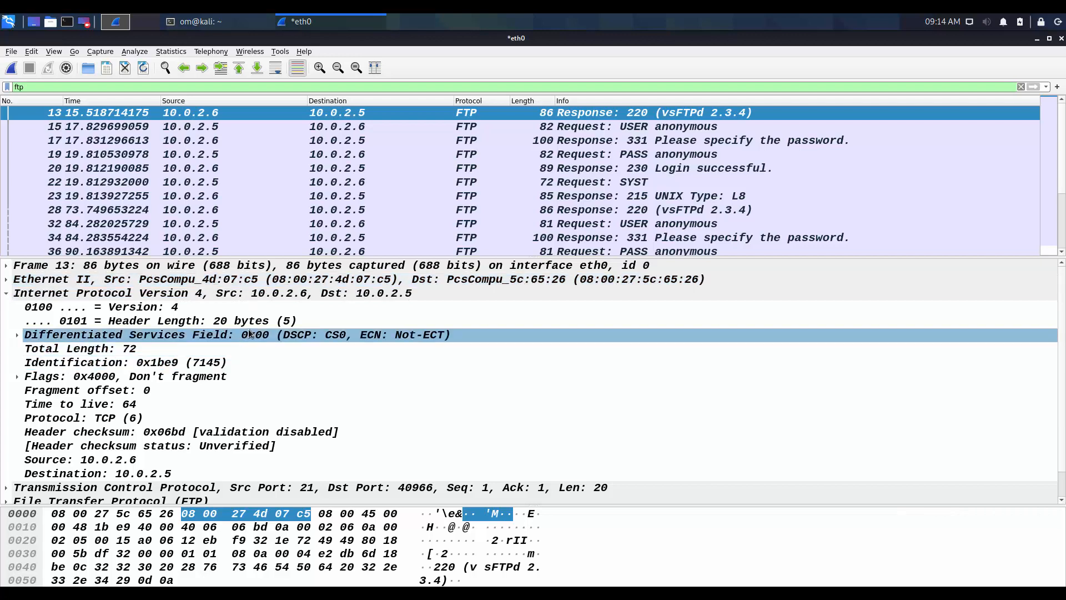
{"action": "left_click", "coordinate": [240, 358]}
{"action": "left_click", "coordinate": [238, 347]}
{"action": "left_click", "coordinate": [243, 363]}
{"action": "left_click", "coordinate": [241, 407]}
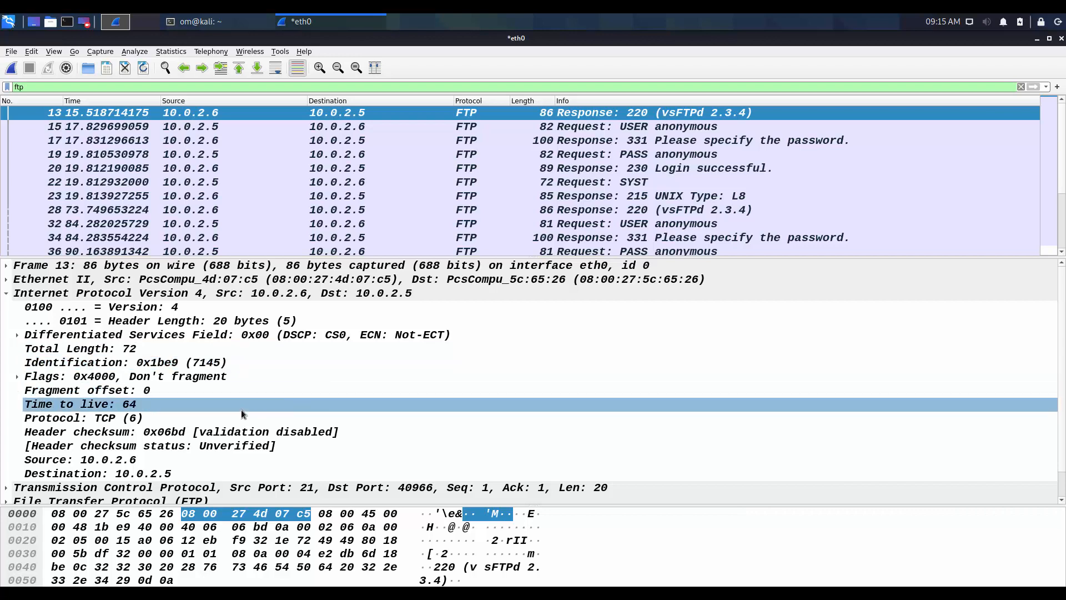
Inspect the IPv4 time to live, header checksum and protocol fields together with their corresponding bytes.
{"action": "left_click", "coordinate": [192, 406]}
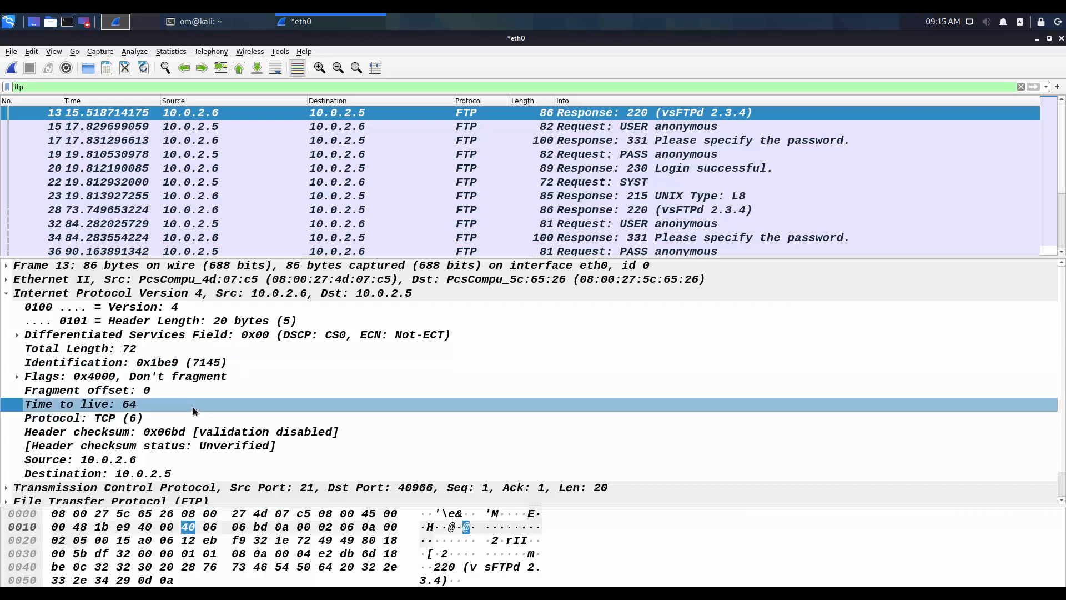
{"action": "left_click", "coordinate": [237, 432]}
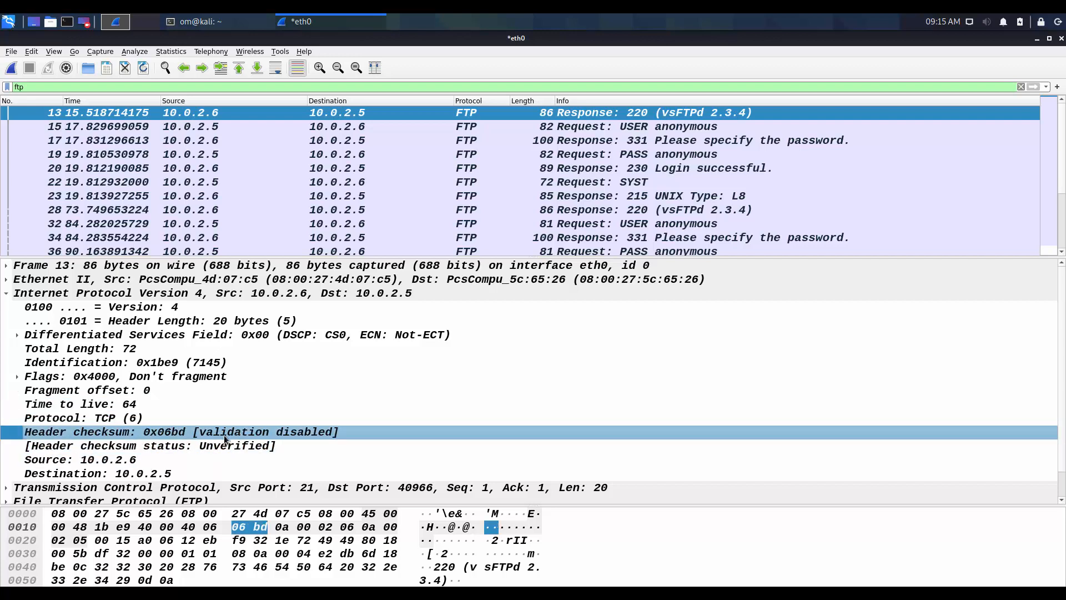
{"action": "left_click", "coordinate": [266, 418]}
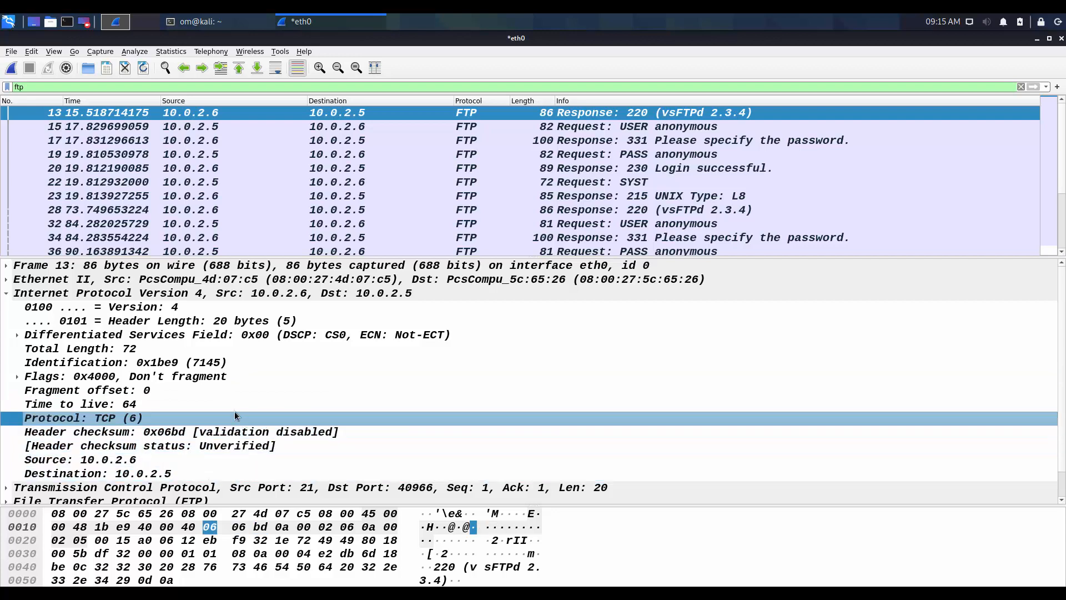
Expand the IPv4 flags to view the fragment bits, collapse them again, and check the Differentiated Services Field.
{"action": "left_click", "coordinate": [18, 377]}
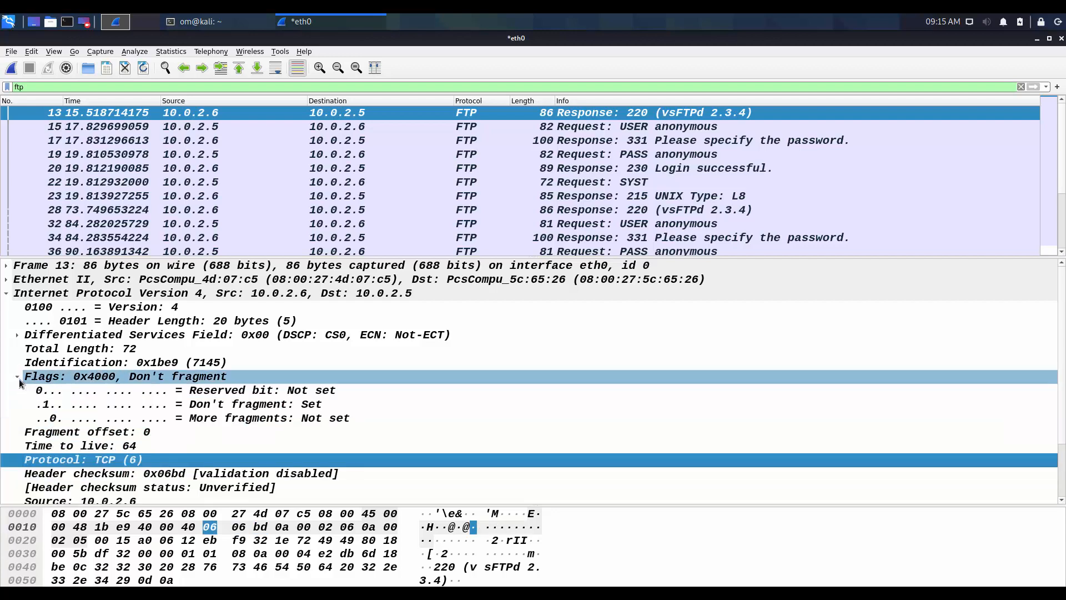
{"action": "left_click", "coordinate": [23, 379]}
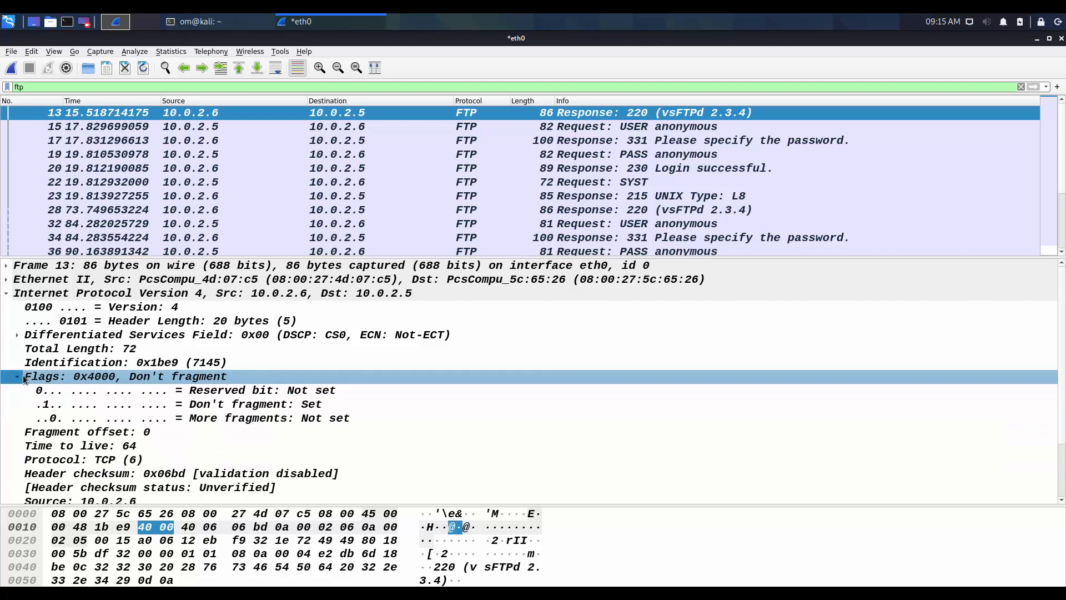
{"action": "left_click", "coordinate": [18, 377]}
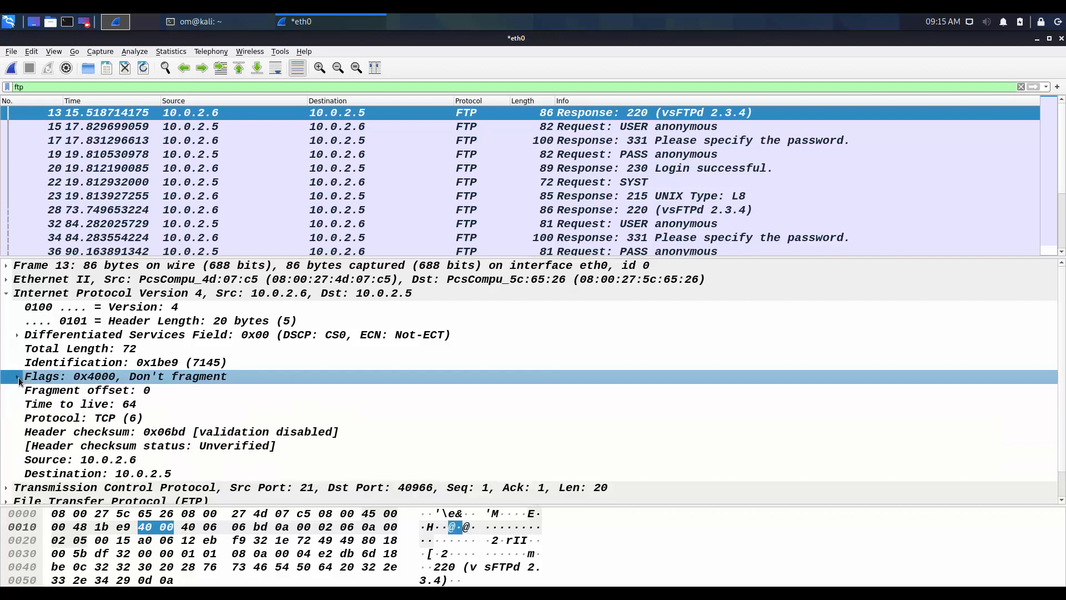
{"action": "left_click", "coordinate": [18, 335]}
{"action": "left_click", "coordinate": [17, 335]}
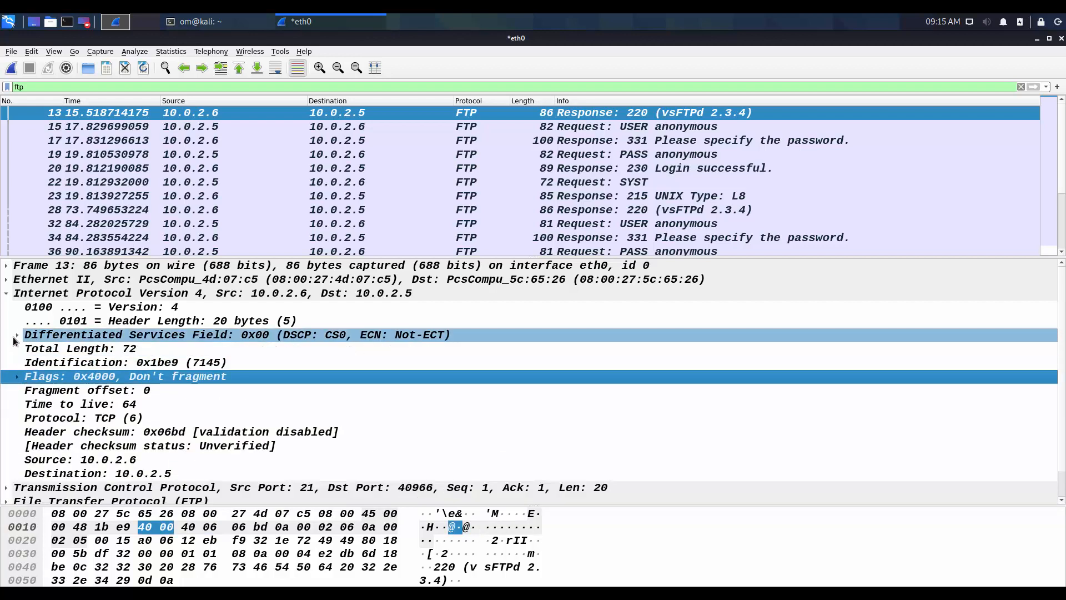
Inspect the IPv4 source and destination addresses of packet 13, and collapse the Internet Protocol layer.
{"action": "scroll", "coordinate": [178, 379], "scroll_direction": "down", "scroll_amount": 1}
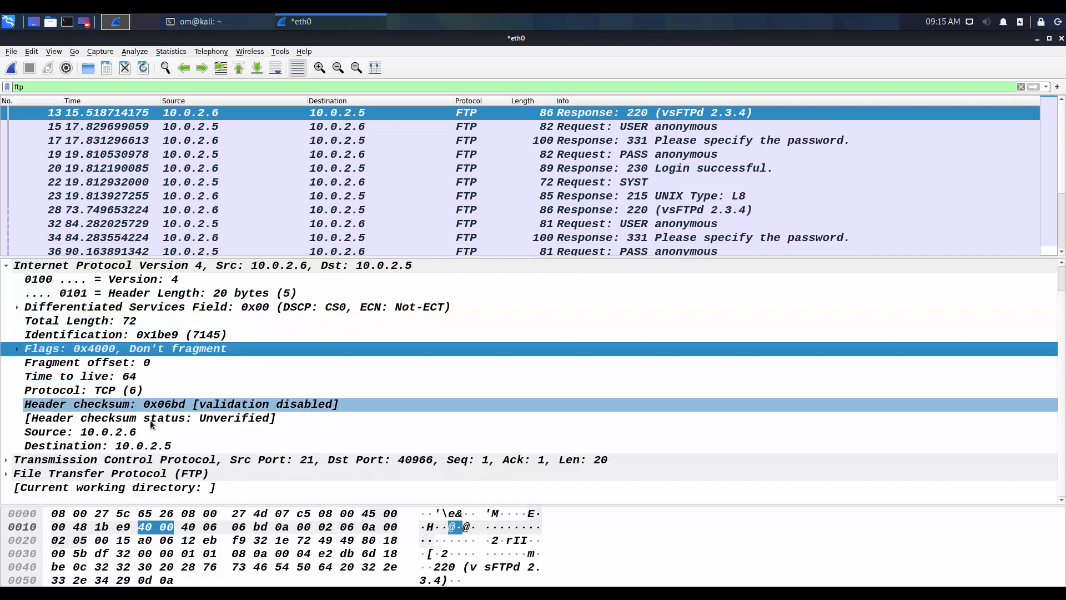
{"action": "left_click", "coordinate": [114, 433]}
{"action": "left_click", "coordinate": [111, 444]}
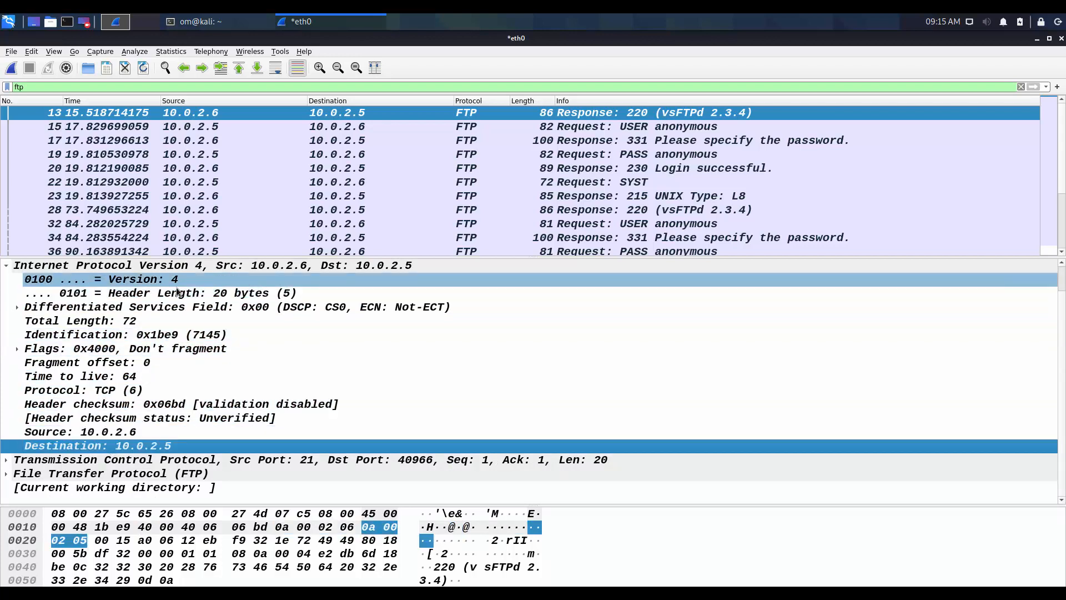
{"action": "left_click", "coordinate": [6, 267]}
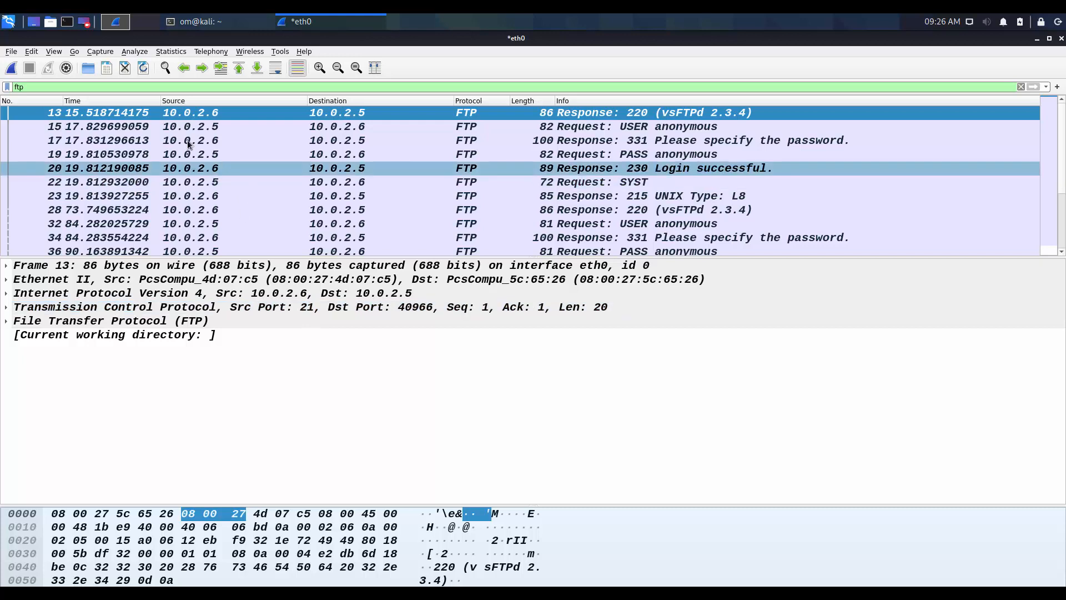
Expand packet 13's Transmission Control Protocol layer, compare it with packet 15's, and examine its sequence, acknowledgment and header length fields.
{"action": "left_click", "coordinate": [211, 115]}
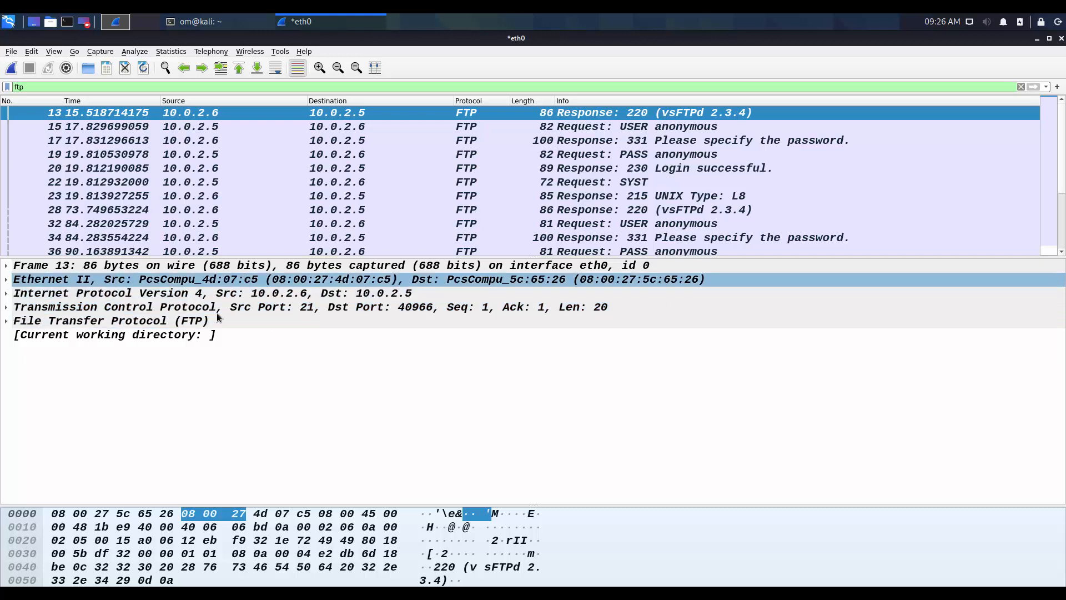
{"action": "left_click", "coordinate": [6, 308]}
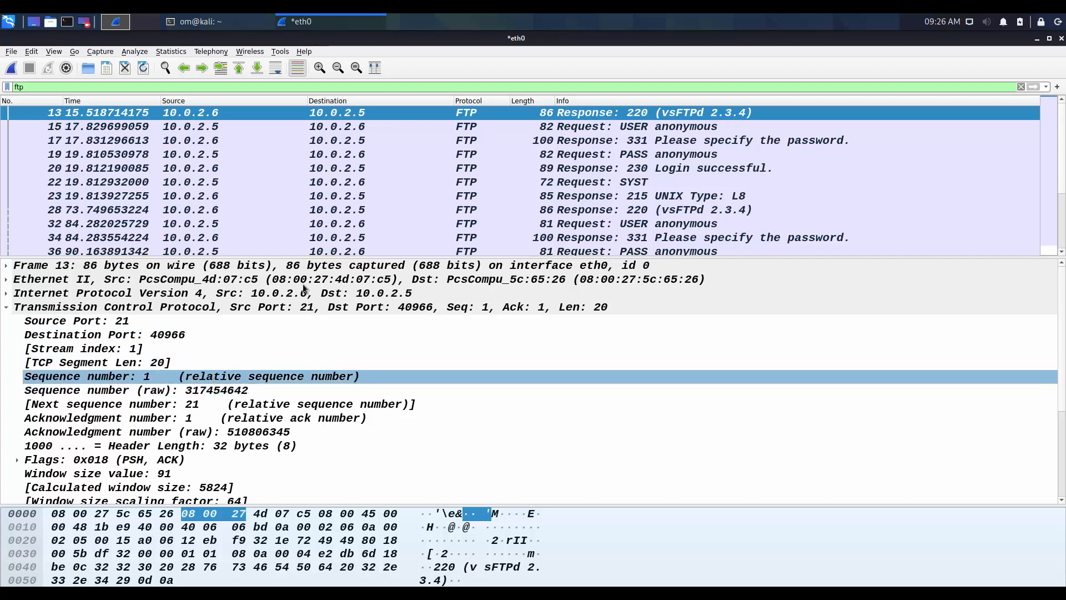
{"action": "left_click", "coordinate": [437, 127]}
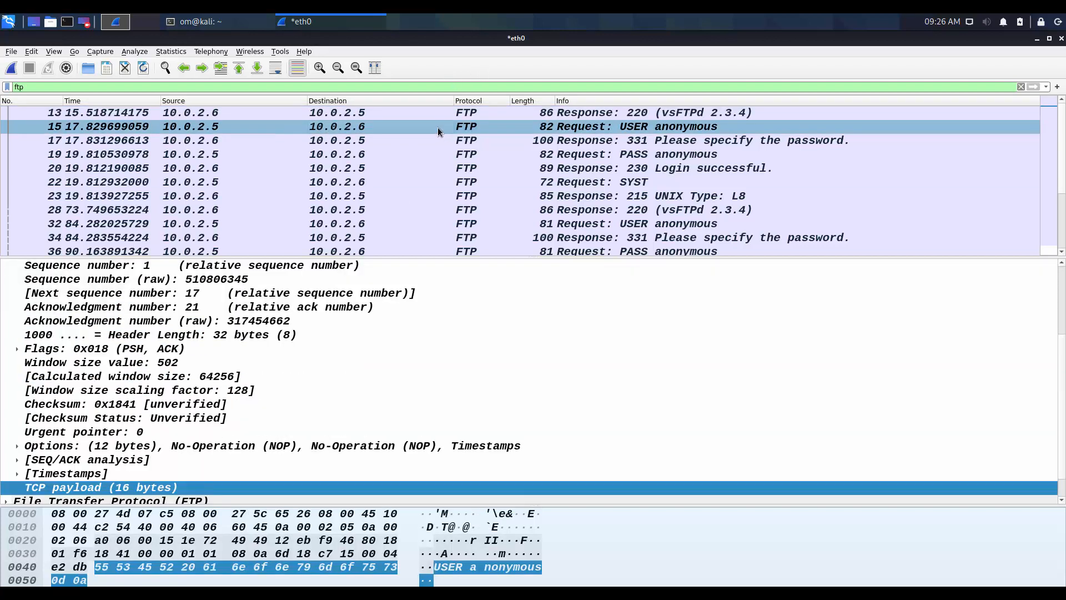
{"action": "left_click", "coordinate": [433, 115]}
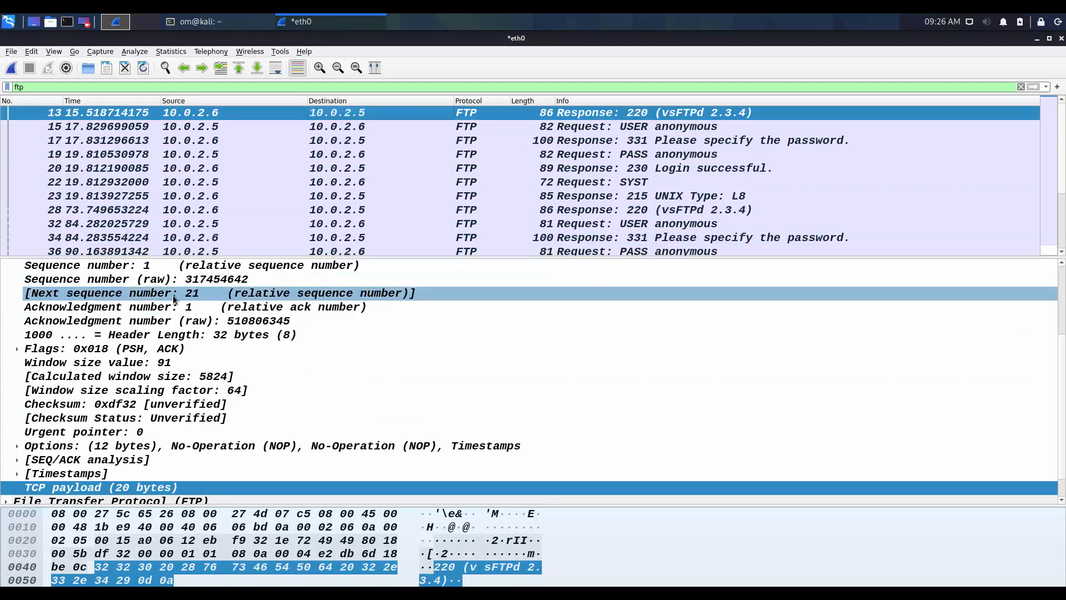
{"action": "scroll", "coordinate": [174, 298], "scroll_direction": "up", "scroll_amount": 1}
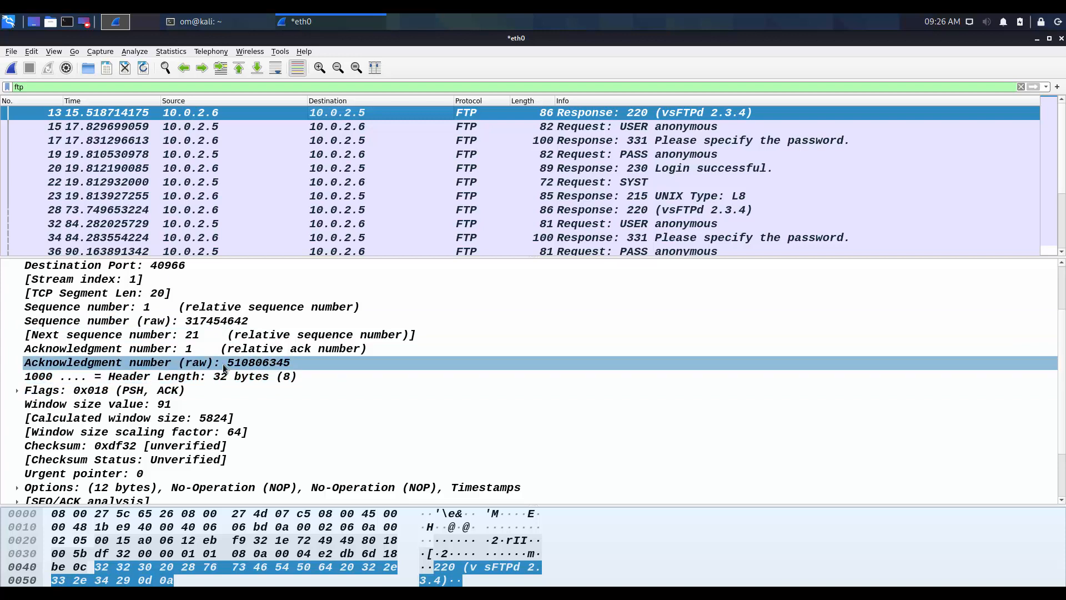
{"action": "left_click", "coordinate": [331, 380]}
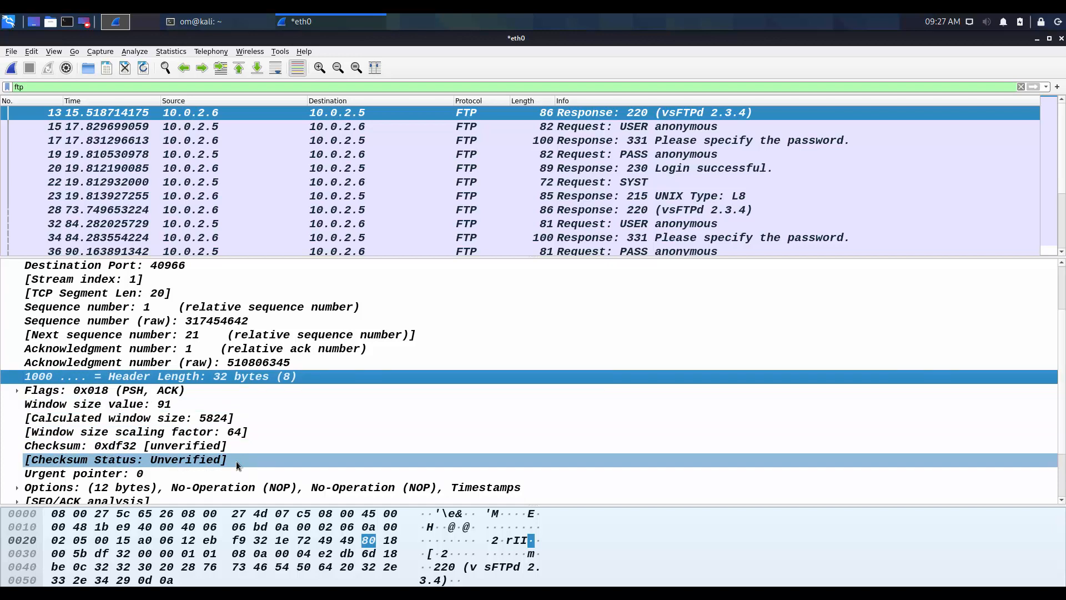
Check packet 13's TCP SEQ/ACK analysis, examine the time since first and previous frame under Timestamps, and collapse both sections.
{"action": "scroll", "coordinate": [235, 461], "scroll_direction": "down", "scroll_amount": 2}
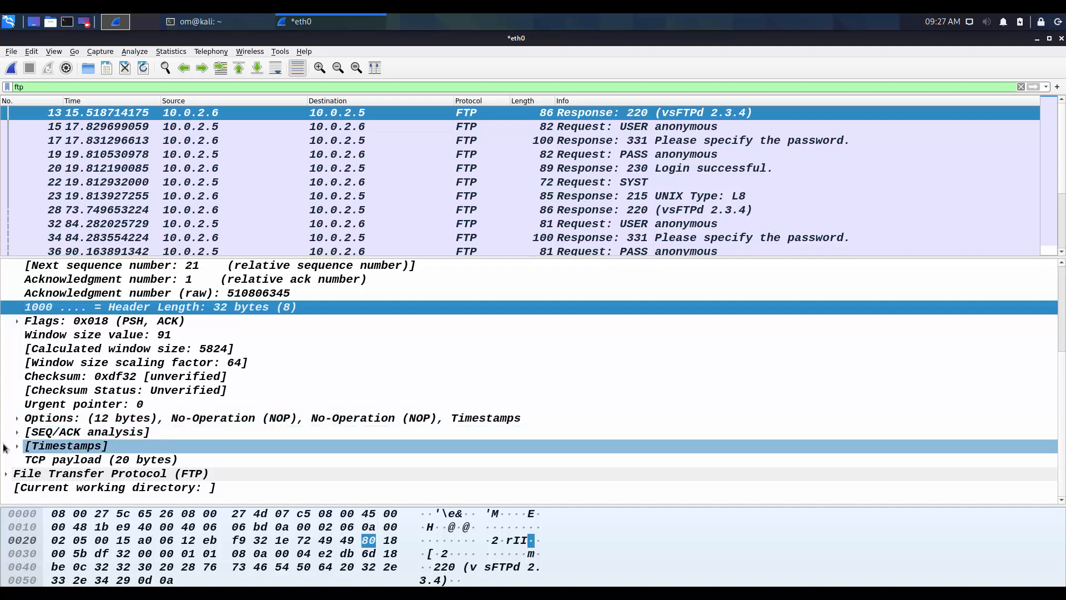
{"action": "left_click", "coordinate": [17, 433]}
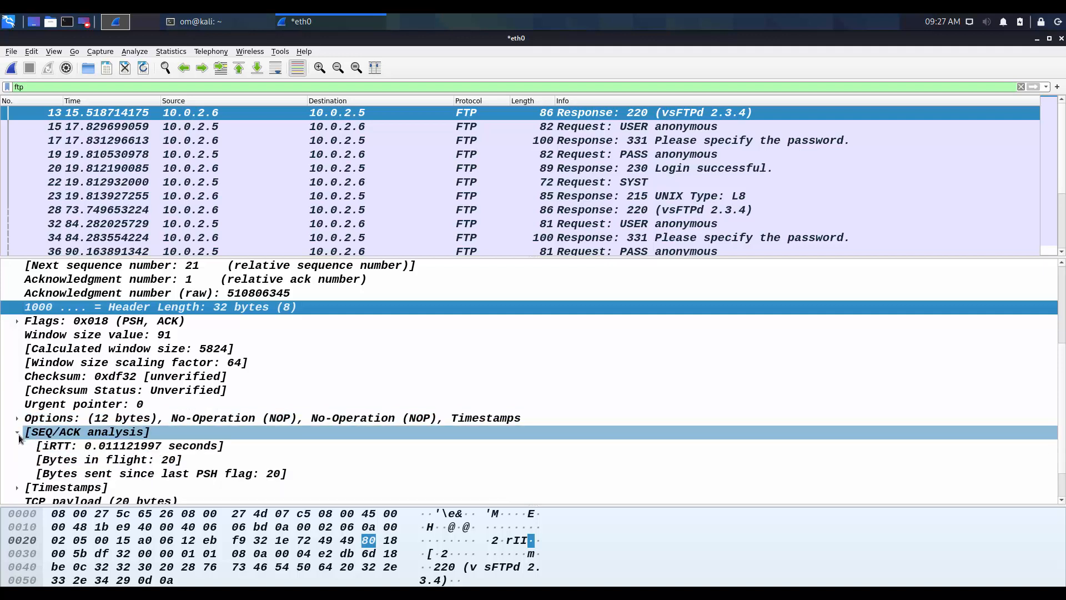
{"action": "left_click", "coordinate": [17, 433]}
{"action": "left_click", "coordinate": [17, 445]}
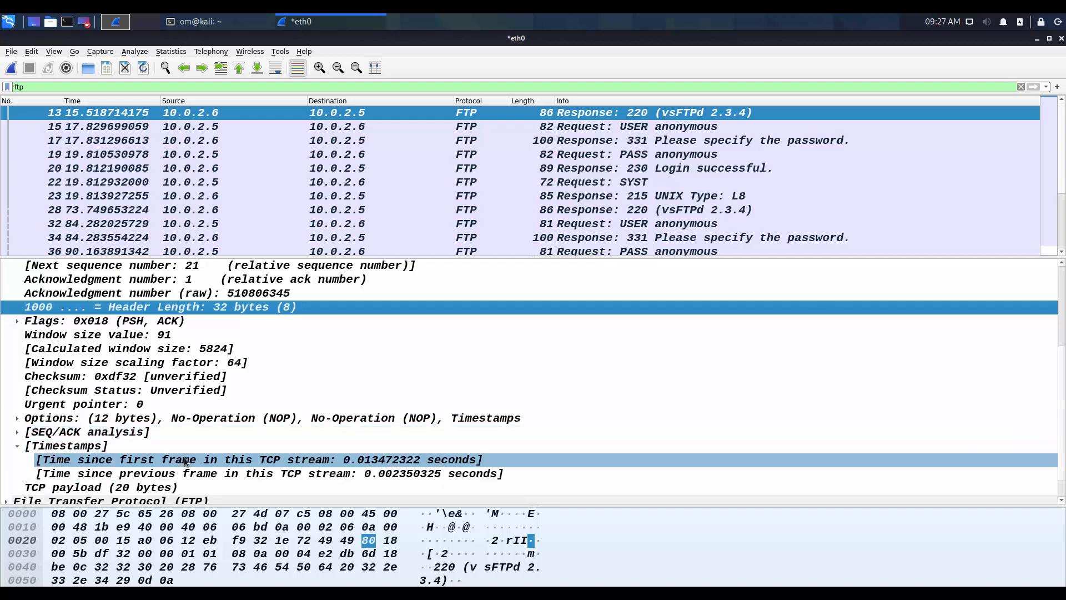
{"action": "left_click", "coordinate": [221, 461]}
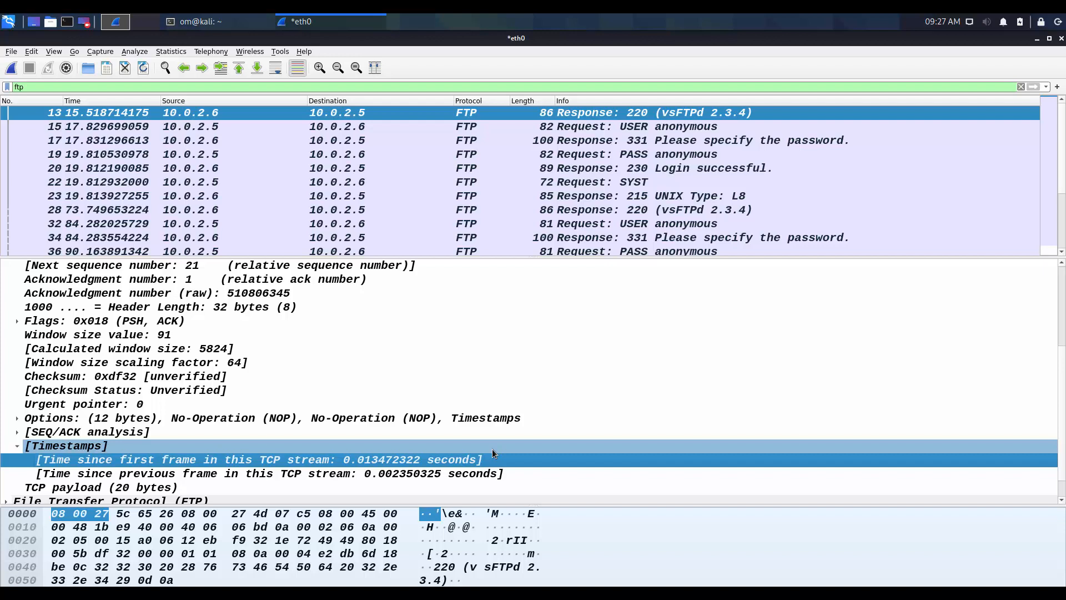
{"action": "left_click", "coordinate": [313, 478]}
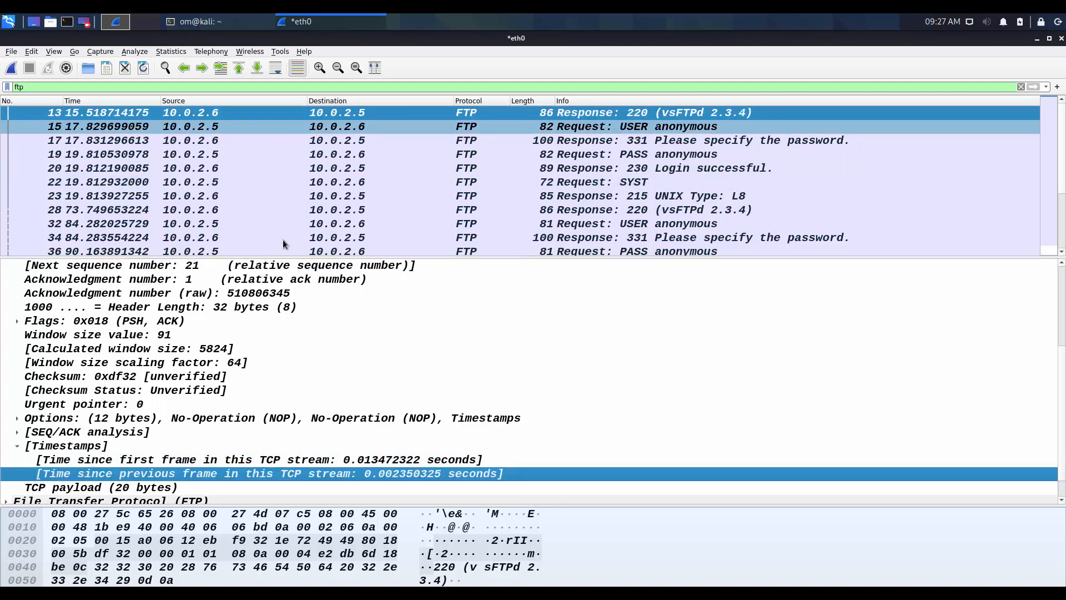
{"action": "left_click", "coordinate": [15, 447]}
Highlight the bytes of packet 13's TCP payload, review the header fields, and collapse the Transmission Control Protocol layer.
{"action": "left_click", "coordinate": [107, 461]}
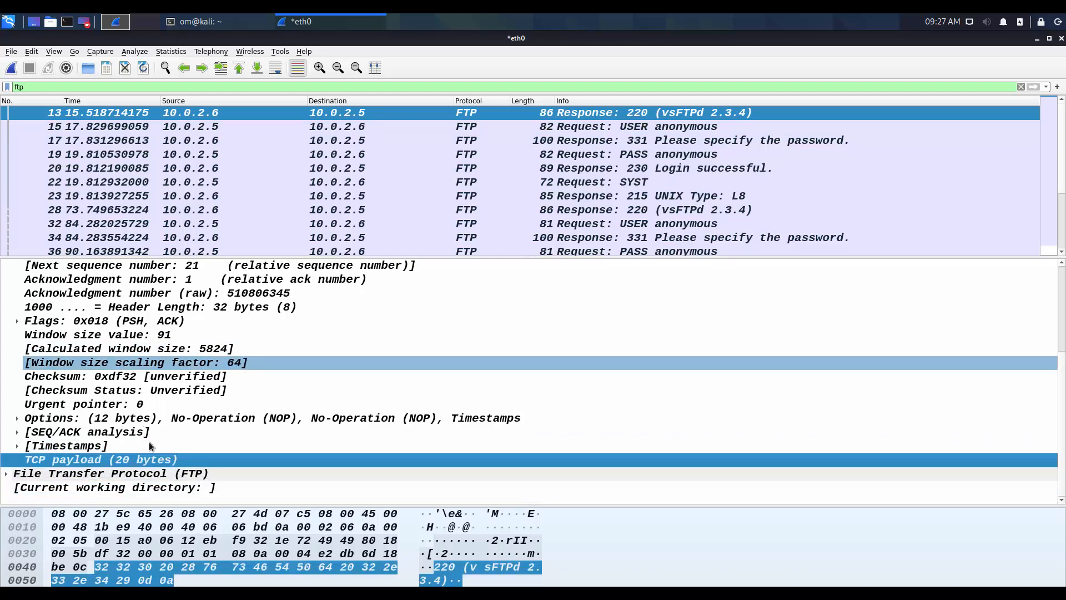
{"action": "scroll", "coordinate": [178, 444], "scroll_direction": "up", "scroll_amount": 4}
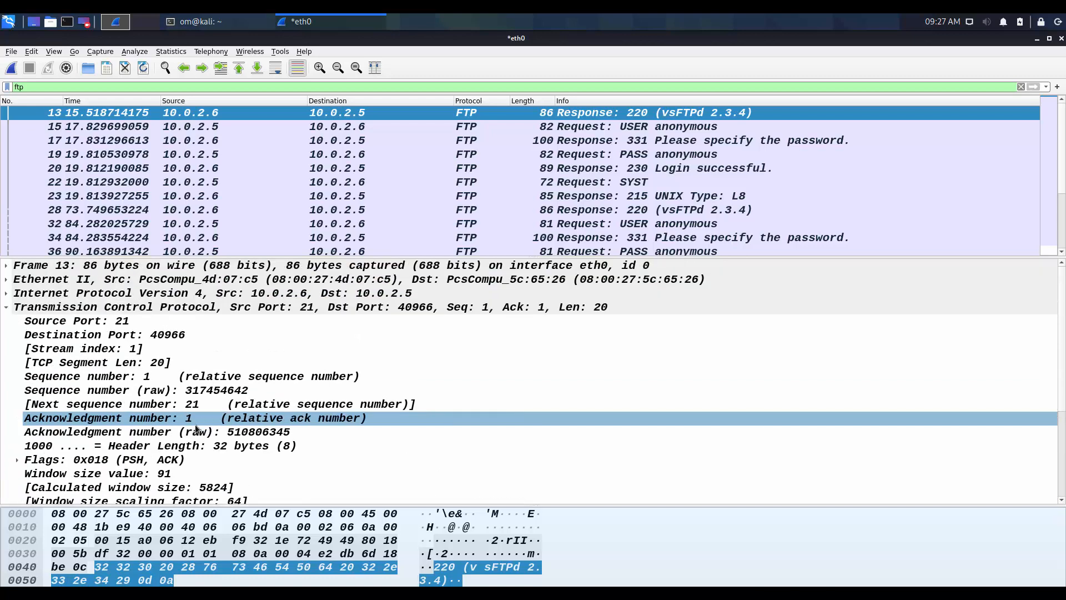
{"action": "scroll", "coordinate": [195, 424], "scroll_direction": "down", "scroll_amount": 3}
{"action": "scroll", "coordinate": [100, 376], "scroll_direction": "up", "scroll_amount": 3}
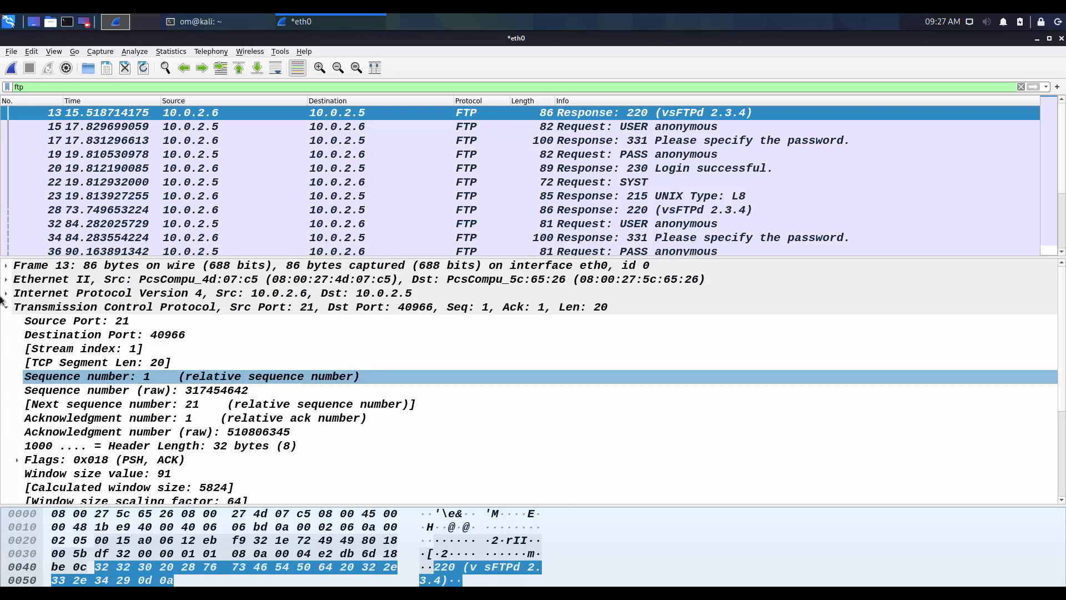
{"action": "left_click", "coordinate": [4, 306]}
{"action": "left_click", "coordinate": [6, 306]}
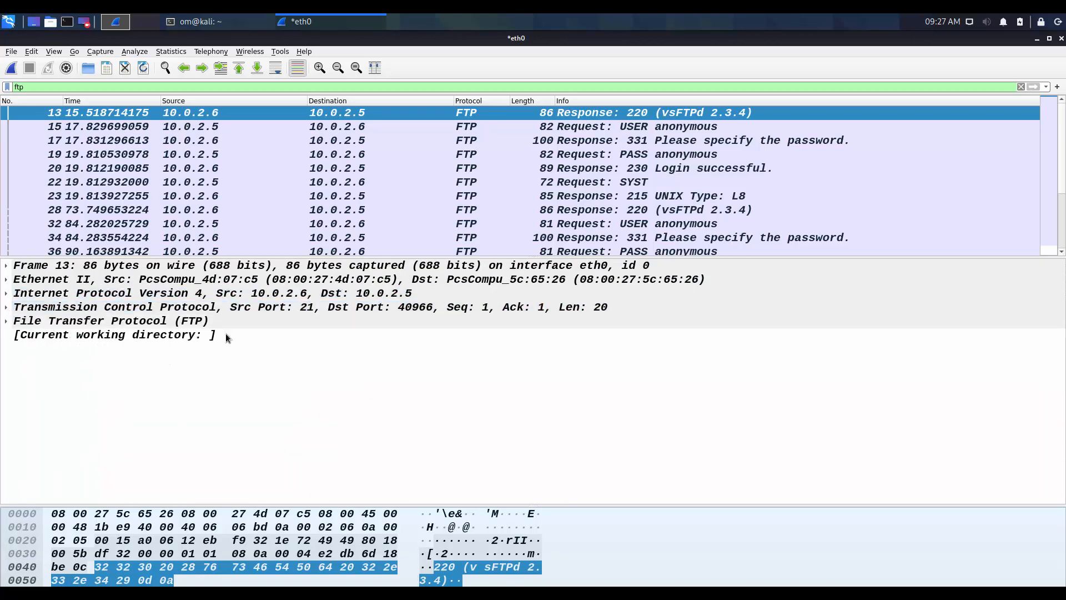
{"action": "left_click", "coordinate": [283, 307]}
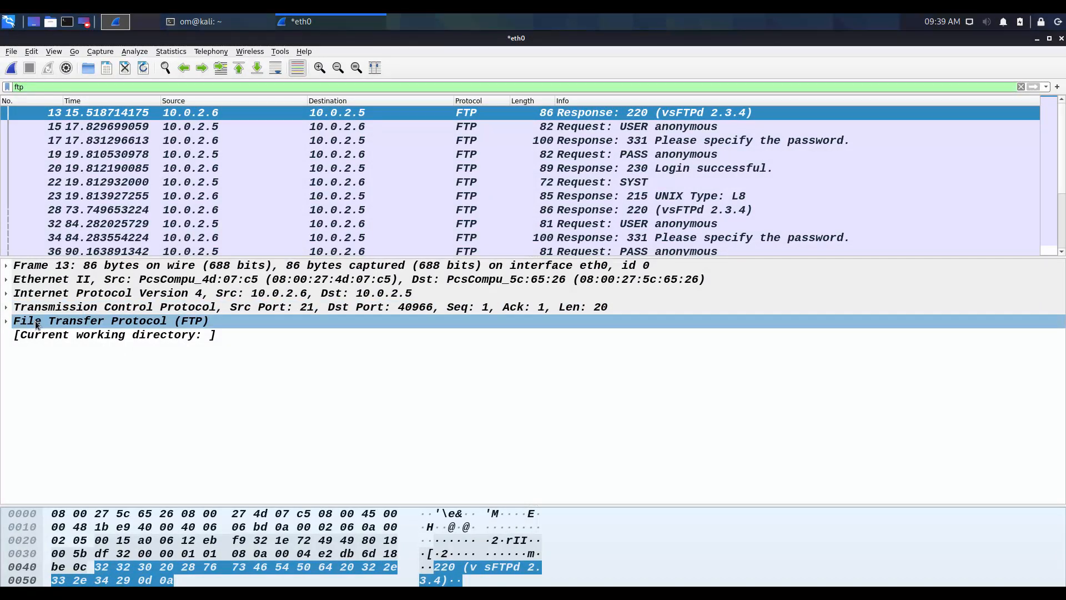
Expand packet 13's File Transfer Protocol layer and its 220 response to examine the response code and response argument.
{"action": "left_click", "coordinate": [7, 325]}
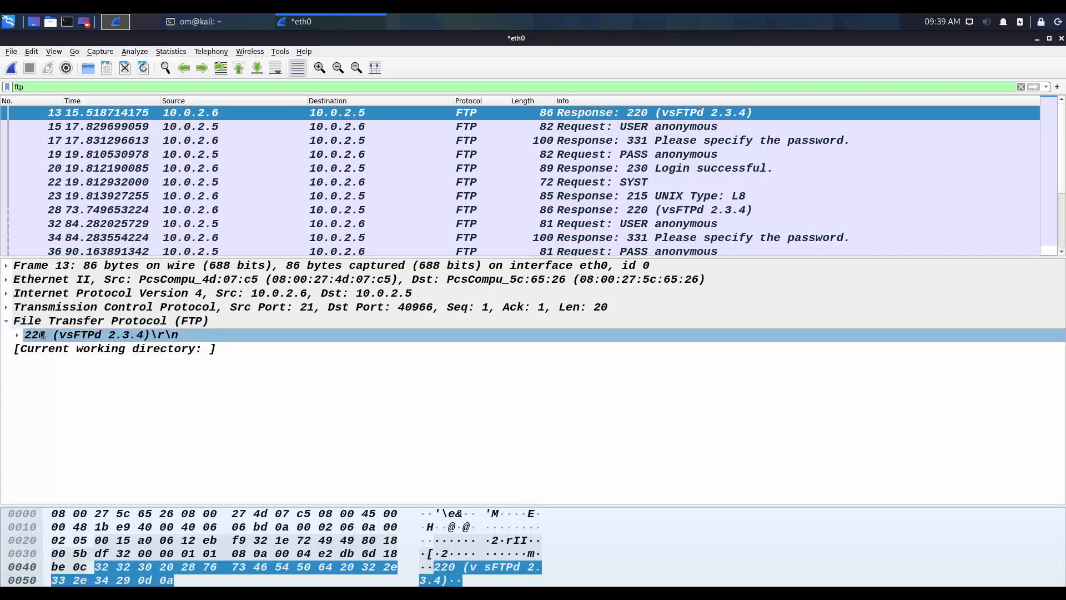
{"action": "left_click", "coordinate": [17, 336]}
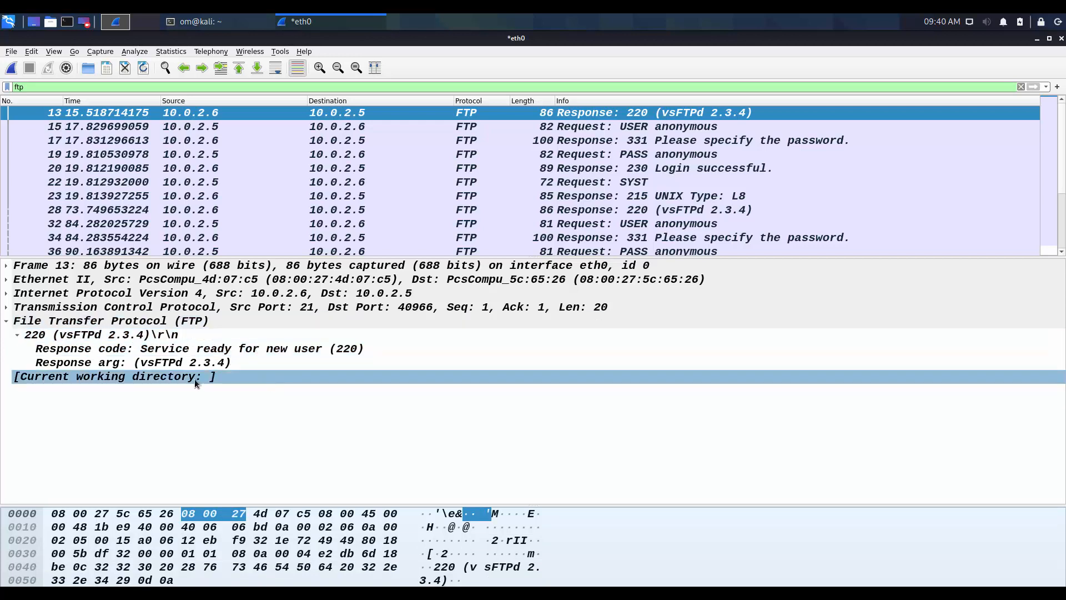
{"action": "left_click", "coordinate": [160, 364]}
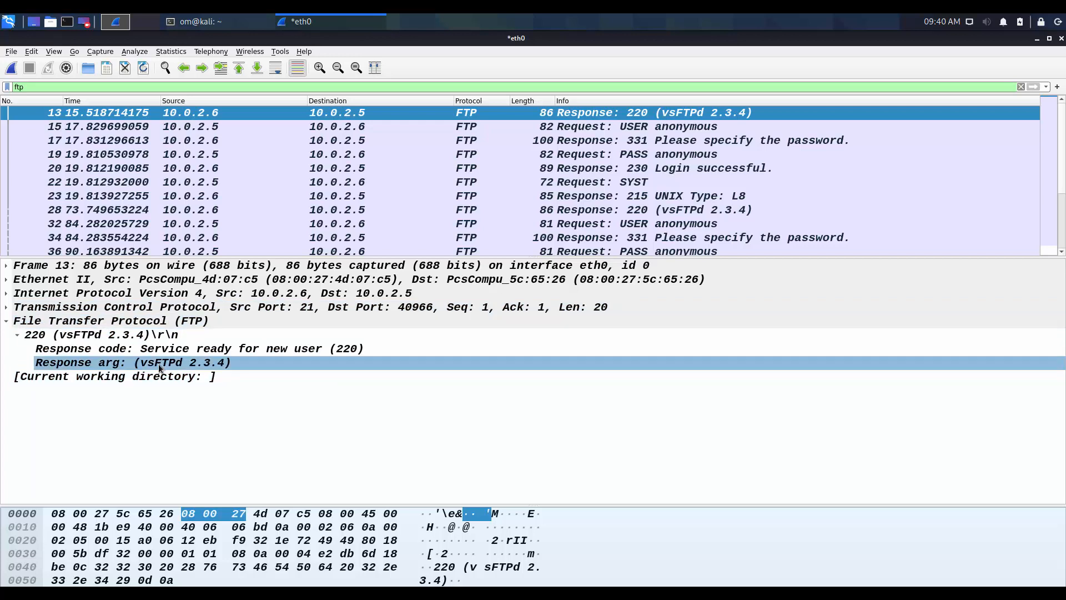
Examine the FTP request command and argument in packet 15, and return to packet 13 for comparison.
{"action": "left_click", "coordinate": [367, 128]}
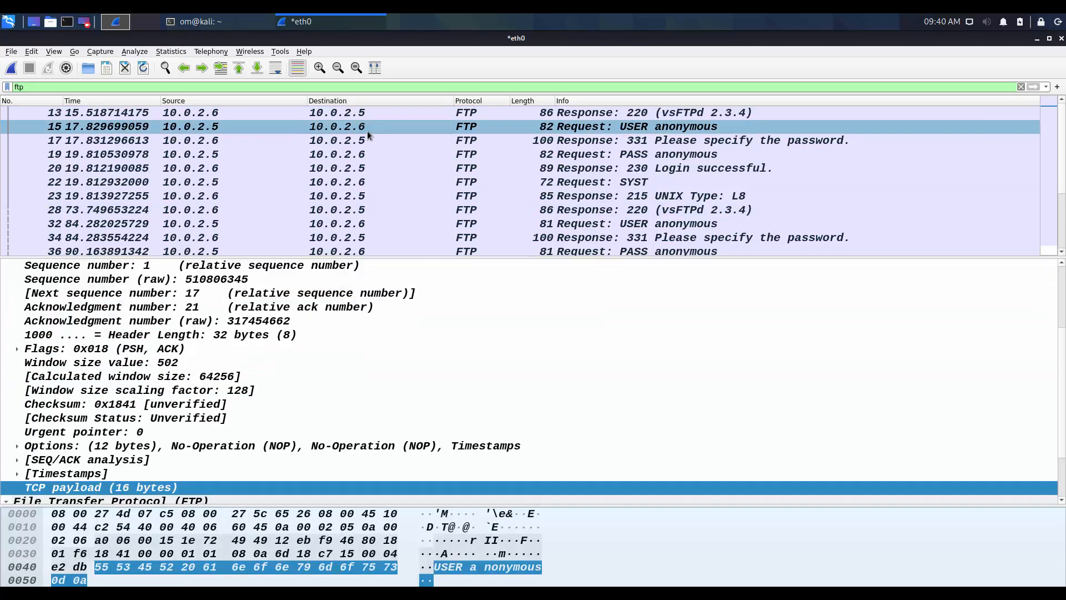
{"action": "scroll", "coordinate": [302, 265], "scroll_direction": "down", "scroll_amount": 3}
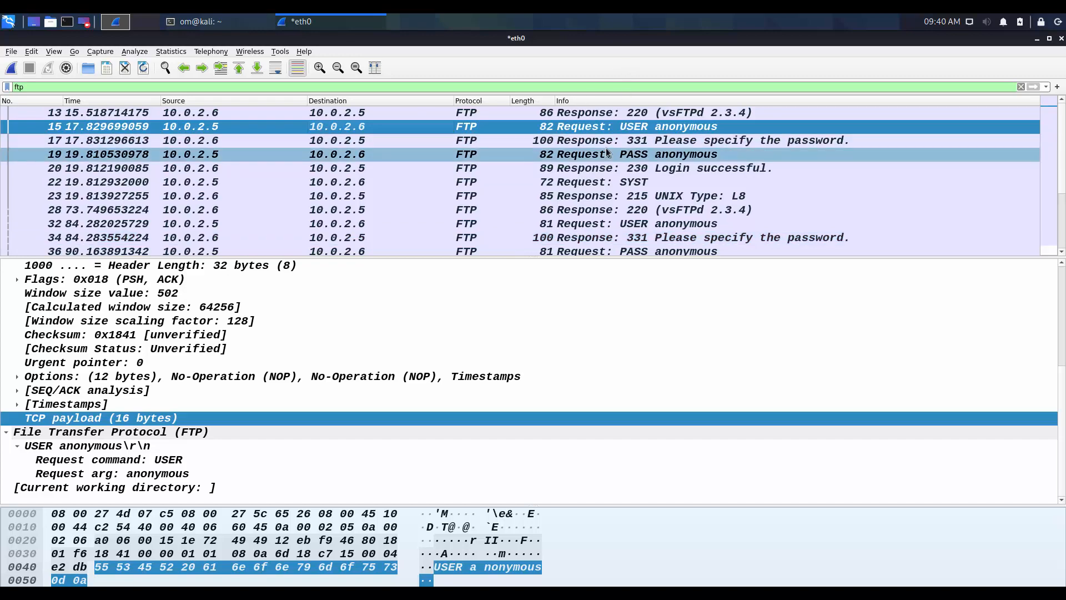
{"action": "left_click", "coordinate": [632, 113]}
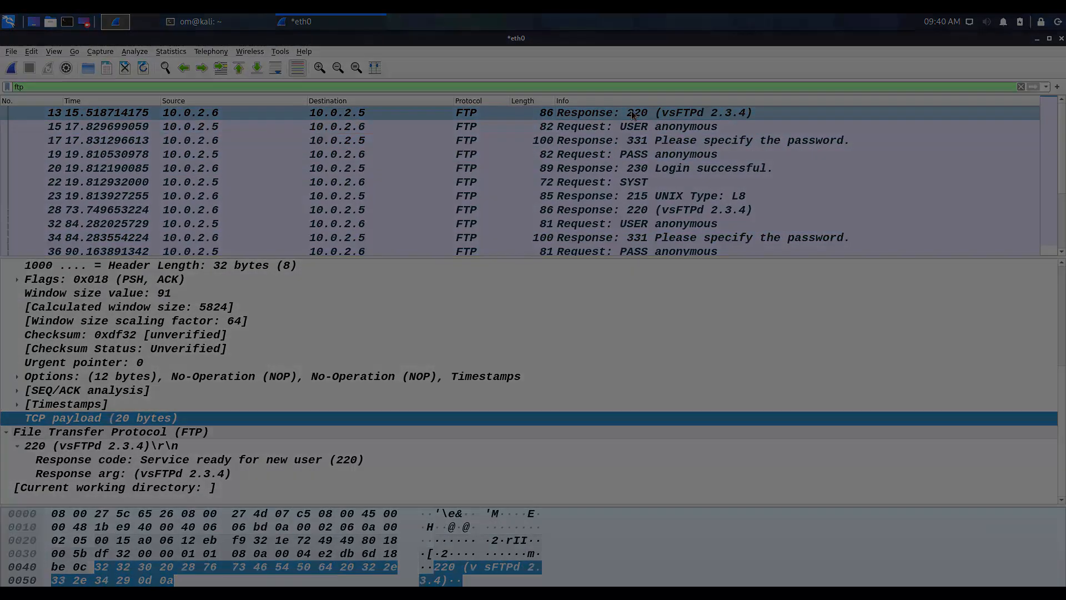